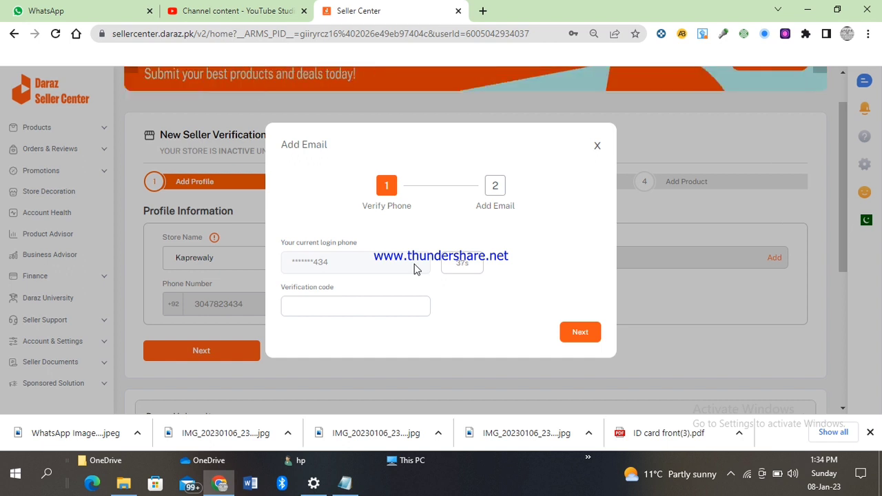
Step: Verify the login phone by entering the SMS verification code
left_click(379, 307)
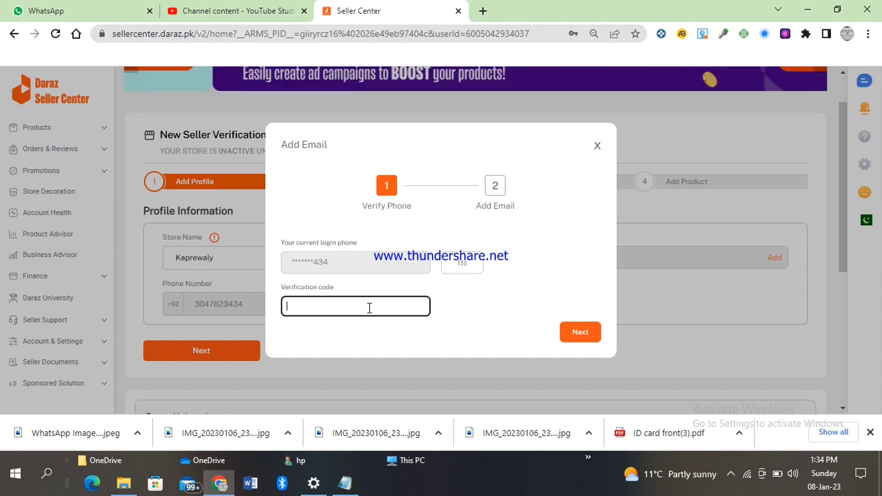
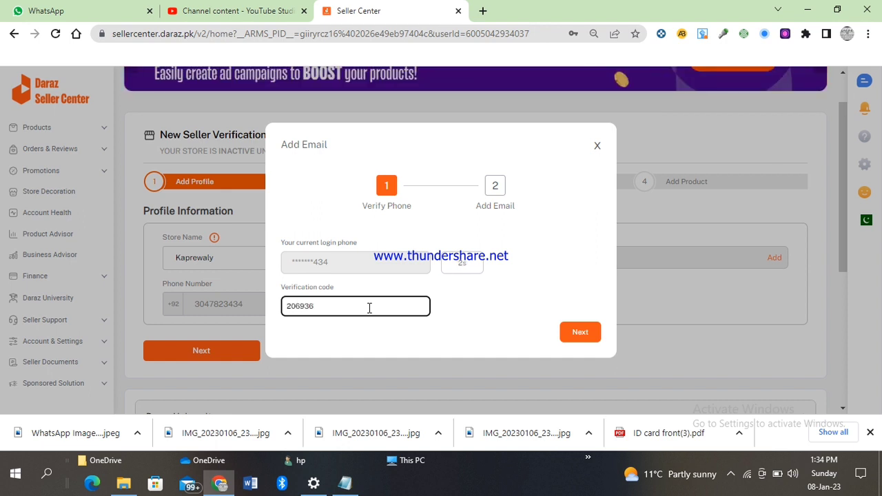
left_click(572, 334)
Step: Add the seller's e-mail address and confirm it with the e-mail verification code
left_click(376, 261)
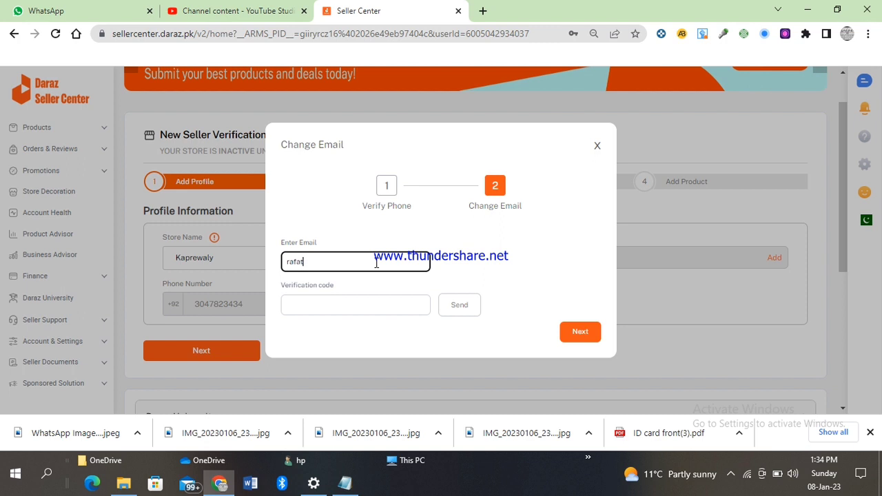
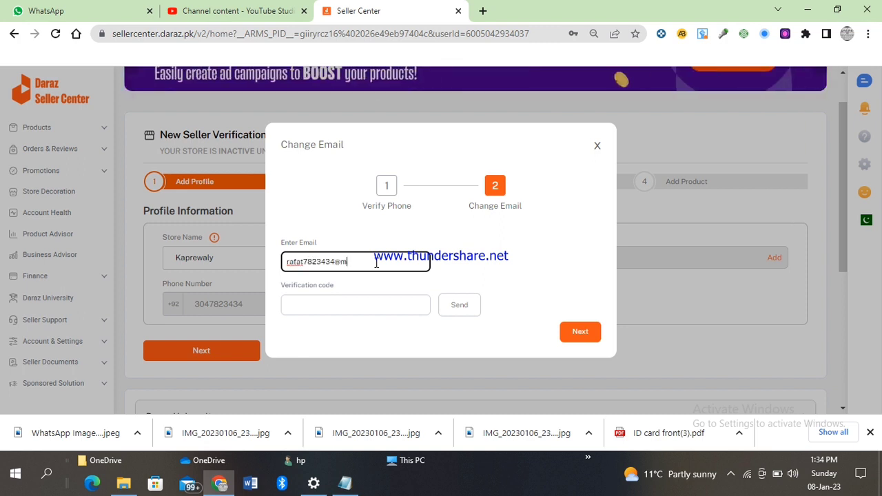
left_click(470, 306)
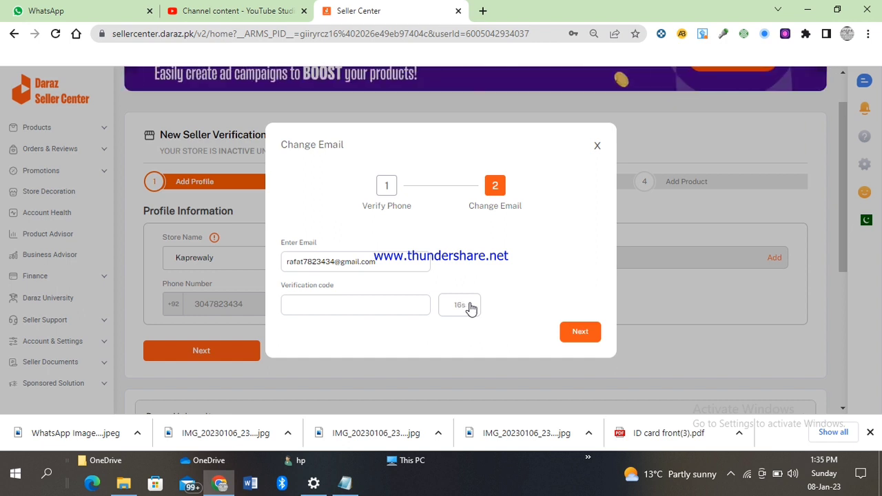
left_click(410, 303)
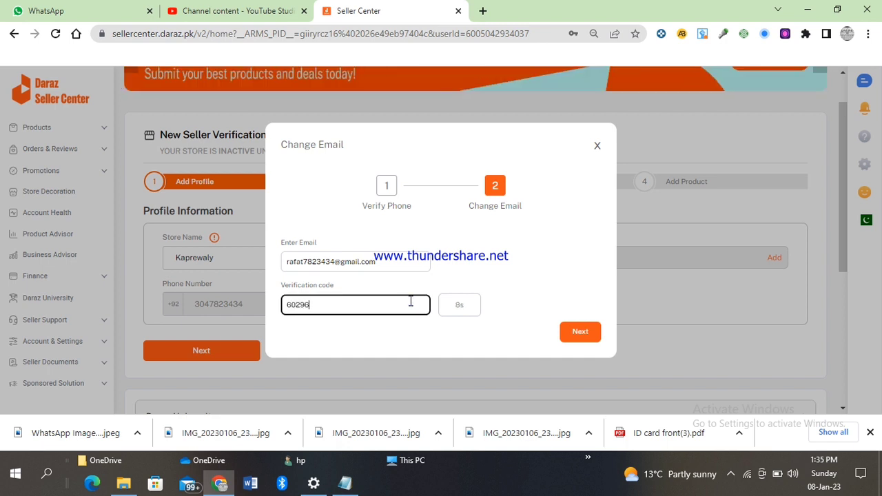
left_click(580, 331)
Step: Move on to the address step and select Punjab as the province
scroll(528, 292, "down", 1)
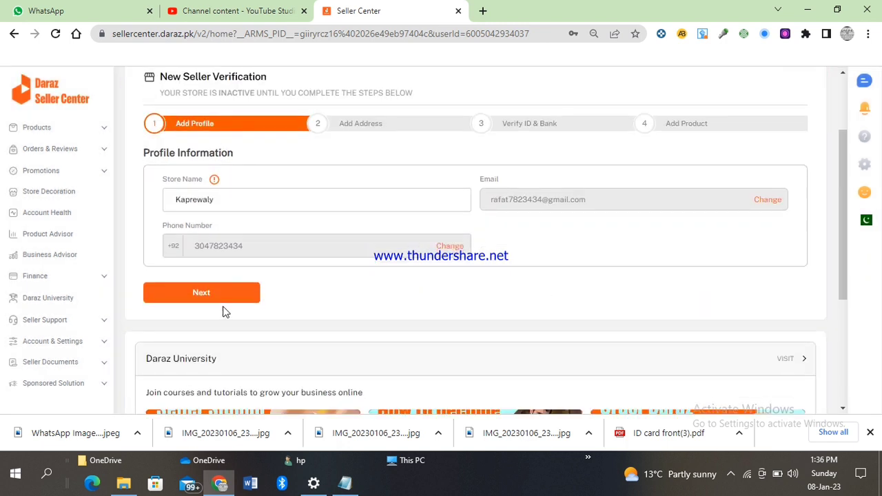
left_click(219, 299)
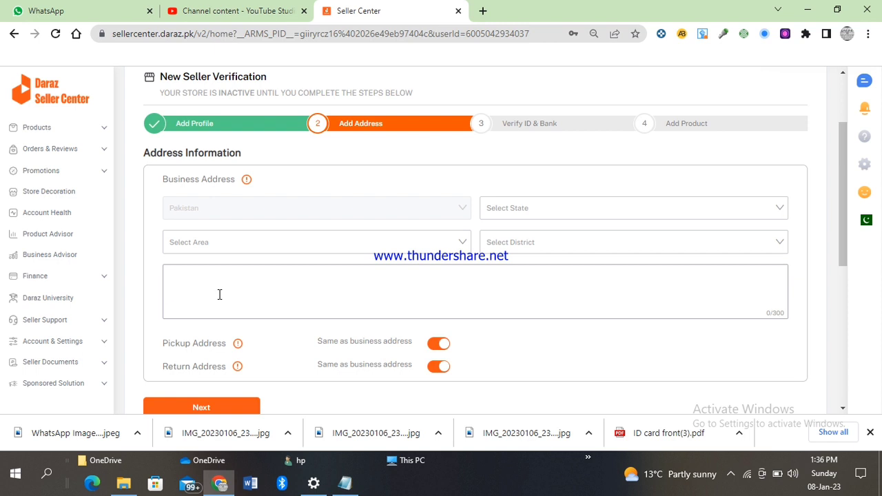
left_click(605, 216)
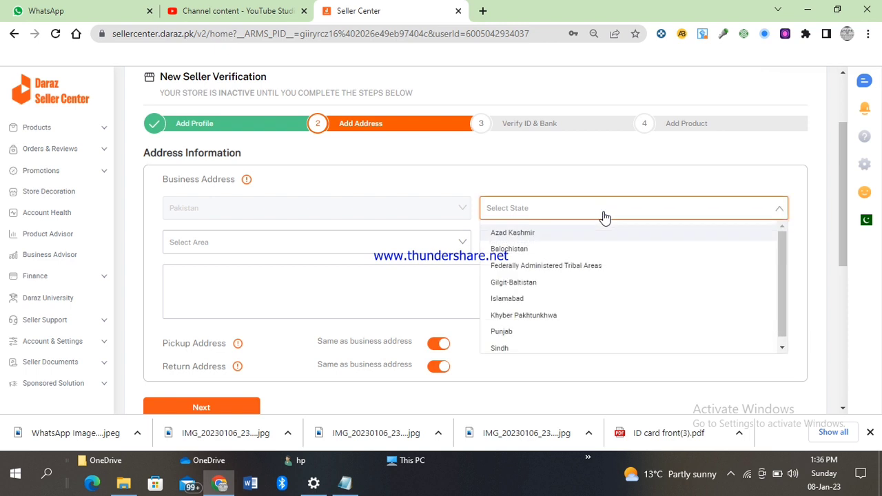
left_click(514, 333)
left_click(528, 248)
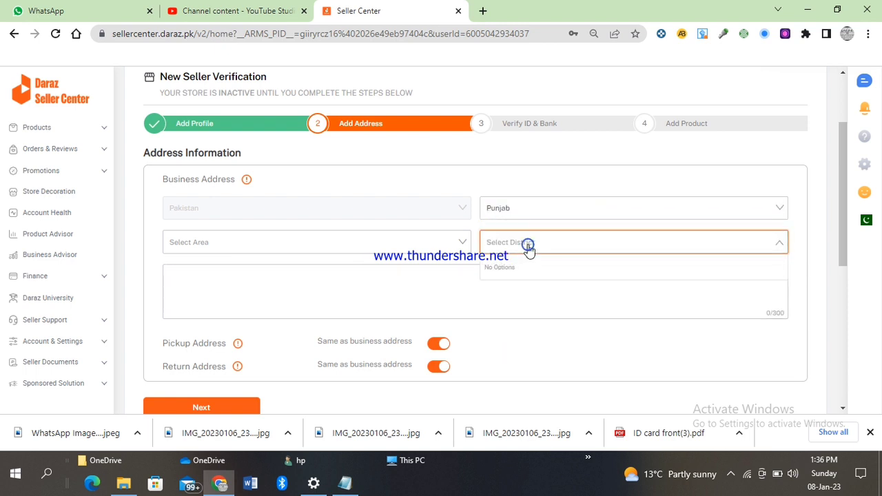
left_click(417, 238)
Step: Choose the business area and its district from the dropdown lists
left_click(417, 242)
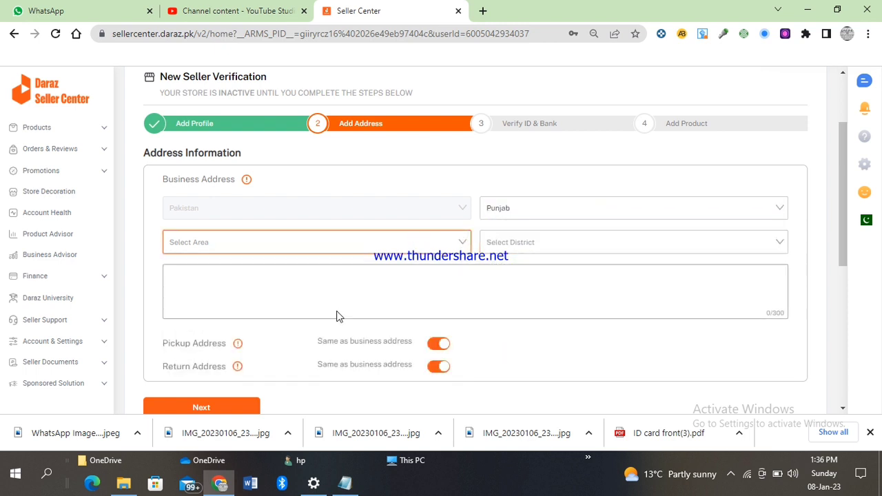
left_click(347, 238)
scroll(301, 297, "down", 15)
scroll(301, 290, "down", 20)
scroll(301, 277, "down", 20)
scroll(292, 301, "up", 8)
scroll(292, 302, "up", 5)
scroll(292, 302, "down", 10)
scroll(293, 302, "down", 2)
scroll(290, 301, "up", 1)
scroll(289, 301, "down", 2)
scroll(279, 331, "down", 2)
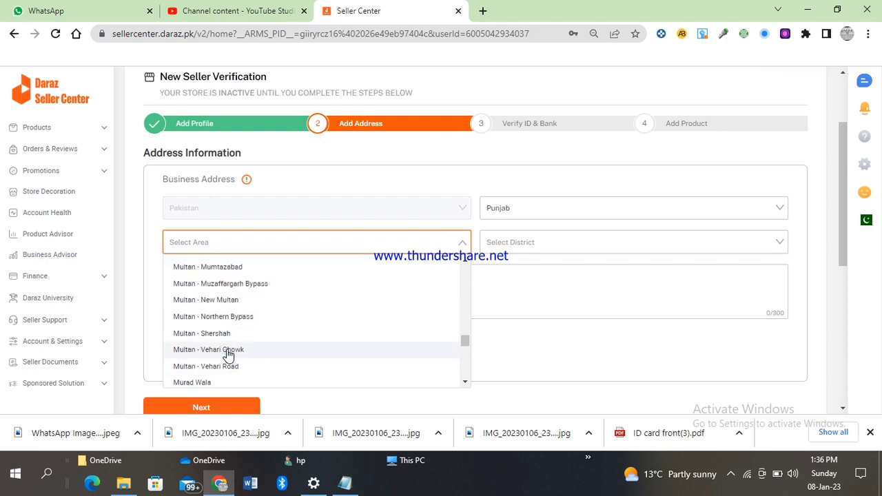
left_click(228, 352)
left_click(528, 241)
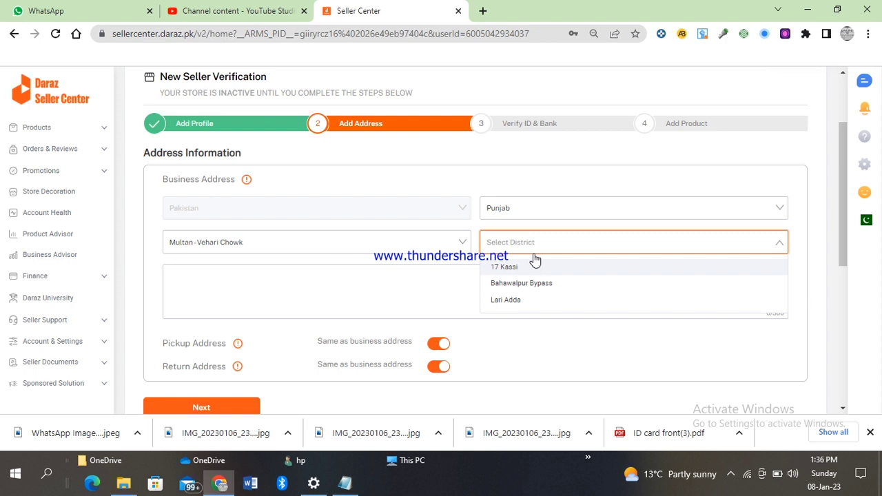
left_click(544, 299)
Step: Enter the business street address and save the address step to reach ID verification
left_click(412, 269)
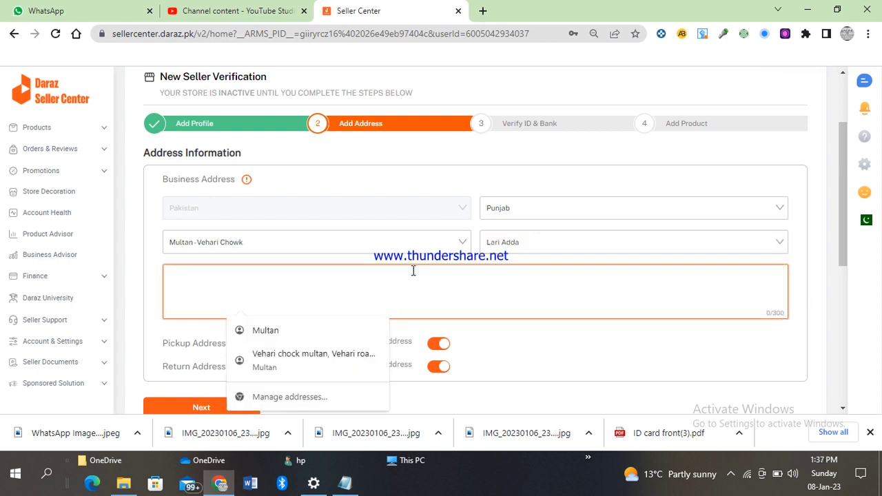
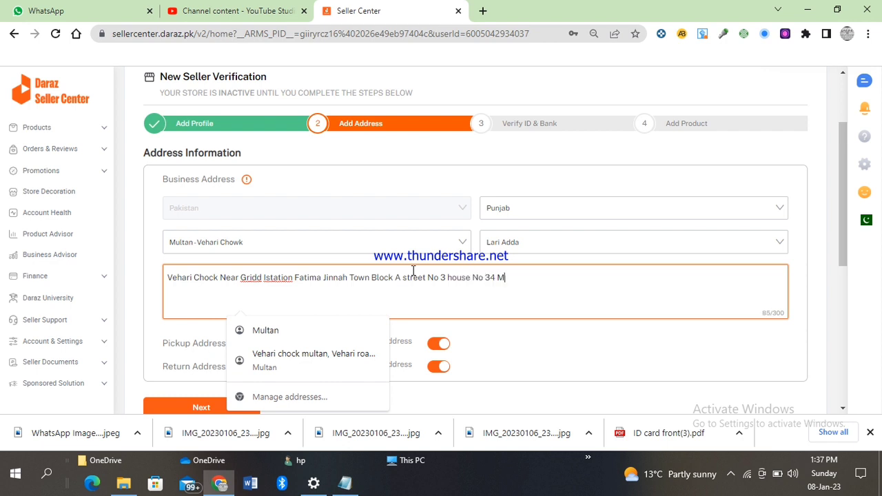
left_click(574, 342)
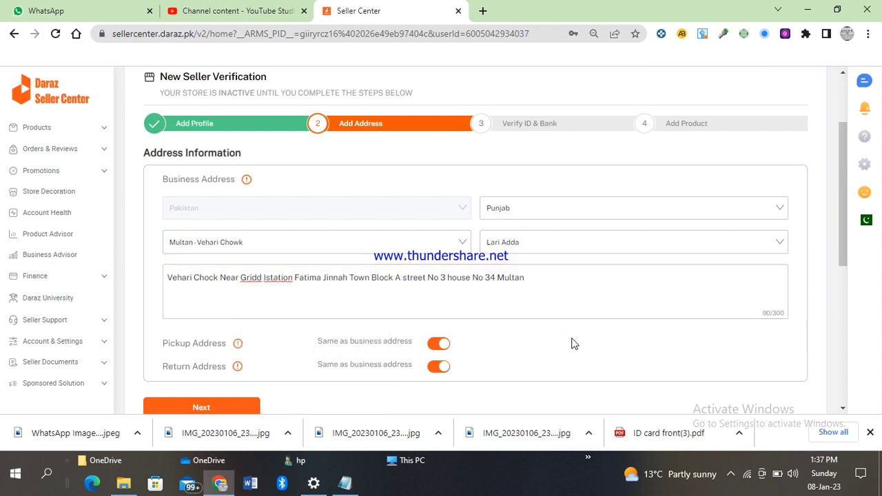
scroll(571, 343, "down", 1)
left_click(250, 376)
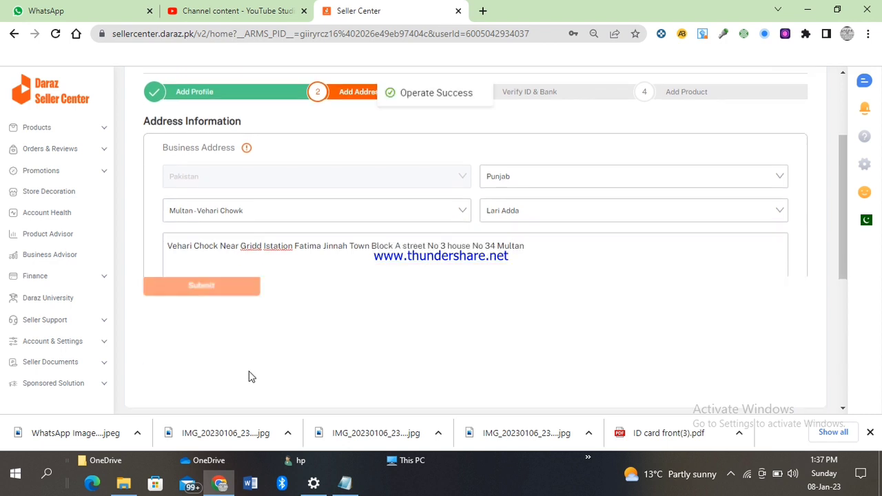
Step: Open the WhatsApp chat that holds the ID card and cheque photos
left_click(73, 6)
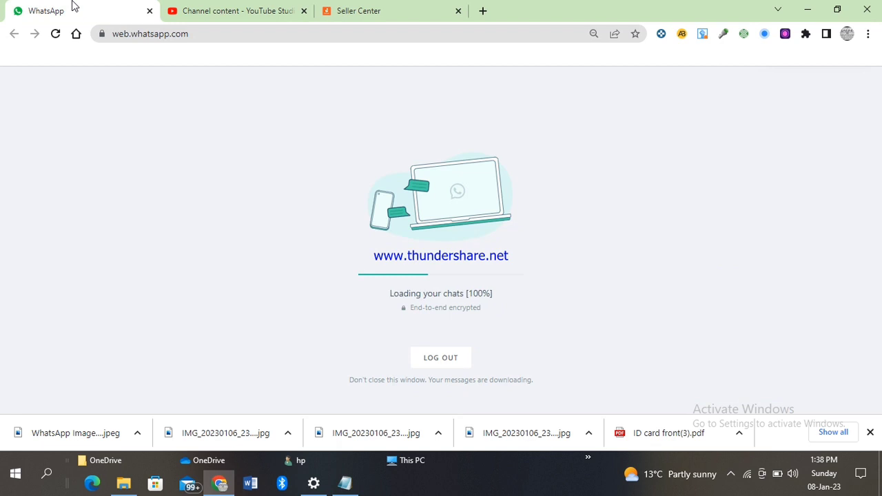
left_click(359, 10)
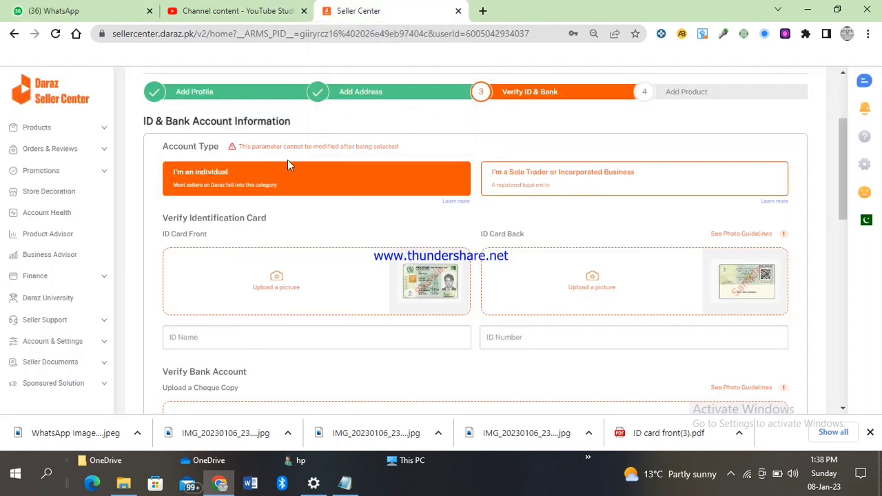
scroll(230, 228, "down", 1)
left_click(73, 10)
left_click(138, 263)
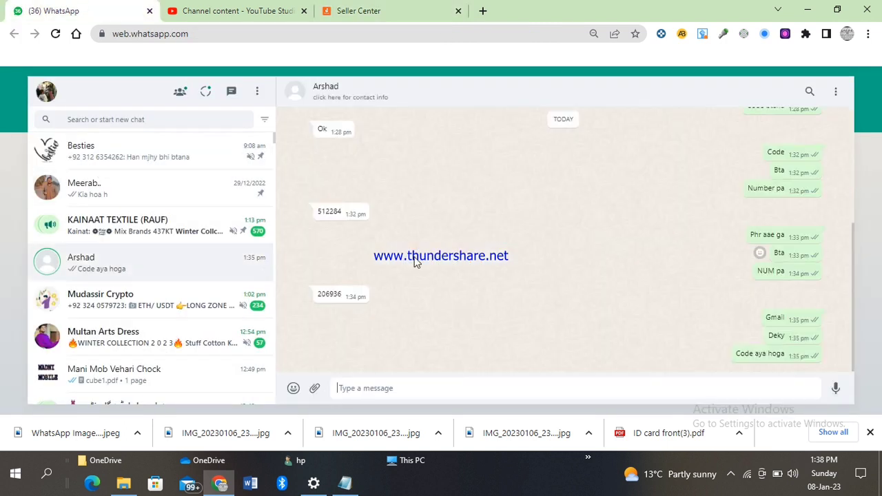
scroll(415, 265, "up", 5)
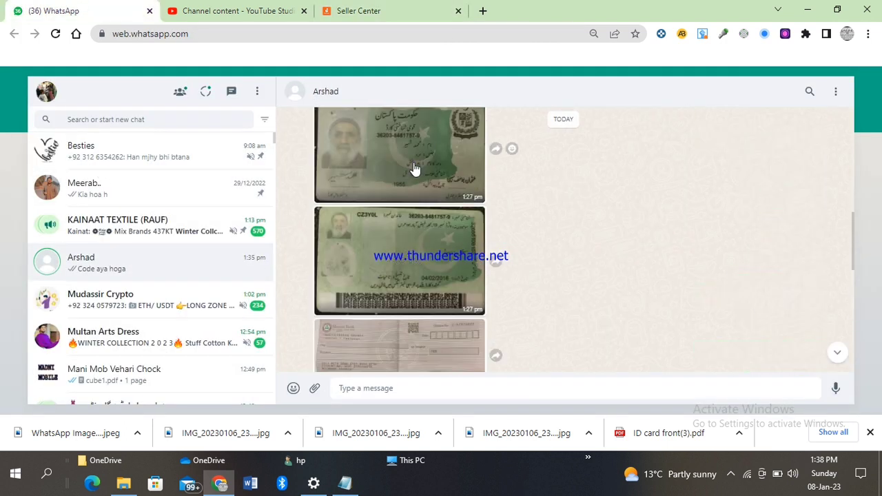
Step: Download the front ID card, back ID card and cheque photos to the computer
left_click(414, 169)
left_click(811, 82)
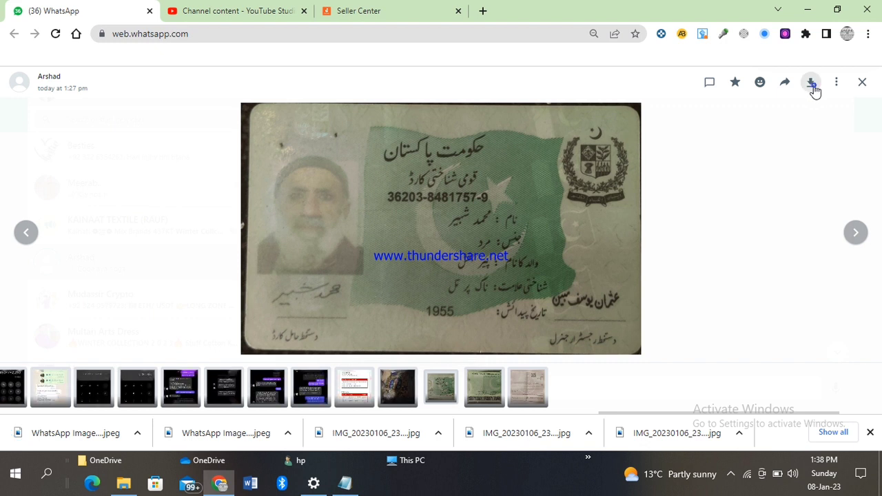
left_click(811, 82)
key("Escape")
left_click(459, 232)
left_click(811, 82)
key("Escape")
left_click(447, 337)
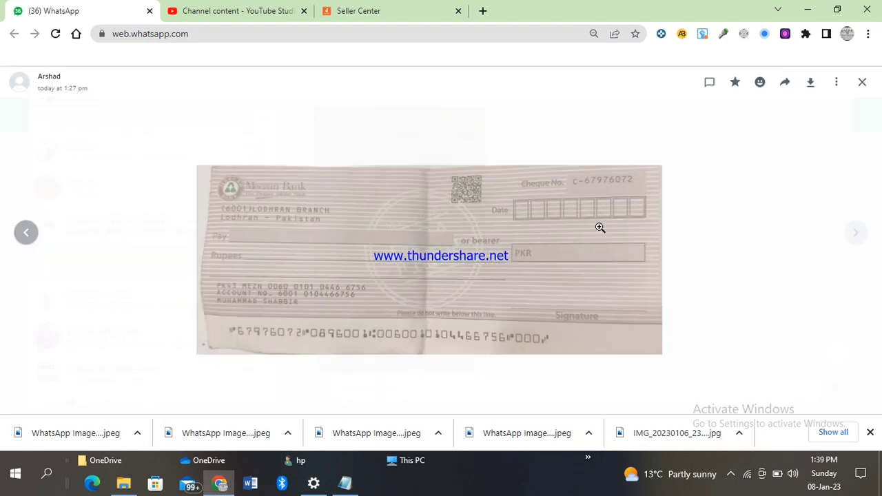
left_click(811, 84)
left_click(860, 82)
Step: Upload the downloaded image as the ID card front picture
left_click(358, 10)
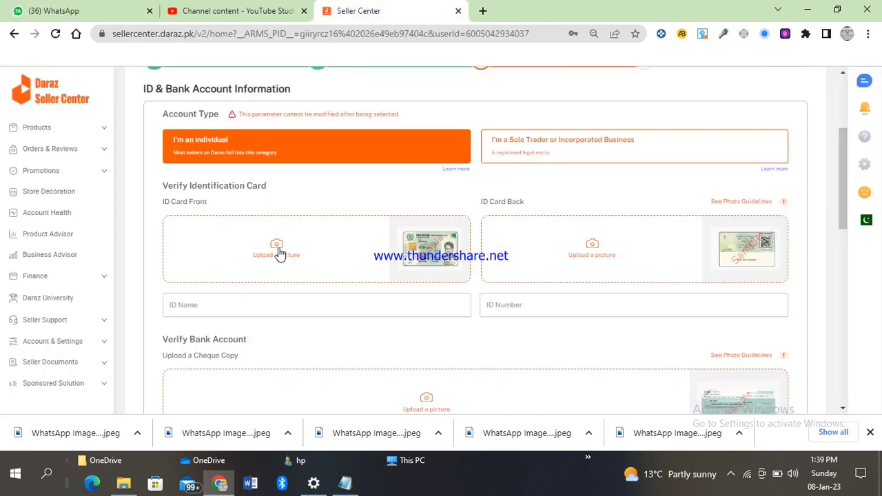
left_click(277, 250)
double_click(299, 125)
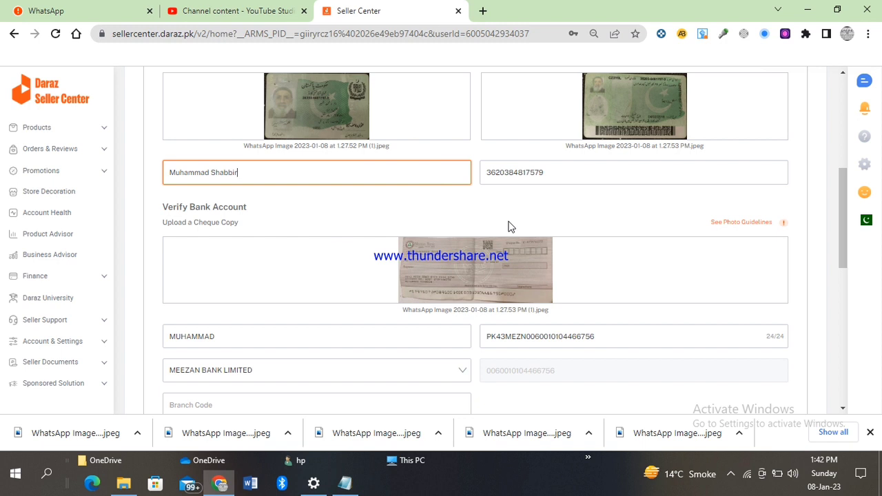
scroll(458, 214, "down", 1)
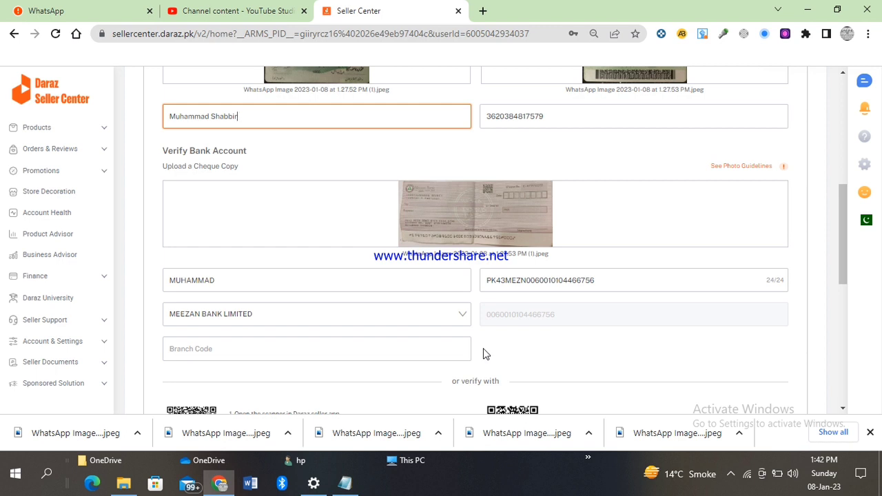
Step: Enter bank branch code 6001 and submit the ID & Bank verification
left_click(421, 352)
type("6001")
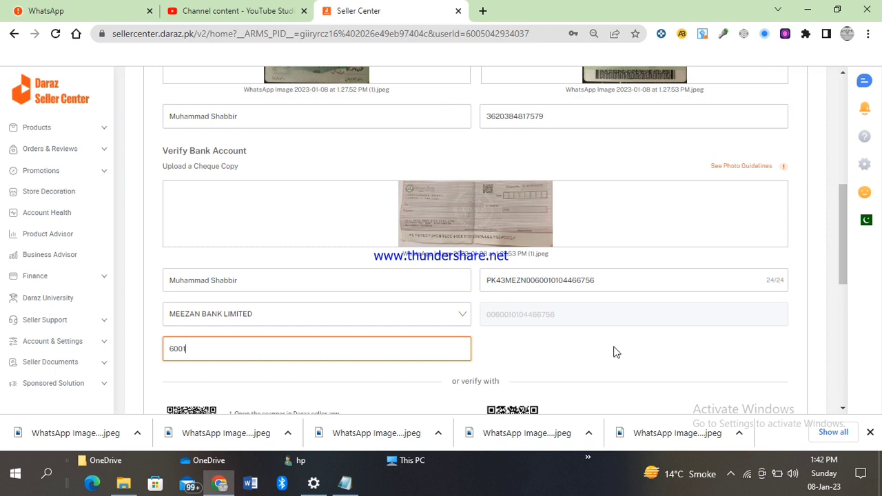
scroll(613, 351, "down", 3)
left_click(223, 309)
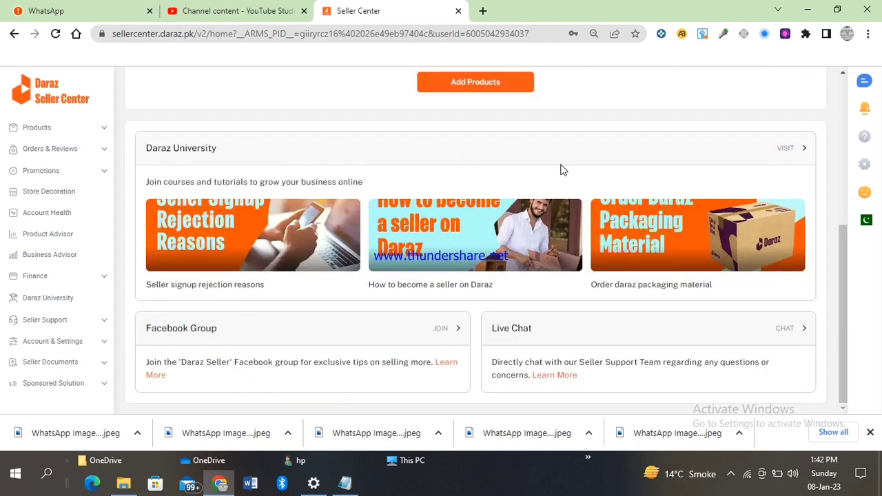
Step: Start the store's first listing via Add Products on the New Seller Verification panel
scroll(562, 170, "up", 1)
scroll(562, 170, "up", 2)
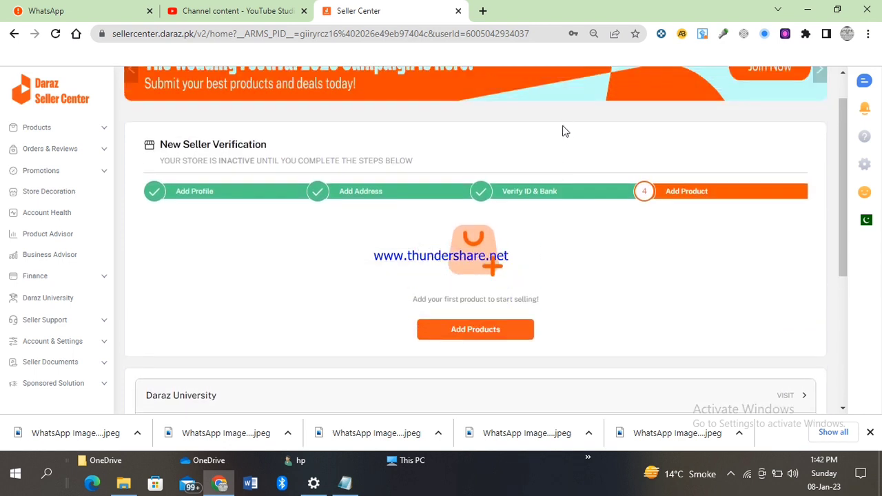
scroll(539, 198, "down", 1)
left_click(465, 230)
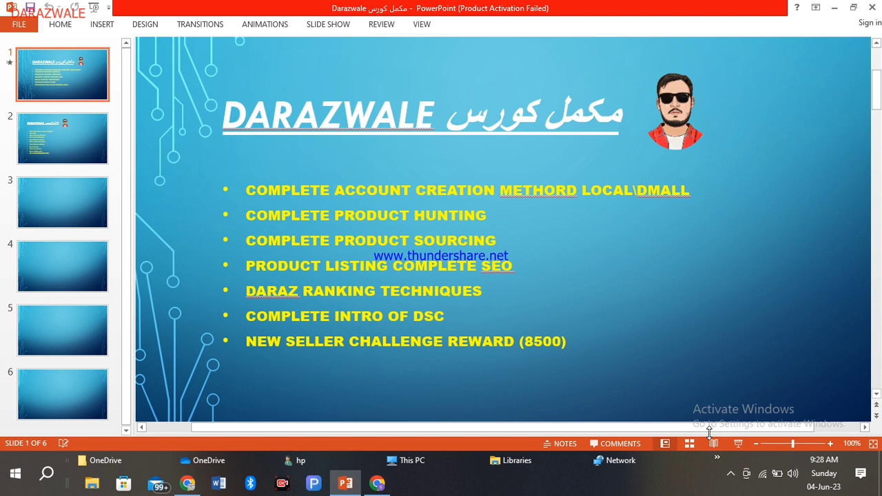
Step: Bring Chrome forward, open a new tab and launch Sheets from the Google apps grid
left_click(188, 483)
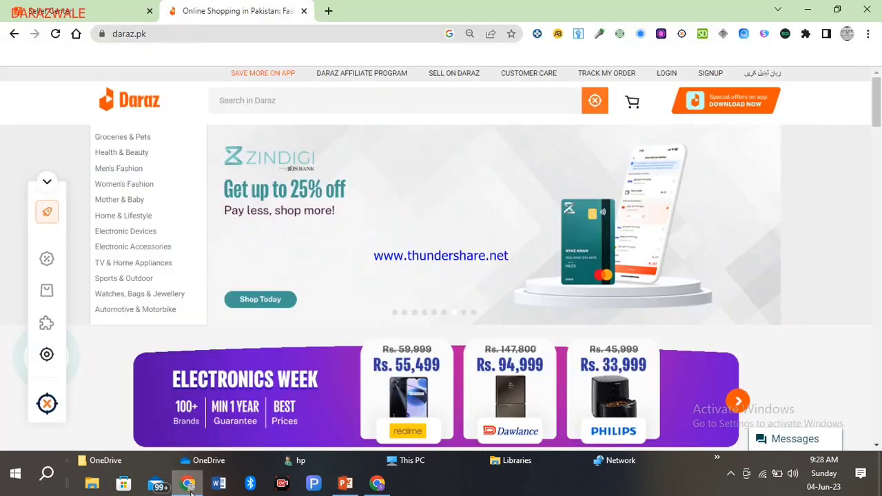
left_click(328, 11)
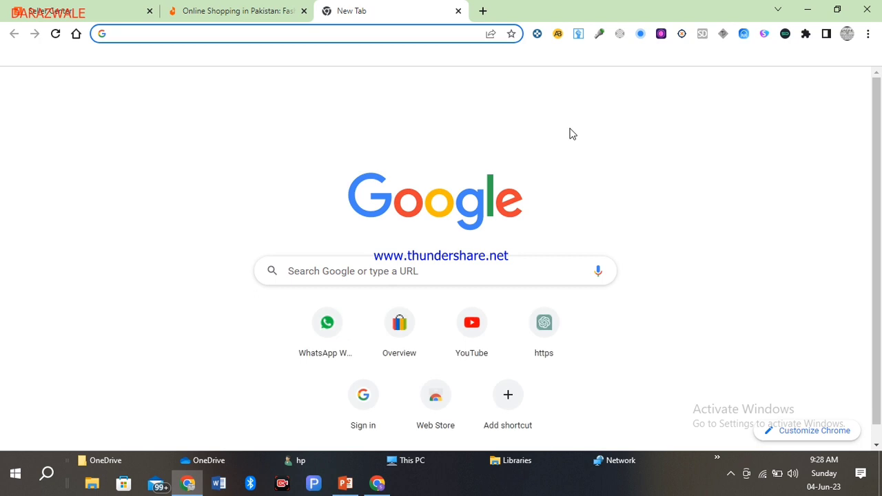
left_click(819, 87)
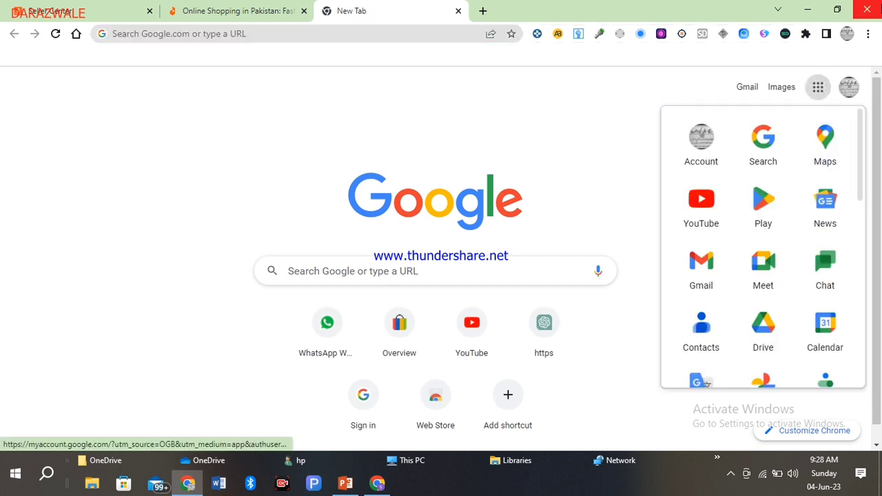
left_click_drag(859, 144, 860, 226)
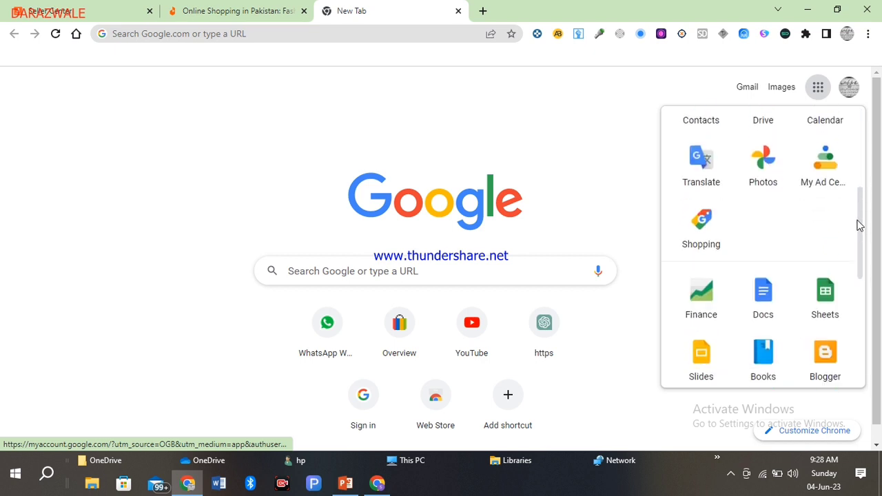
left_click(829, 315)
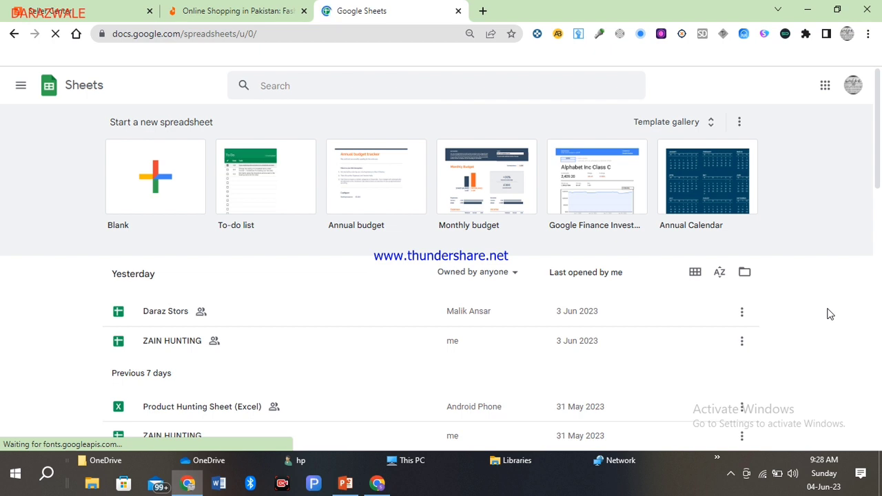
Step: Open the ZAIN HUNTING spreadsheet at its Sheet10 template, then return to the Daraz tab
left_click(195, 346)
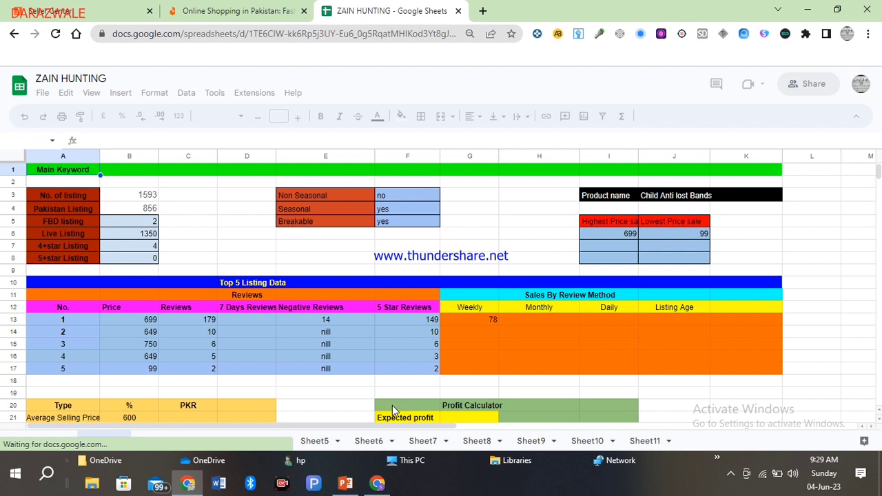
left_click(590, 443)
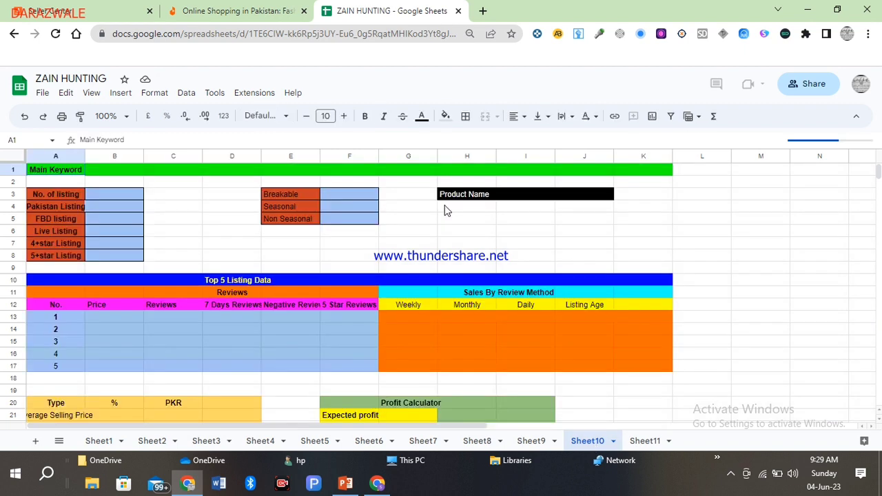
left_click(238, 8)
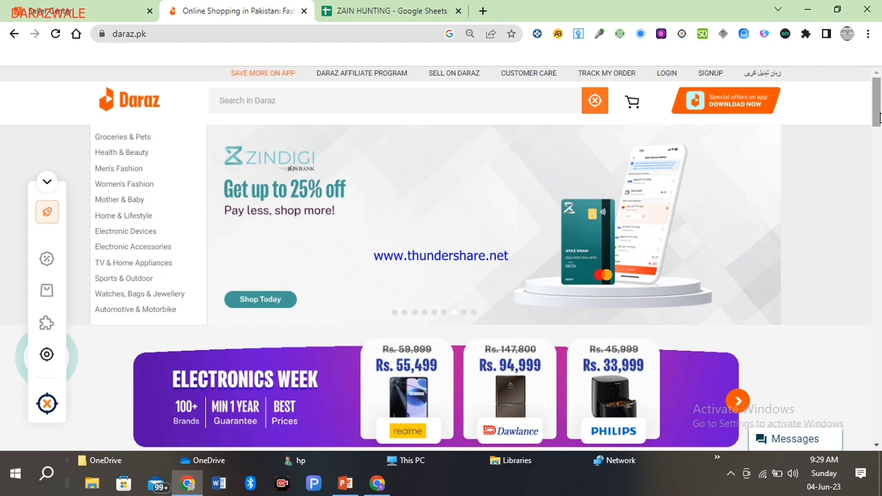
Step: Scroll to the homepage Flash Sale section and open its SHOP MORE deals page
left_click_drag(879, 117, 879, 158)
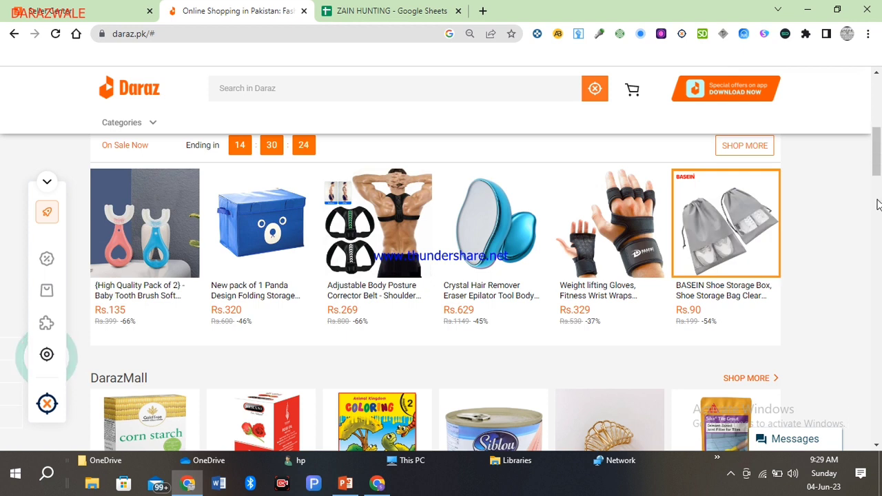
scroll(877, 179, "up", 2)
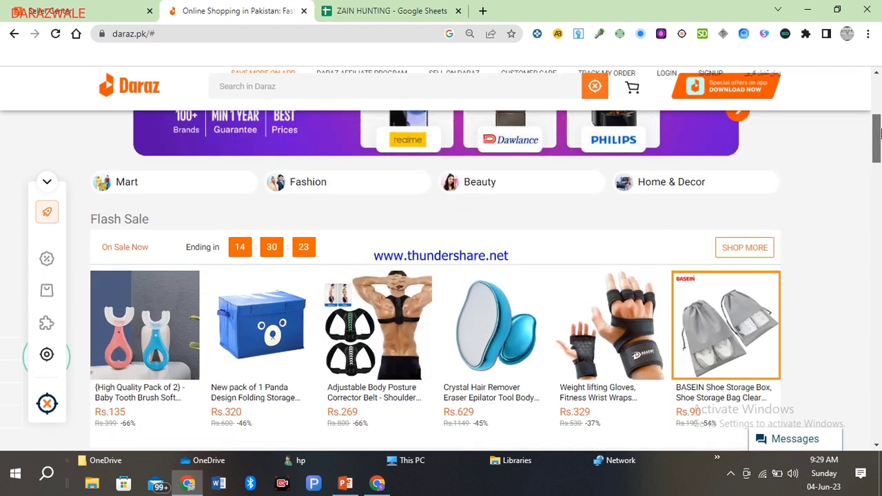
left_click(738, 213)
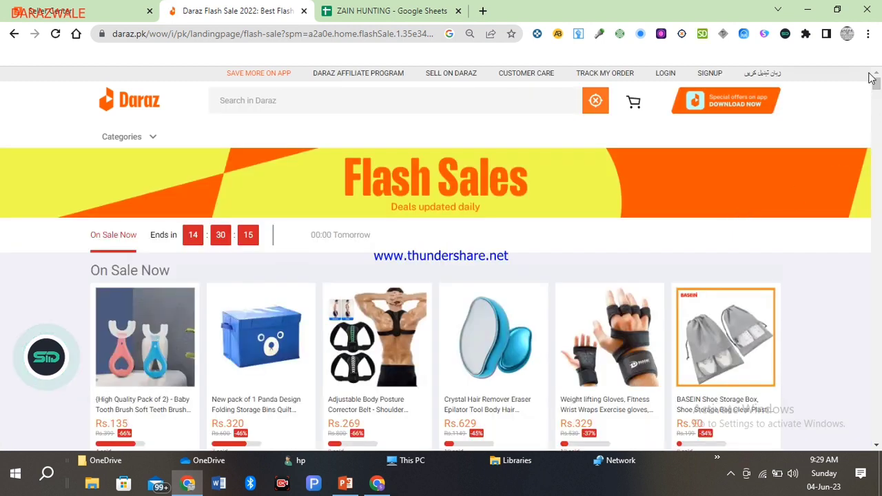
scroll(875, 86, "down", 2)
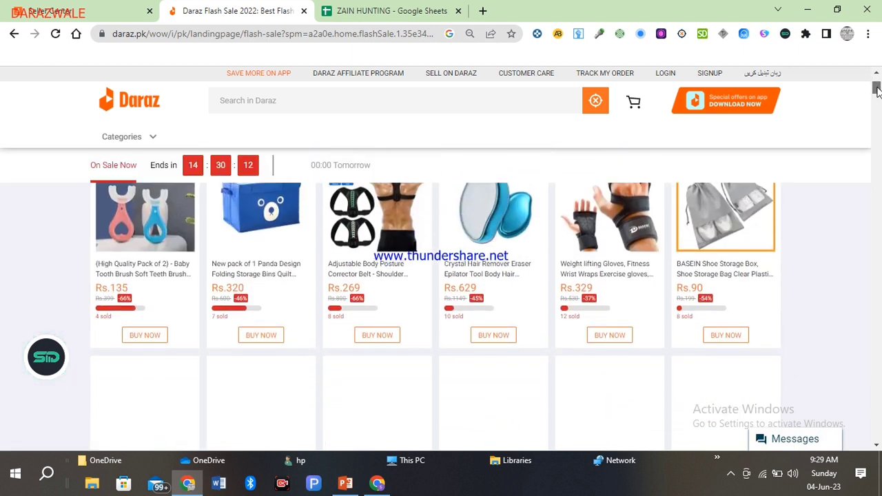
left_click_drag(876, 89, 877, 93)
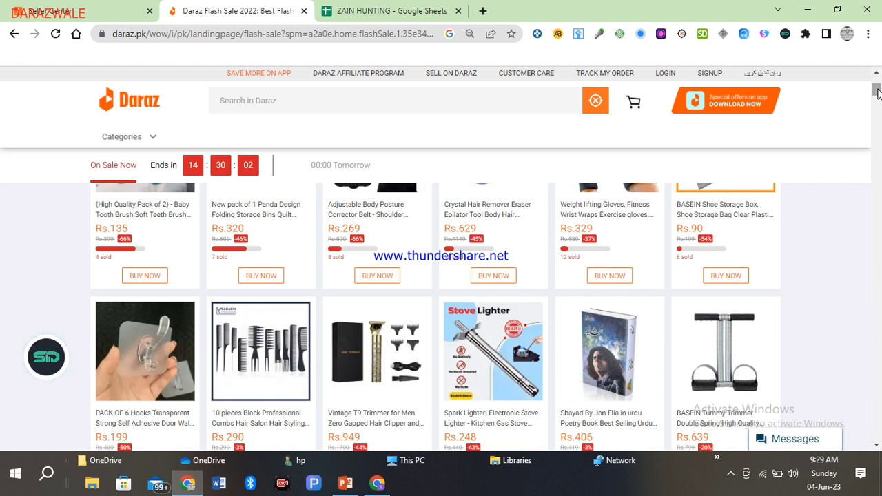
left_click_drag(876, 93, 878, 100)
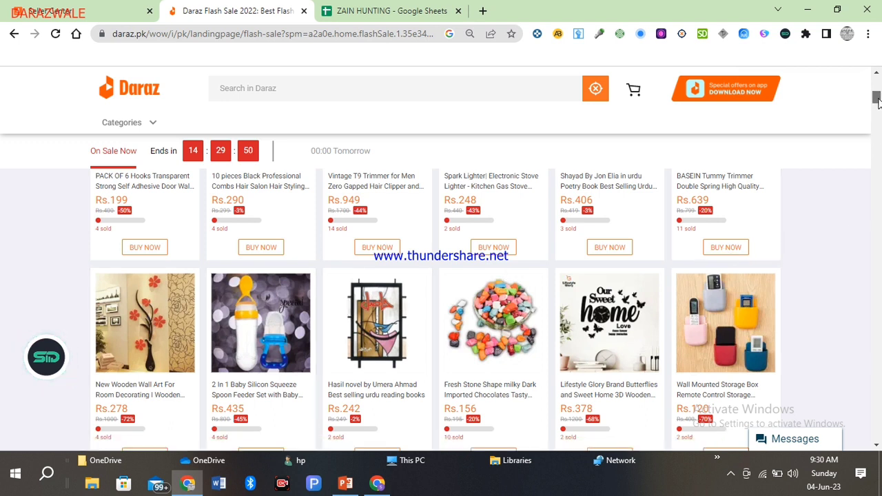
left_click_drag(876, 100, 878, 111)
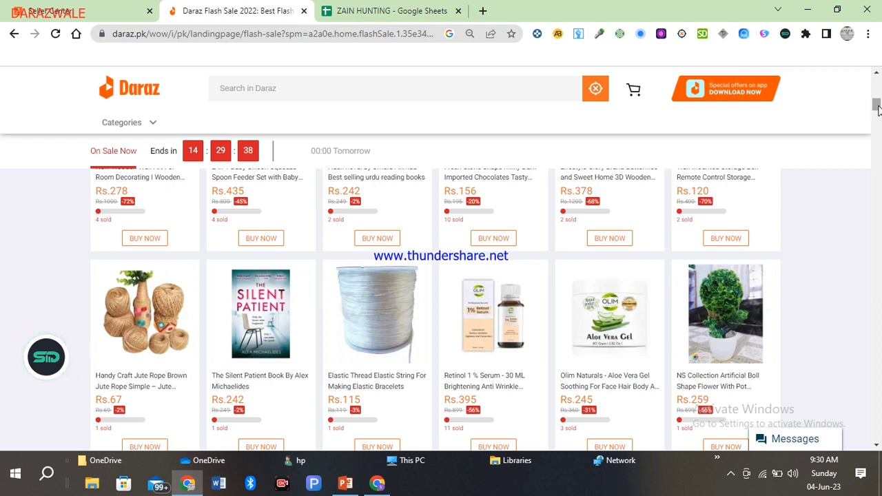
left_click_drag(878, 110, 878, 112)
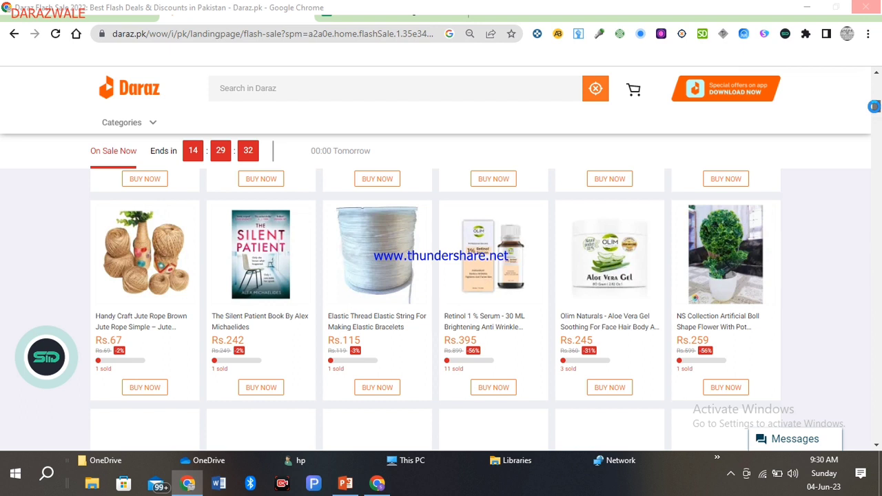
left_click(270, 337)
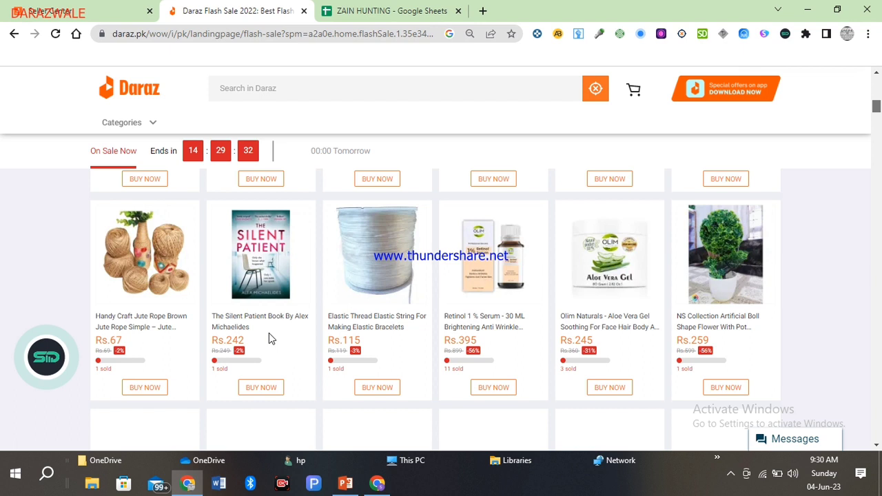
scroll(270, 332, "down", 1)
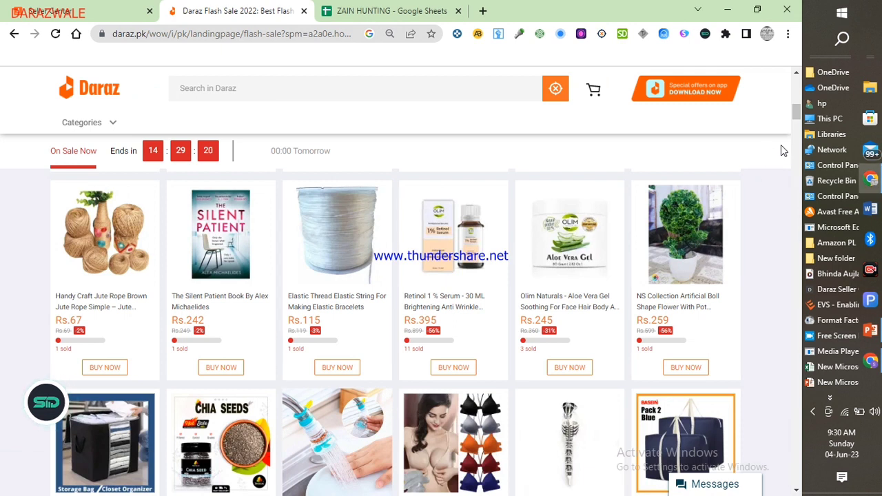
scroll(801, 99, "up", 3)
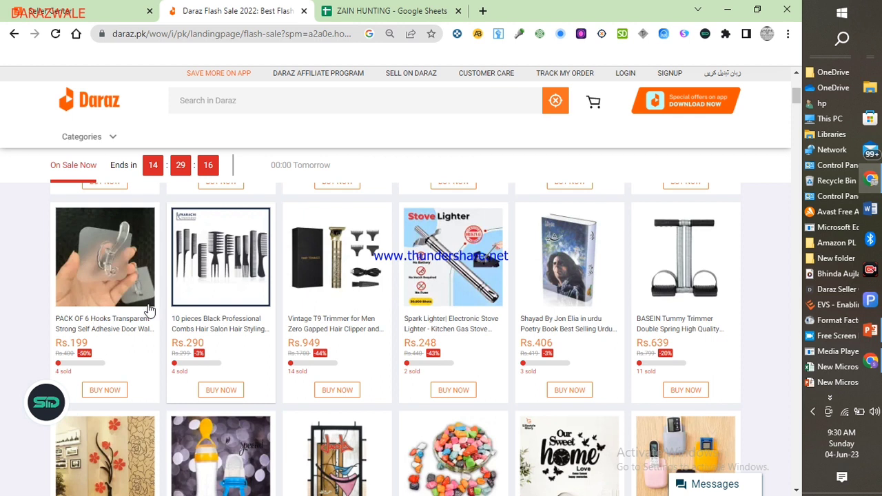
Step: Open the Vintage T9 Trimmer listing, check its Revenue calculator, then visit pocket friendly mart
left_click(340, 291)
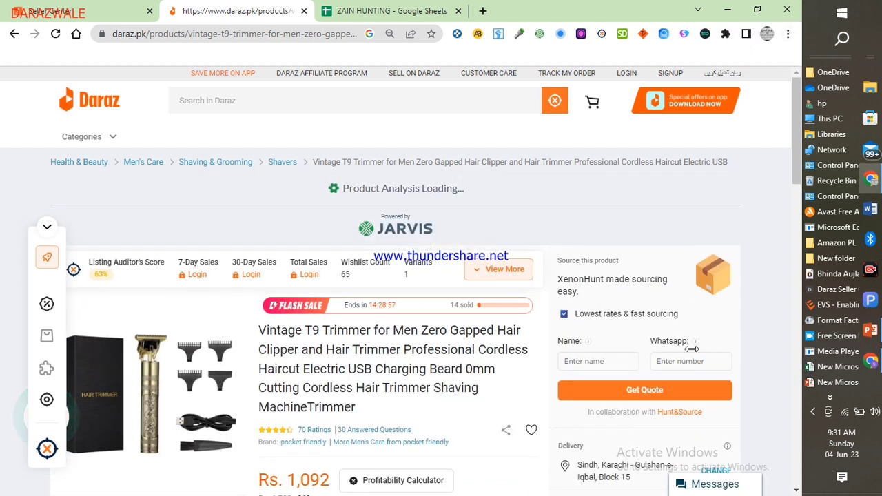
left_click_drag(691, 349, 677, 492)
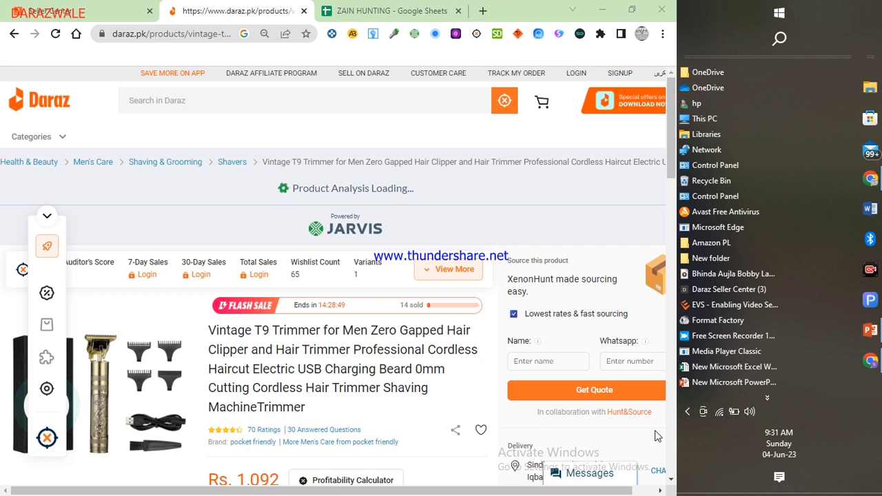
left_click_drag(677, 434, 877, 427)
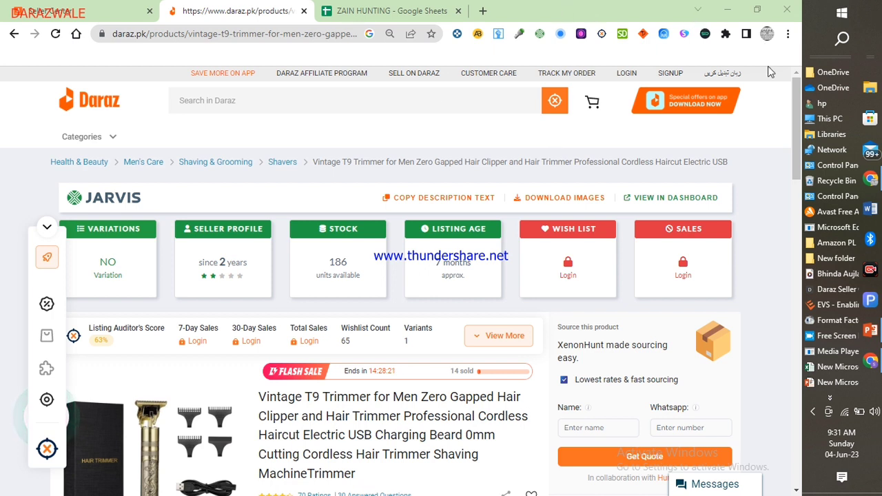
left_click_drag(797, 102, 802, 158)
left_click(810, 160)
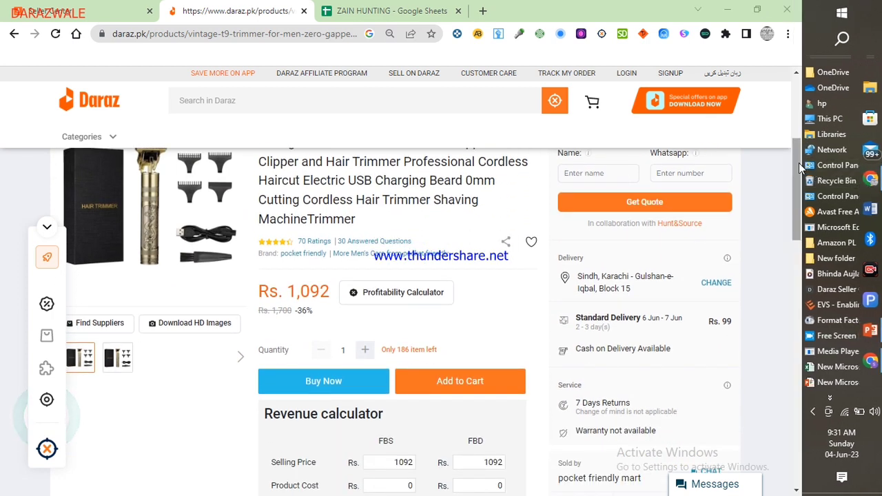
left_click_drag(799, 162, 801, 208)
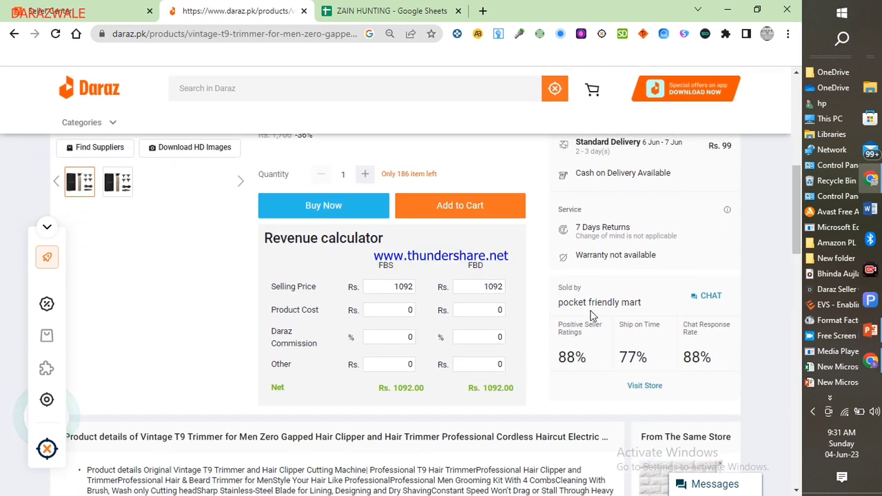
left_click(597, 303)
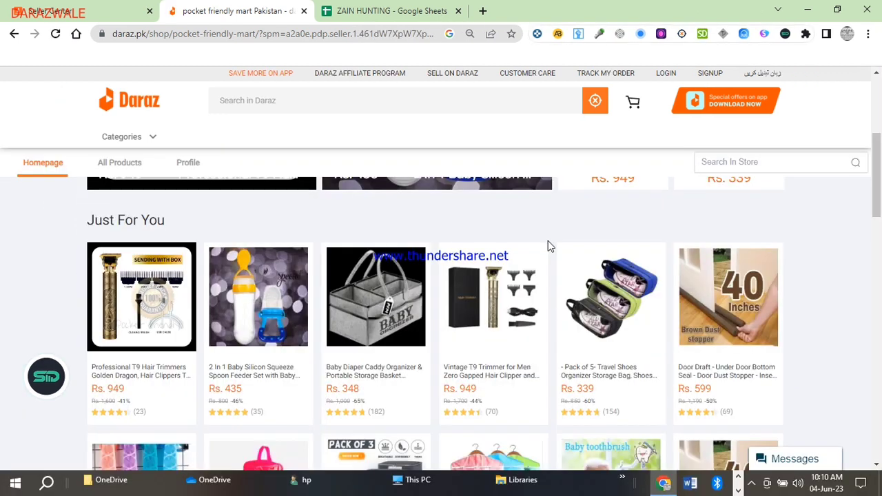
Step: Browse pocket friendly mart's Just For You products, then go back to the trimmer page
left_click_drag(877, 177, 880, 103)
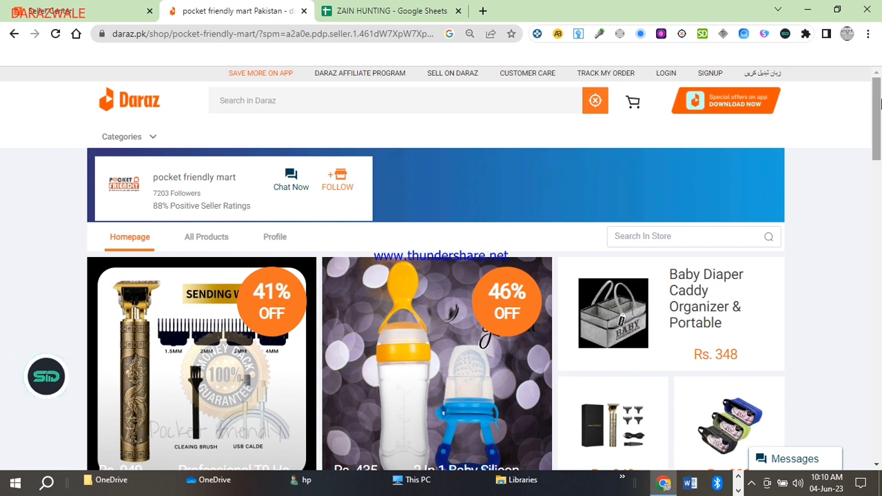
left_click_drag(879, 104, 880, 169)
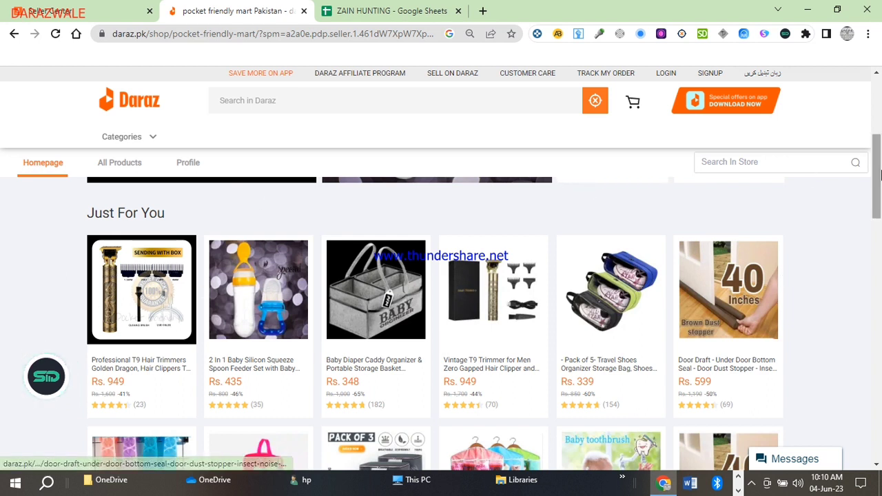
scroll(441, 310, "down", 3)
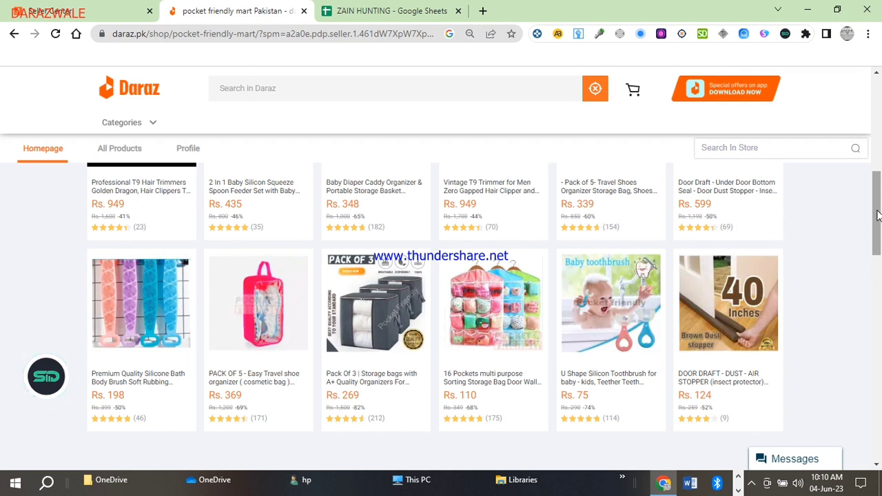
left_click(8, 35)
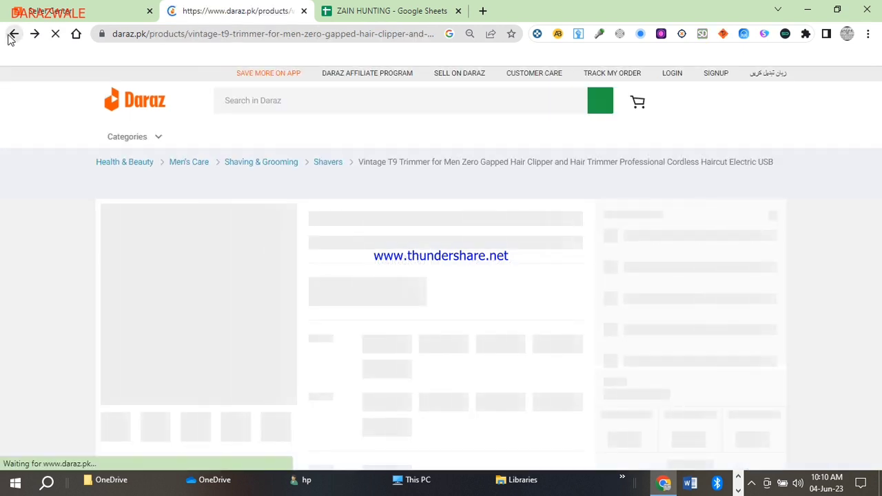
Step: Leave Daraz's flash sale page and switch back to the ZAIN HUNTING spreadsheet's Sheet10
left_click(9, 36)
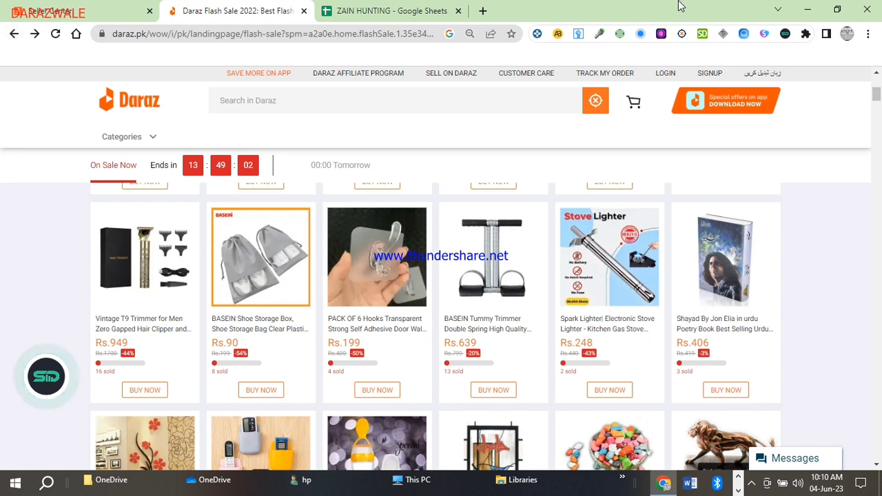
left_click_drag(876, 95, 876, 103)
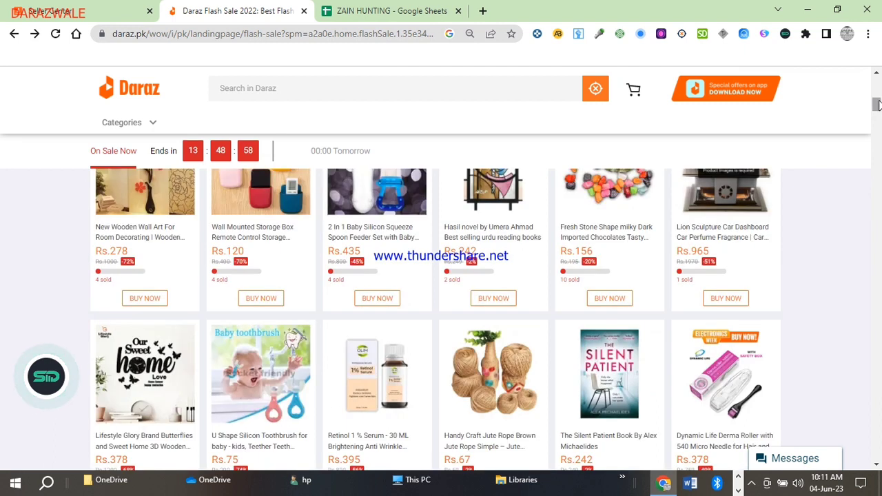
left_click(395, 7)
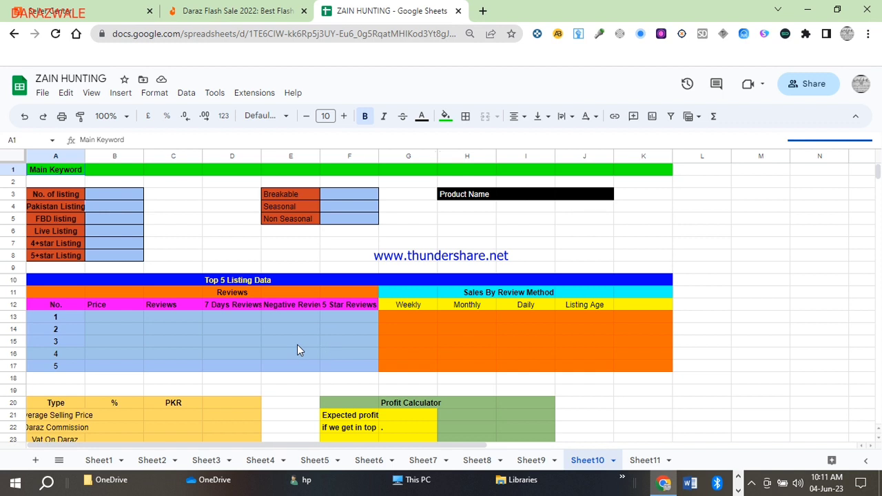
Step: In a new tab, go to the wasytrader store using the 'wasy' address-bar suggestion
left_click(483, 11)
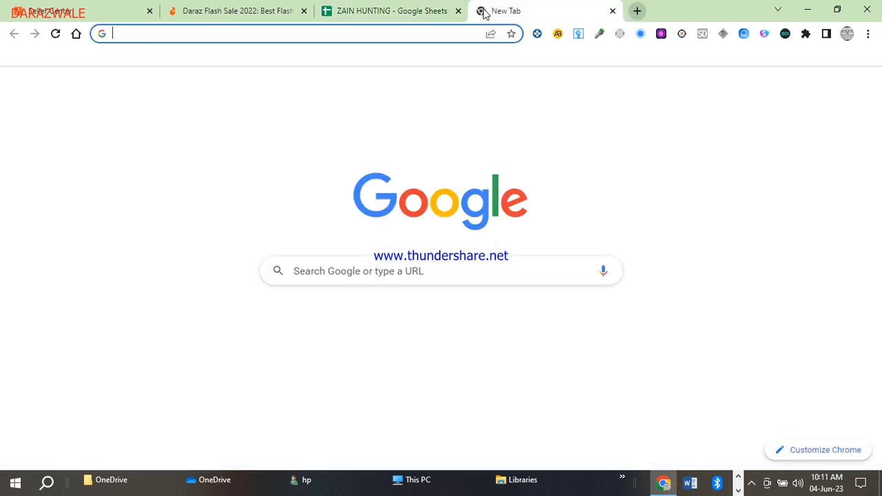
type("wasy")
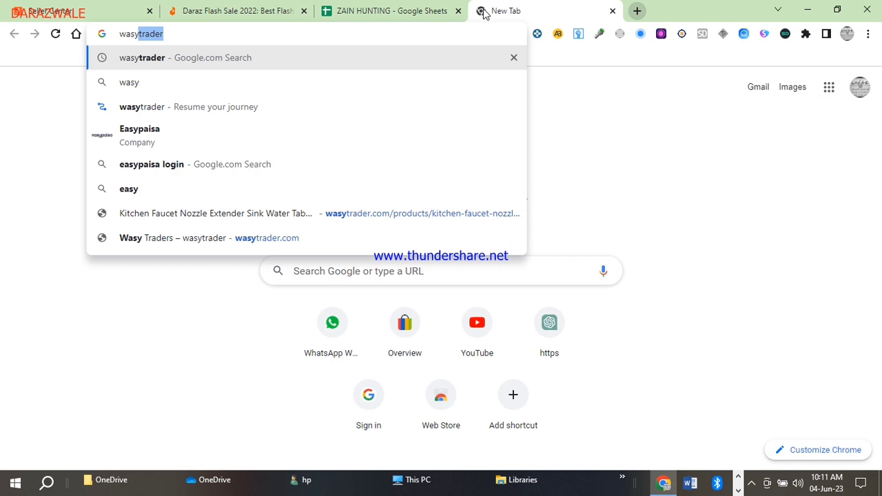
key("Return")
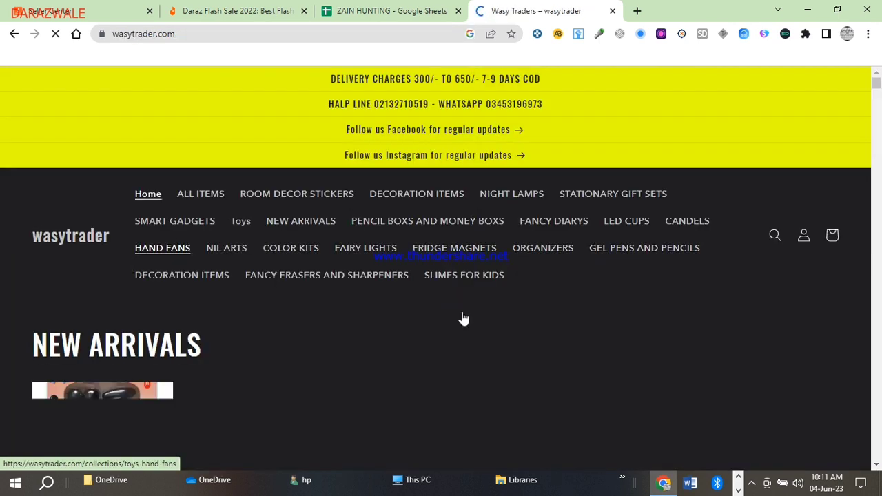
Step: Scroll past the New Arrivals preview and open View all, listing 410 products
left_click_drag(877, 82, 877, 90)
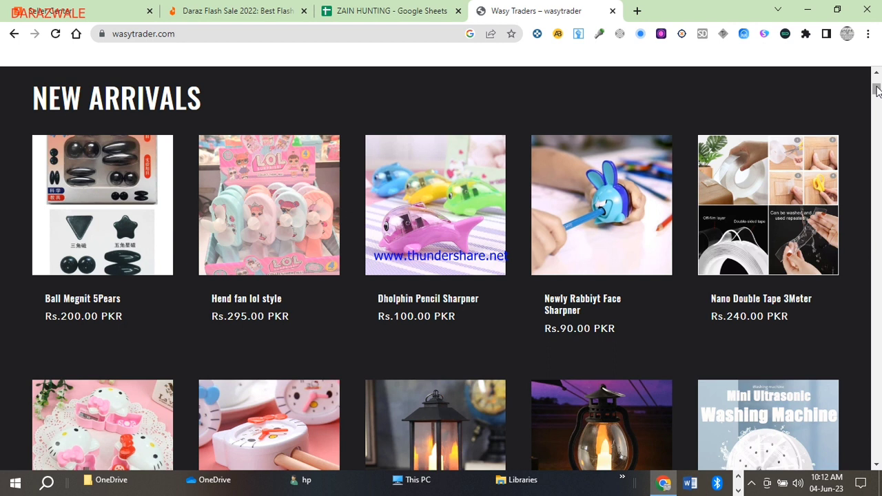
left_click_drag(877, 88, 877, 109)
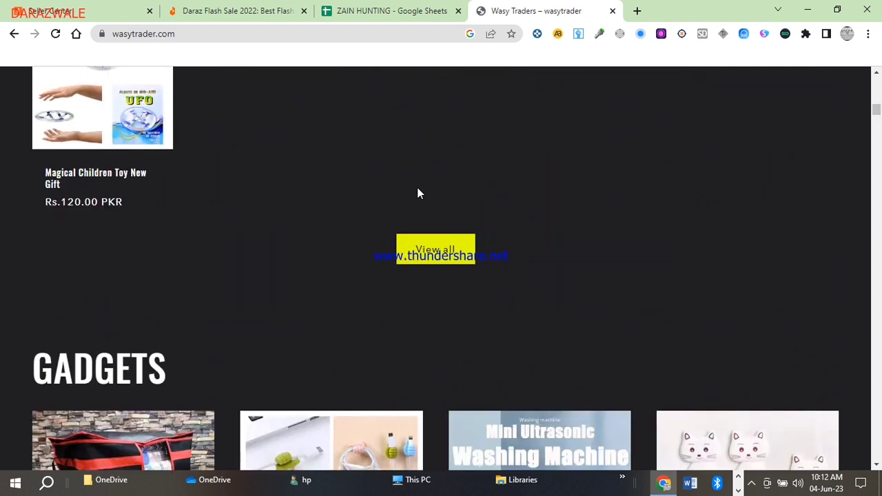
left_click(431, 249)
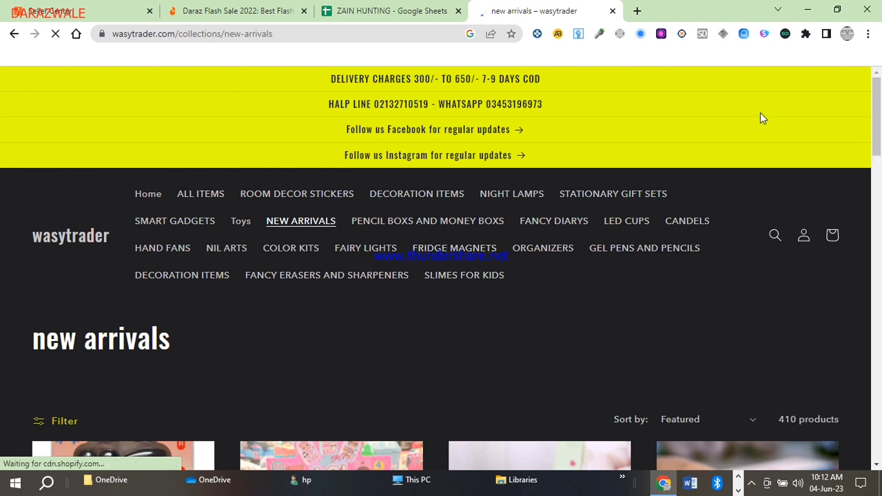
Step: Browse the new arrivals and open the Autumn And Plush Toilet Seat vover page (Rs.290.00)
left_click_drag(878, 85, 878, 189)
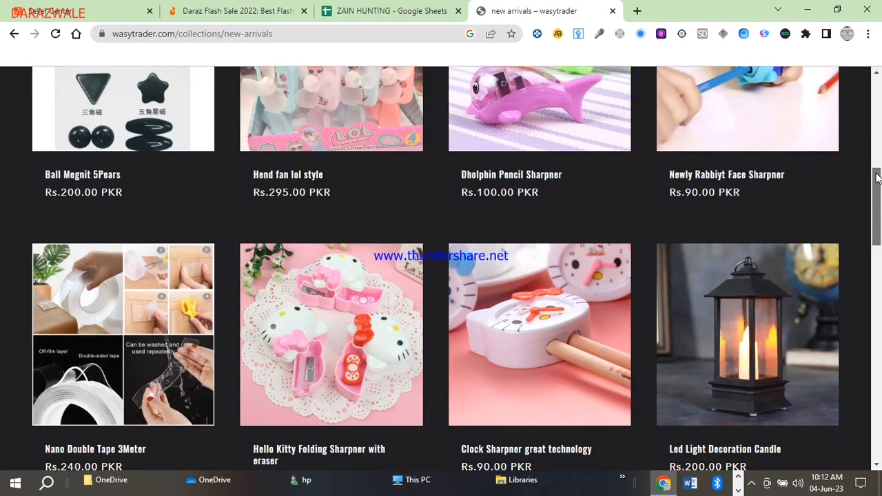
left_click_drag(879, 225, 879, 372)
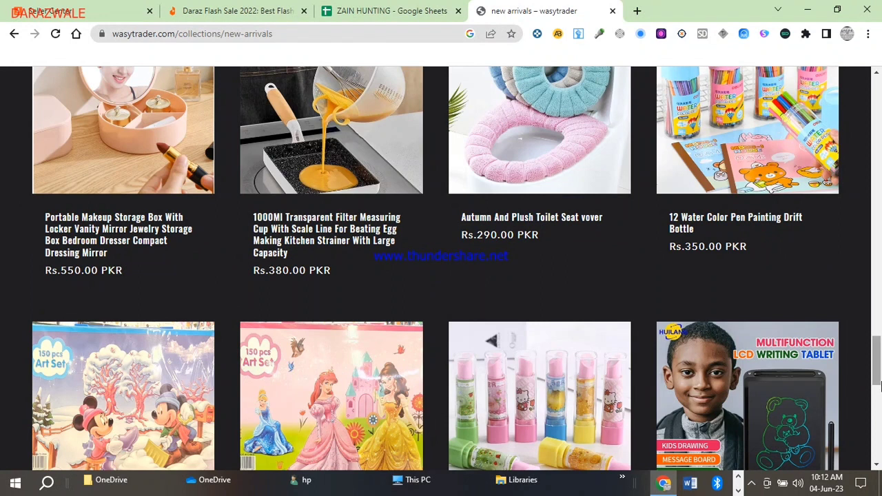
scroll(880, 372, "down", 2)
scroll(879, 372, "down", 2)
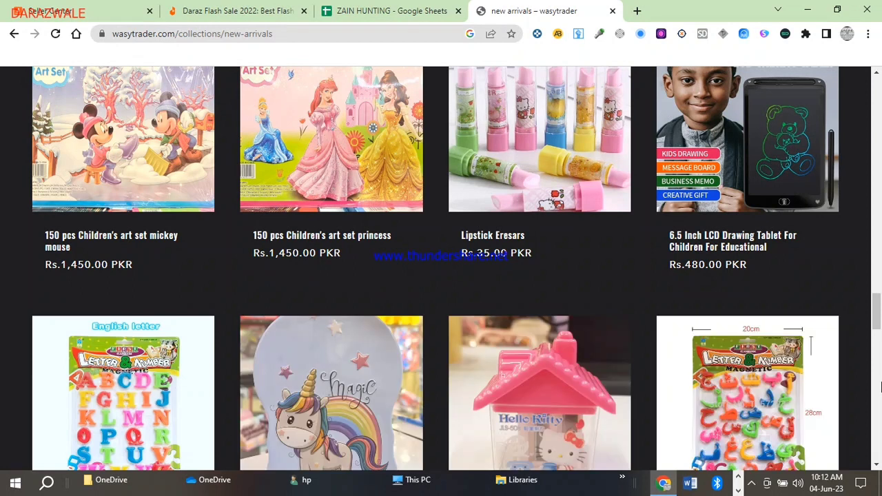
left_click_drag(879, 386, 876, 399)
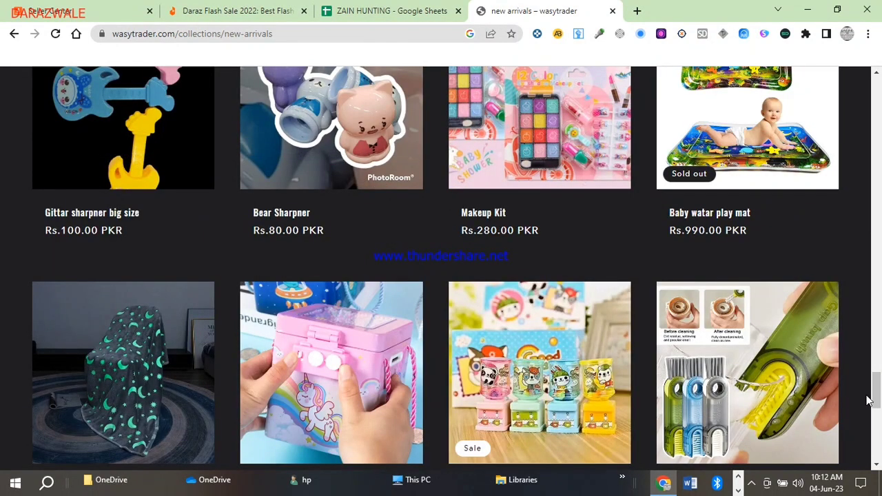
left_click_drag(875, 390, 880, 420)
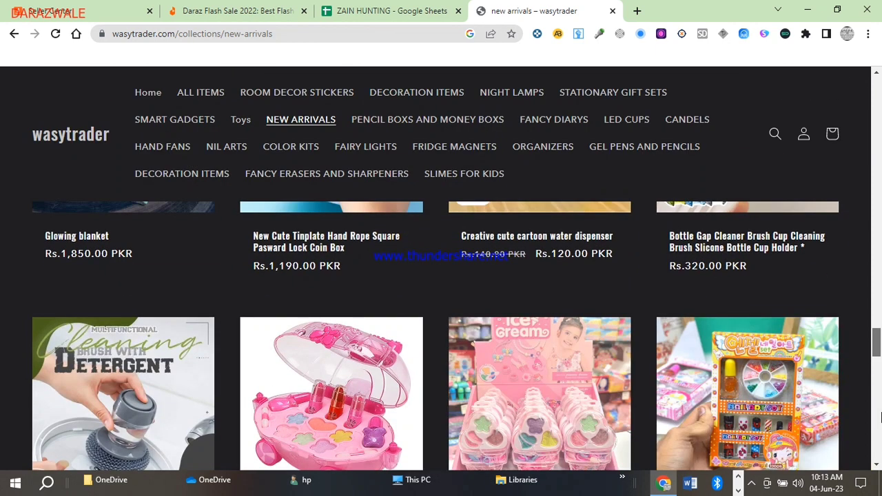
scroll(879, 417, "down", 3)
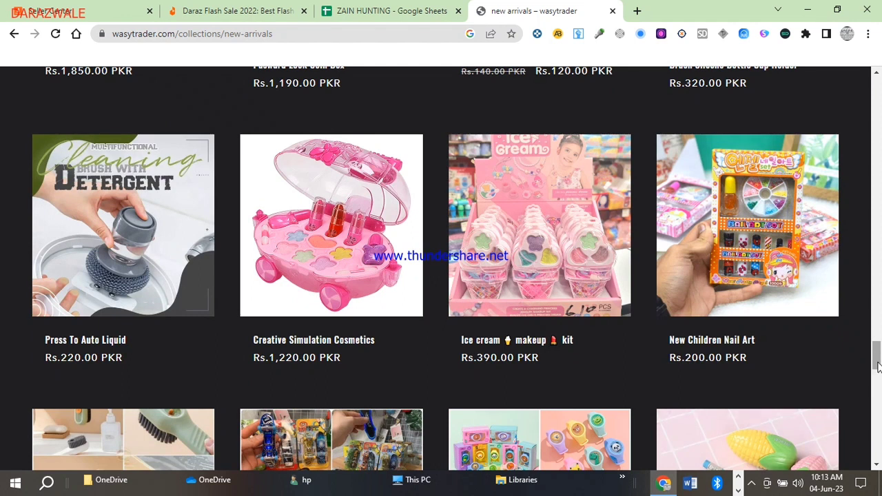
left_click_drag(876, 364, 878, 438)
scroll(878, 438, "up", 5)
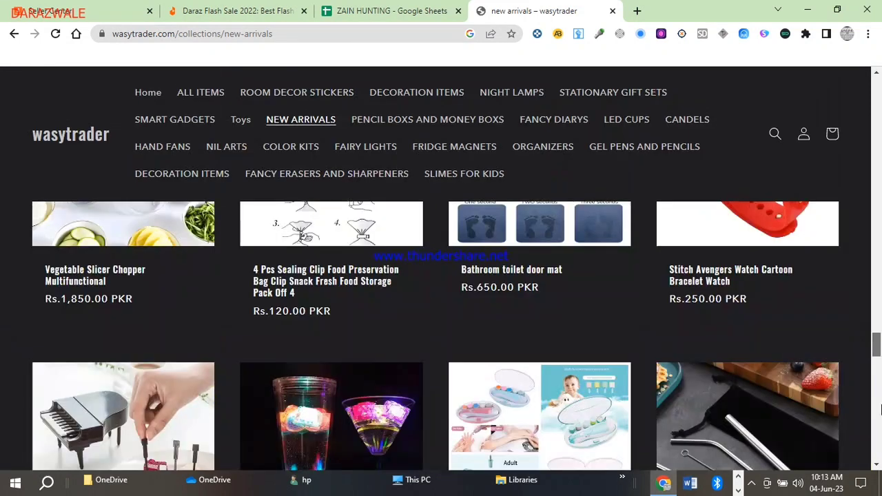
scroll(880, 412, "down", 5)
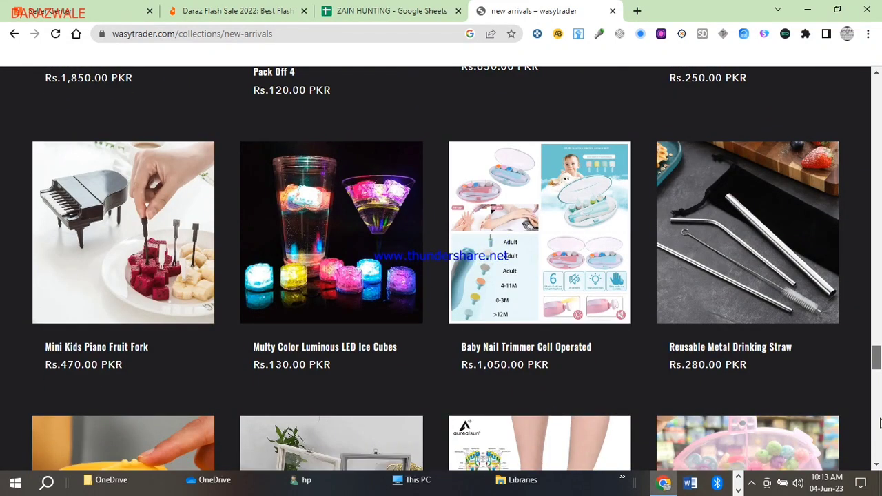
scroll(880, 424, "down", 5)
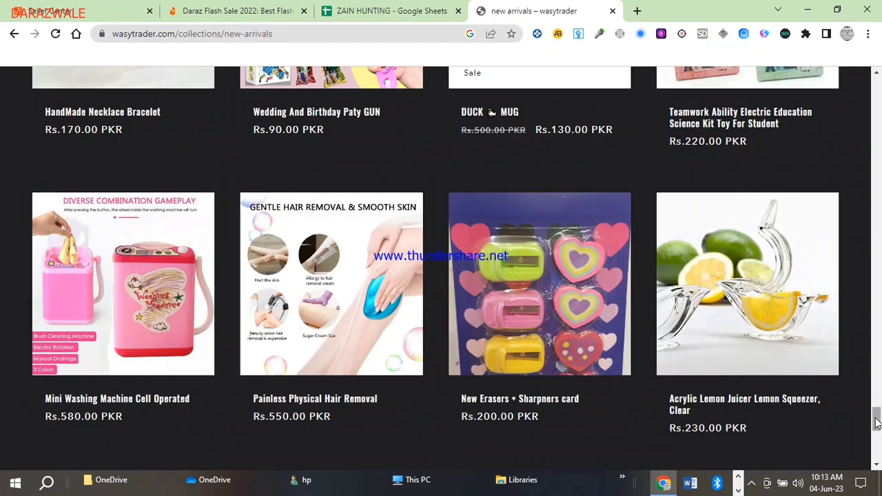
mouse_move(878, 420)
left_mouse_down()
mouse_move(878, 390)
mouse_move(878, 433)
left_mouse_up()
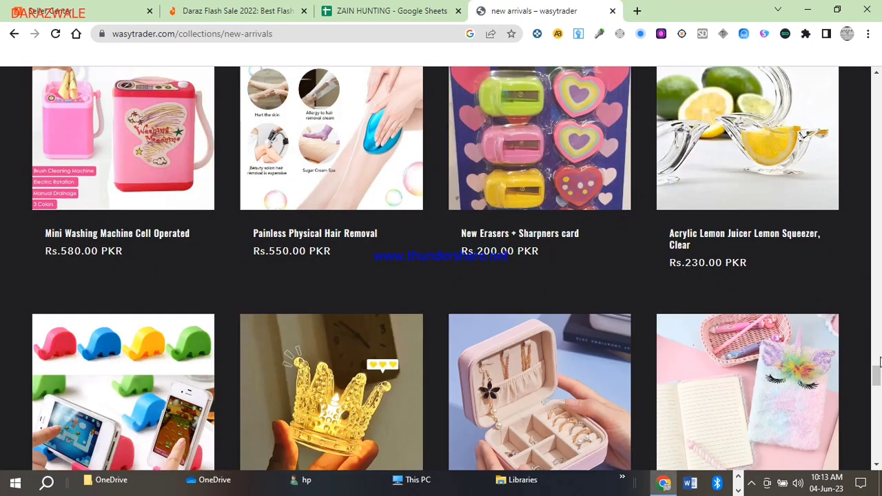
left_click_drag(877, 376, 877, 429)
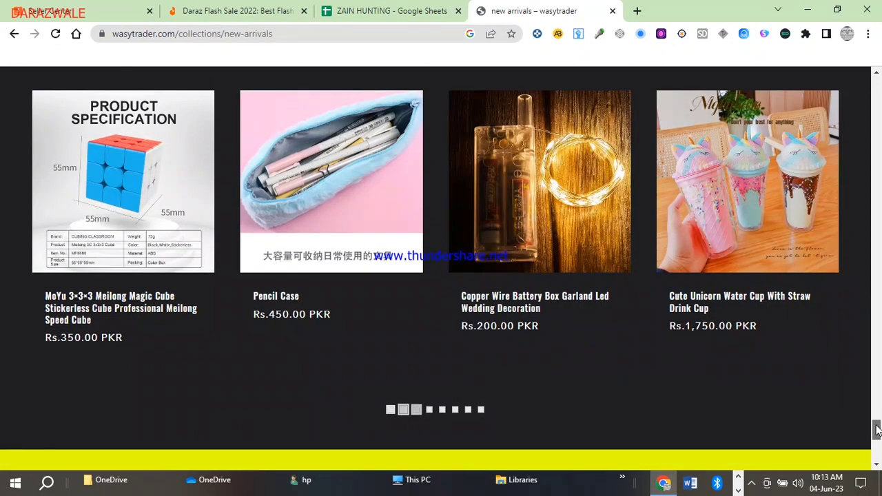
left_click_drag(877, 429, 876, 448)
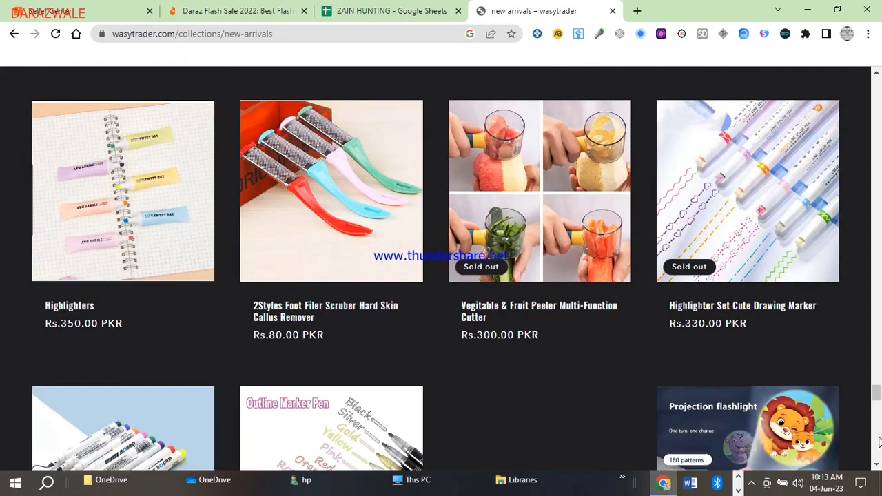
left_click_drag(878, 394, 877, 157)
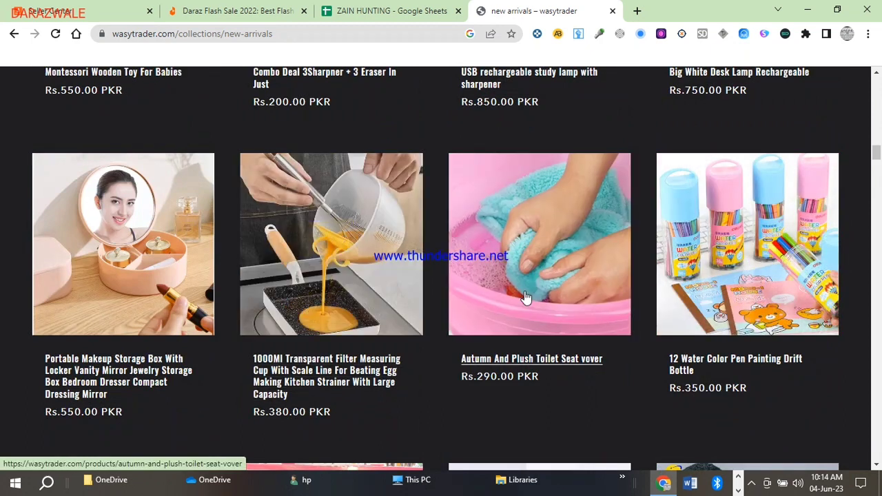
left_click(525, 296)
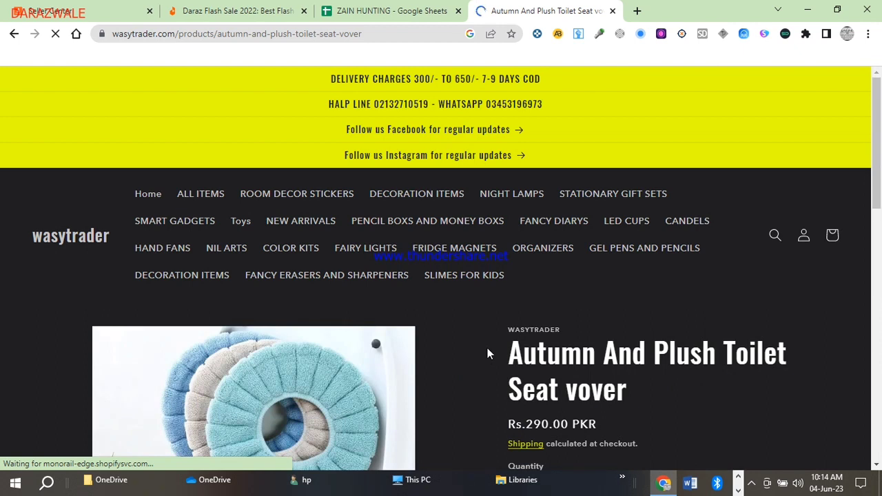
Step: Copy the Autumn And Plush Toilet Seat vover title and return to the Daraz tab
left_click_drag(487, 352, 668, 402)
key("ctrl+c")
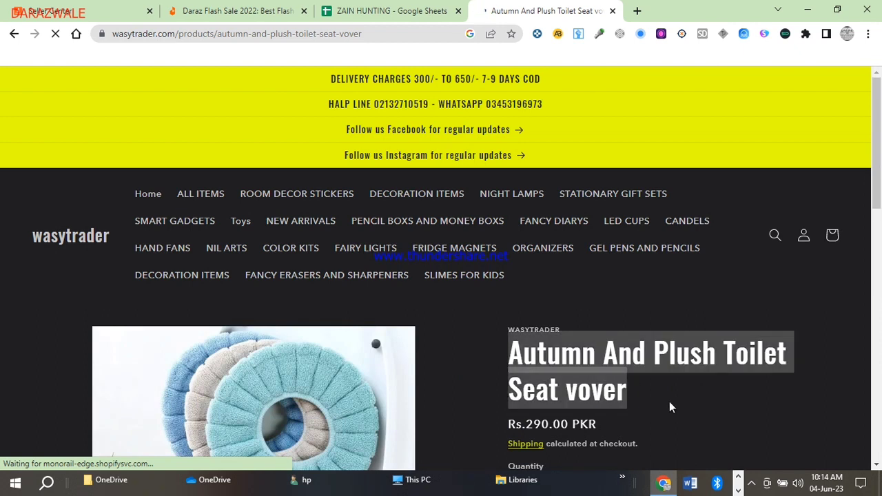
left_click(248, 11)
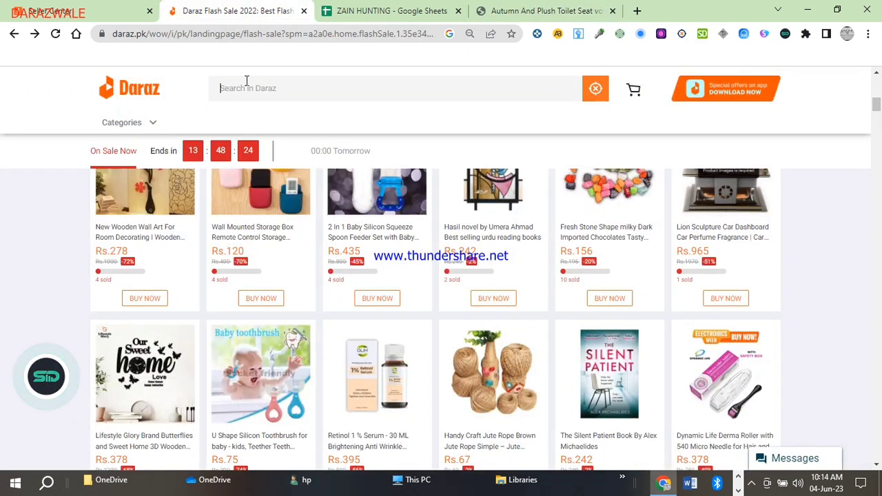
Step: Search Daraz for the pasted product title, scan the 1004 results, then return to Sheet10
key("ctrl+v")
key("Return")
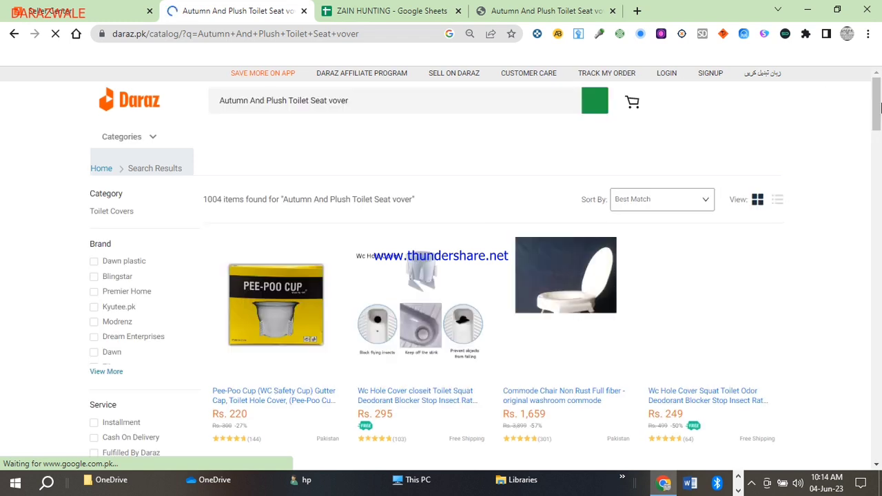
left_click_drag(879, 106, 880, 118)
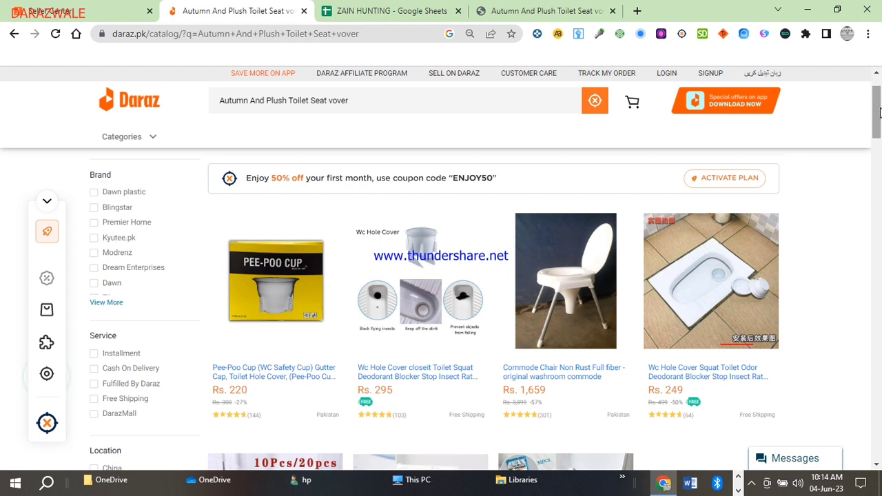
left_click_drag(879, 122, 879, 187)
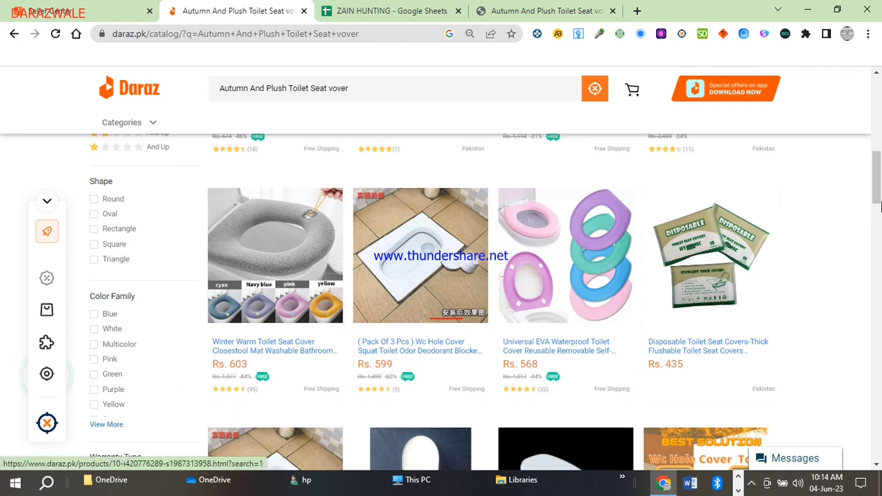
left_click_drag(879, 176, 879, 231)
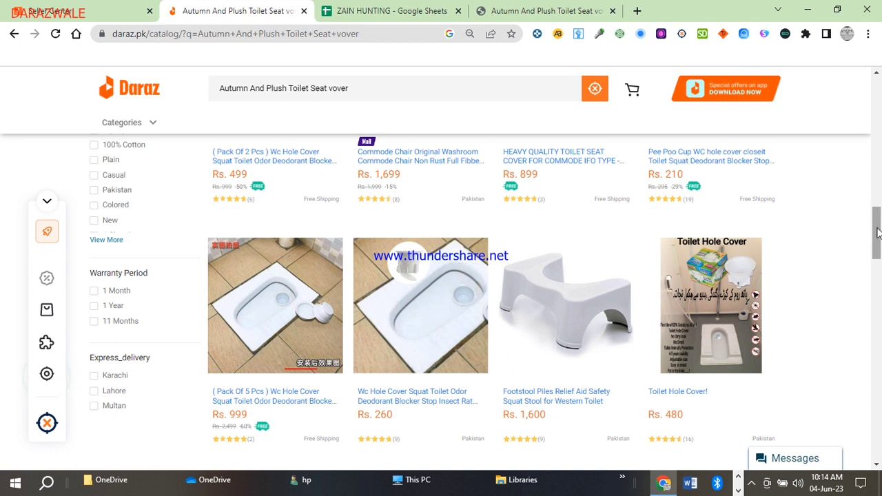
left_click(383, 5)
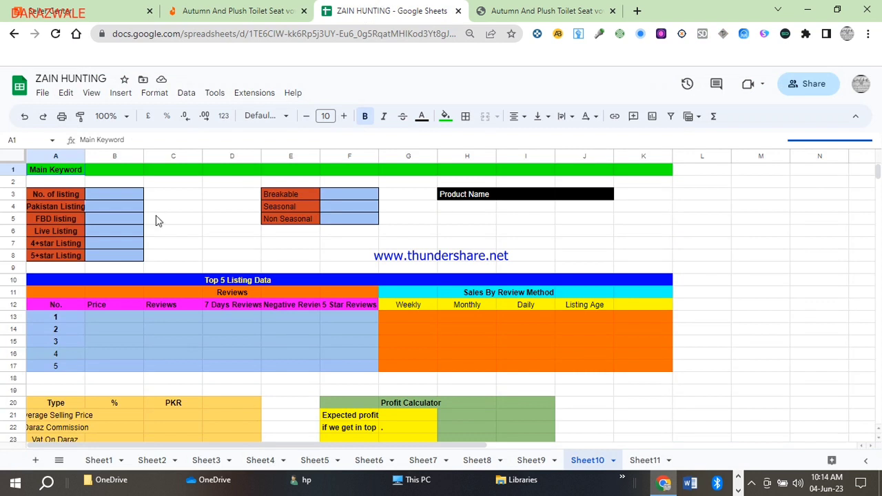
Step: Select the No. of listing cell B3 and begin entering the 1004 total listings
left_click(108, 198)
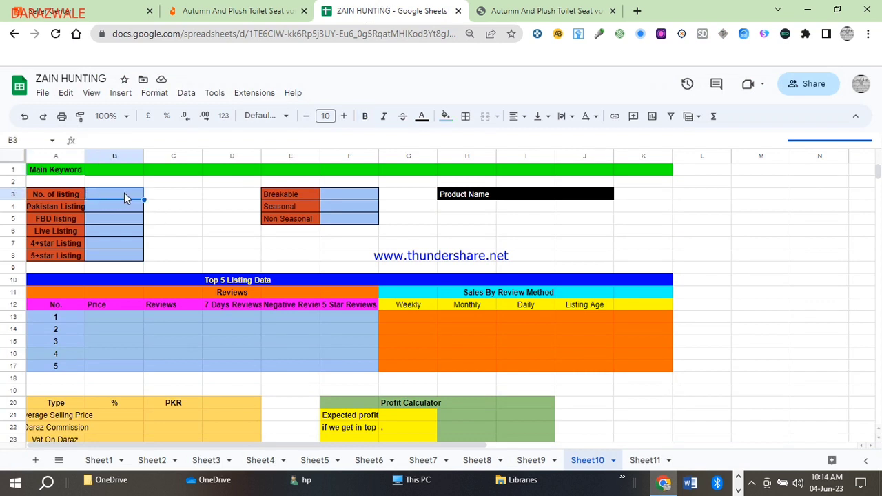
left_click(521, 5)
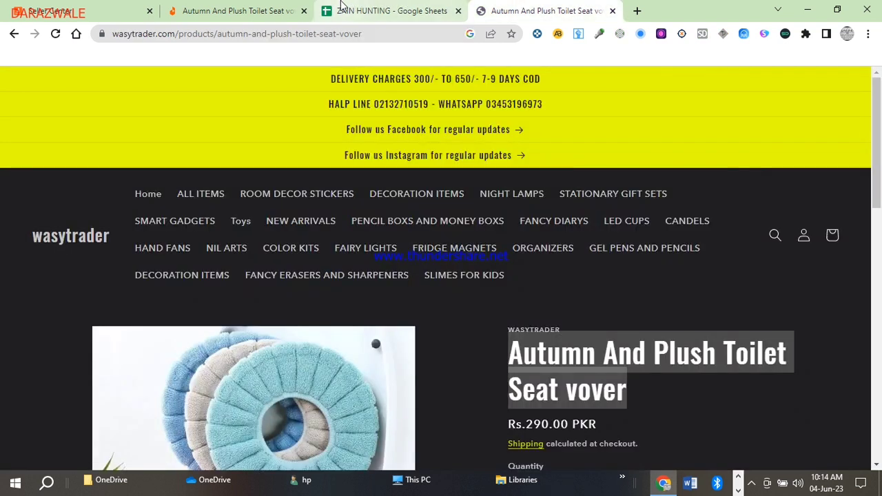
left_click(345, 8)
left_click(295, 5)
left_click_drag(877, 227, 879, 109)
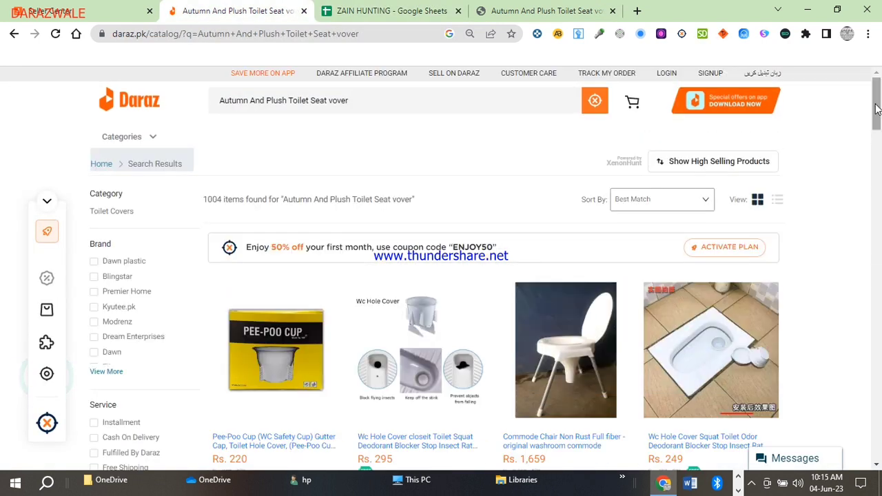
left_click(385, 10)
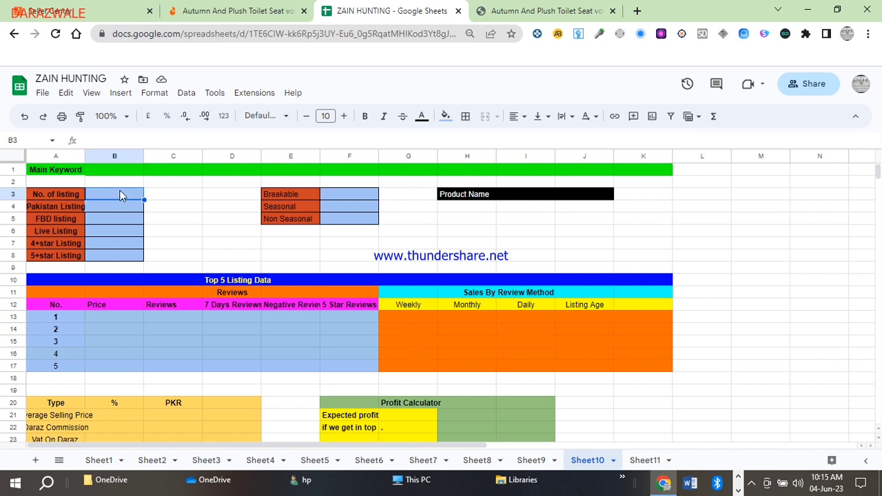
type("1004")
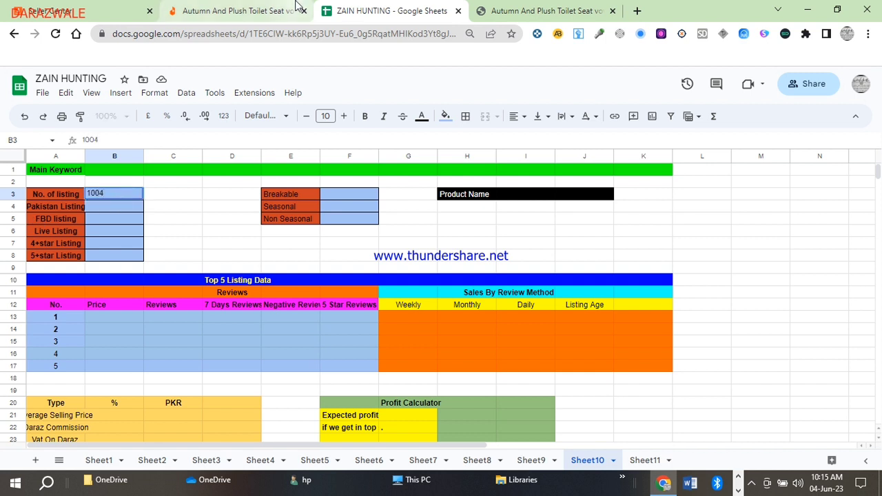
Step: Filter the Daraz results to listings located in Pakistan, leaving 191 items
left_click(231, 10)
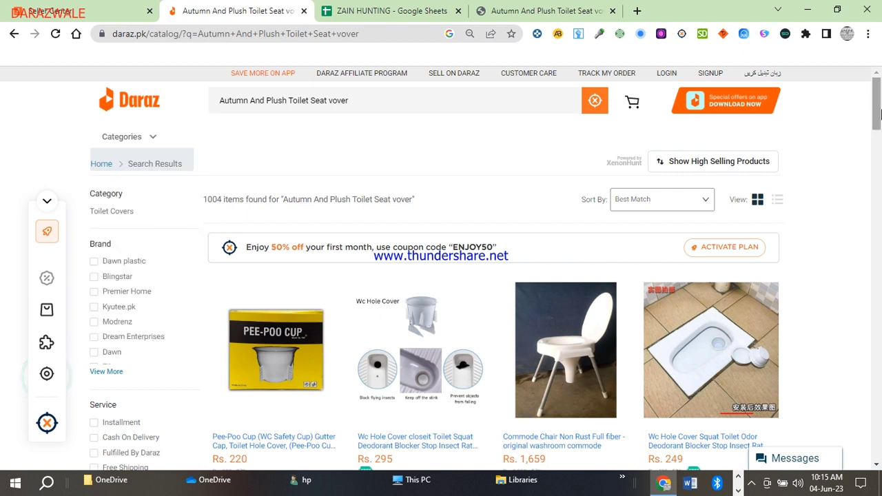
scroll(877, 119, "down", 1)
left_click_drag(877, 119, 877, 200)
scroll(93, 183, "up", 3)
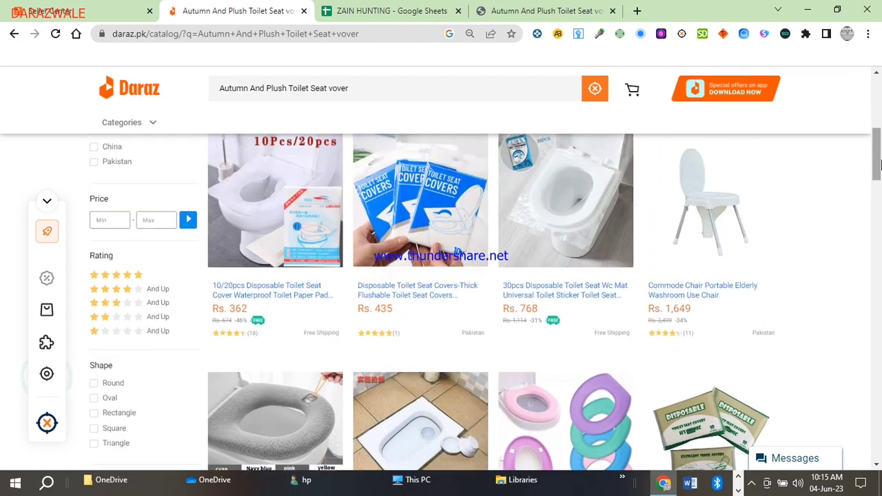
left_click(94, 162)
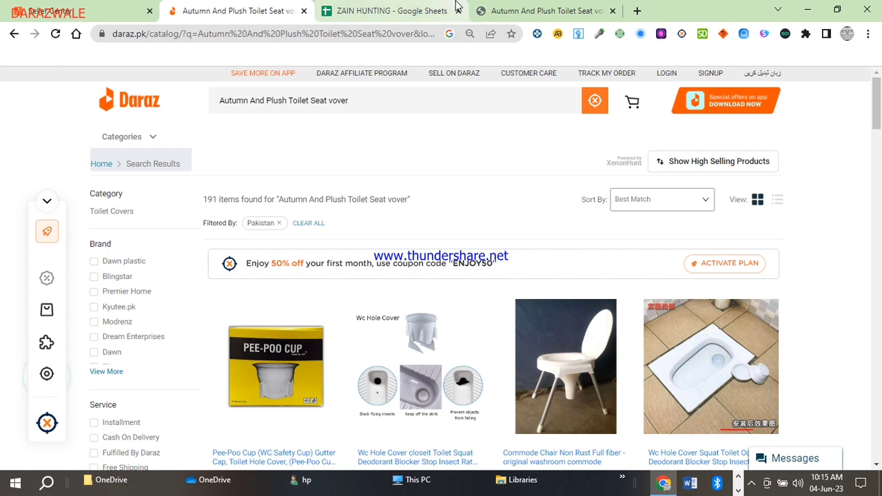
Step: Commit 1004 in B3, enter 191 Pakistan listings in B4, then clear the Pakistan filter
left_click(425, 10)
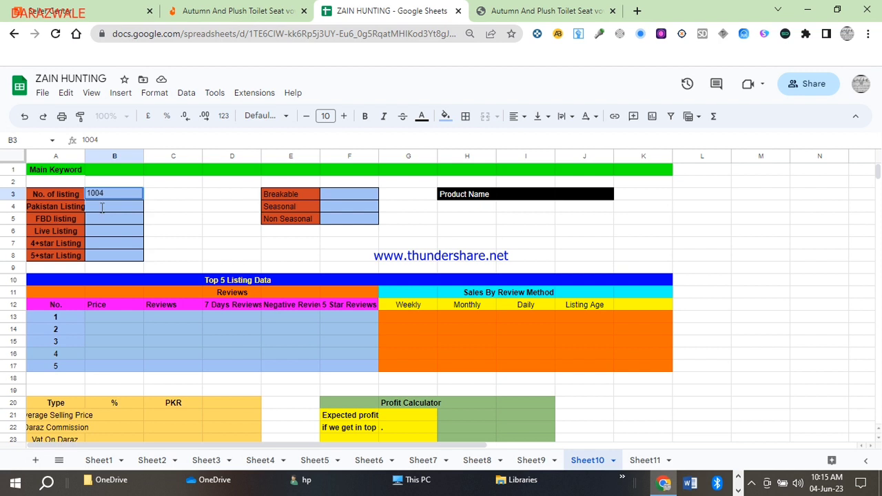
key("Return")
type("191")
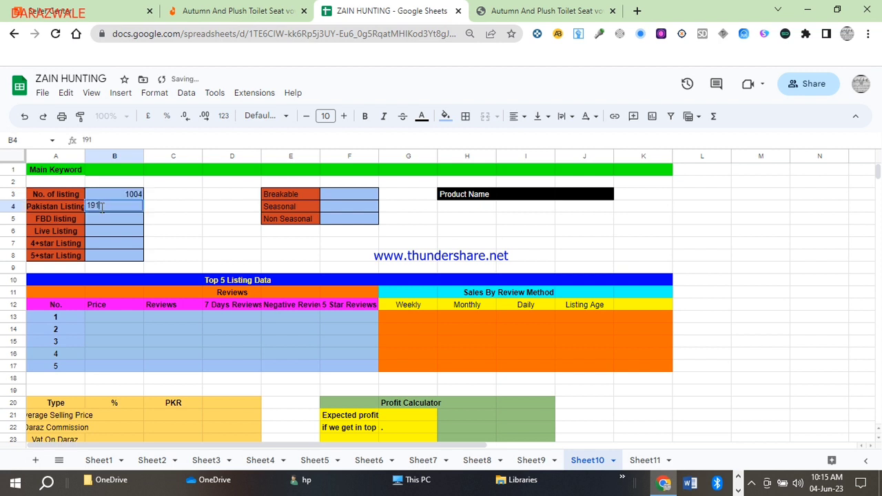
left_click(224, 8)
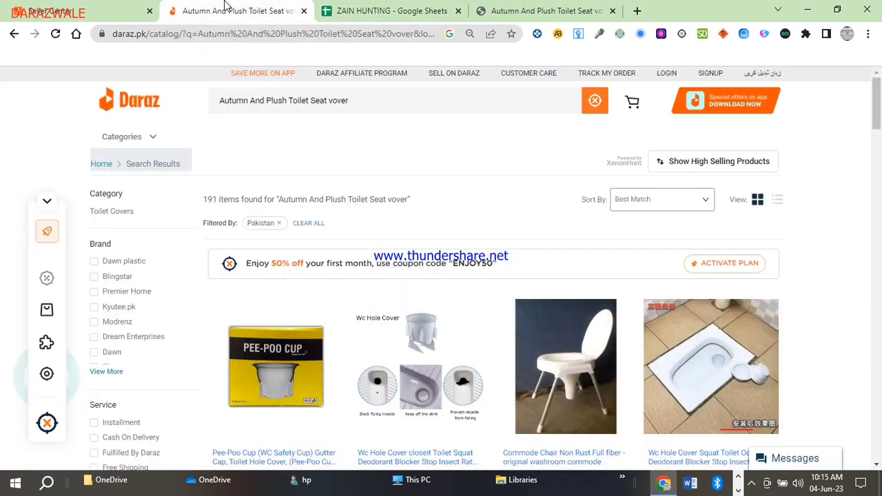
left_click(279, 225)
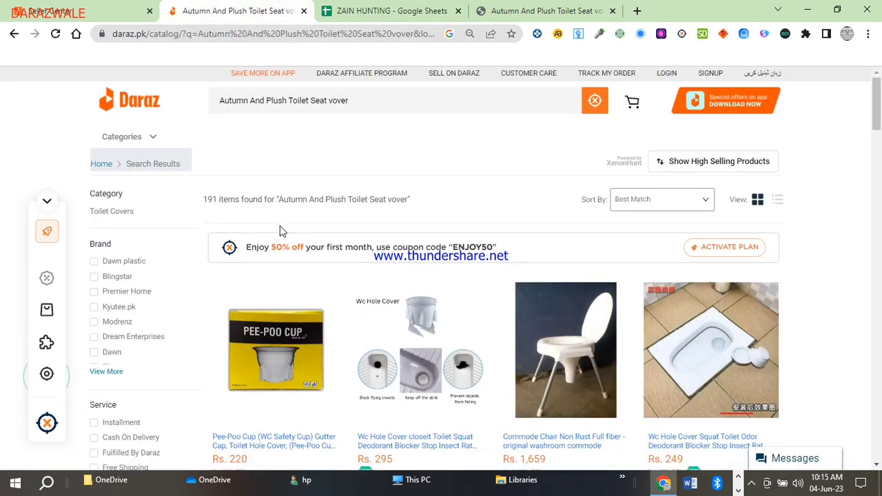
Step: Apply the Fulfilled By Daraz filter and log 191, 6 FBD and 1004 live listings
left_click(131, 453)
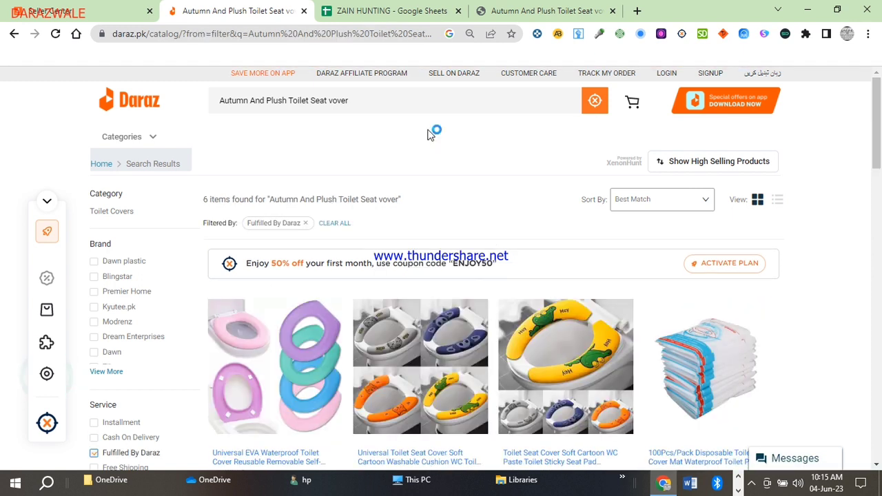
left_click(395, 7)
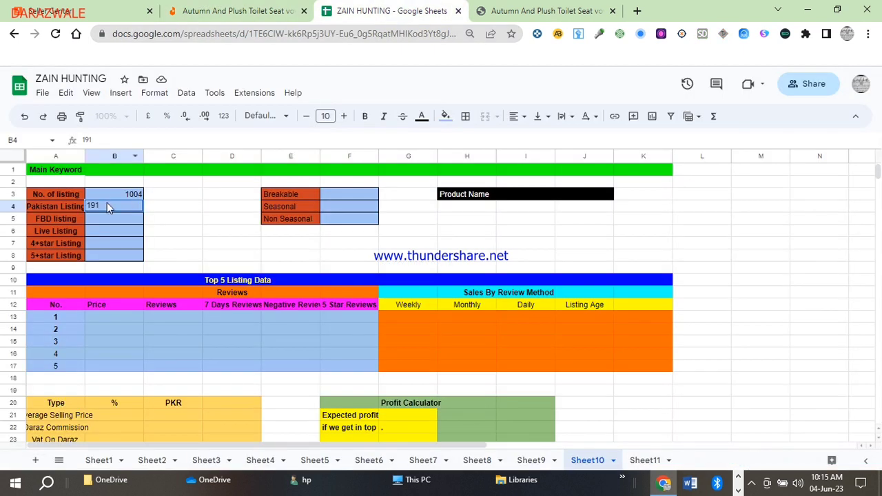
type("191")
key("Return")
type("6")
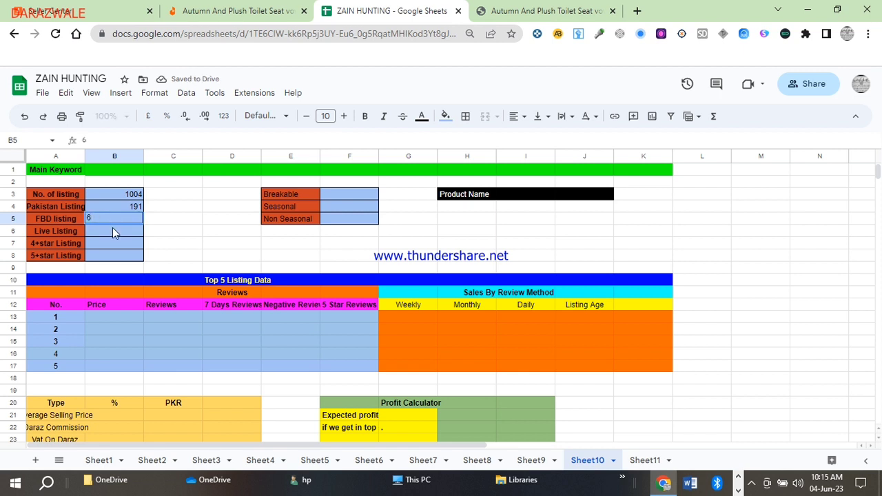
key("Return")
type("1004")
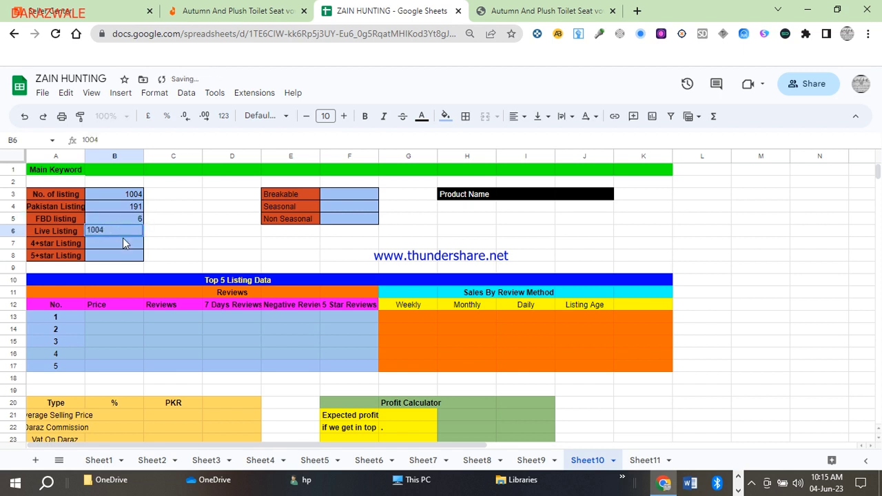
Step: Replace the Fulfilled By Daraz filter with Rating 4 & Up, showing 87 items
left_click(224, 9)
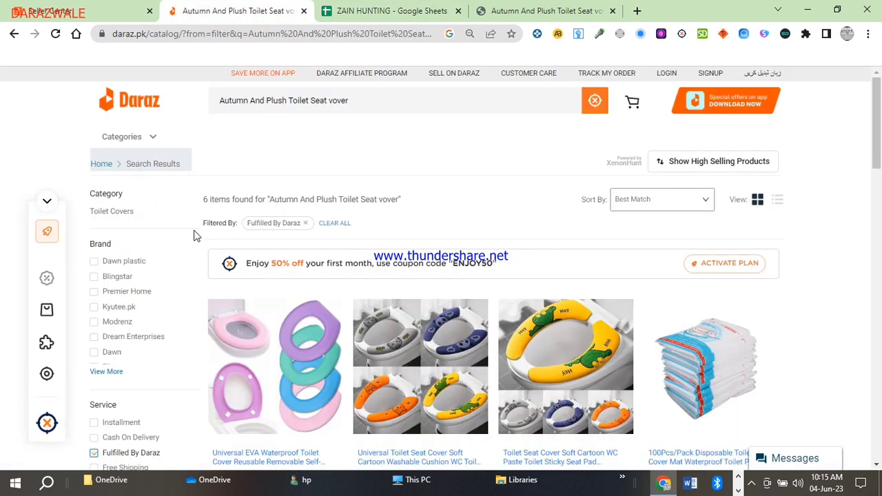
left_click_drag(877, 132, 879, 216)
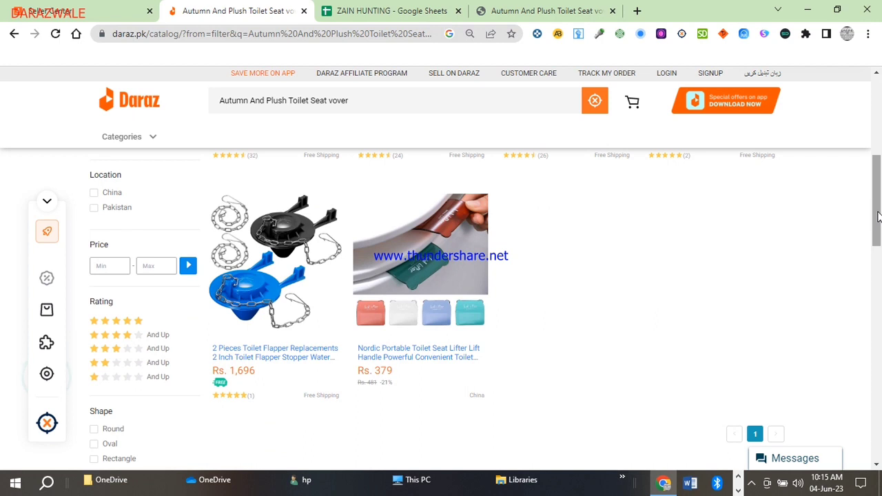
left_click(130, 337)
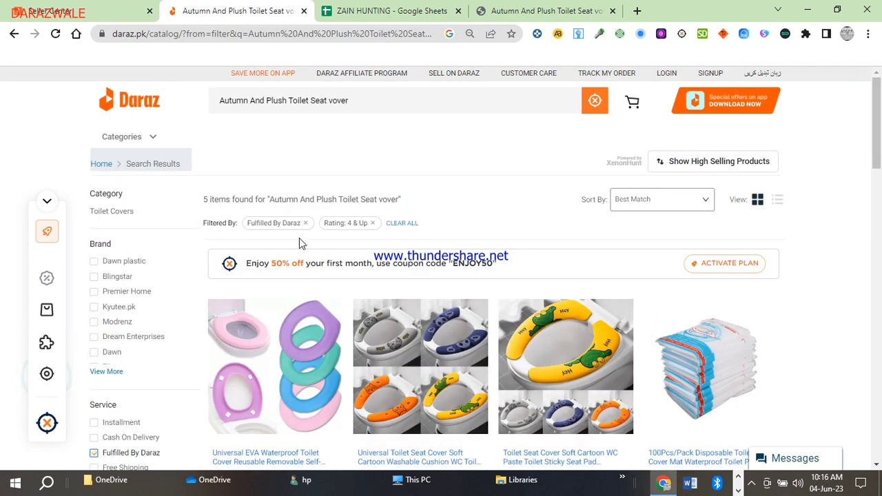
left_click(305, 223)
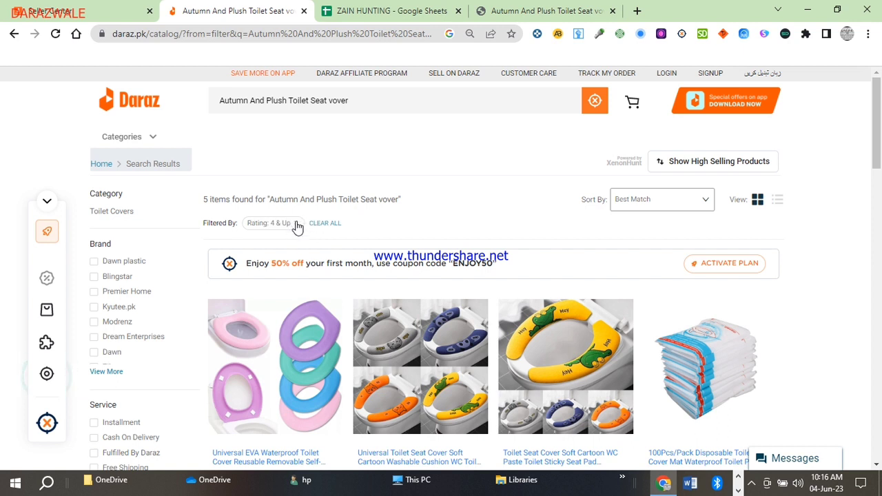
left_click(296, 224)
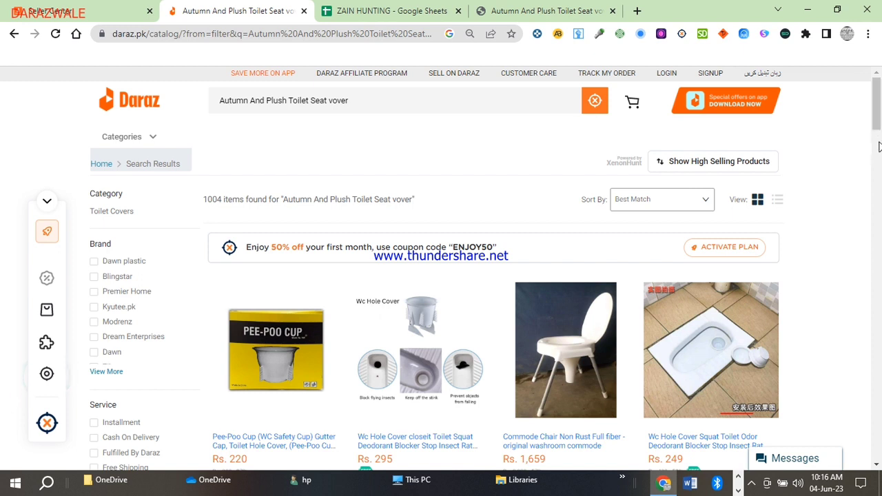
scroll(878, 121, "down", 1)
scroll(879, 117, "down", 5)
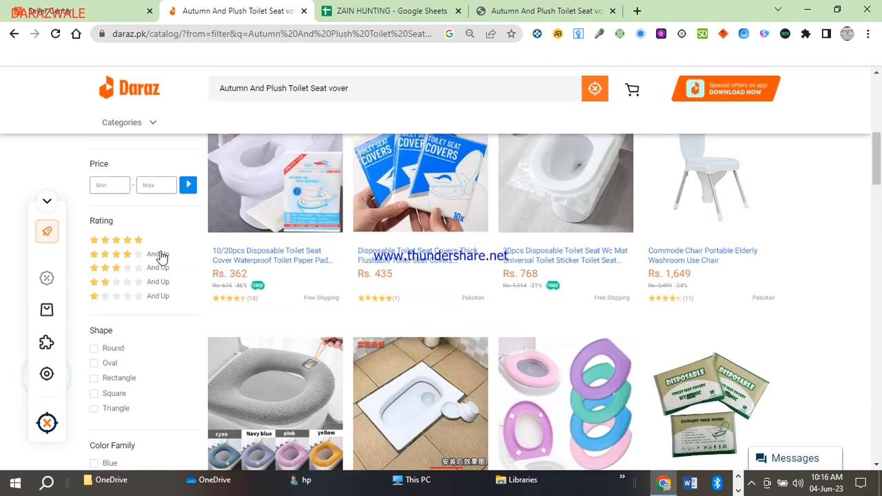
left_click(160, 257)
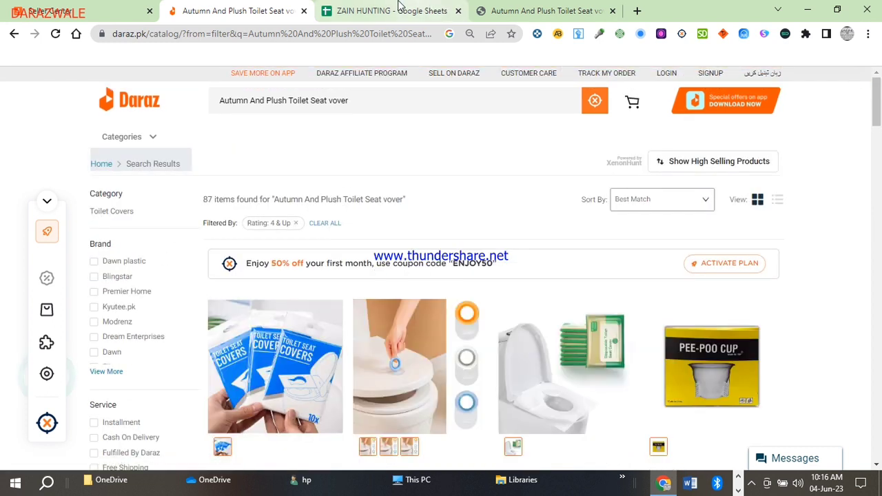
Step: Record 1004 live listings and 87 four-star-and-up listings in the hunting sheet
left_click(399, 9)
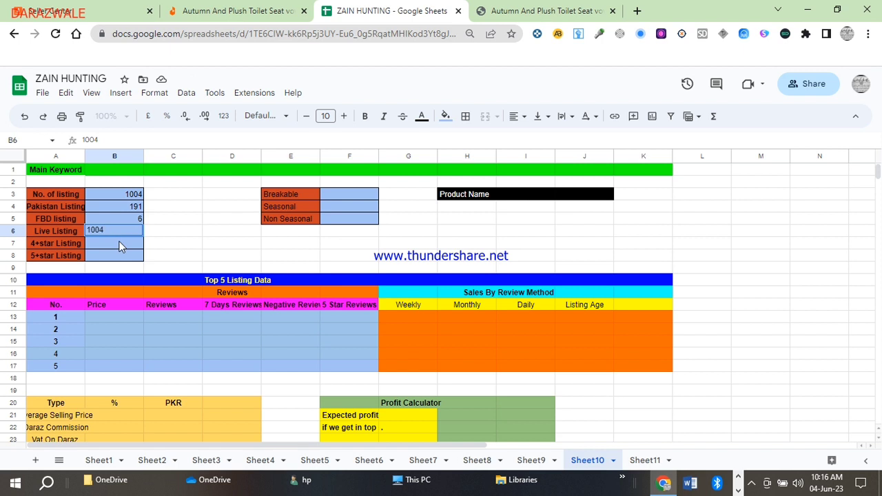
type("1004")
key("Return")
type("87")
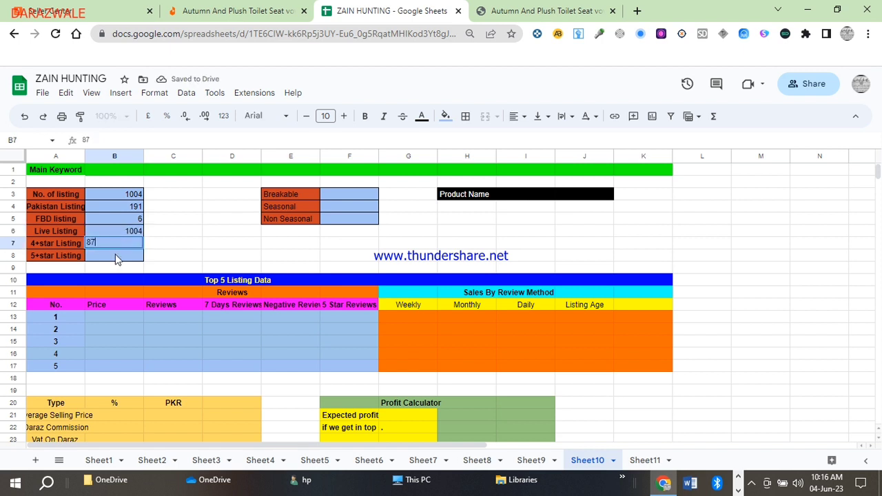
left_click(191, 6)
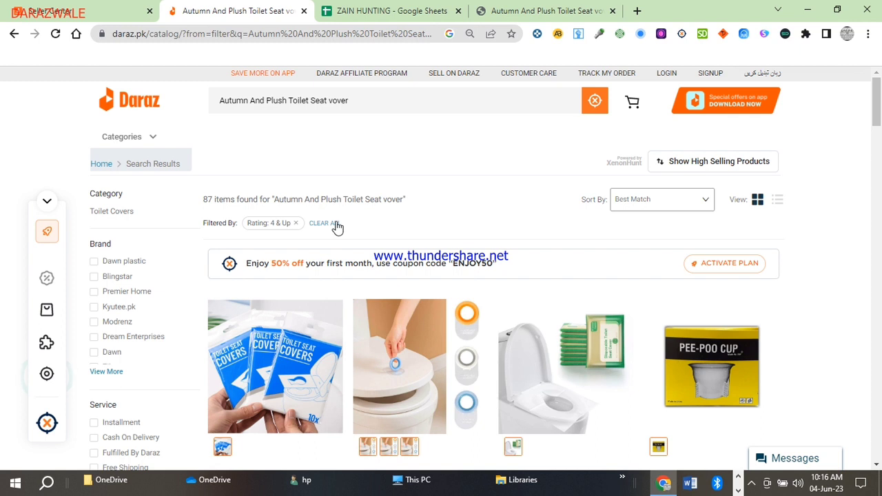
Step: Switch Daraz to the Rating 5 & Up filter and enter the five-star count (36) in B8
left_click(323, 224)
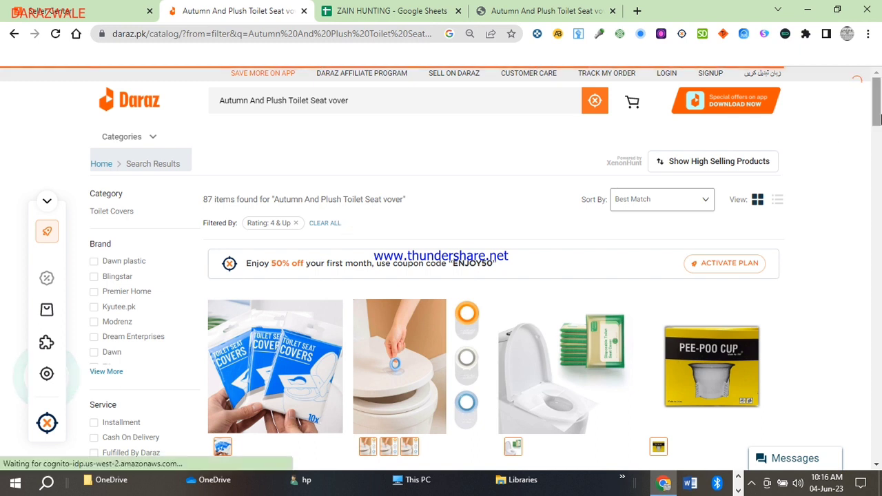
scroll(231, 218, "down", 4)
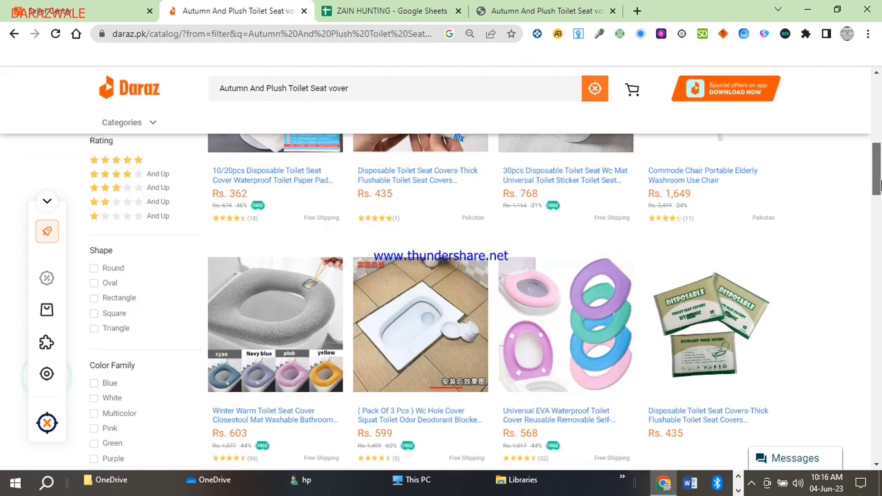
left_click(118, 168)
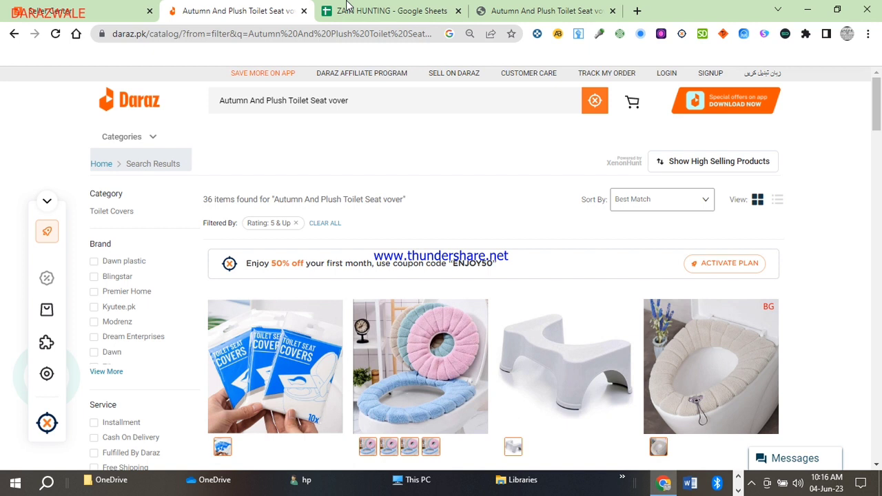
left_click(391, 10)
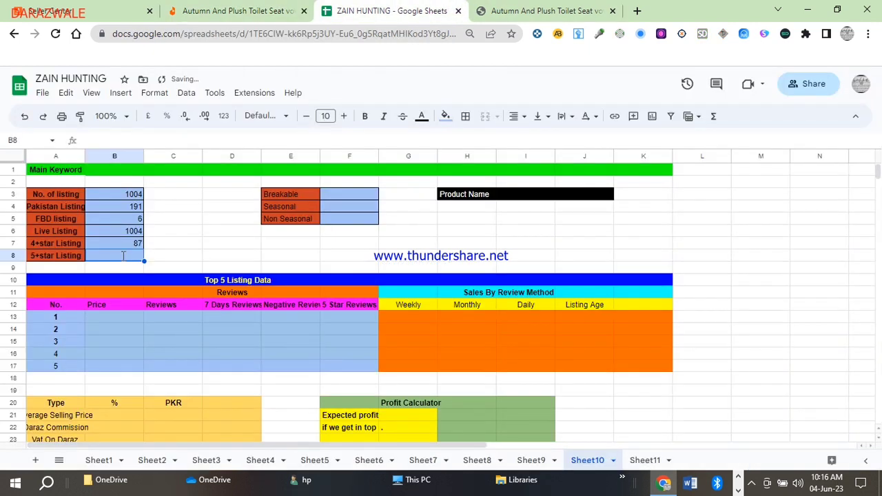
type("35")
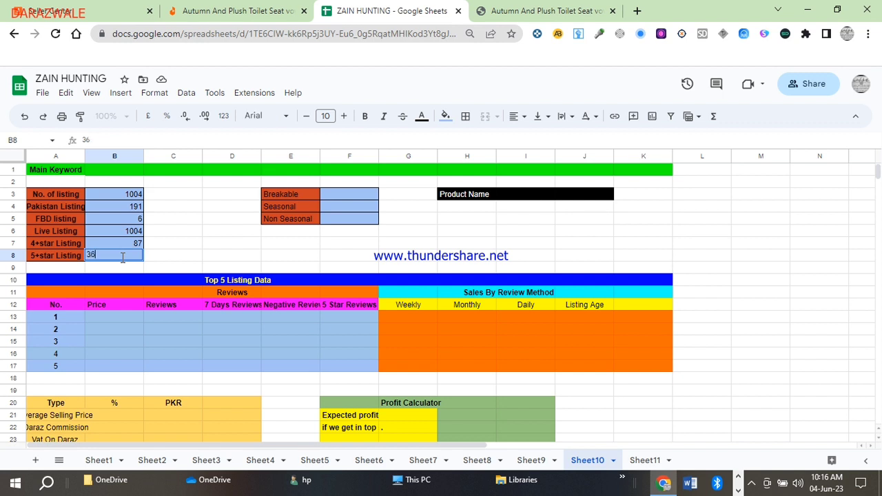
Step: Confirm the 5+star count in the sheet and remove Daraz's five-star rating filter
left_click(103, 317)
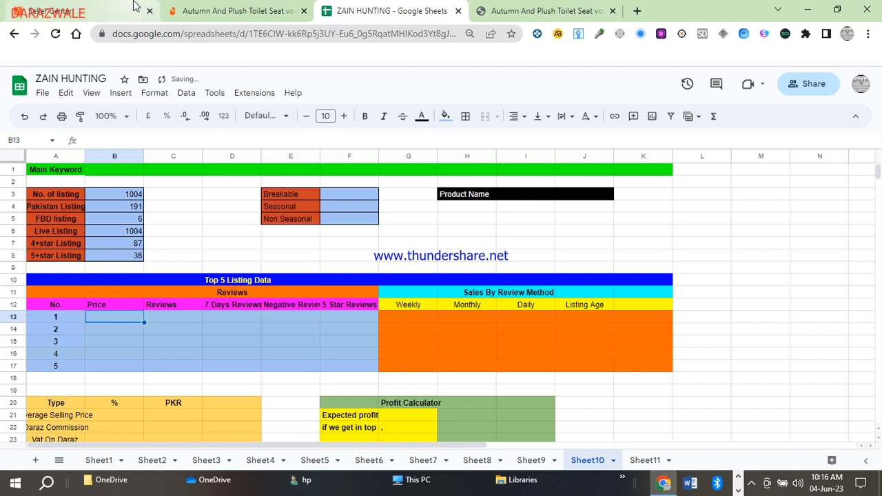
left_click(185, 8)
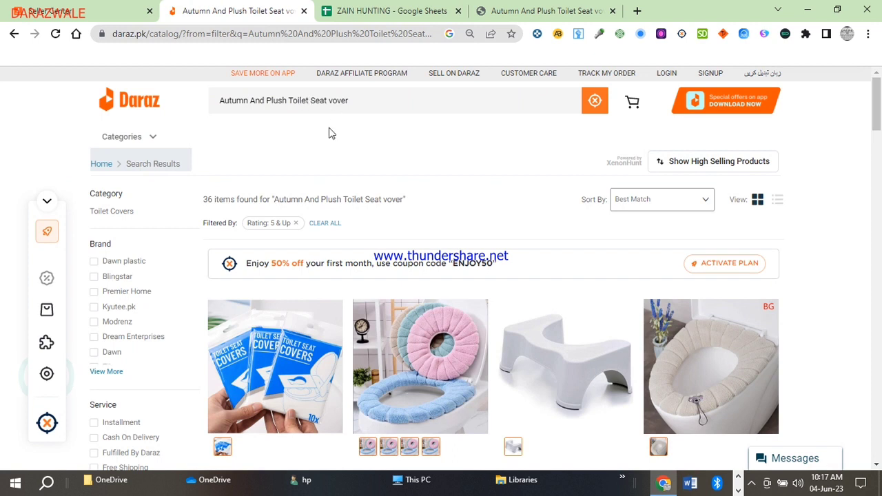
left_click(300, 224)
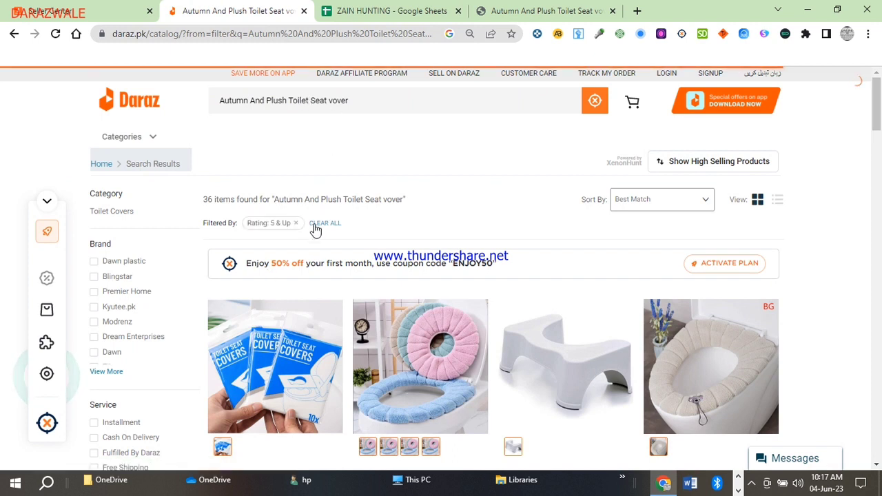
left_click_drag(878, 110, 878, 180)
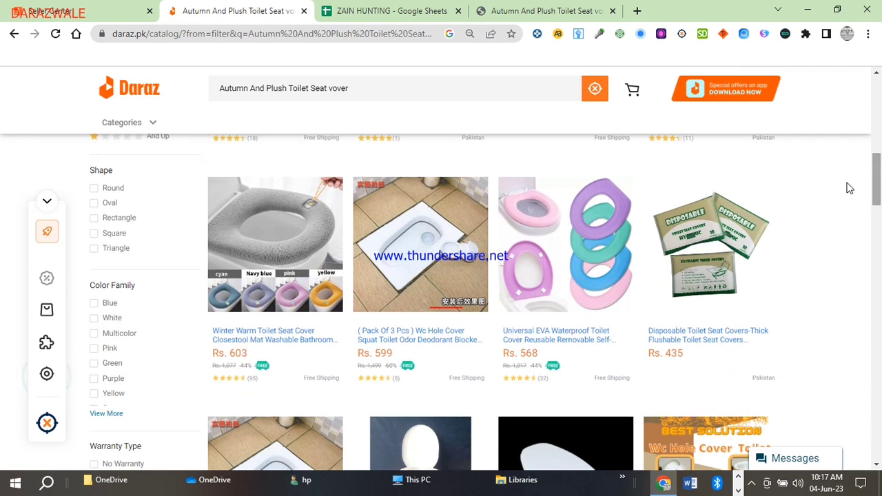
left_click_drag(879, 179, 880, 293)
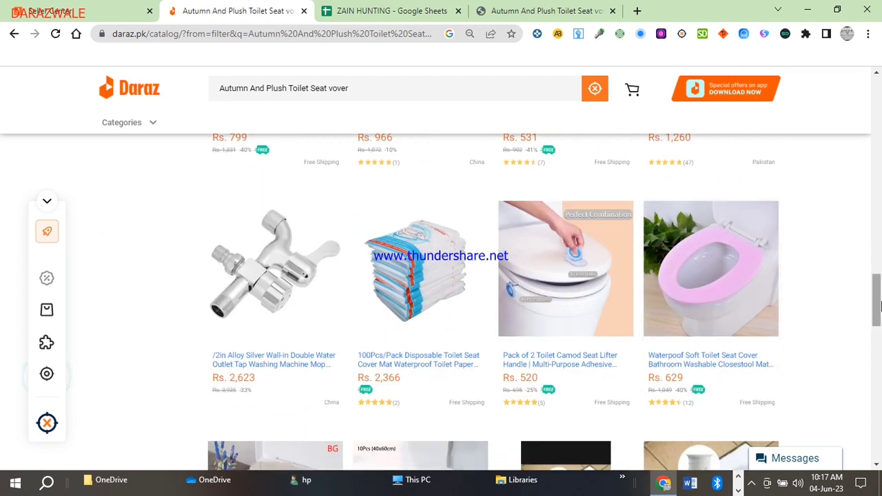
Step: Scroll the results grid and go back to the earlier toilet seat cover search page
left_click(880, 334)
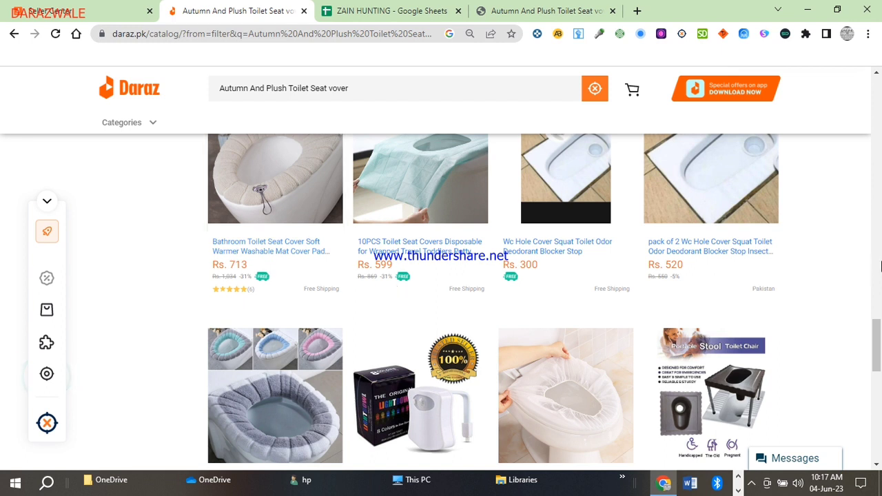
left_click_drag(876, 369, 877, 398)
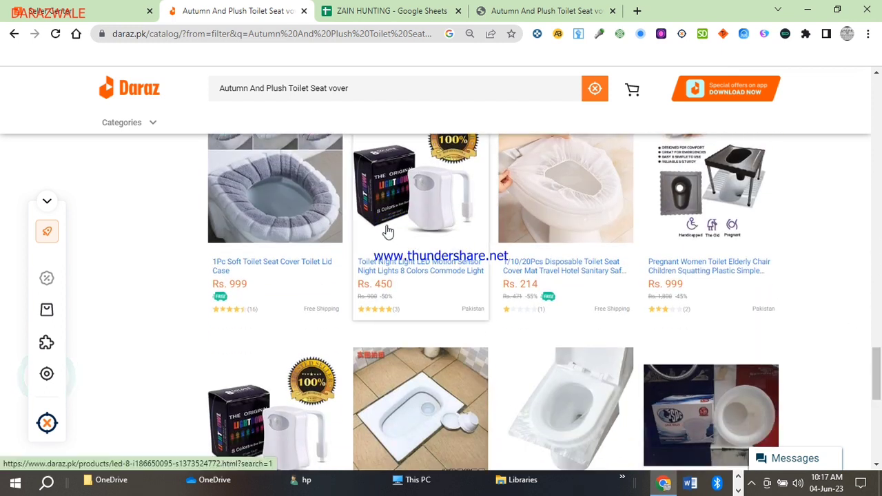
left_click(13, 35)
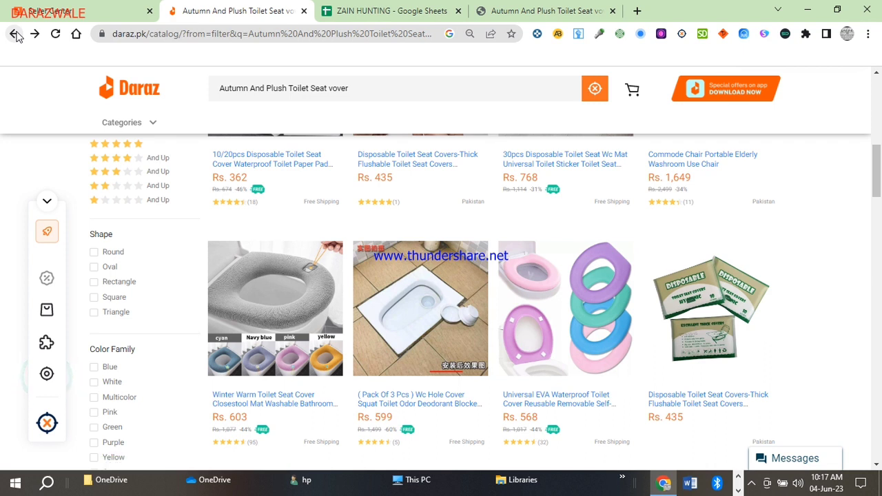
left_click(15, 34)
Step: Return to the Daraz home page and scroll to the Flash Sale row showing the Rs.269 posture belt
left_click(125, 88)
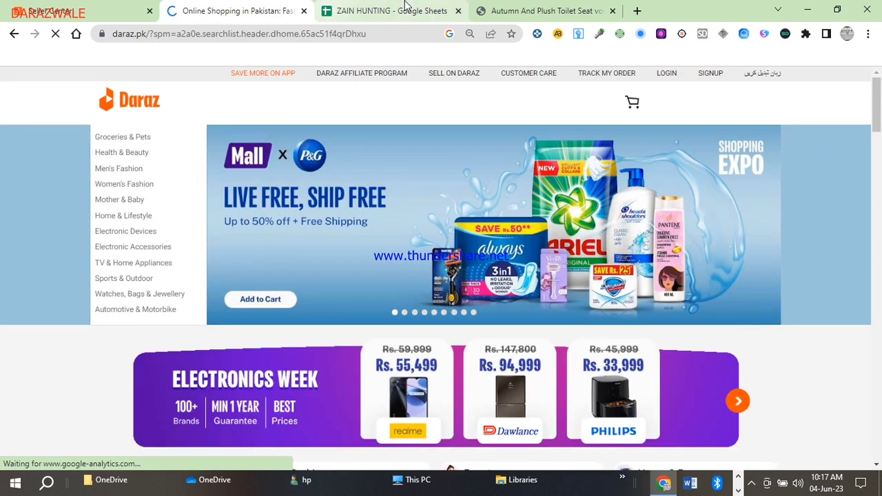
left_click_drag(878, 88, 868, 166)
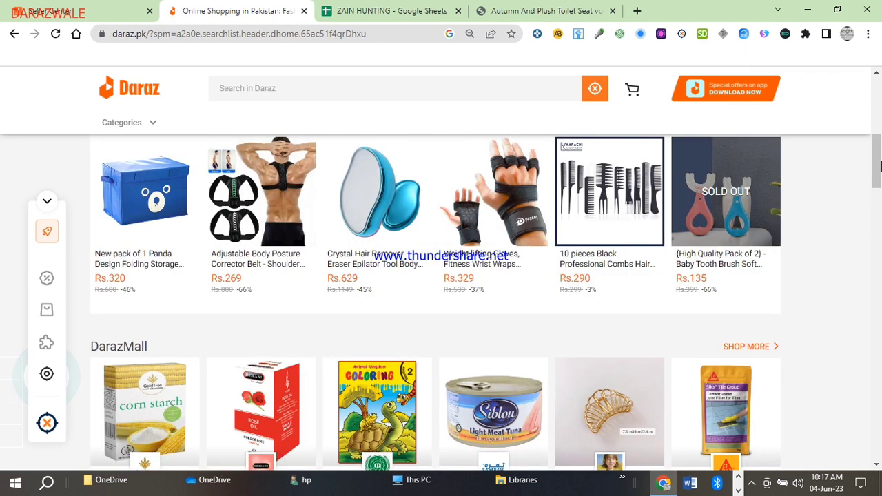
left_click_drag(880, 165, 878, 133)
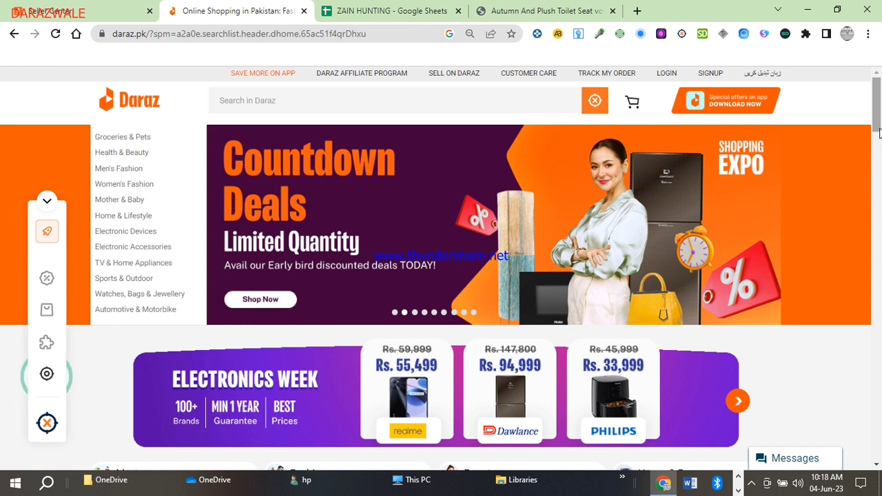
left_click_drag(879, 99, 879, 160)
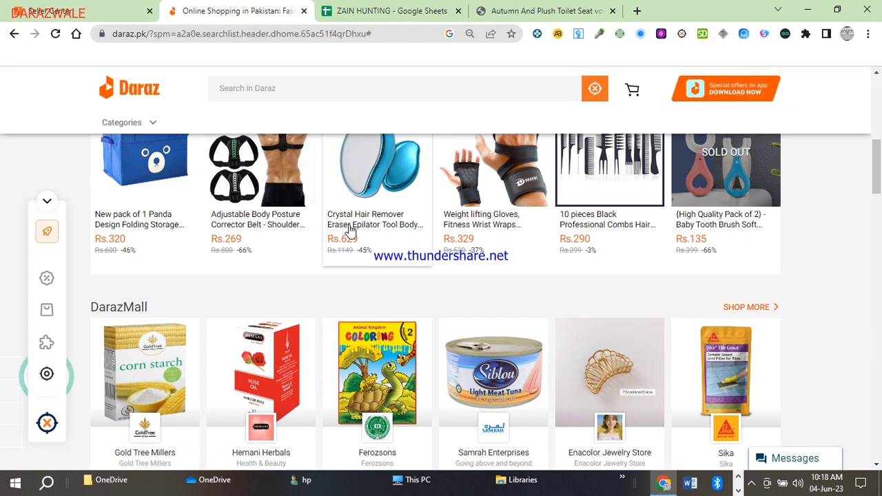
Step: Open the Adjustable Body Posture Corrector Belt page, try its Jarvis dashboard, then reload the product page
left_click(248, 187)
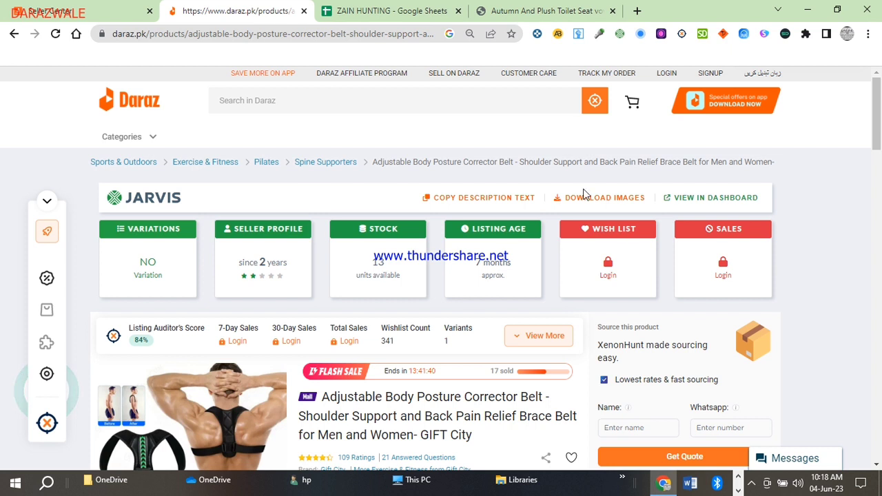
left_click(721, 199)
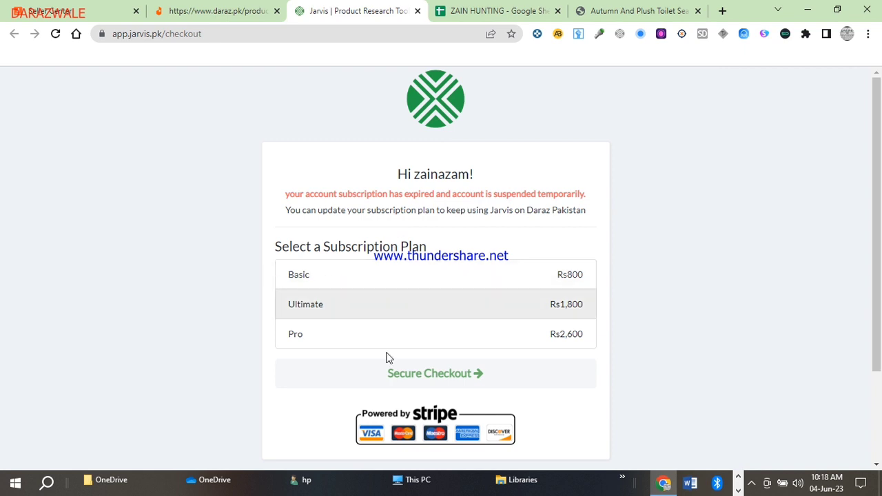
left_click(254, 7)
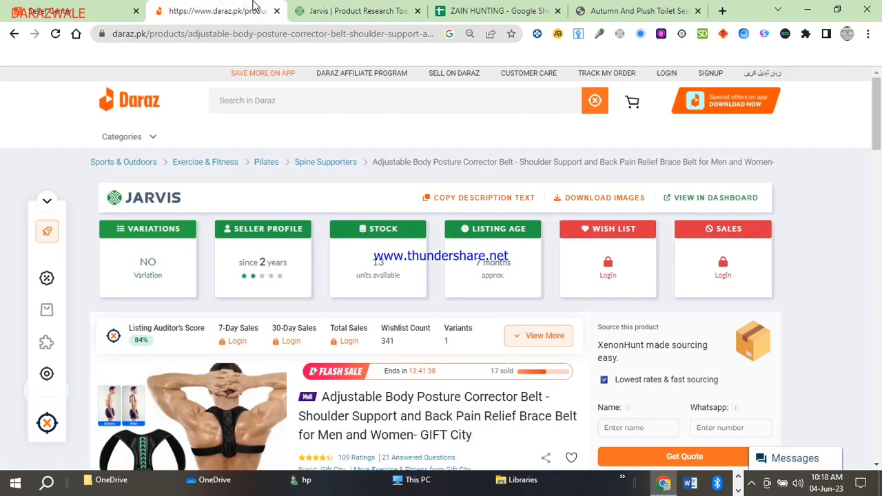
left_click(56, 33)
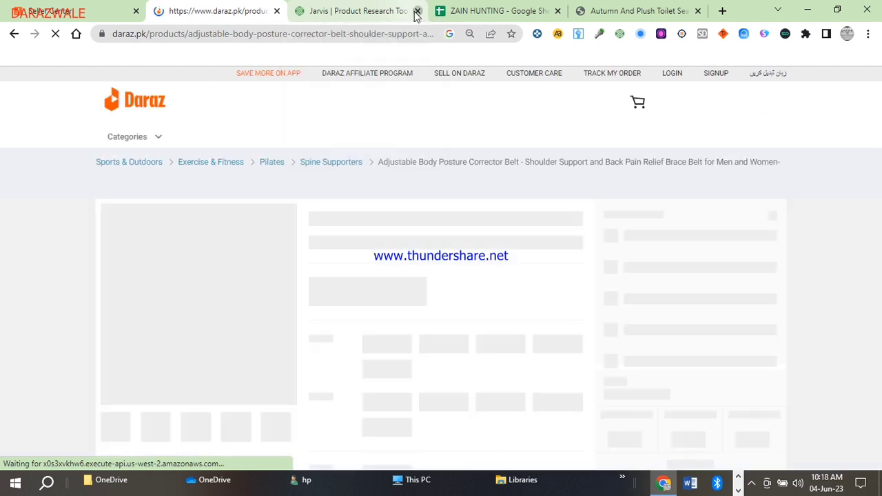
Step: Close the Jarvis tab and check the belt's 341 wish-list count and 198 monthly sales
left_click(416, 13)
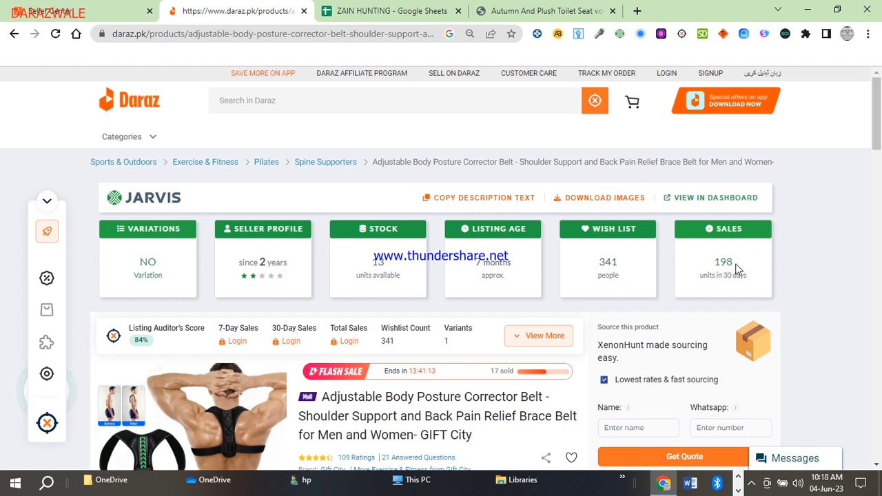
left_click_drag(879, 130, 879, 141)
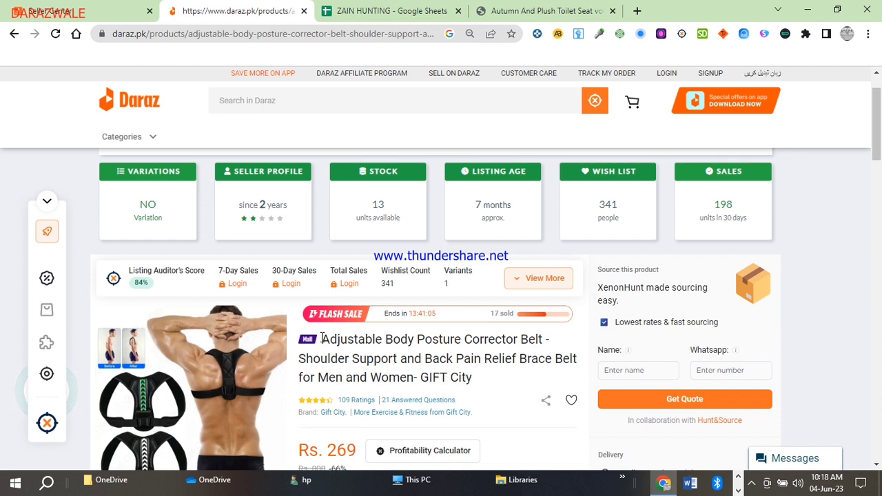
left_click(77, 6)
key("ctrl+Tab")
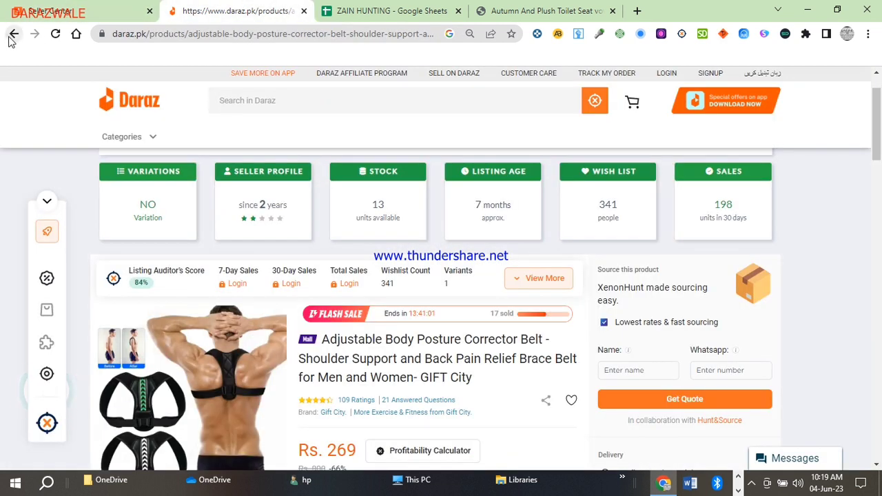
Step: Go back home, reopen the posture corrector product and view its page source with Ctrl+U
left_click(10, 37)
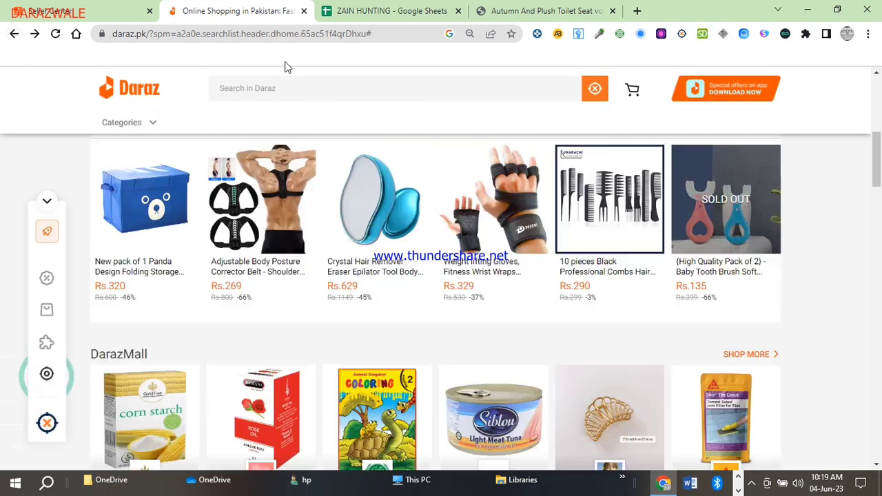
scroll(368, 229, "down", 7)
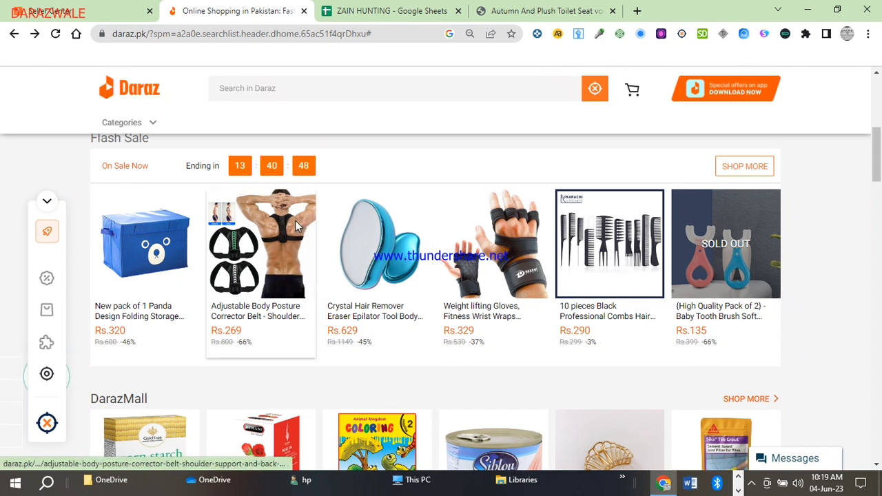
left_click(295, 220)
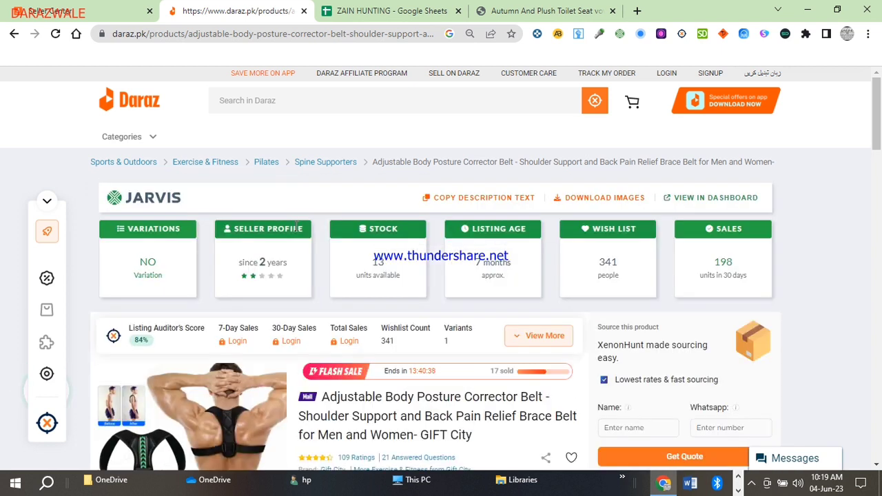
key("ctrl+u")
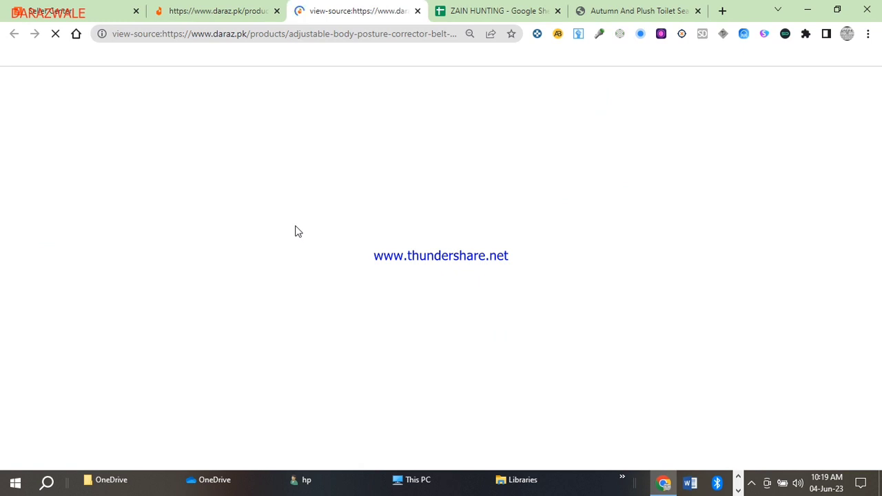
Step: Search the page source for 'stock' and step through matches until "stock":13 appears
key("ctrl+f")
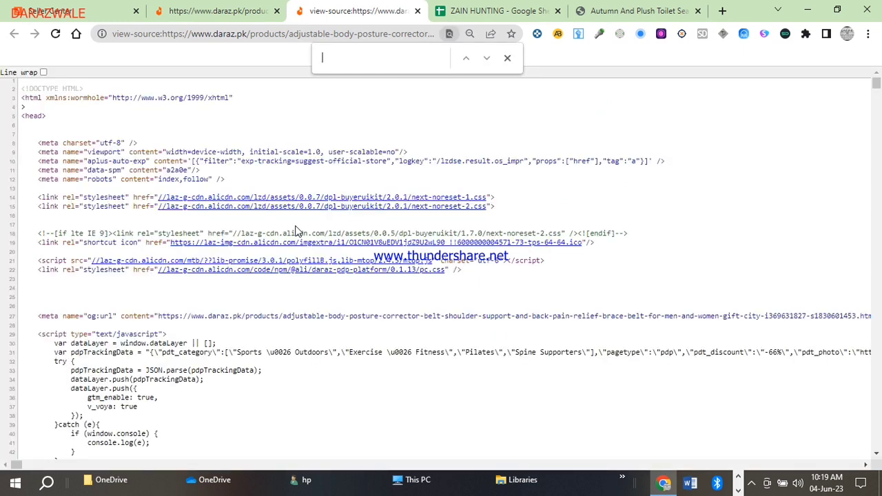
type("stock")
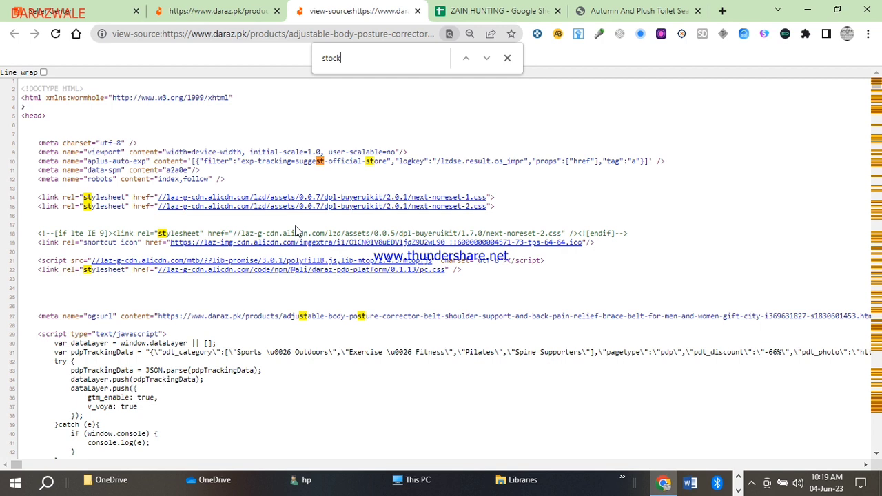
left_click(465, 59)
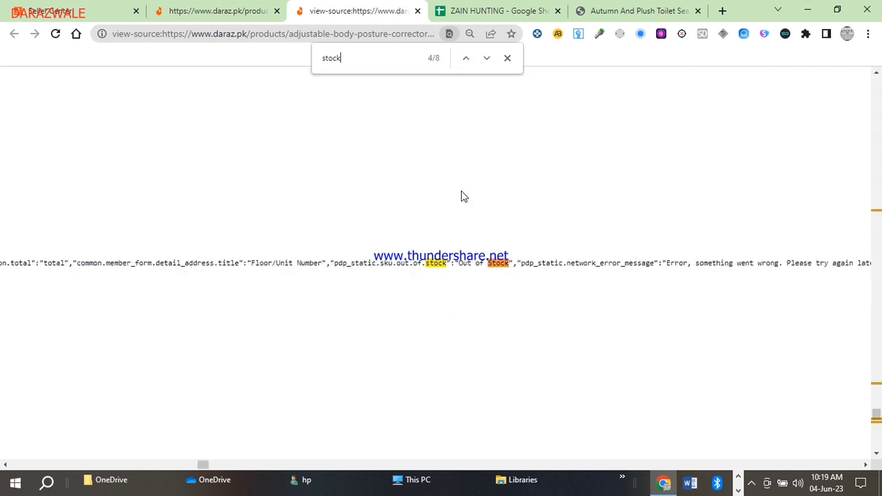
key("Return")
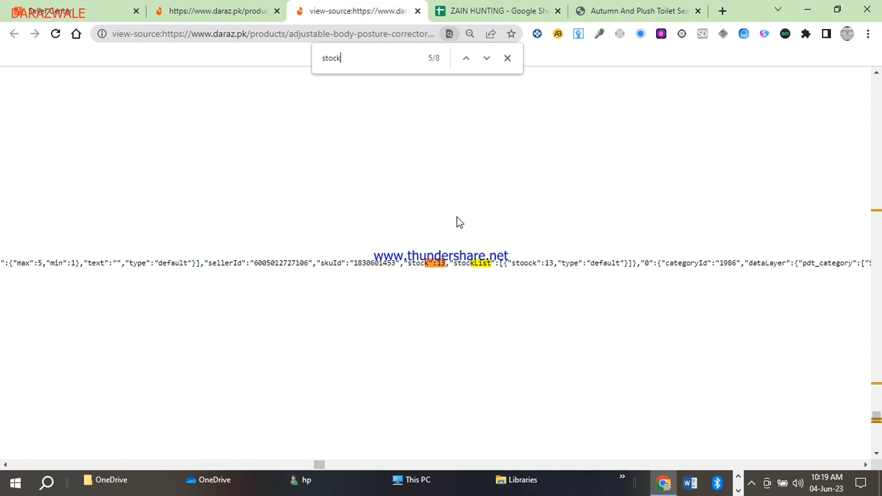
key("shift+End")
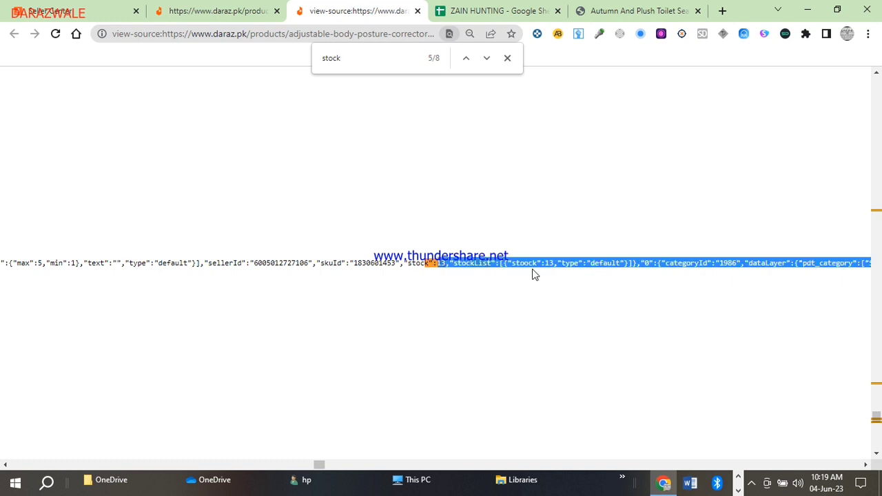
left_click(405, 266)
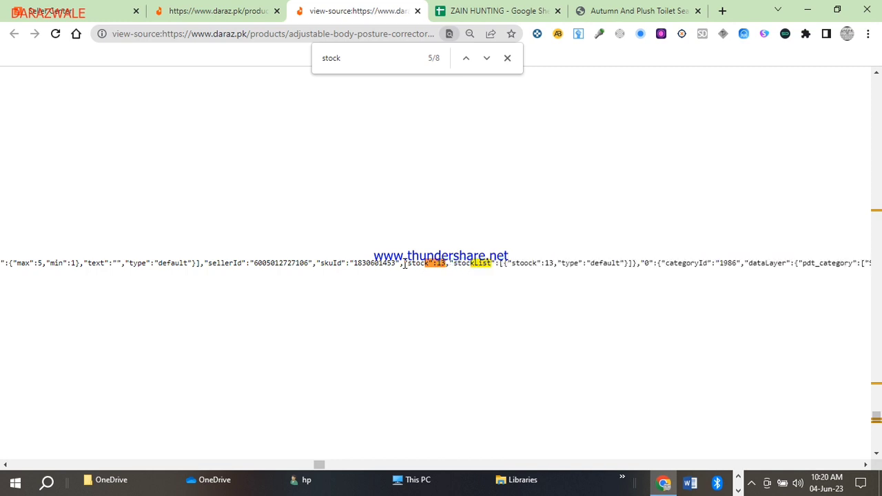
Step: Close the page-source tab, glance at the ZAIN HUNTING spreadsheet, and return to the posture belt page
left_click(417, 11)
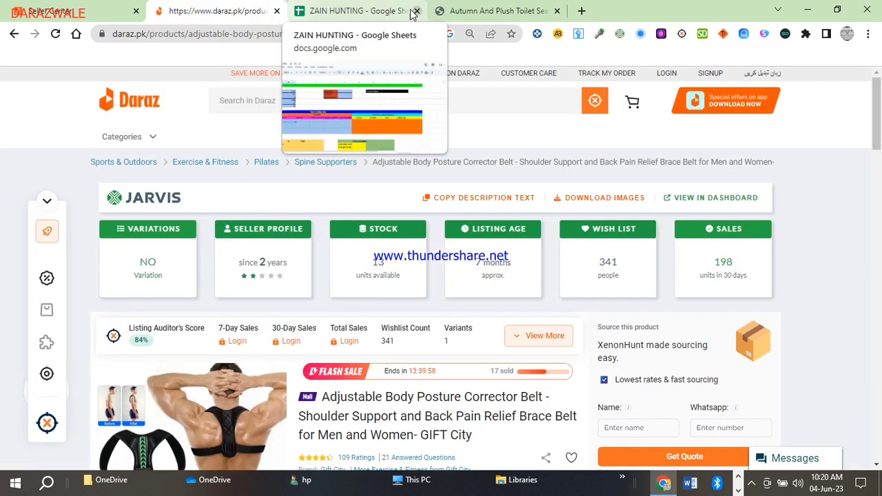
left_click(321, 8)
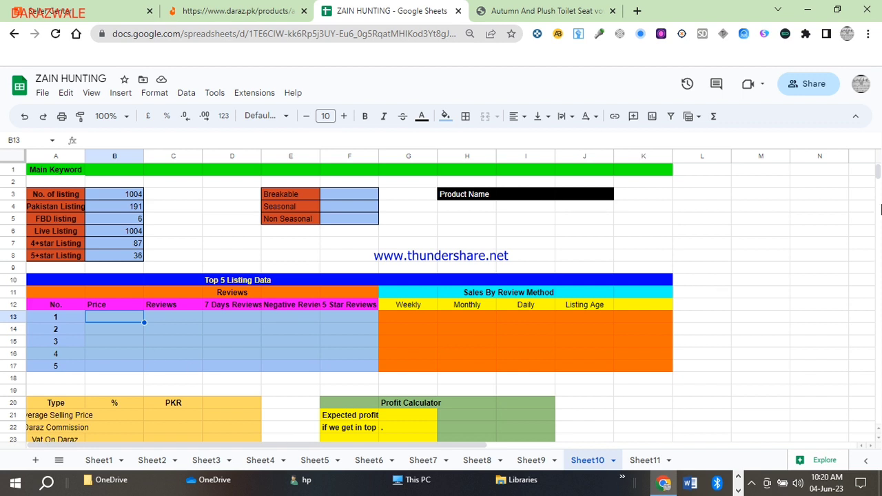
left_click(255, 8)
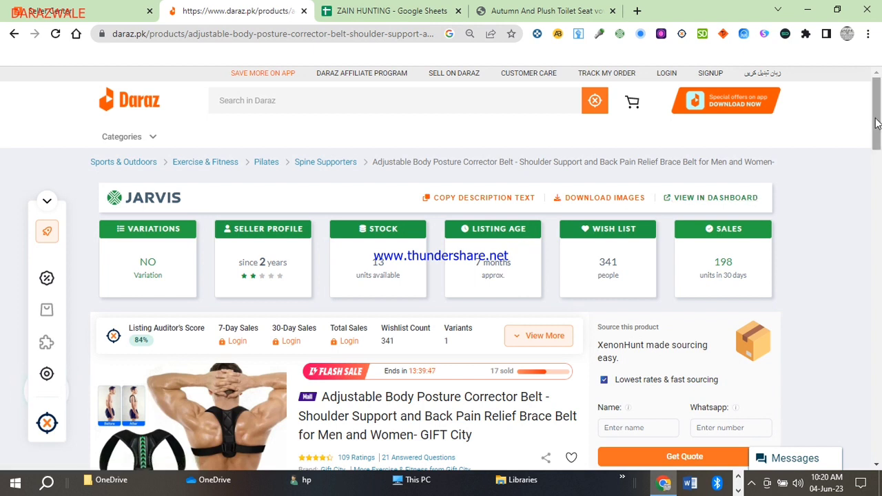
Step: Expand the Jarvis summary showing stock 13, FBM fulfilment and 4.3 rating, then minimise Chrome
mouse_move(876, 131)
left_mouse_down()
mouse_move(878, 143)
mouse_move(879, 128)
left_mouse_up()
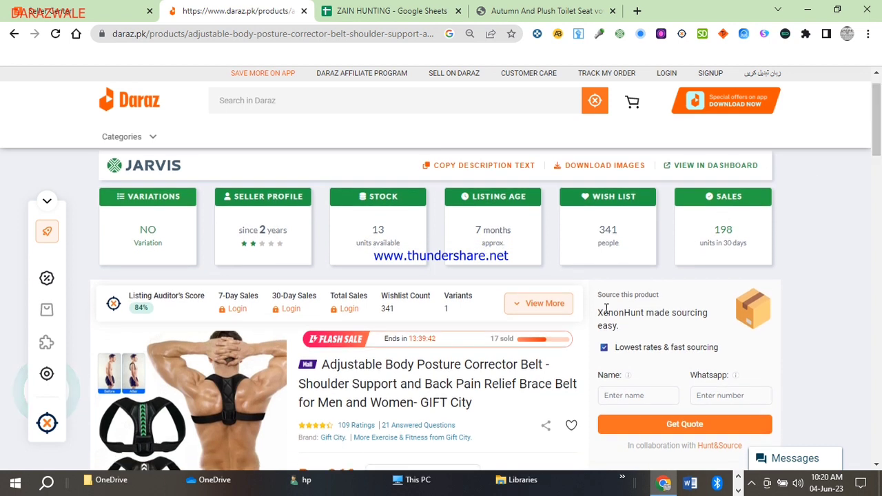
left_click(531, 306)
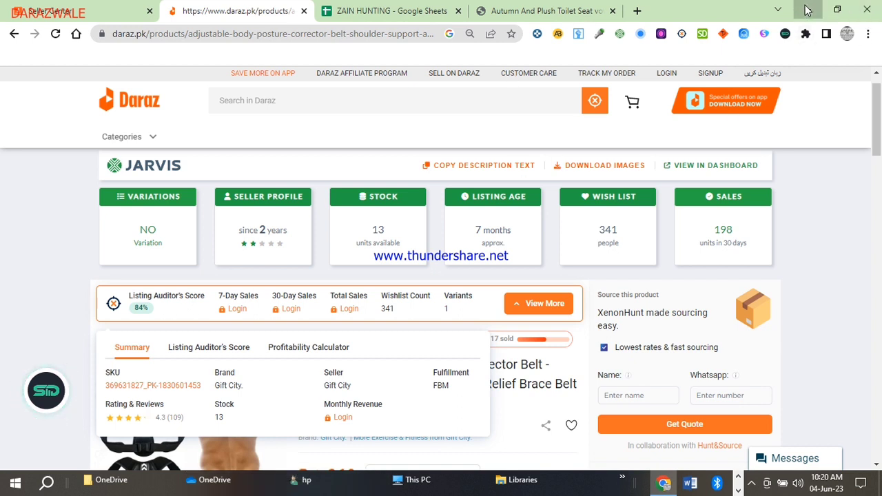
left_click(807, 10)
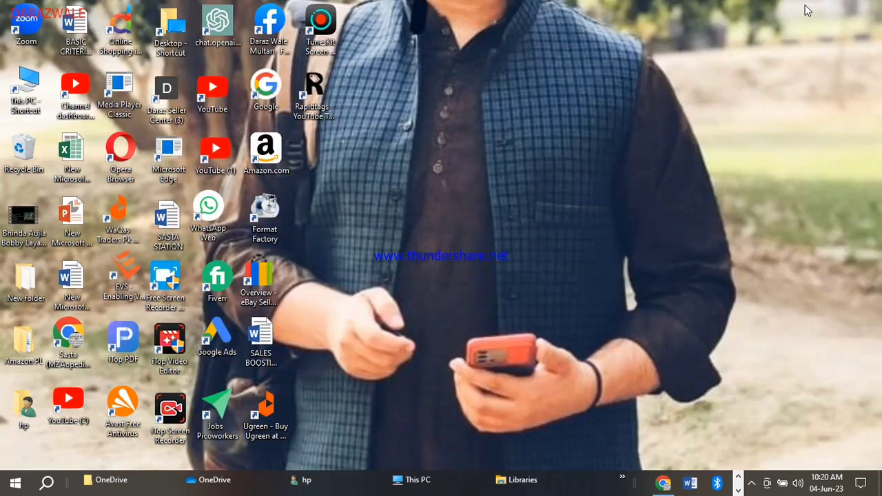
Step: Open This PC from the desktop and go to the Downloads folder with its 10 items
double_click(28, 81)
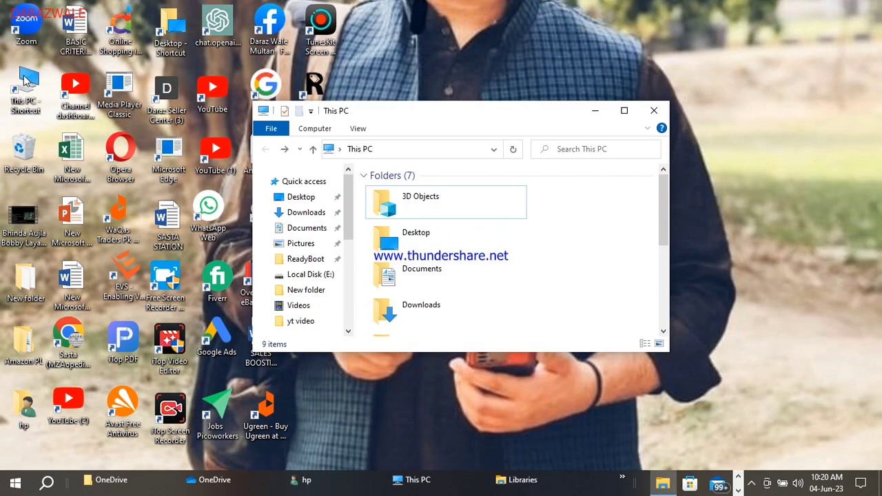
left_click(312, 212)
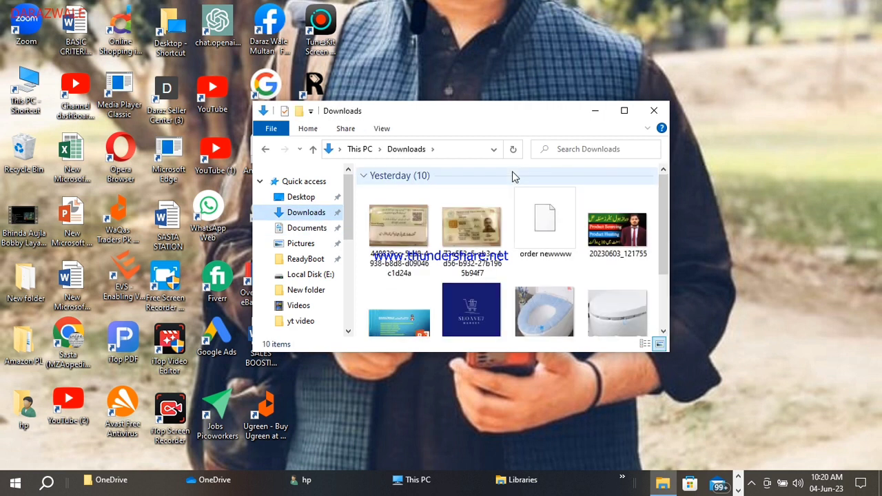
Step: Open the Darazwale course presentation from Downloads, then minimise PowerPoint
left_click(393, 326)
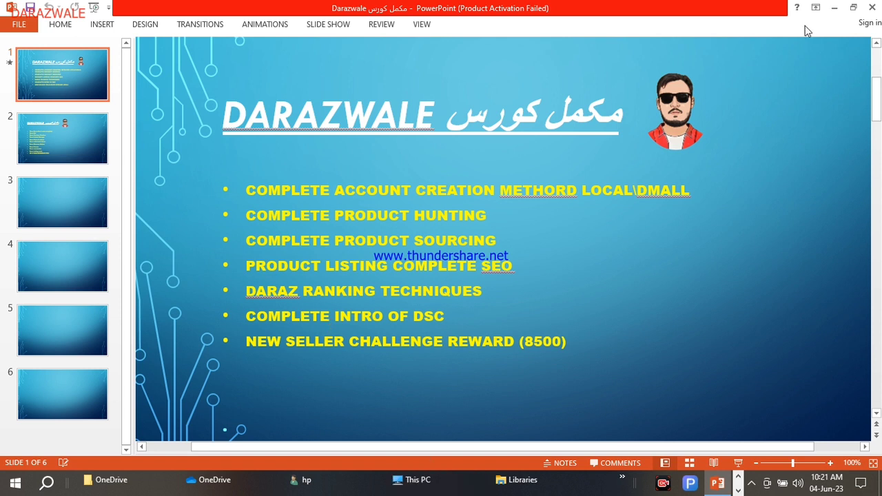
left_click(834, 7)
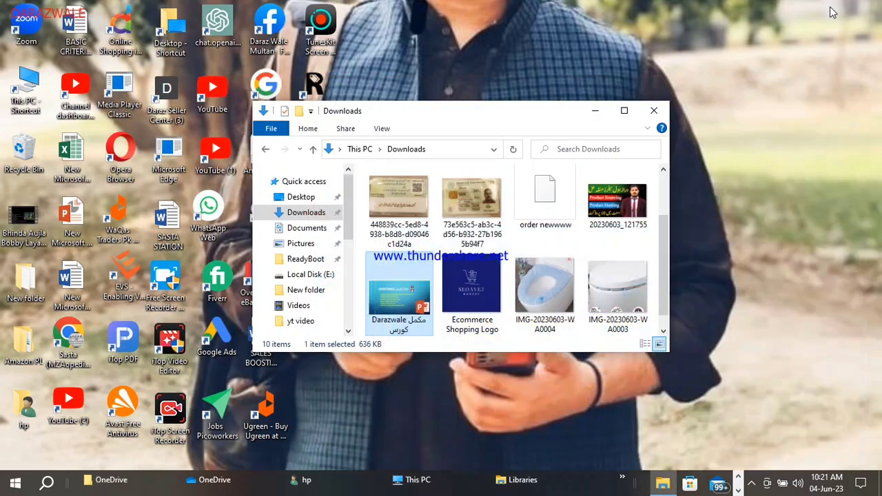
Step: Maximise then minimise the Downloads window and launch the Daraz Seller Center desktop shortcut
left_click(624, 110)
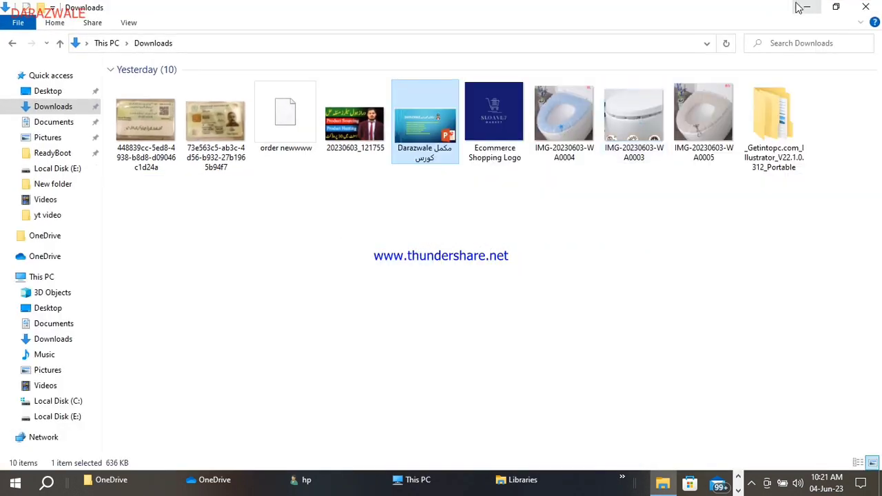
left_click(801, 7)
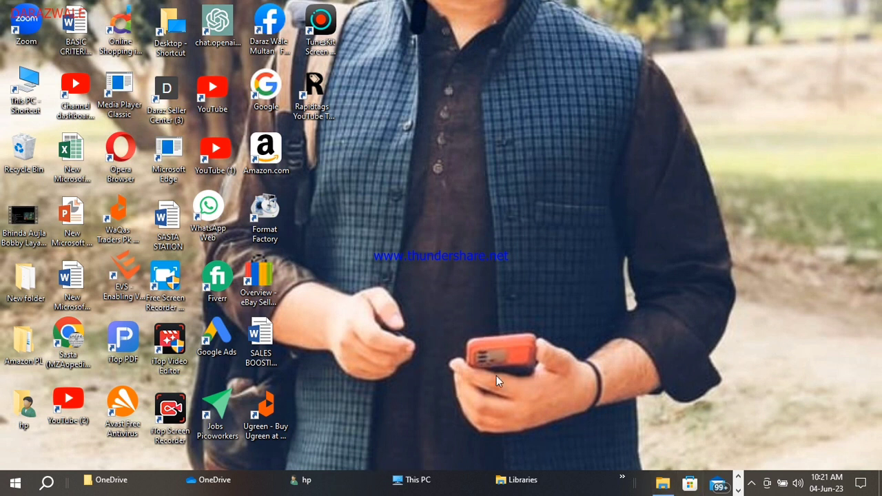
left_click(156, 97)
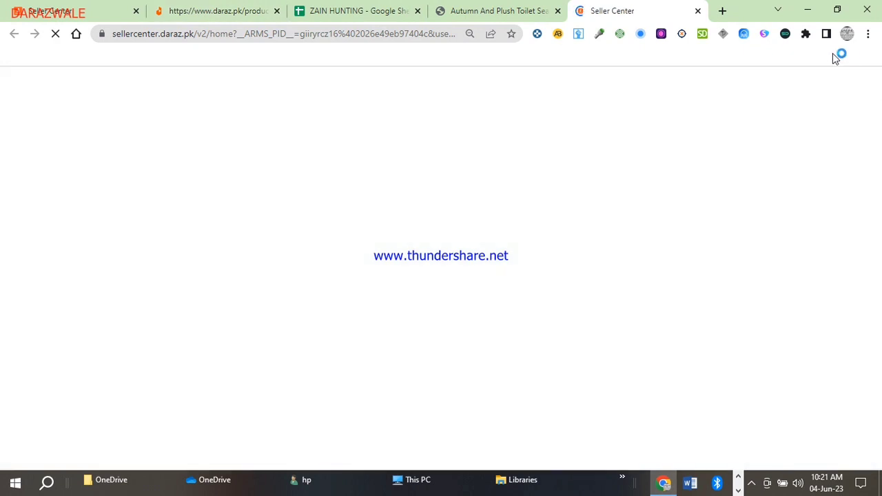
Step: Open a new Chrome window under another profile from the Other profiles list
left_click(848, 36)
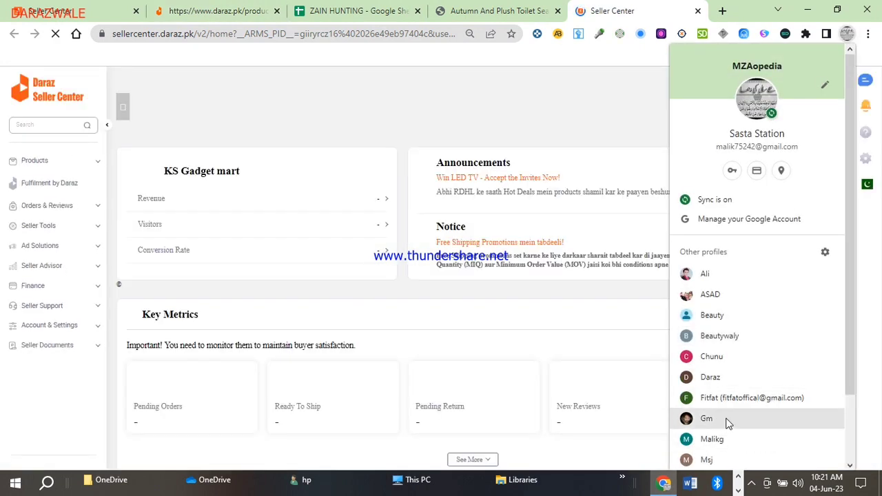
left_click_drag(847, 330, 849, 369)
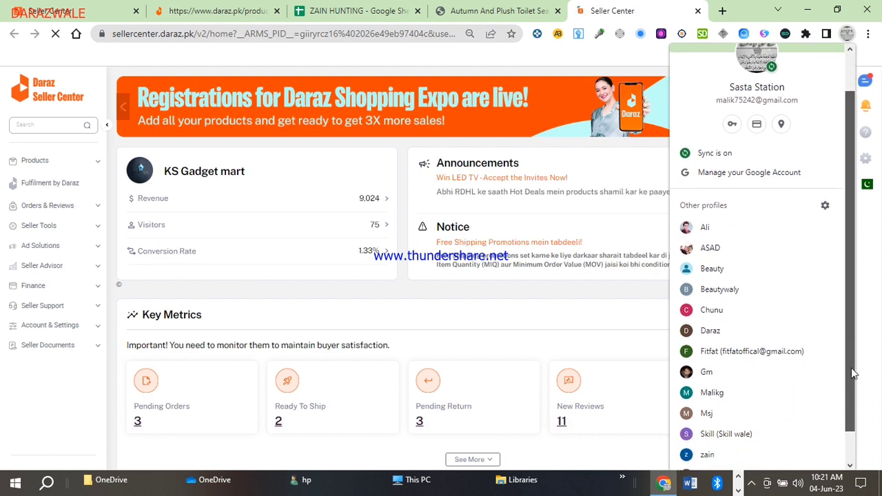
left_click(736, 433)
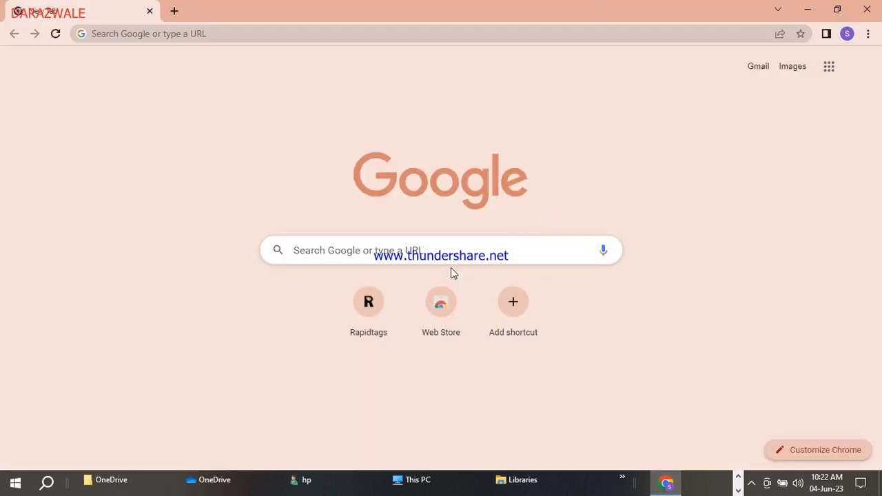
Step: Google 'daraz seller centre', open the Selling on Daraz result and go to the seller login page
left_click(440, 258)
type("daraz")
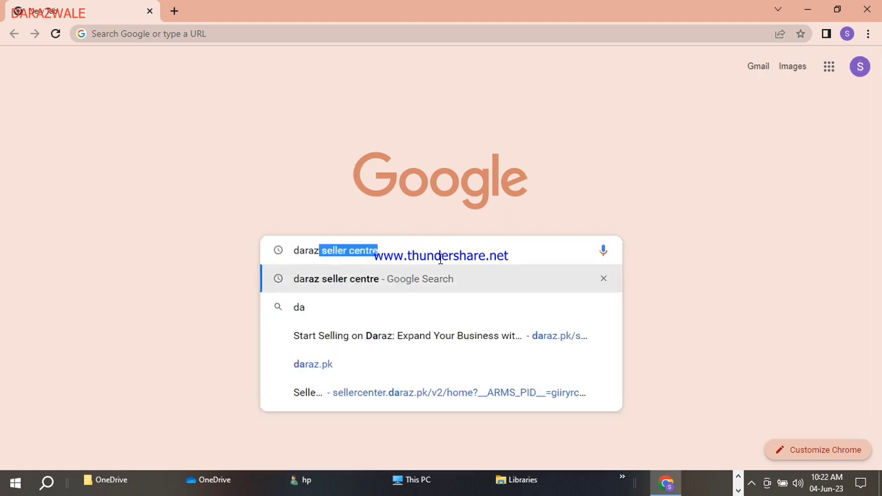
left_click(365, 284)
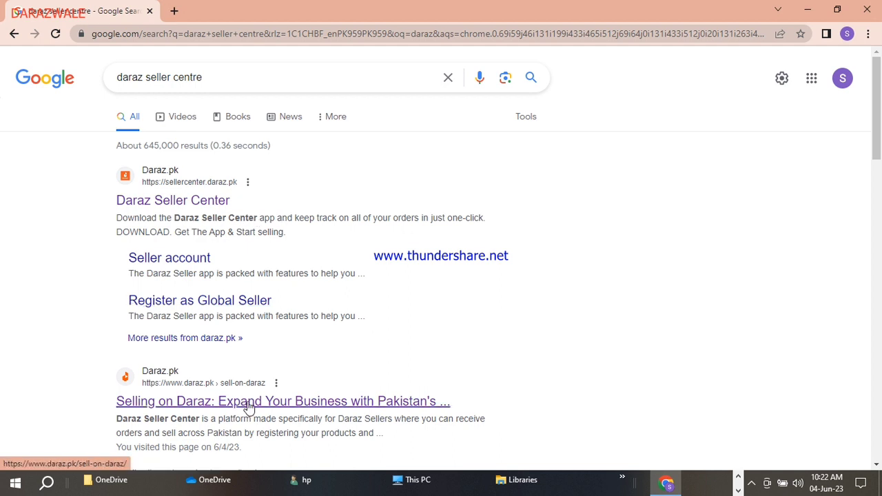
left_click(250, 406)
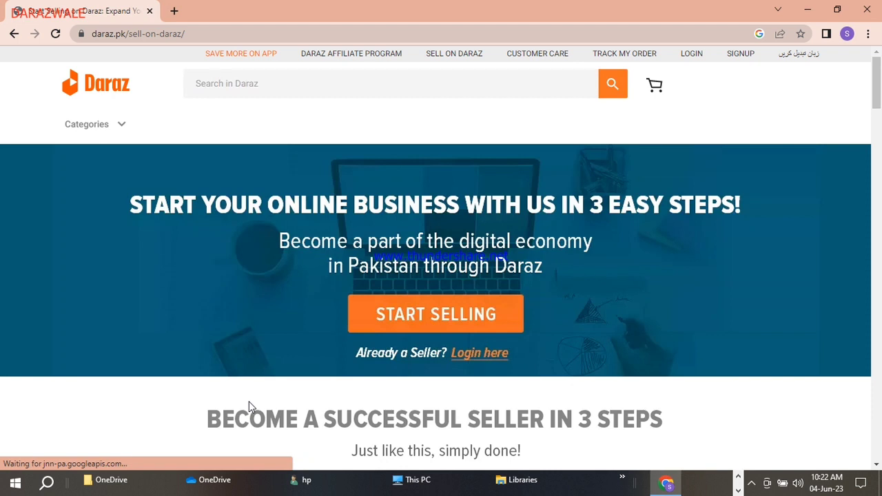
left_click(478, 354)
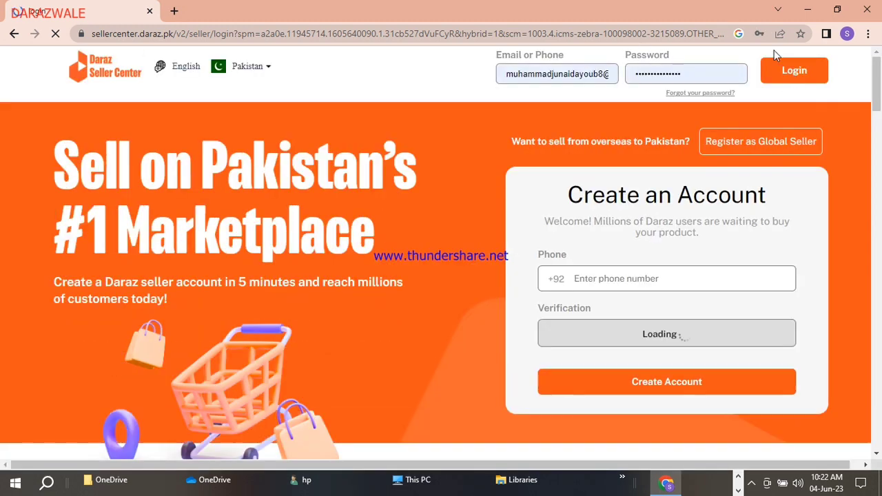
Step: Log in, dismiss the Did You Know popup, and go to Products > Add Products
left_click(804, 73)
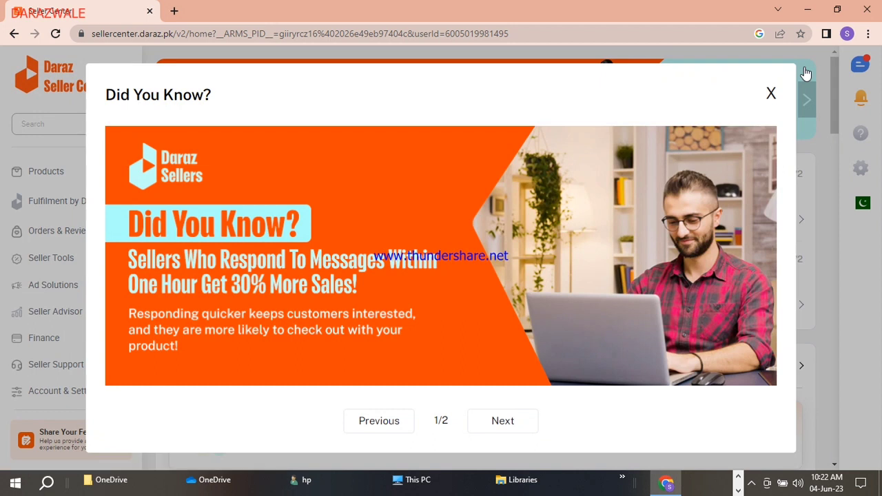
left_click(771, 94)
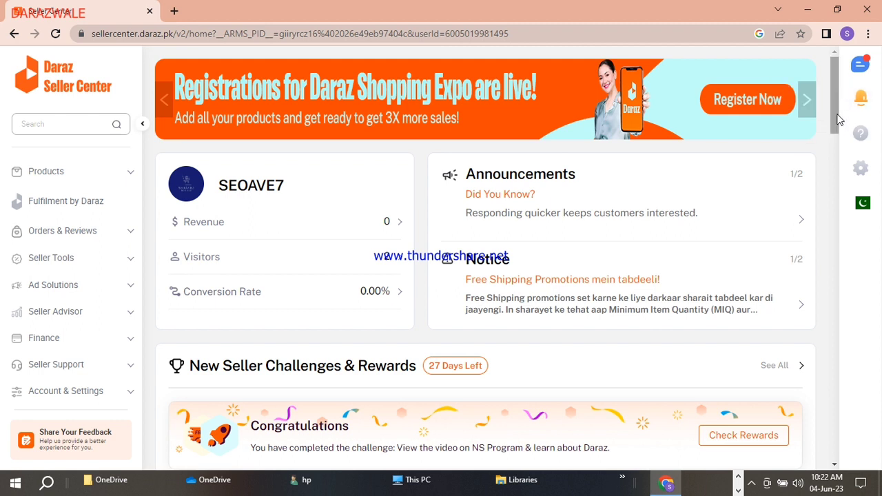
left_click(71, 172)
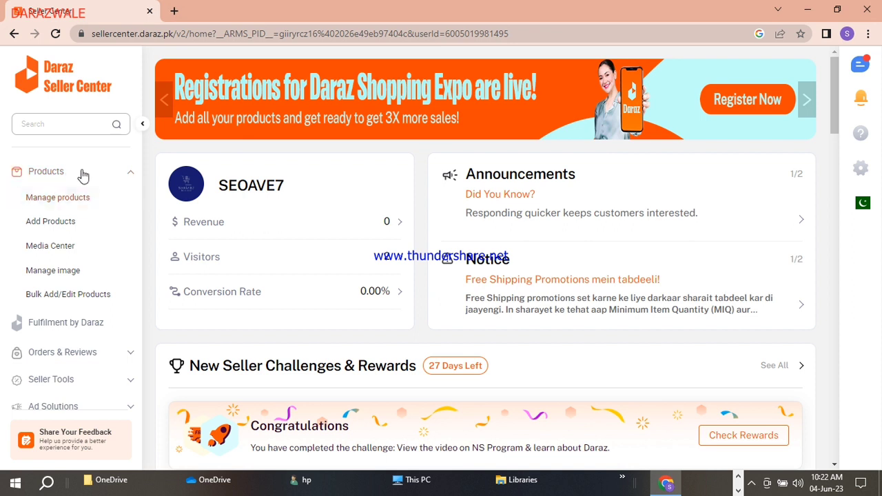
left_click(61, 172)
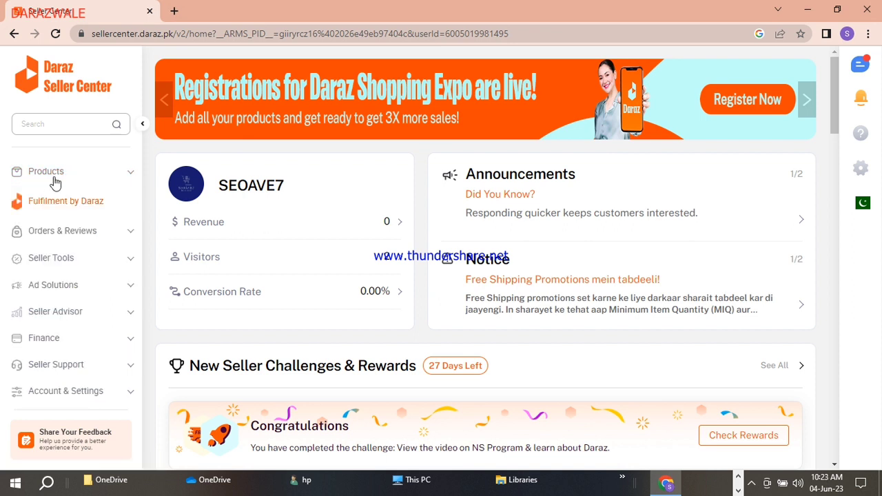
left_click(59, 176)
left_click(55, 220)
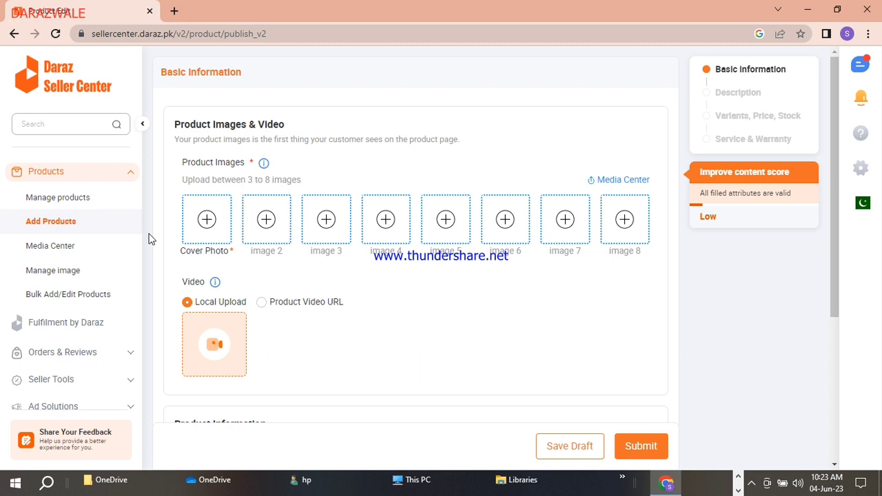
Step: Upload the three toilet seat cover photos from local files, dropping the shop logo, at 1:1 crop
left_click(631, 184)
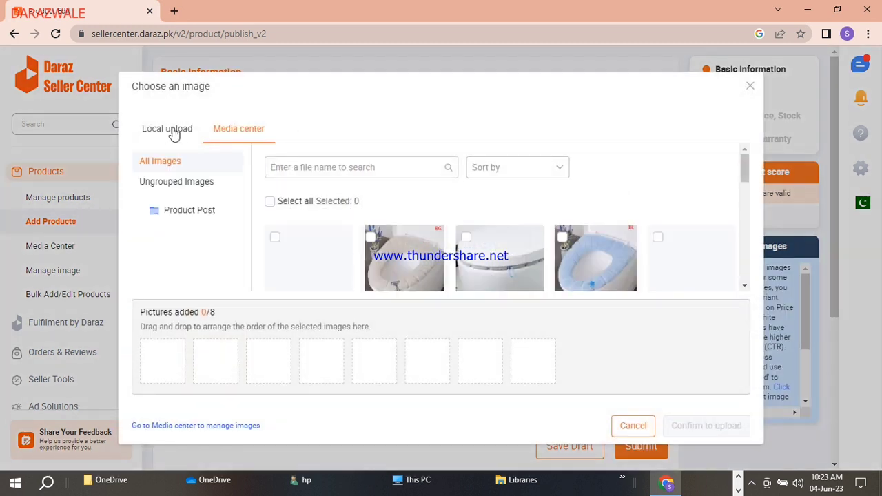
left_click(172, 131)
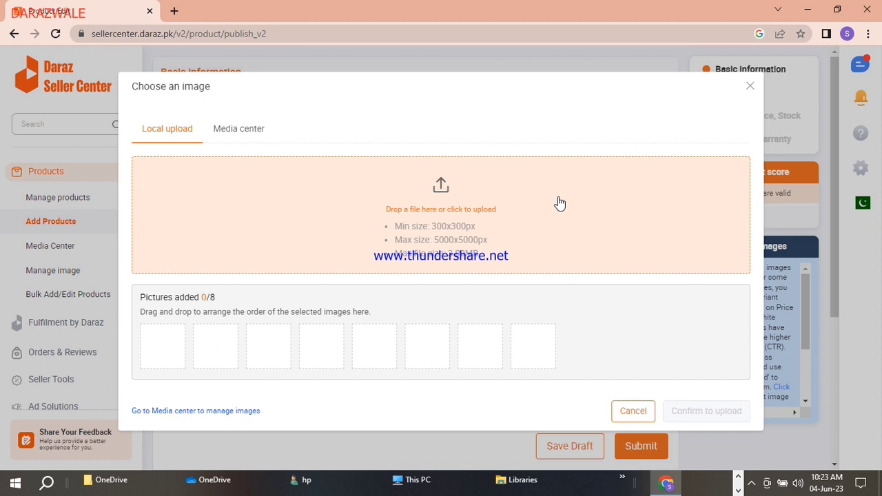
left_click(444, 208)
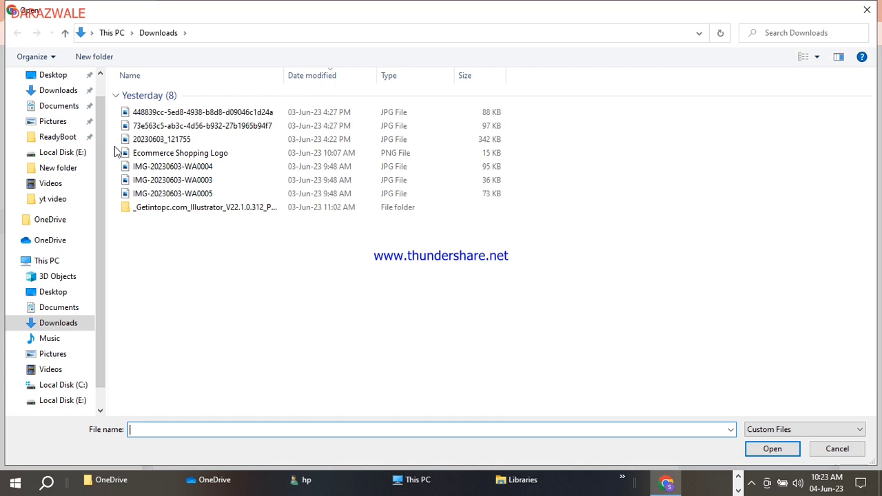
left_click_drag(113, 160, 204, 195)
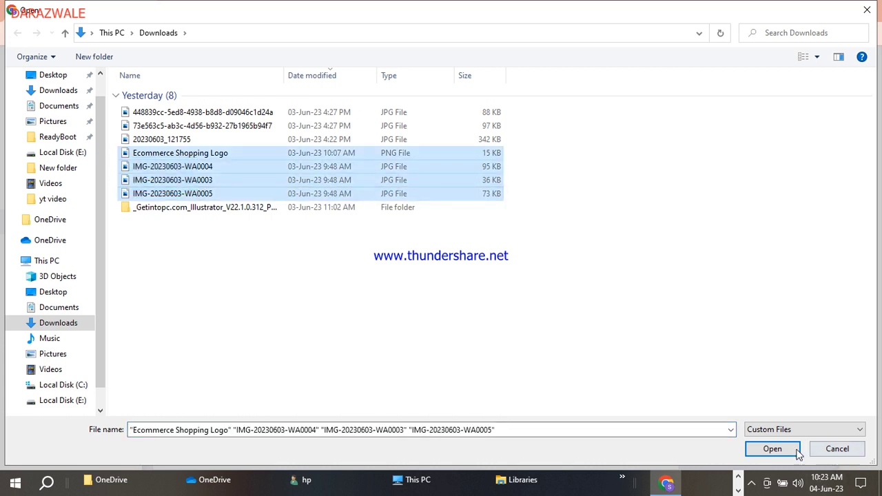
left_click(773, 449)
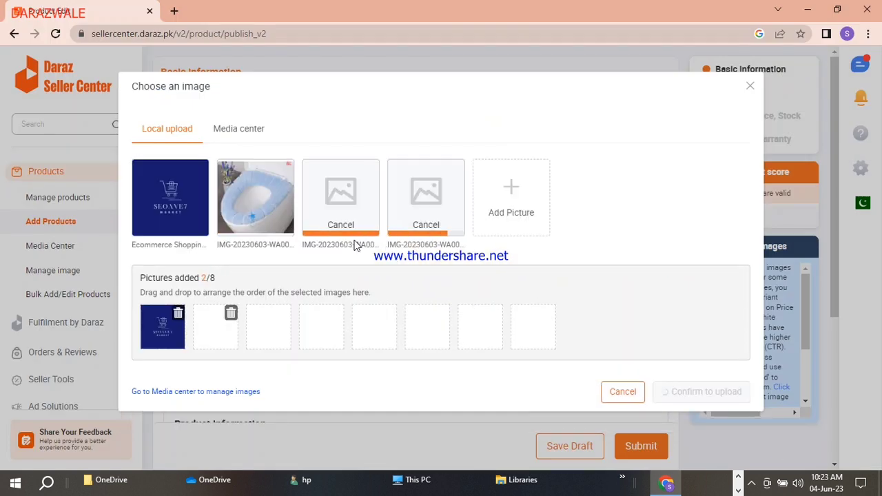
left_click(171, 199)
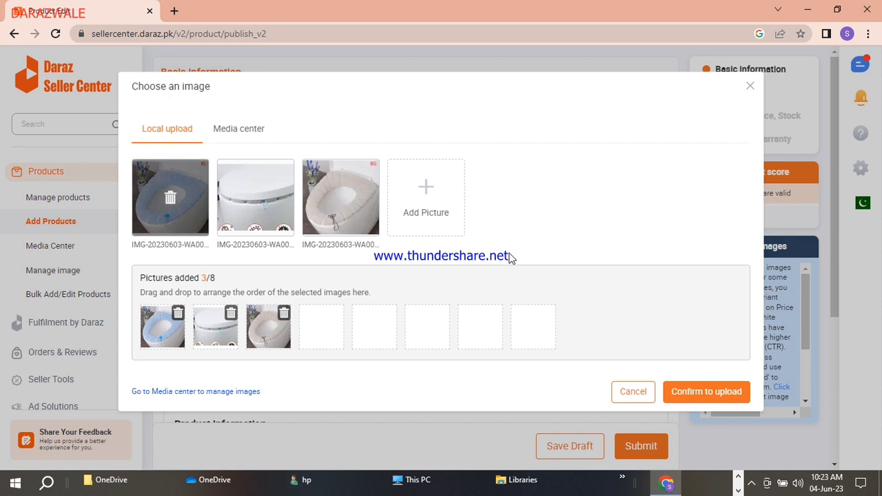
left_click(714, 393)
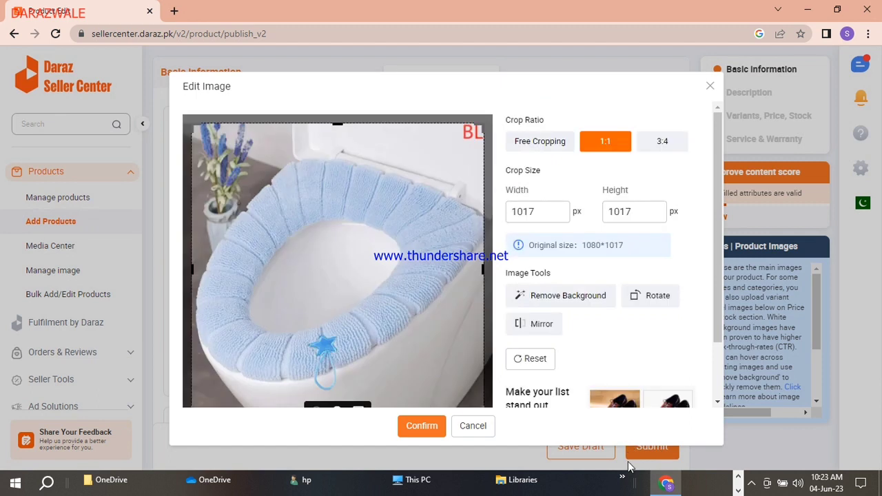
left_click(421, 427)
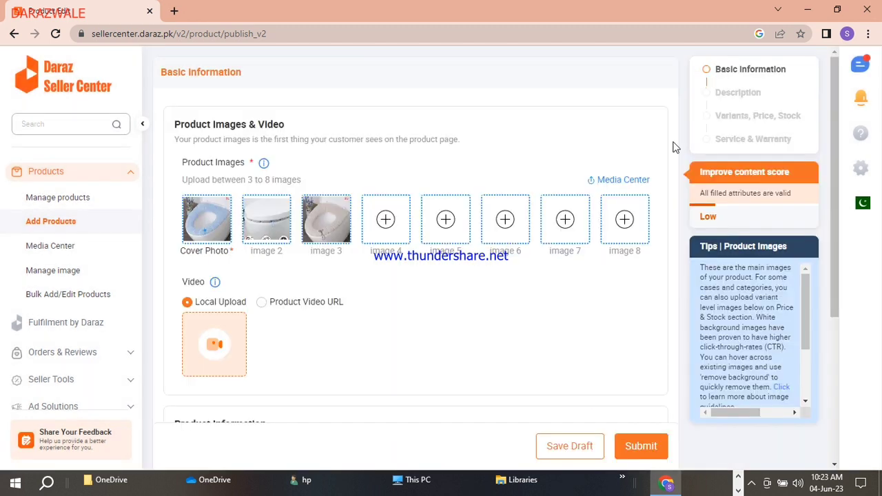
left_click(622, 480)
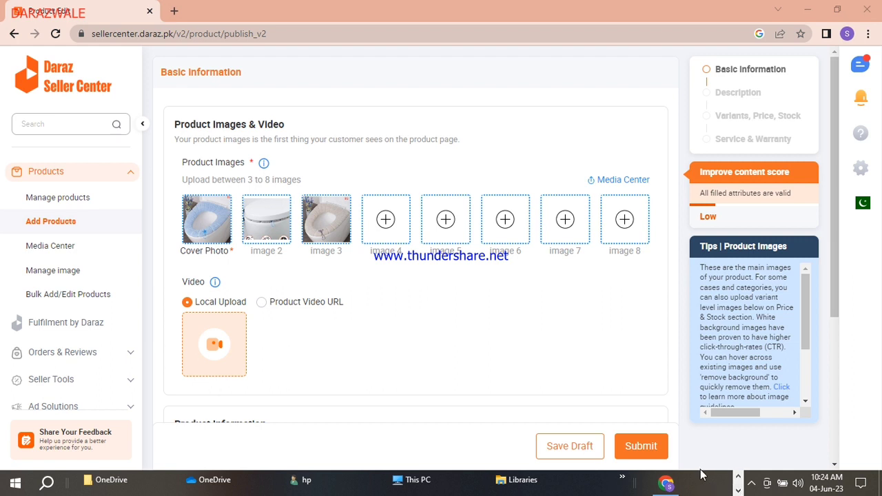
Step: Search daraz.pk for 'toilet seat cover' in the other Chrome window
left_click_drag(692, 464, 695, 444)
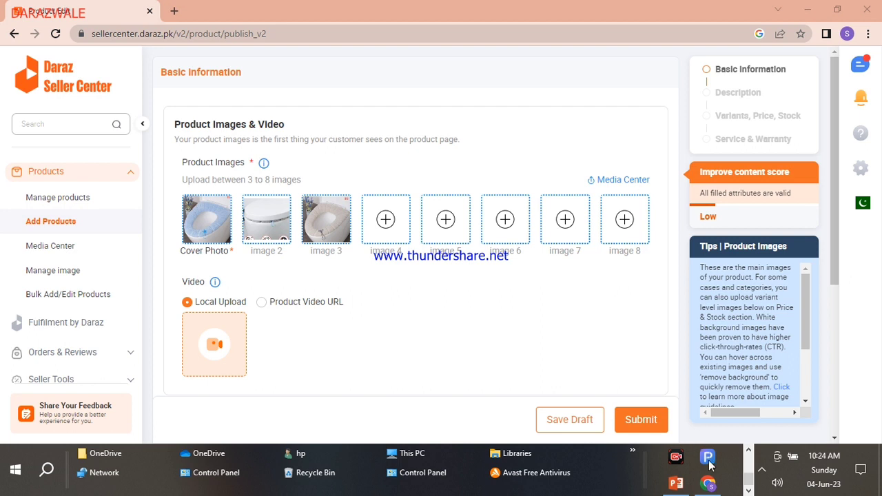
left_click(748, 451)
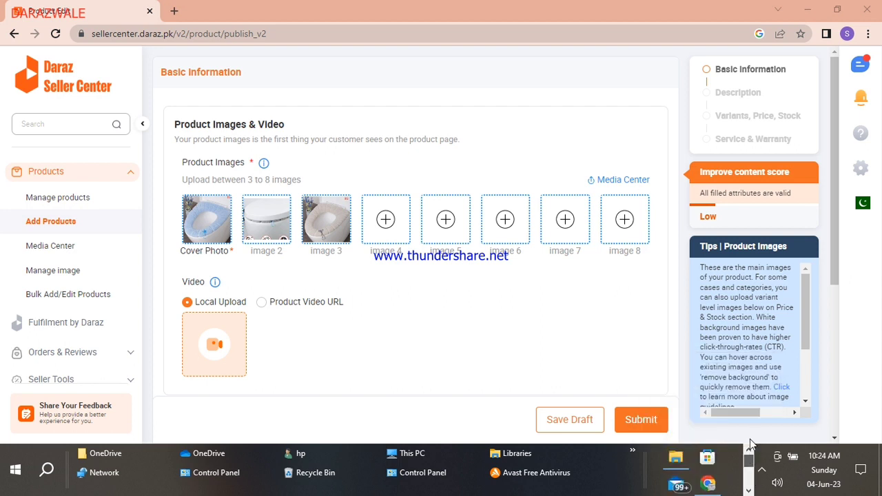
left_click(717, 485)
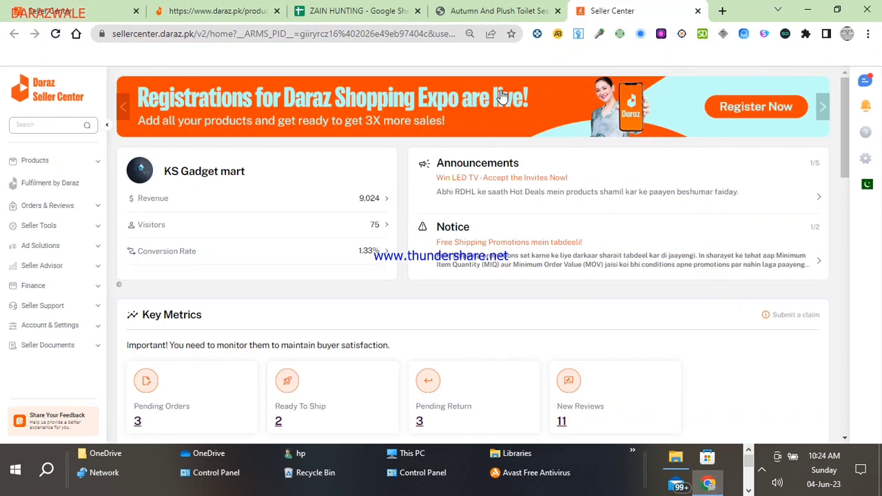
left_click(220, 9)
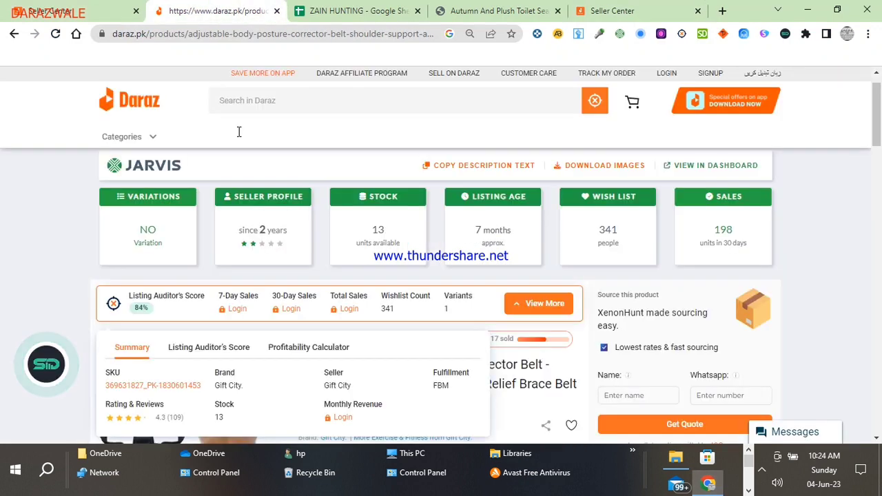
left_click(269, 95)
type("toilet seat ")
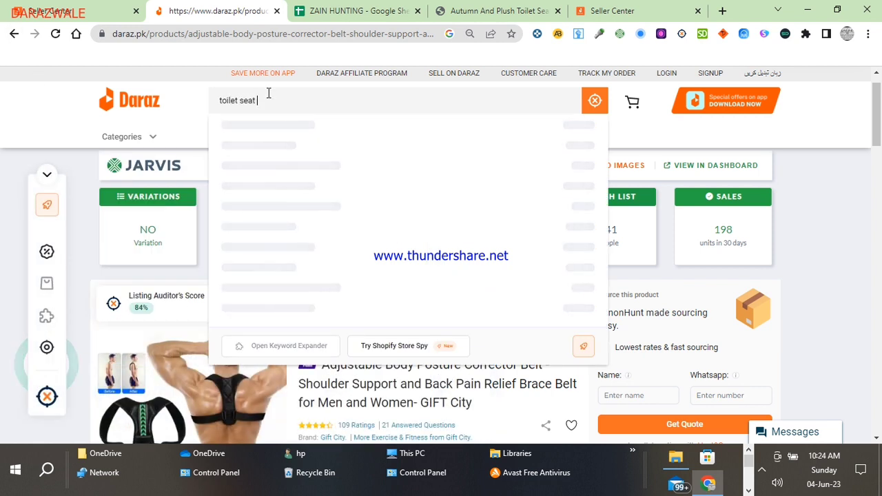
type("cover")
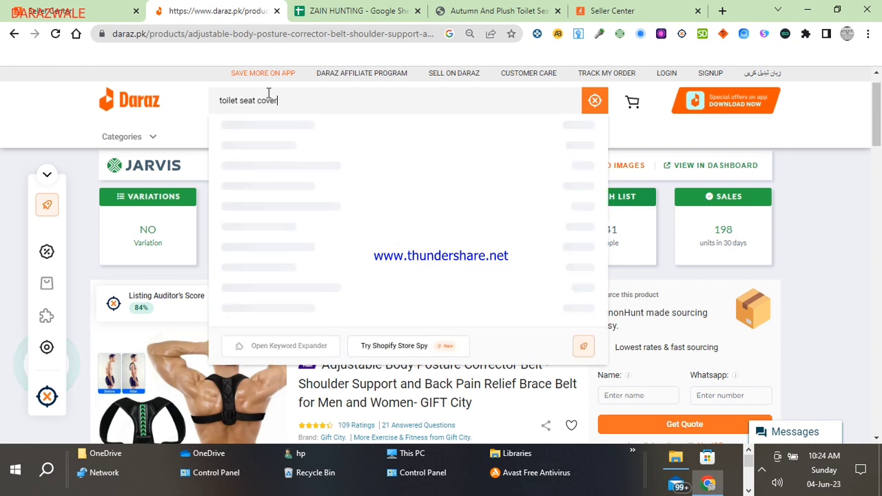
key("Return")
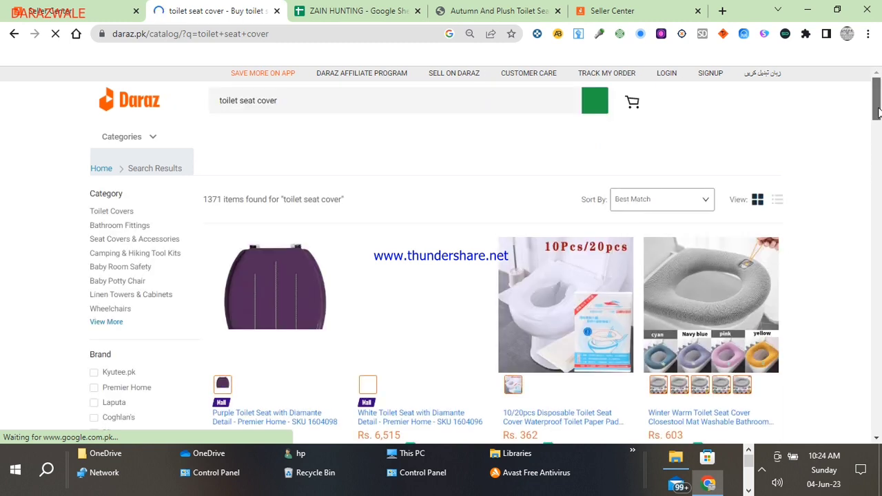
Step: Open the Winter Warm Toilet Seat Cover result and select its full product title
scroll(664, 161, "down", 3)
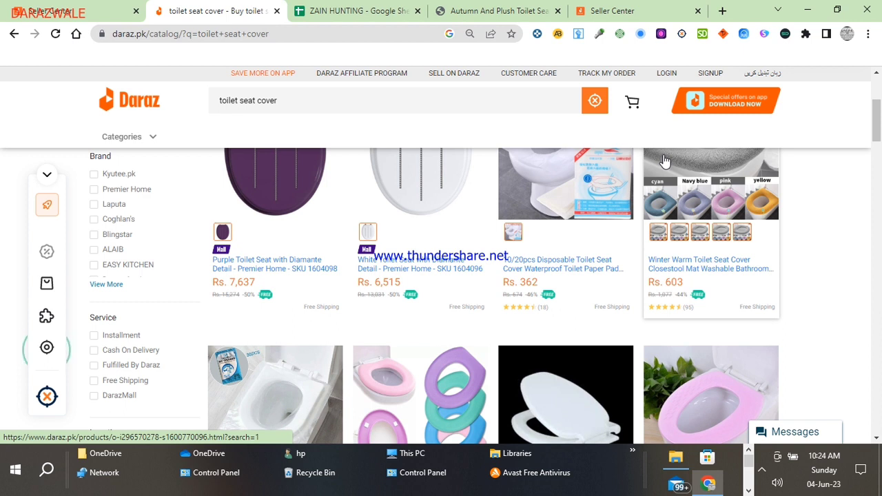
left_click(681, 196)
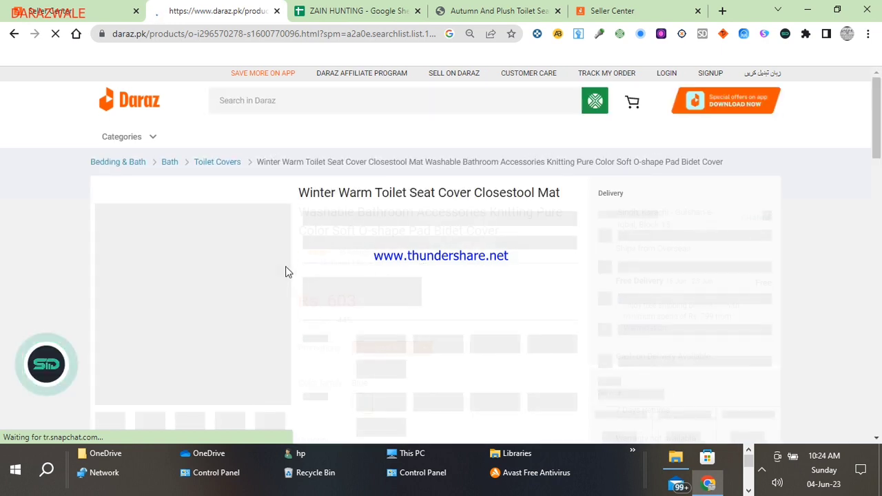
left_click_drag(516, 234, 277, 350)
left_click(298, 236)
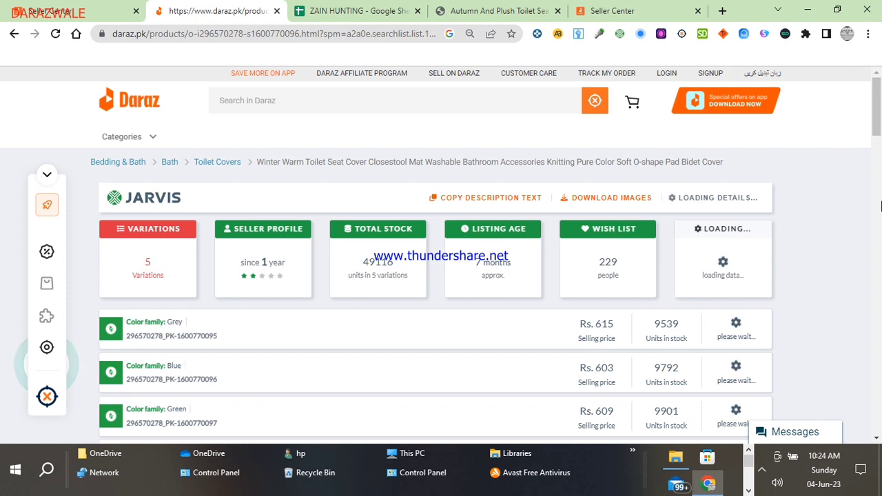
scroll(569, 213, "down", 6)
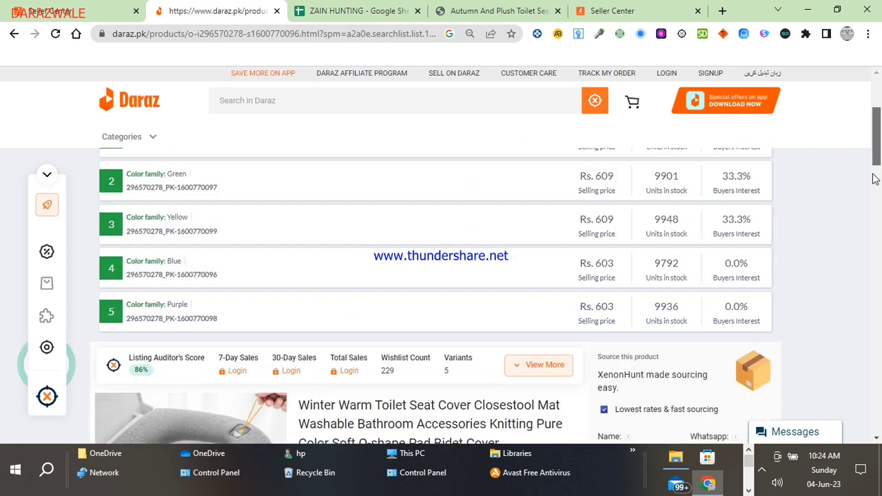
left_click_drag(299, 160, 508, 197)
key("ctrl+c")
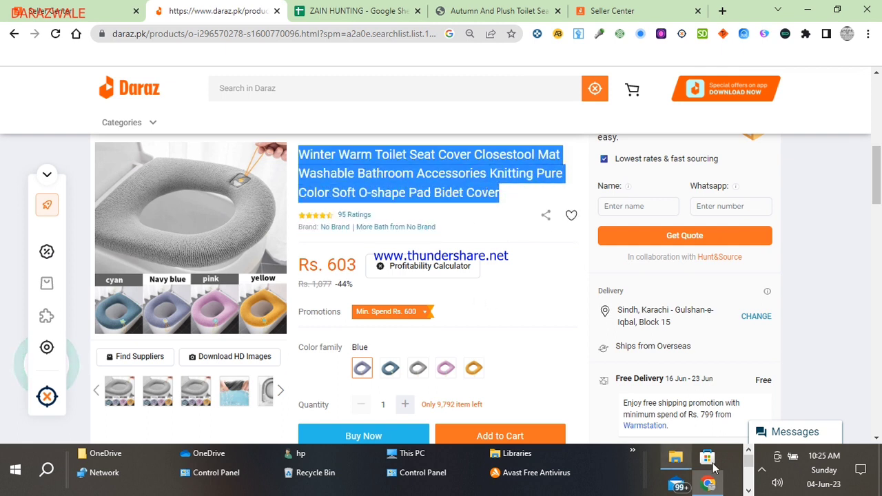
left_click(748, 483)
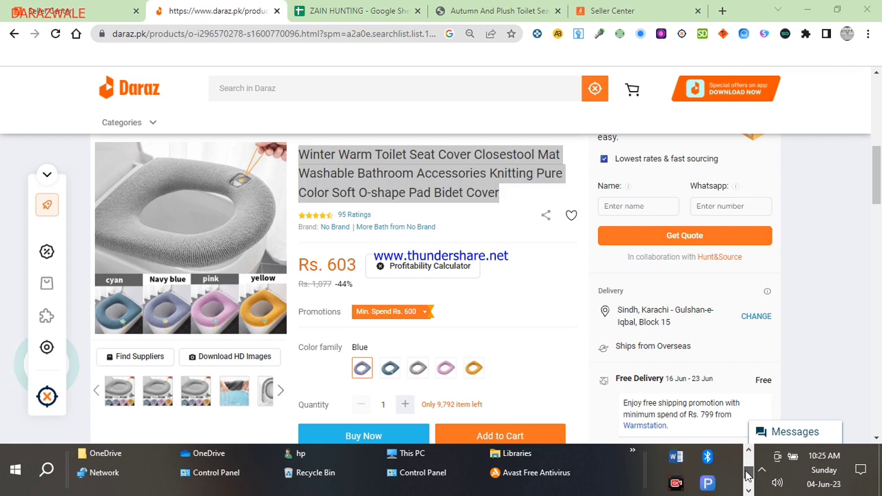
Step: Paste the copied Winter Warm Toilet Seat Cover title into the English and Urdu Product Name fields
left_click(707, 483)
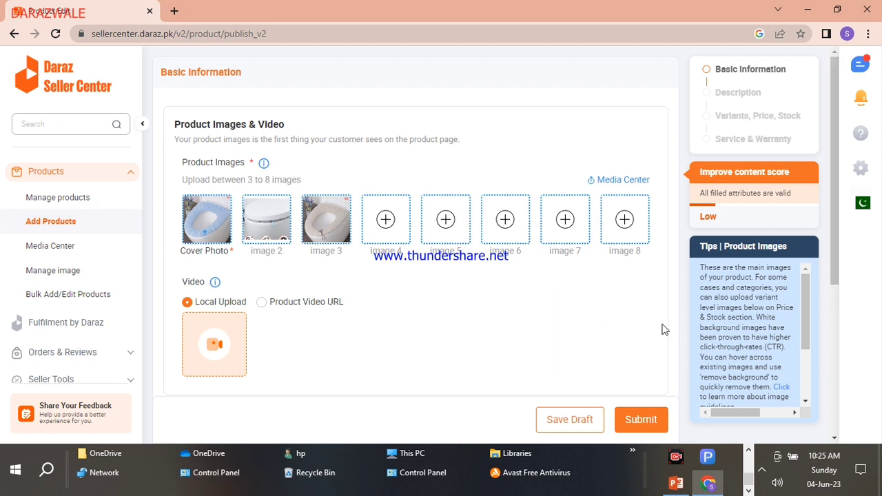
left_click_drag(833, 255, 837, 344)
left_click(267, 326)
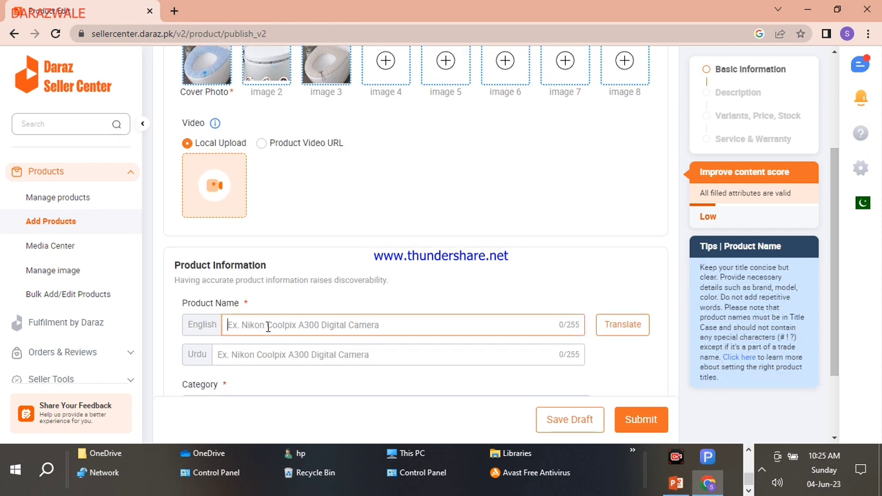
key("ctrl+v")
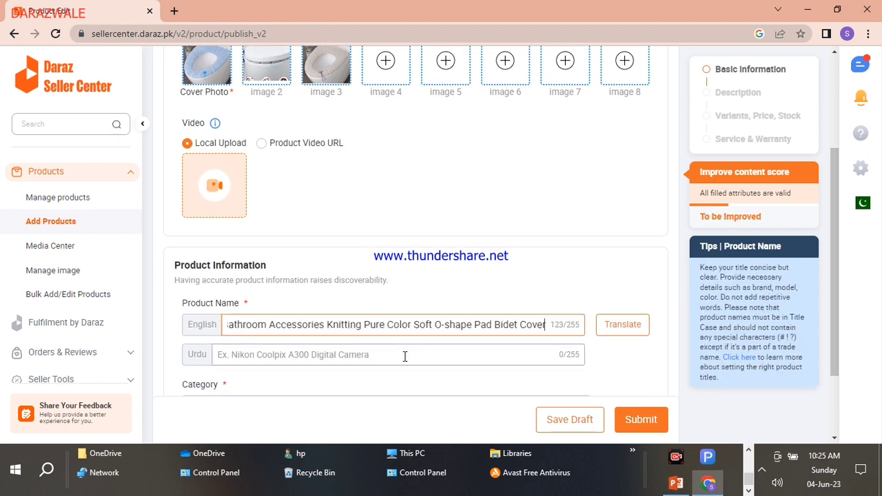
left_click(405, 356)
key("ctrl+v")
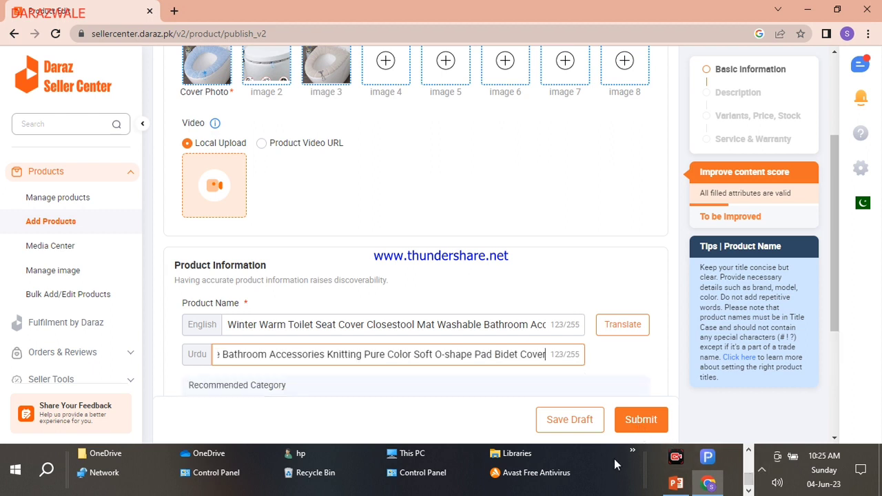
Step: Choose the recommended category Bedding & Bath / Bath / Toilet Covers
left_click_drag(642, 462, 526, 489)
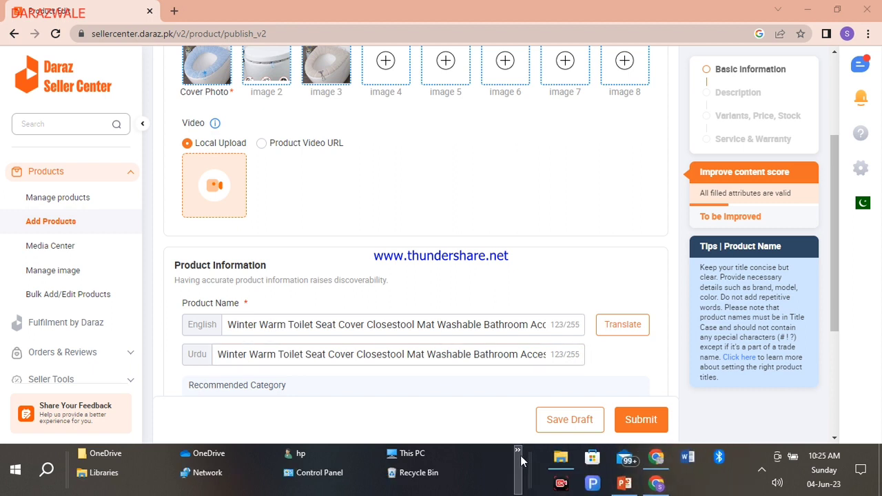
left_click(645, 330)
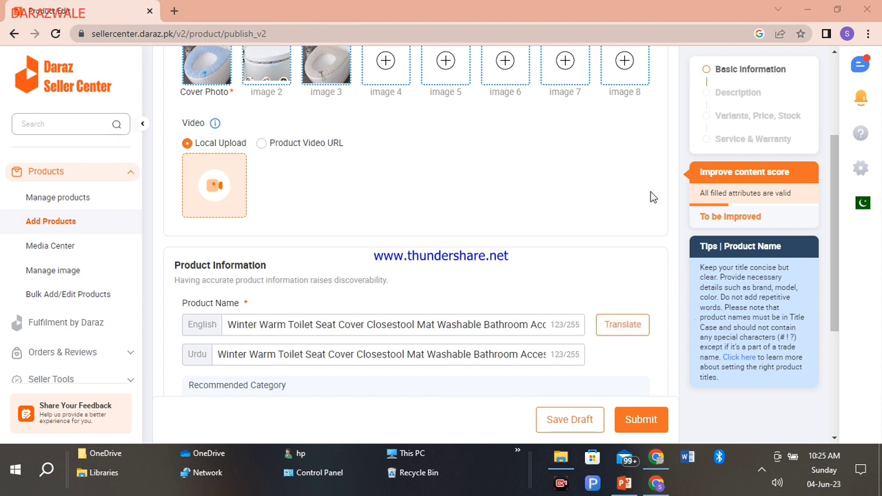
left_click_drag(839, 239, 823, 328)
left_click(251, 212)
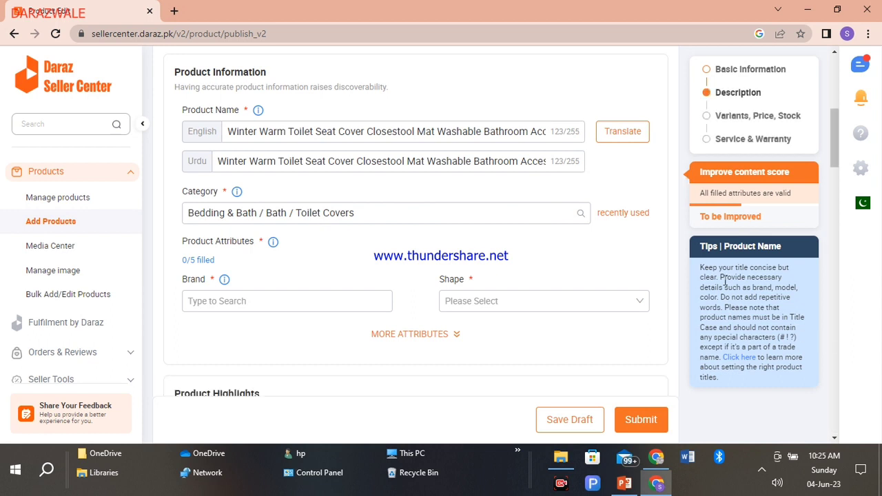
Step: Set the brand to No Brand and the shape to Round
left_click(269, 306)
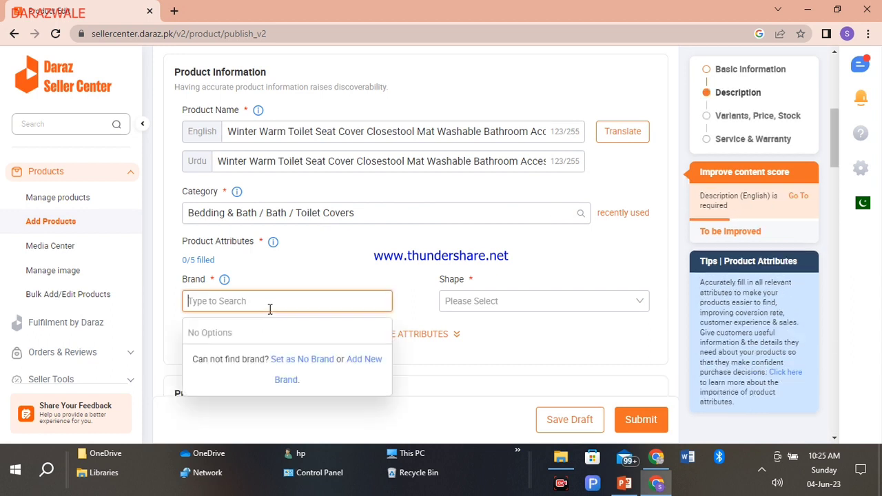
left_click(316, 360)
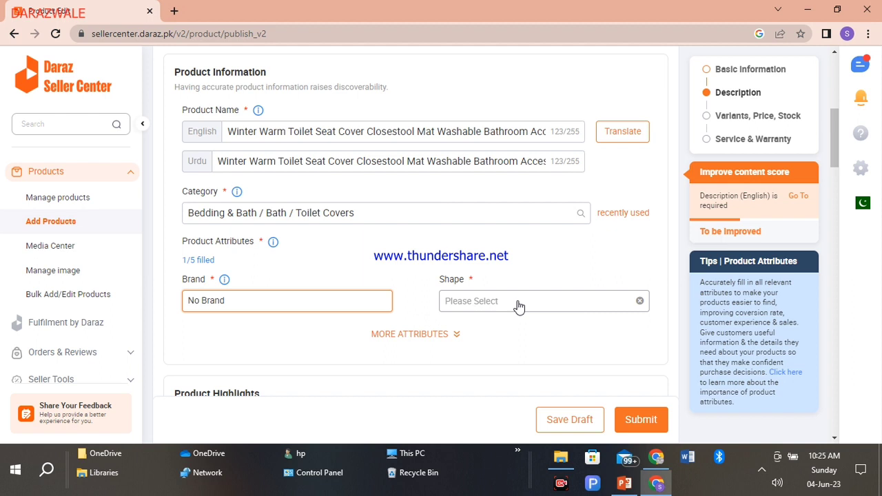
left_click(472, 173)
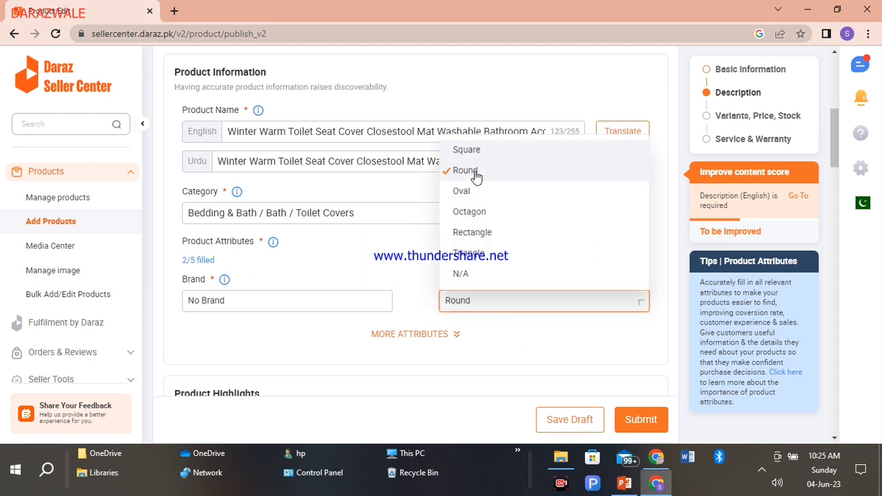
left_click(421, 335)
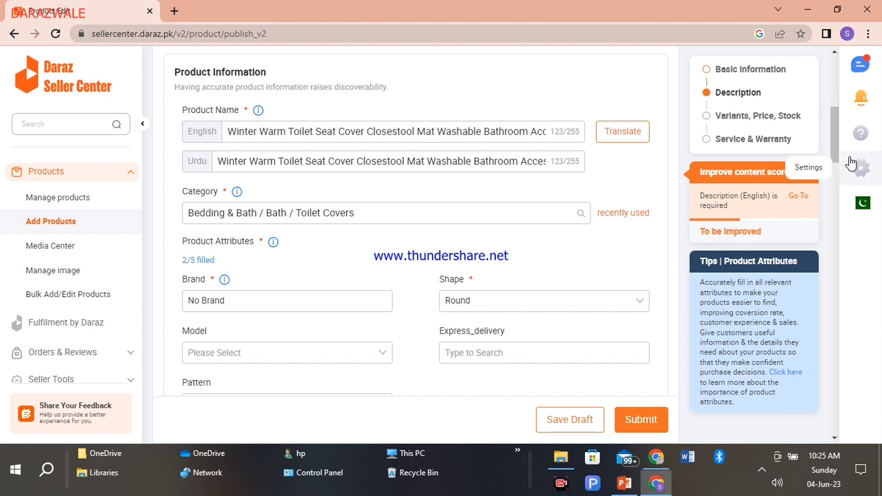
Step: In the extra attributes, set Express delivery to Multan and Pattern to Pakistan
left_click_drag(833, 144, 834, 163)
scroll(277, 236, "down", 1)
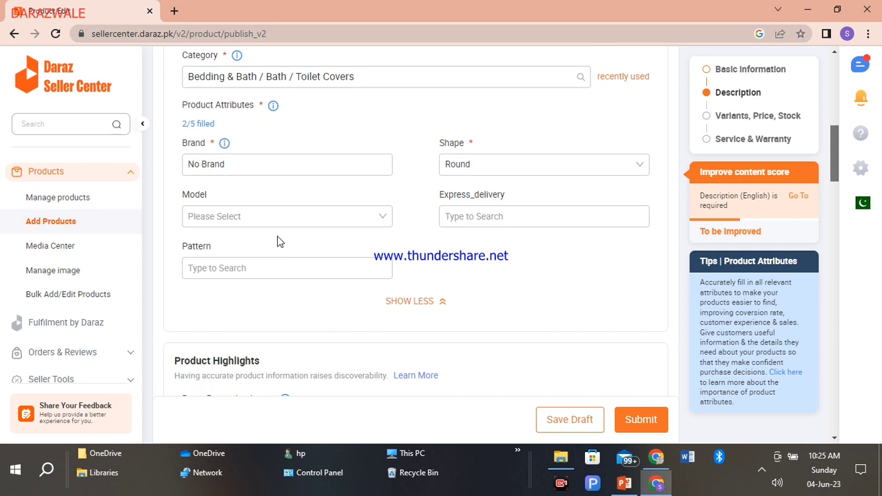
left_click(508, 213)
left_click(486, 285)
left_click(219, 266)
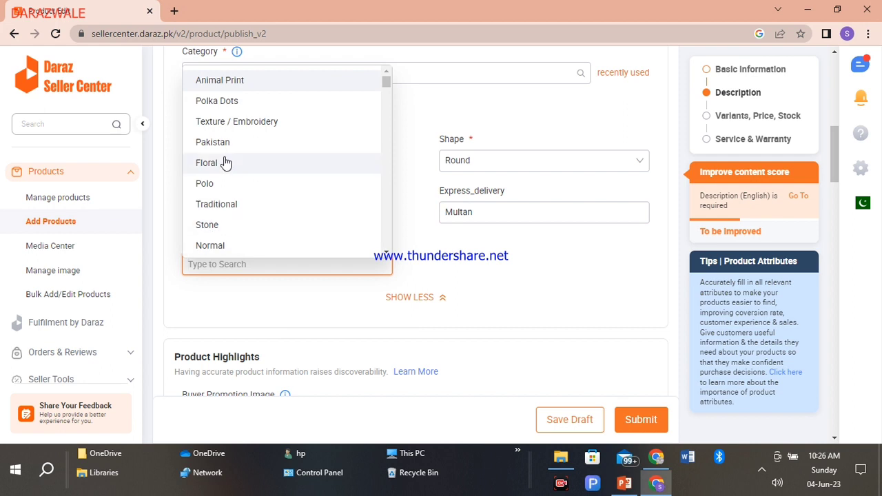
left_click(221, 142)
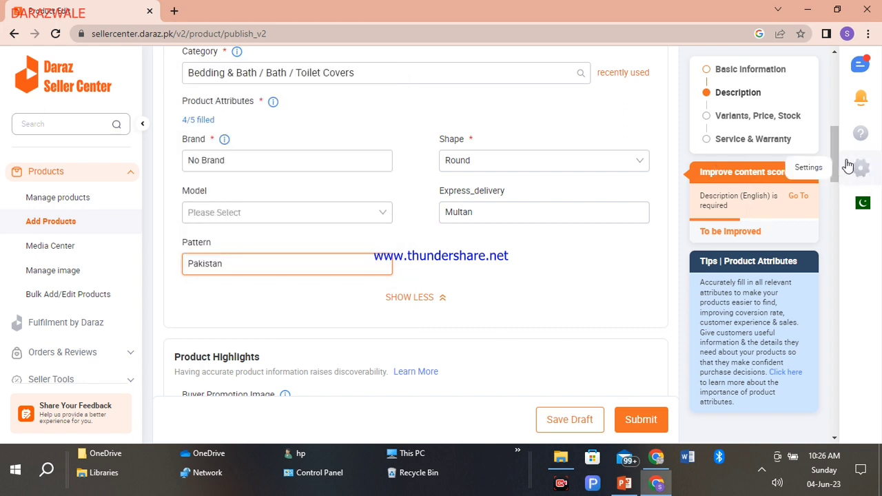
left_click_drag(832, 165, 832, 191)
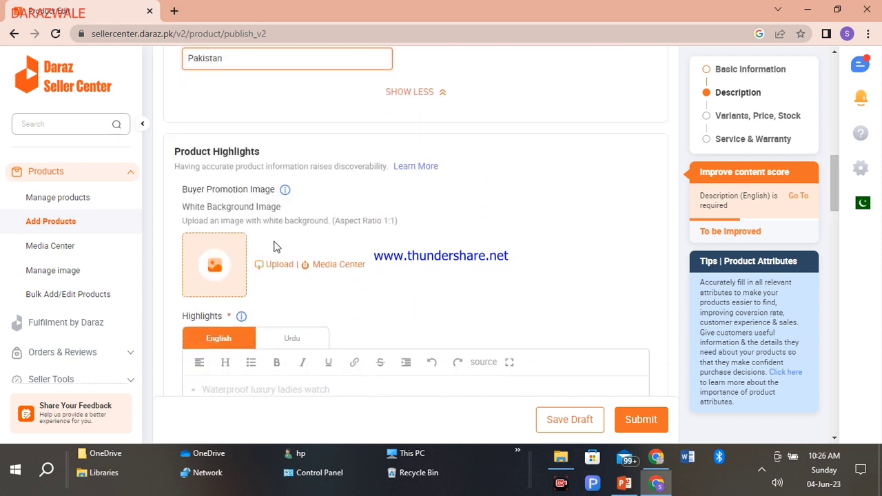
Step: Add the third media-library image as the buyer promotion image, cropped 1:1
left_click(330, 268)
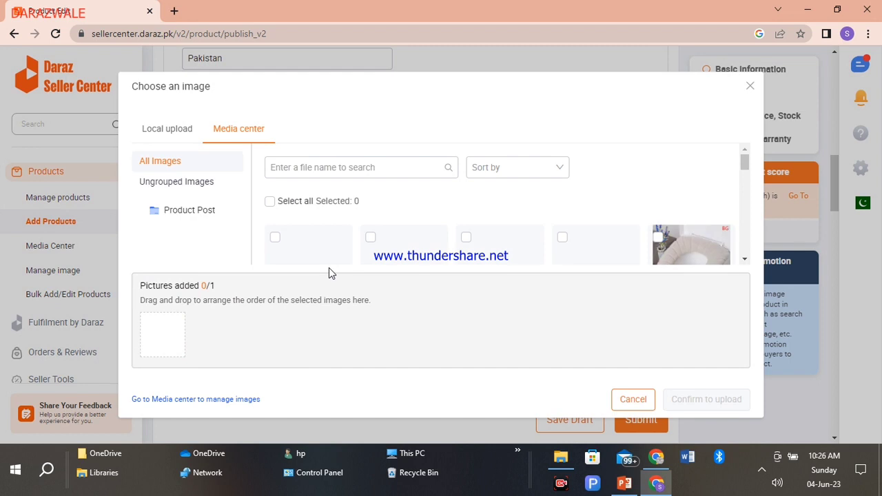
left_click(500, 241)
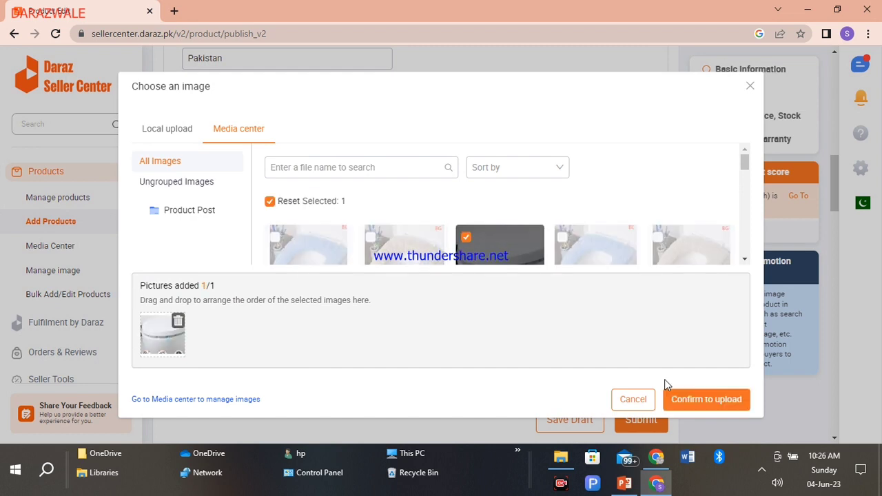
left_click(706, 399)
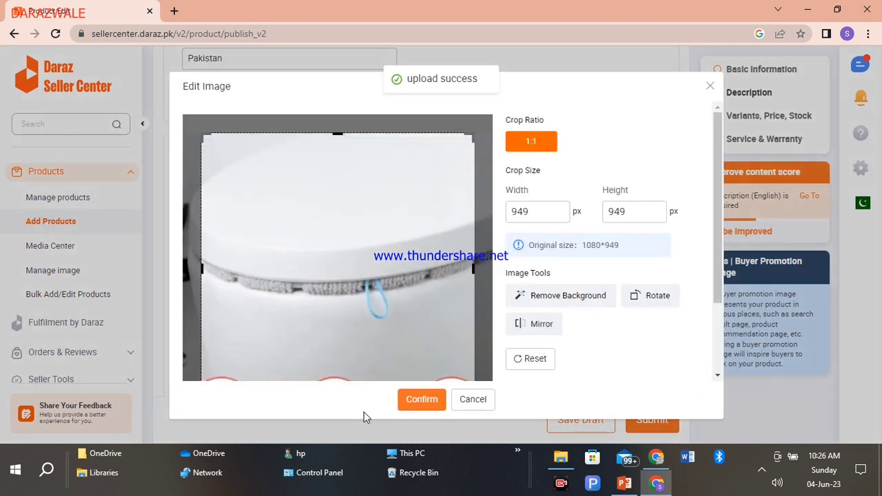
left_click(416, 402)
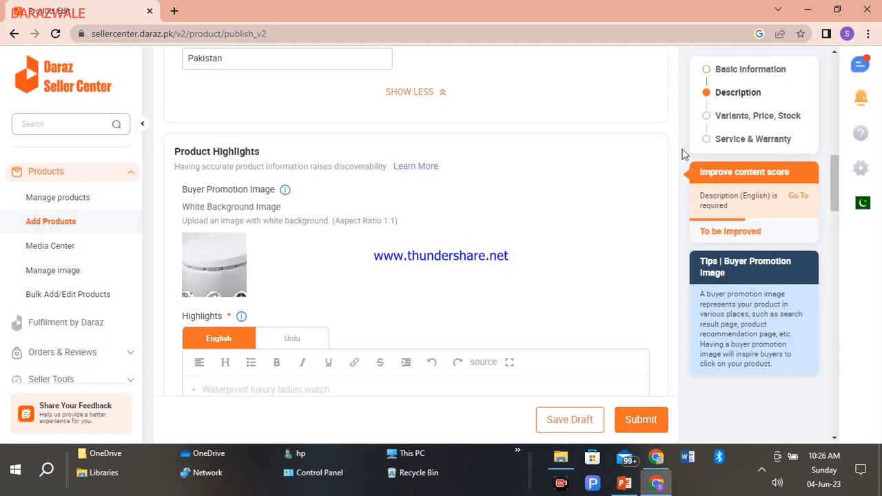
left_click_drag(834, 171, 837, 202)
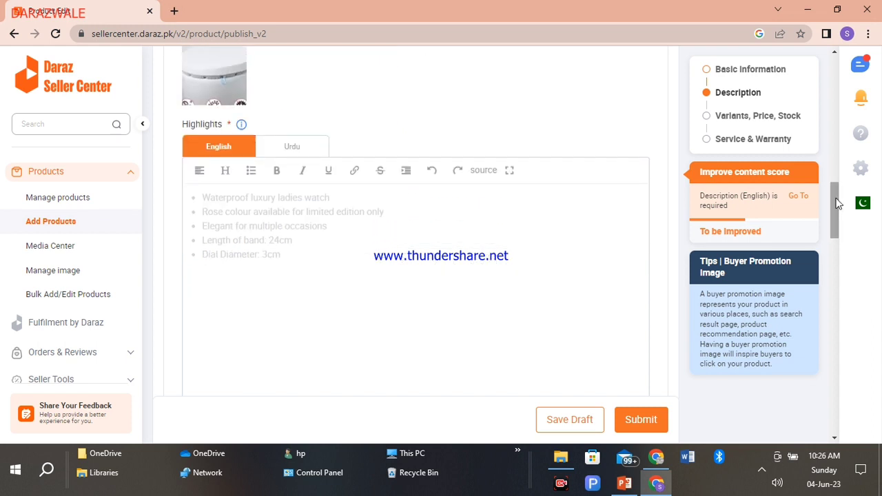
Step: Select the product details description on the competitor's Daraz page
left_click(656, 481)
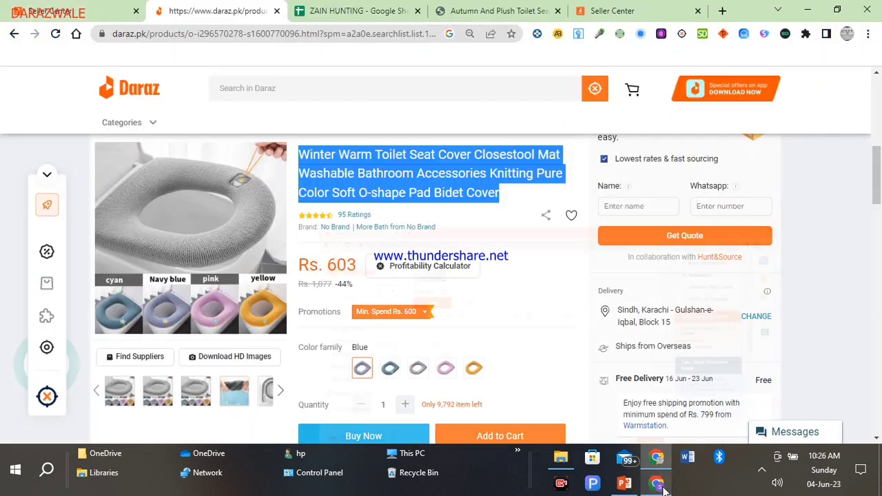
left_click_drag(877, 167, 877, 251)
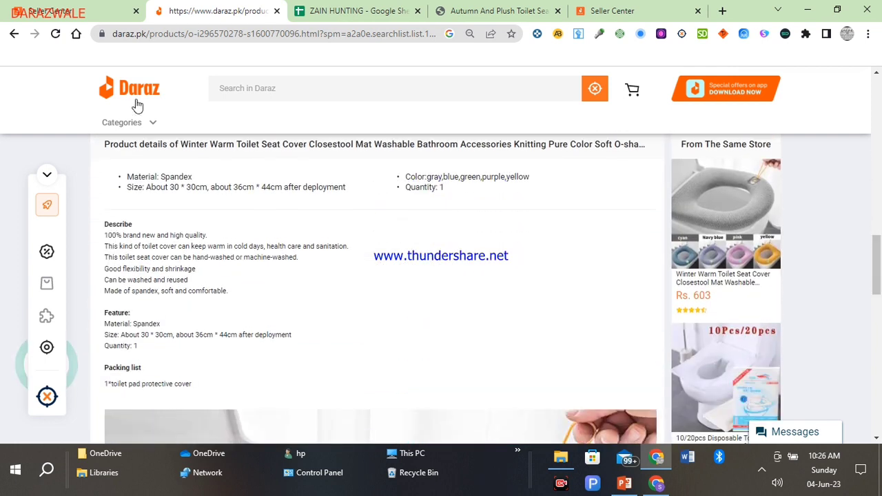
left_click_drag(113, 178, 328, 310)
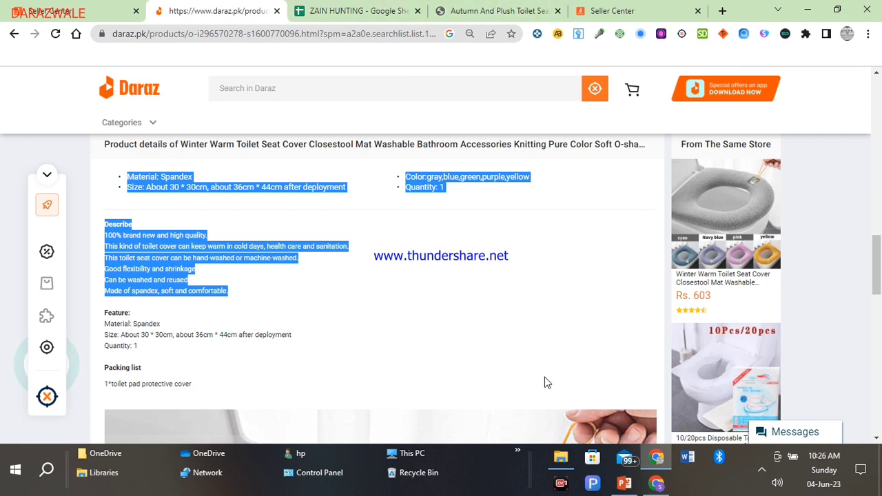
Step: Paste the copied details into the English highlights, then minimize both Chrome windows
left_click(655, 484)
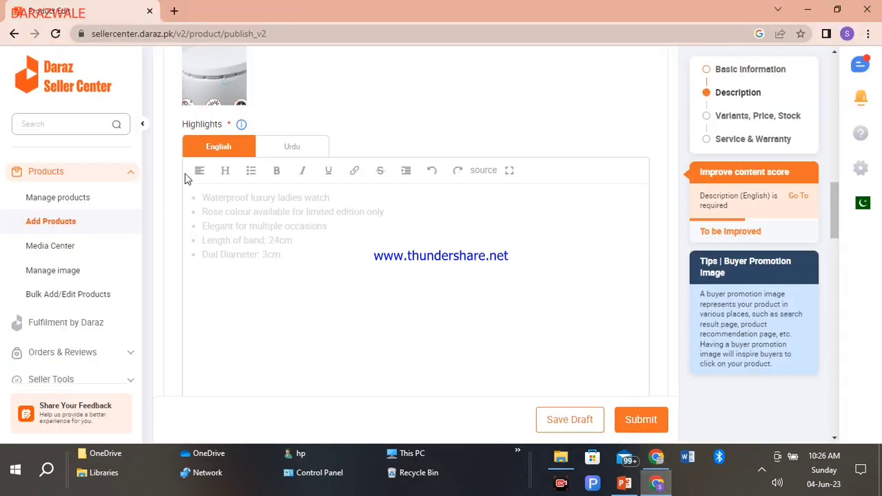
left_click(241, 219)
type("Material: Spandex Size: About 30 * 30cm, about 36cm * 44cm after deployment Color:gray,blue,green,purple,yellow Quantity: 1 Describe100% brand new and high quality.This kind of toilet cover can keep warm in cold days, health care and sanitation.This toilet seat cover can be hand-washed or machine-washed.Good flexibility and shrinkageCan be washed and reusedMade of spandex, soft and comfortable.")
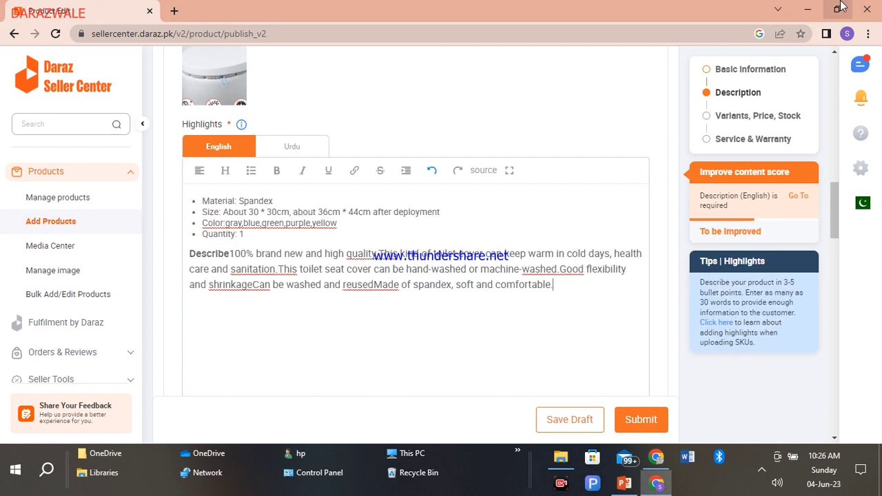
left_click(808, 10)
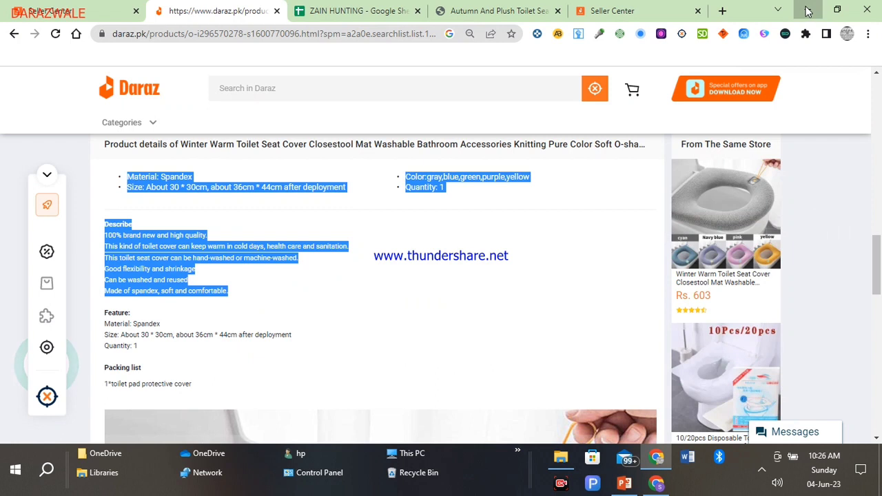
left_click(808, 11)
Step: Ask ChatGPT about toilet seat covers, select its reply, and return to the Seller Center form
double_click(224, 11)
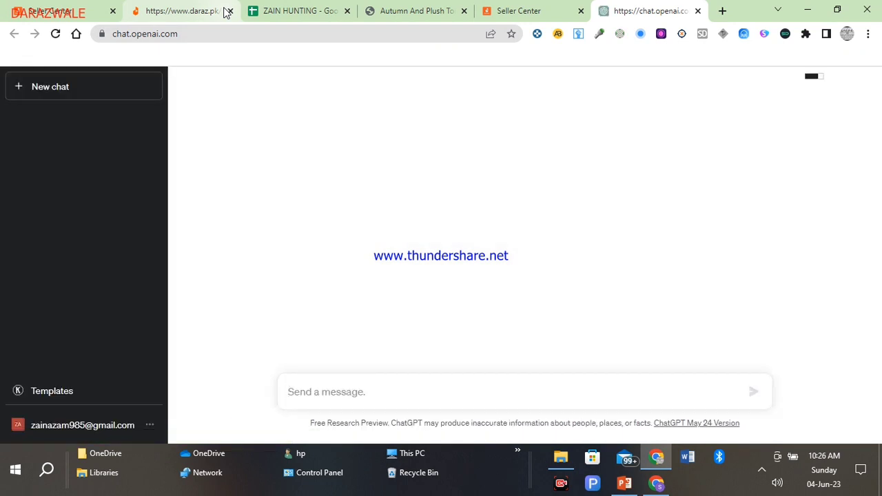
type("toilet seat cover")
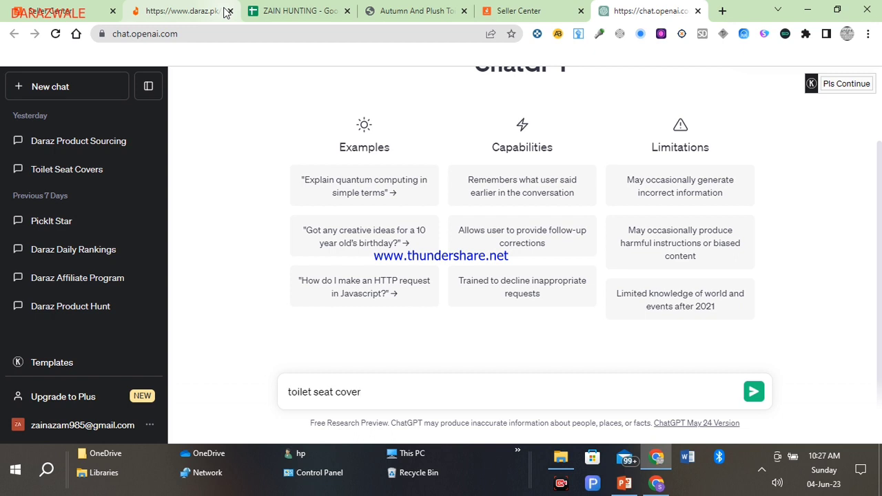
key("Return")
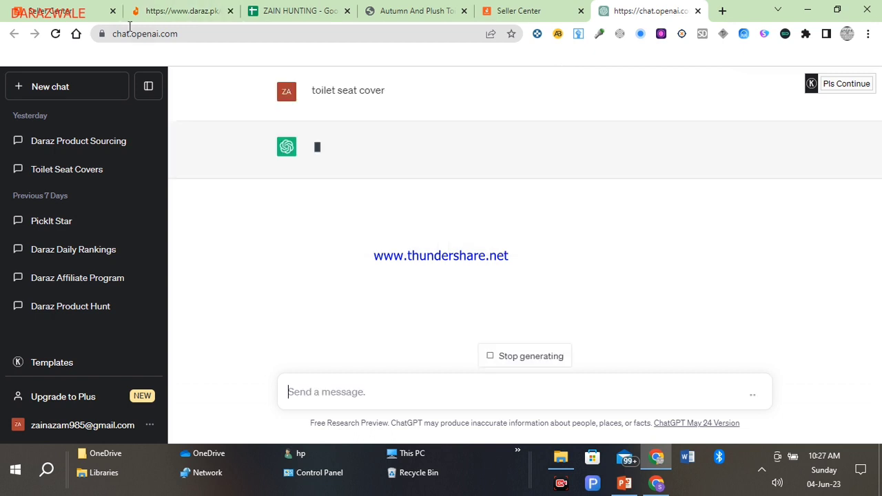
left_click_drag(313, 149, 744, 237)
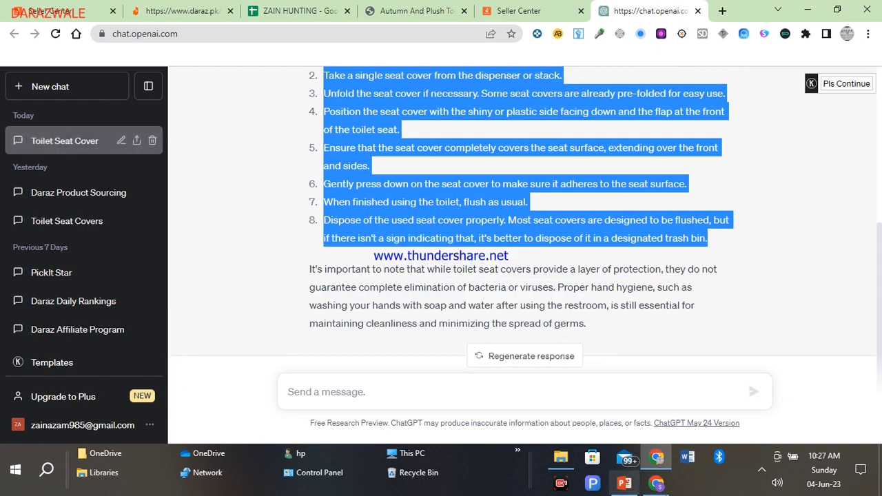
left_click(672, 491)
left_click(659, 485)
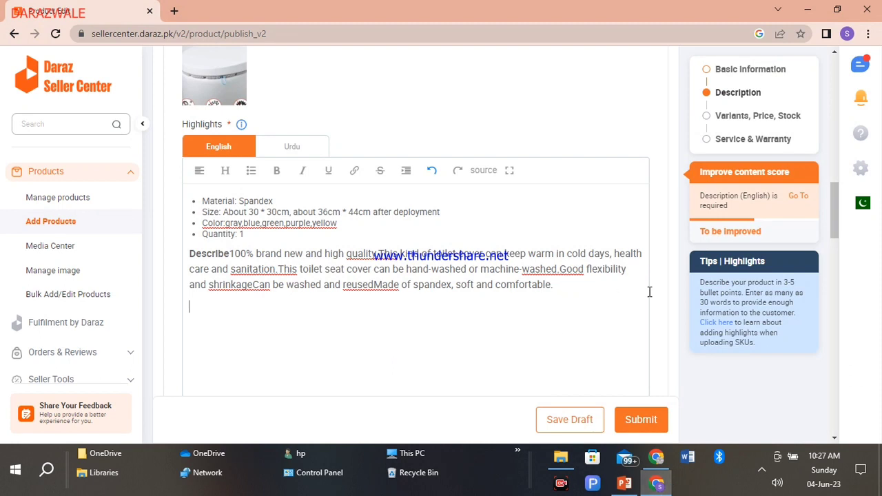
Step: Enter 'seat cover only' in the What's in the box attribute
left_click_drag(831, 206, 841, 265)
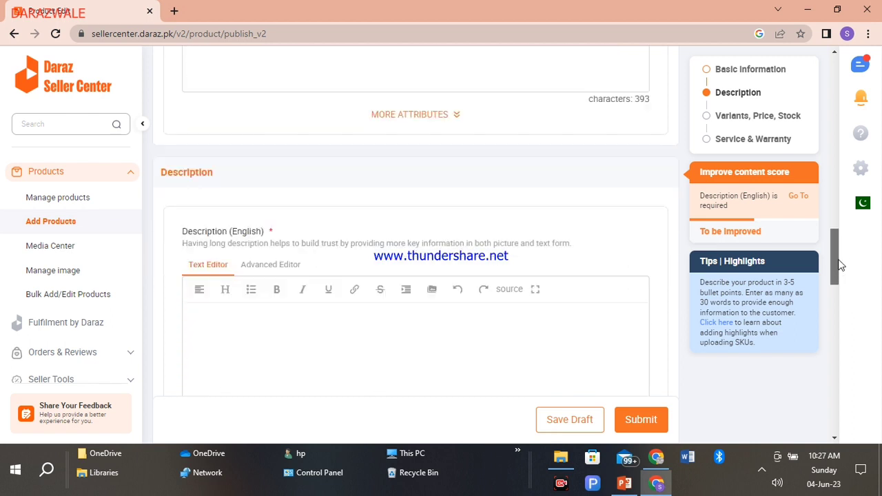
left_click(427, 123)
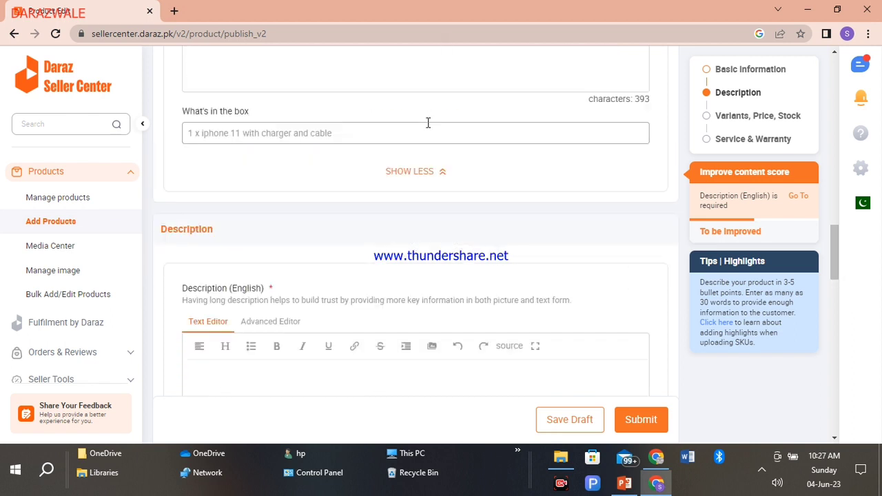
scroll(428, 123, "down", 5)
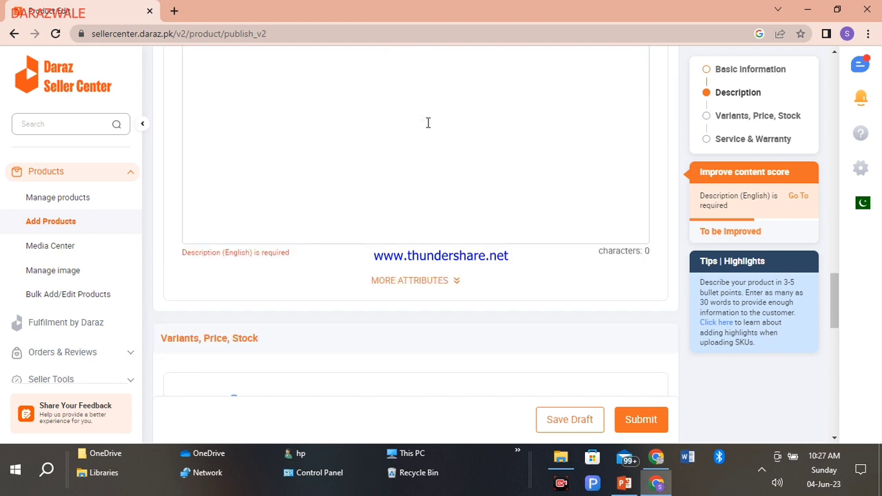
scroll(427, 124, "down", 5)
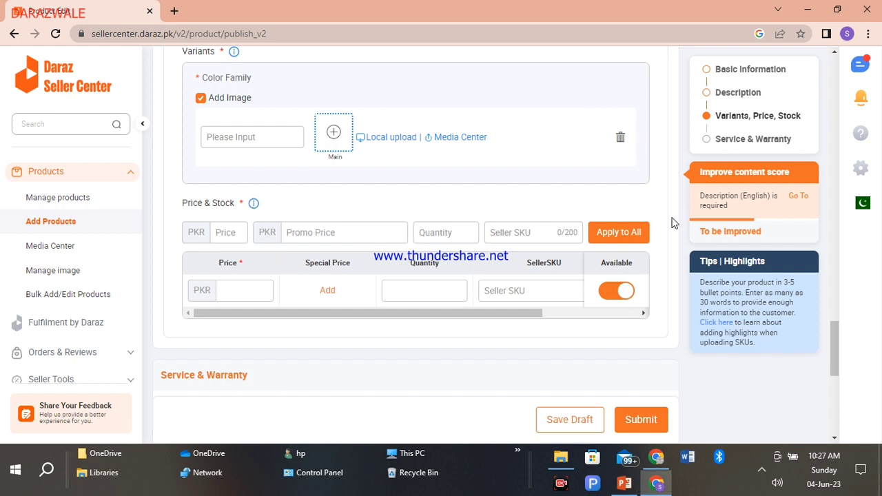
left_click_drag(835, 342, 834, 242)
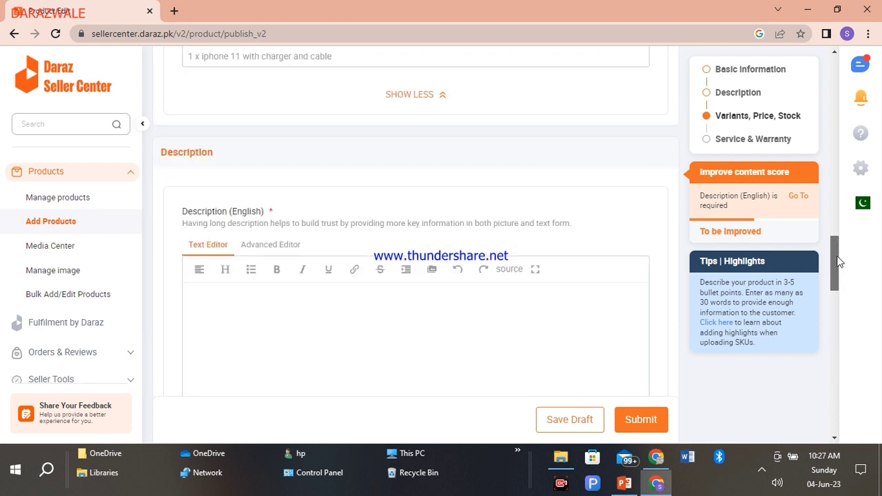
left_click(345, 59)
type("s")
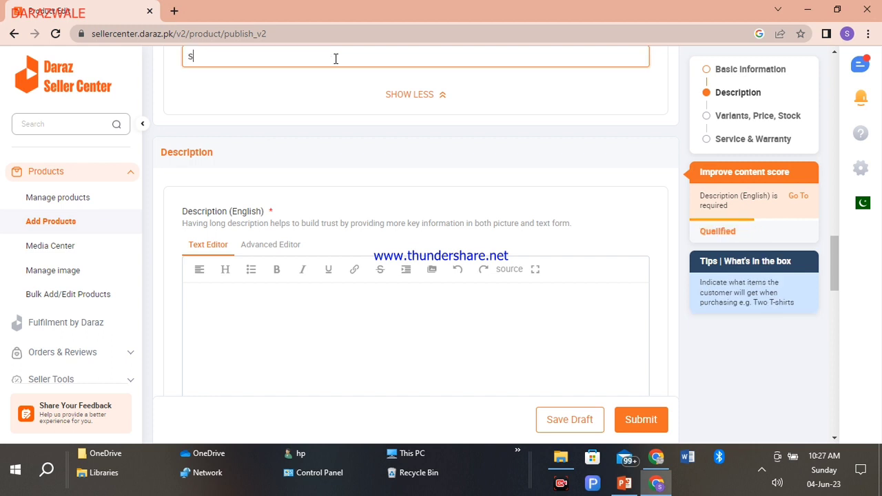
type("eat cover only")
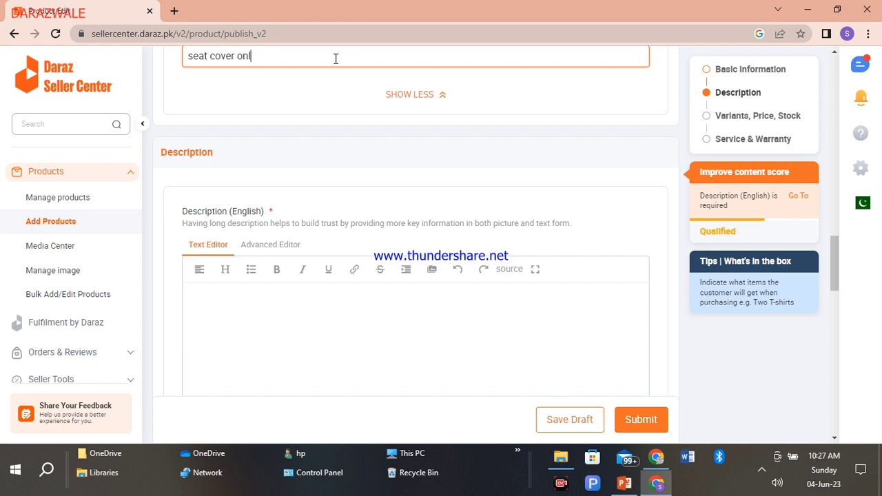
Step: Paste the ChatGPT toilet seat cover text into the English description
left_click(304, 316)
key("ctrl+v")
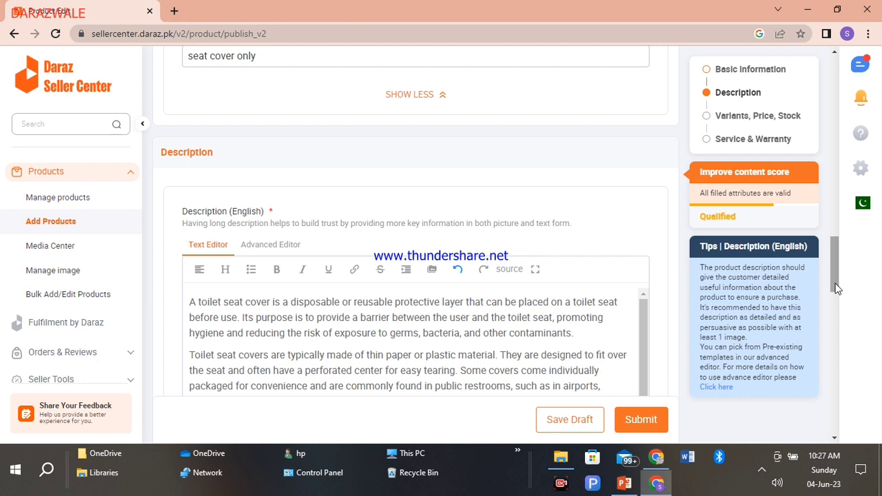
left_click_drag(836, 288, 836, 329)
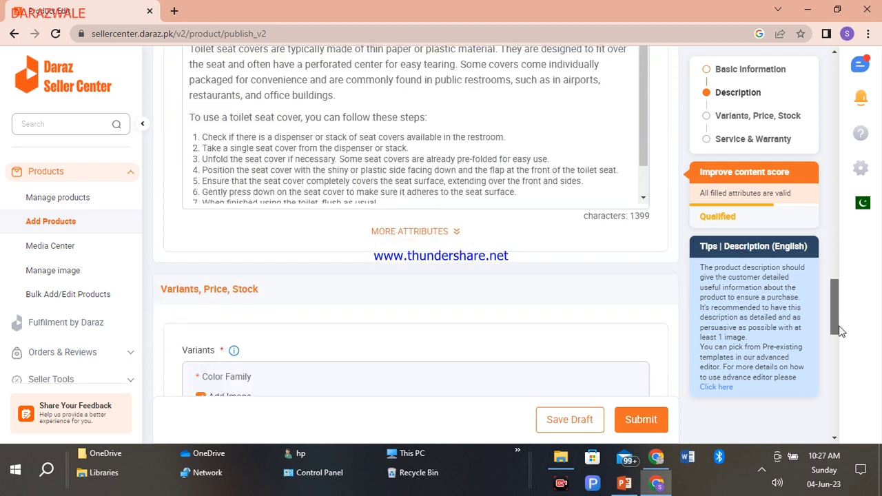
left_click(430, 231)
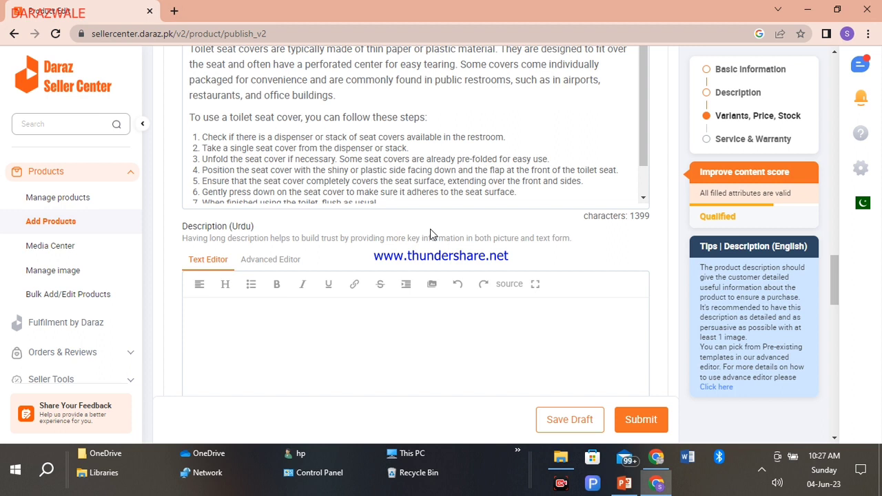
Step: Insert the blue and second seat cover photos into the Urdu description
left_click(433, 284)
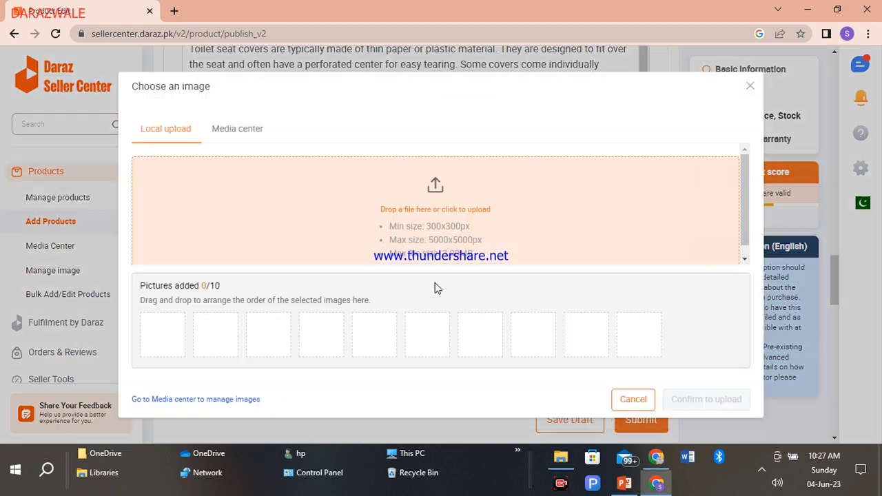
left_click(233, 129)
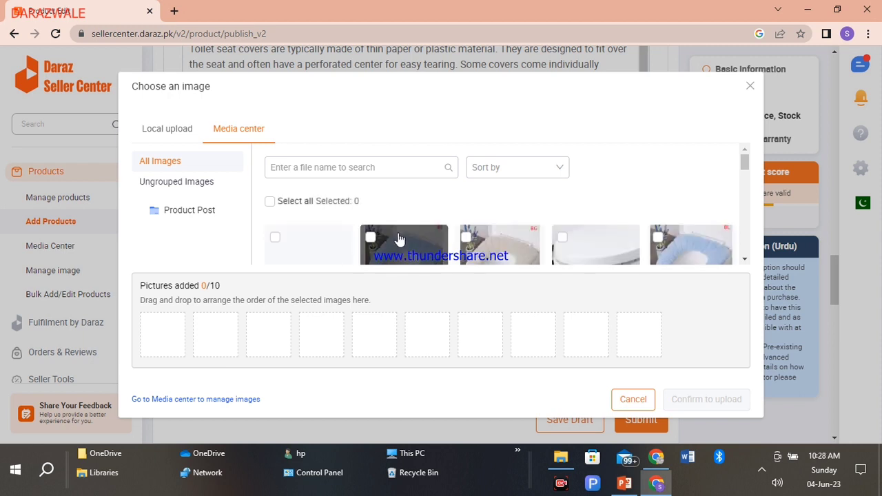
left_click(398, 238)
left_click(486, 242)
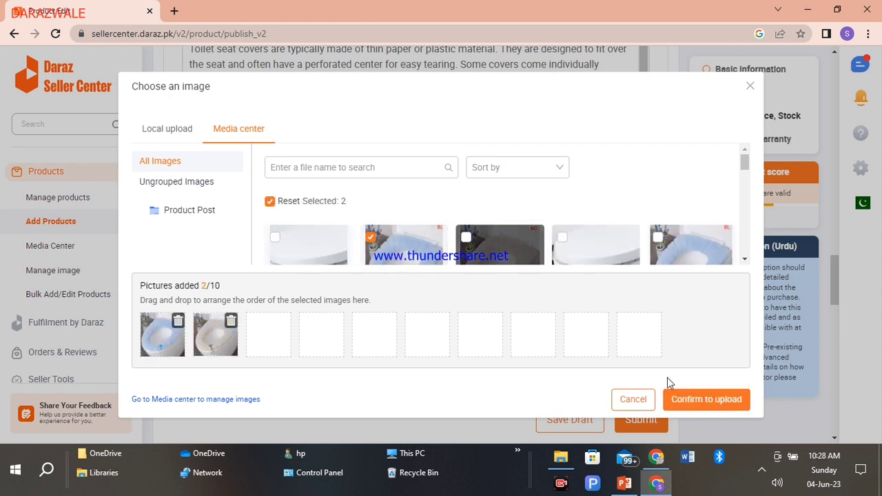
left_click(704, 403)
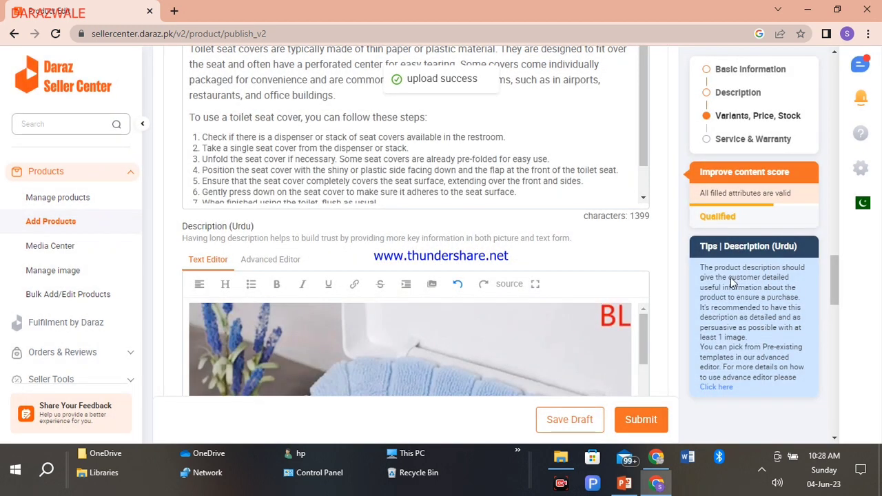
Step: Attach the blue and second seat cover photos to the first Color Family variant
left_click_drag(835, 277, 844, 344)
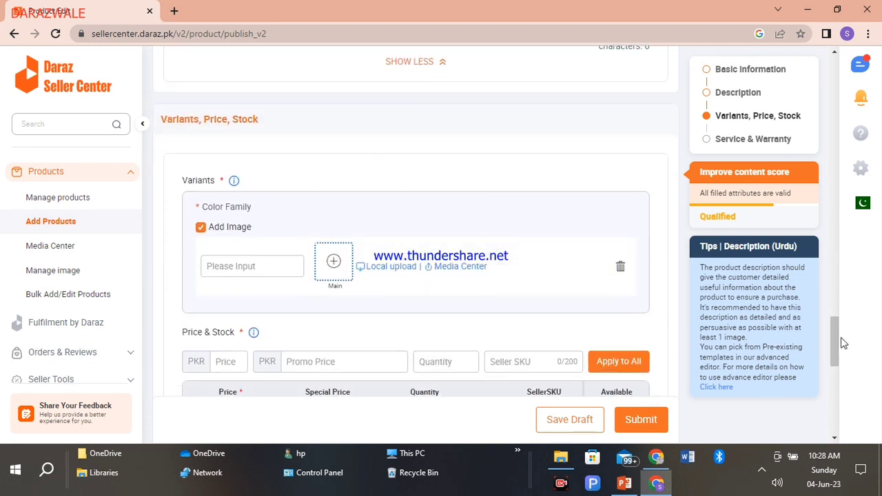
left_click(457, 269)
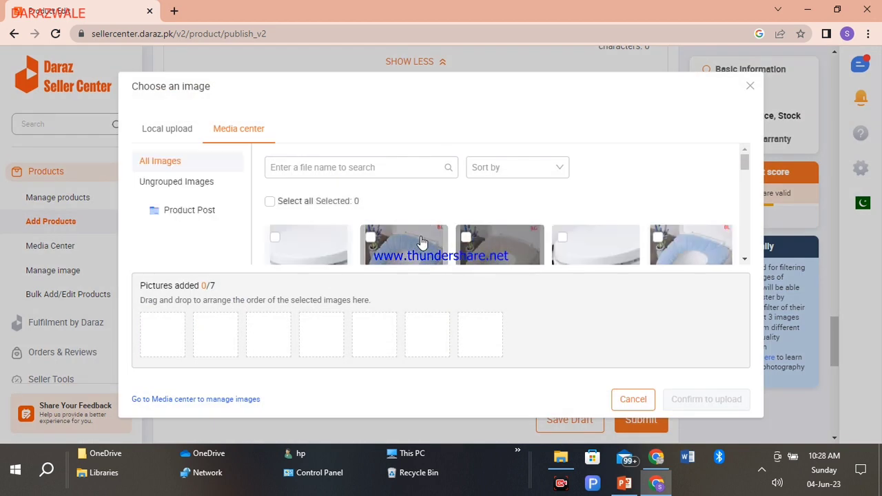
left_click(421, 243)
left_click(496, 242)
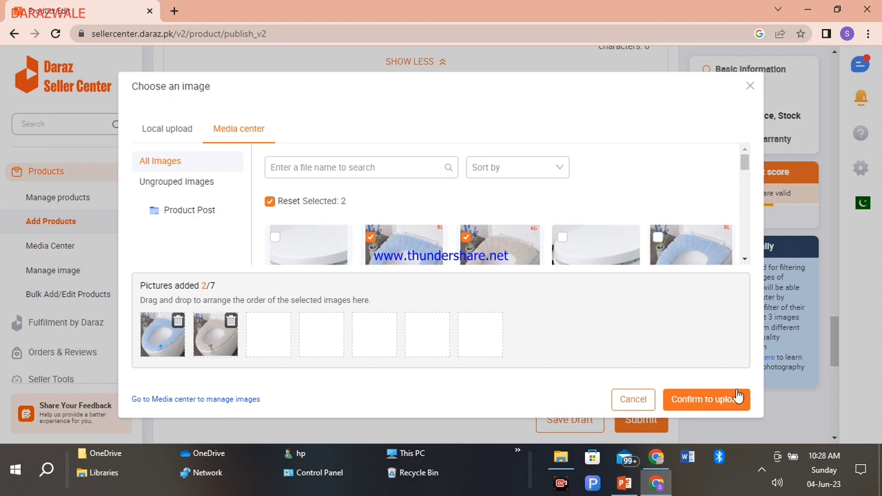
left_click(731, 399)
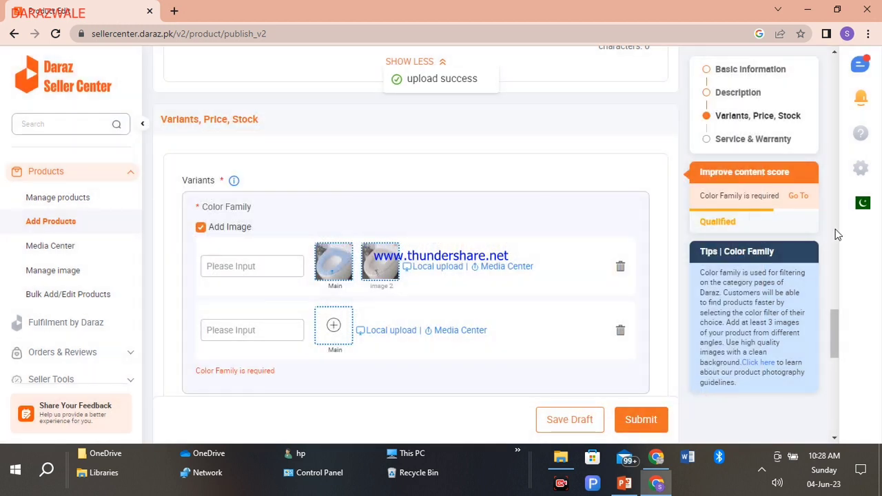
left_click_drag(836, 330, 836, 337)
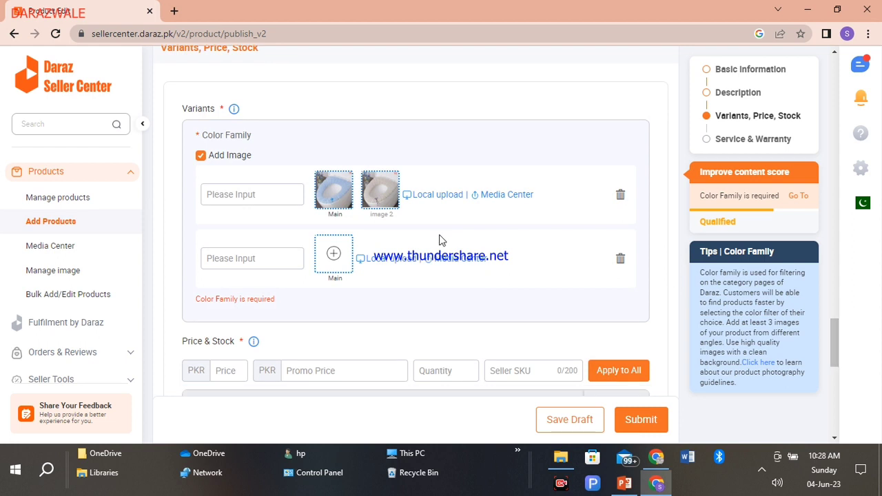
Step: Set the first variant's colour to Blue
left_click(270, 196)
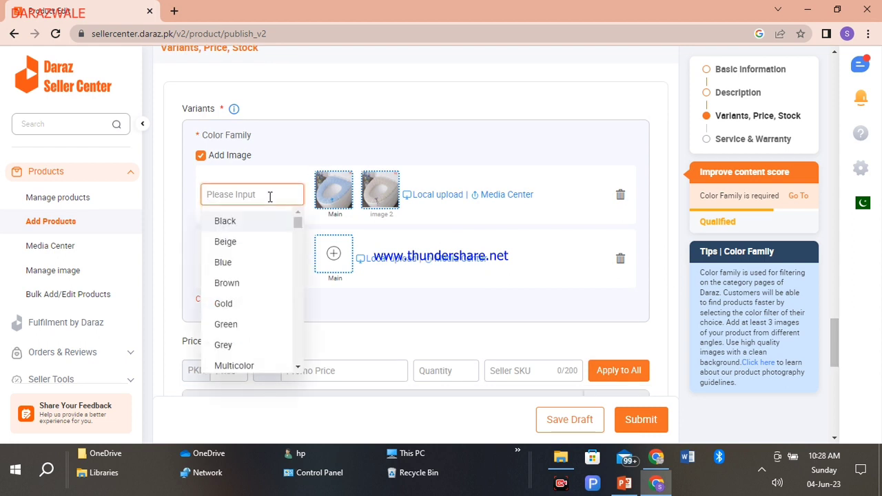
type("bluer")
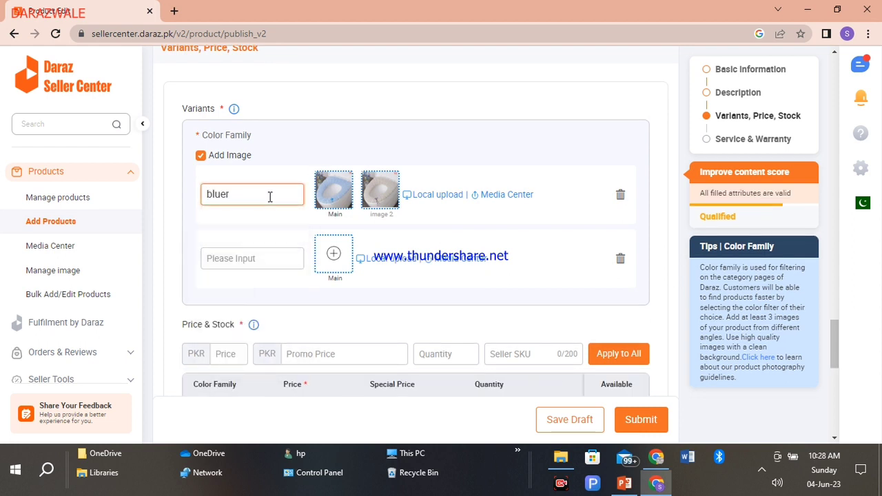
key("BackSpace")
left_click(246, 226)
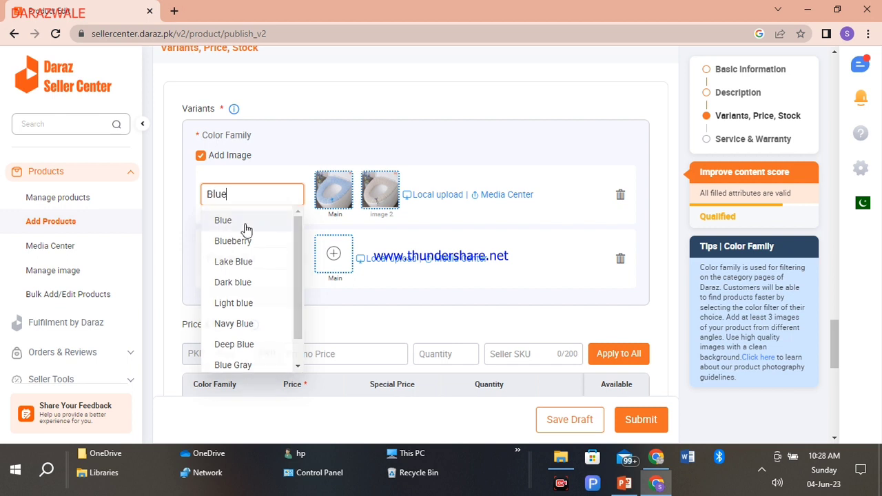
Step: Set price PKR 899 with a 399 special price running June 4, 2023 to 18/07/2024
left_click(226, 357)
type("899")
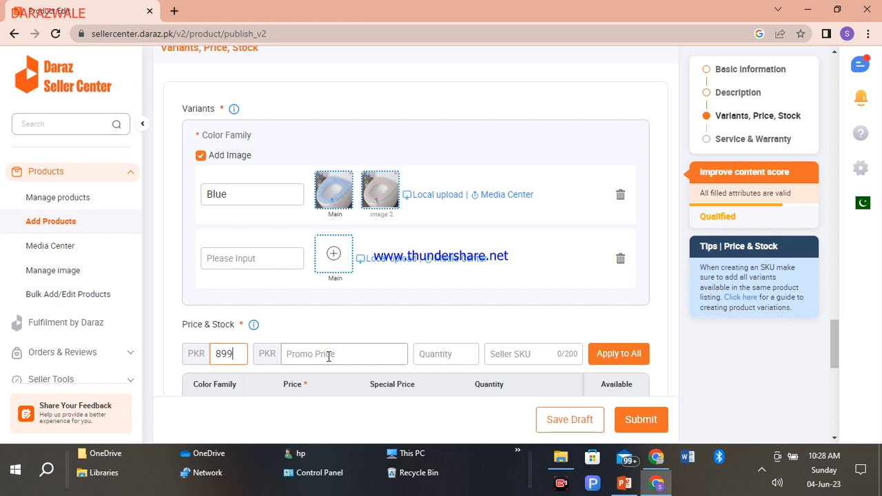
left_click(329, 355)
type("399")
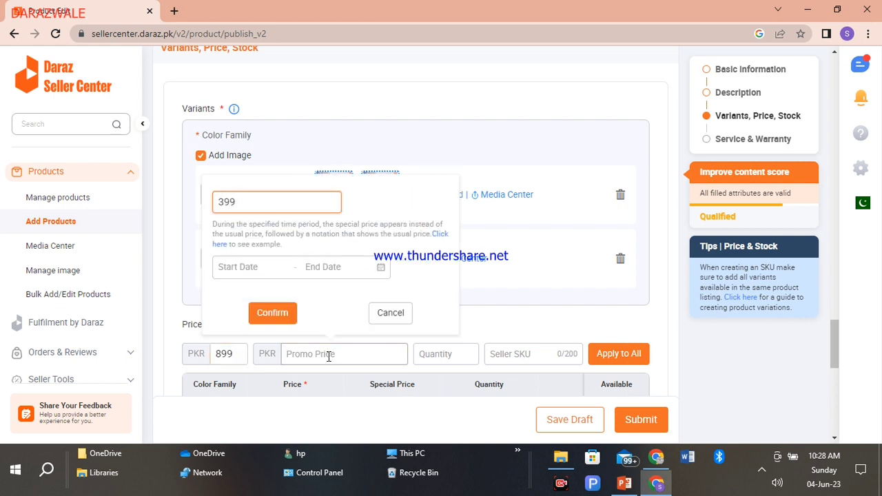
left_click(235, 265)
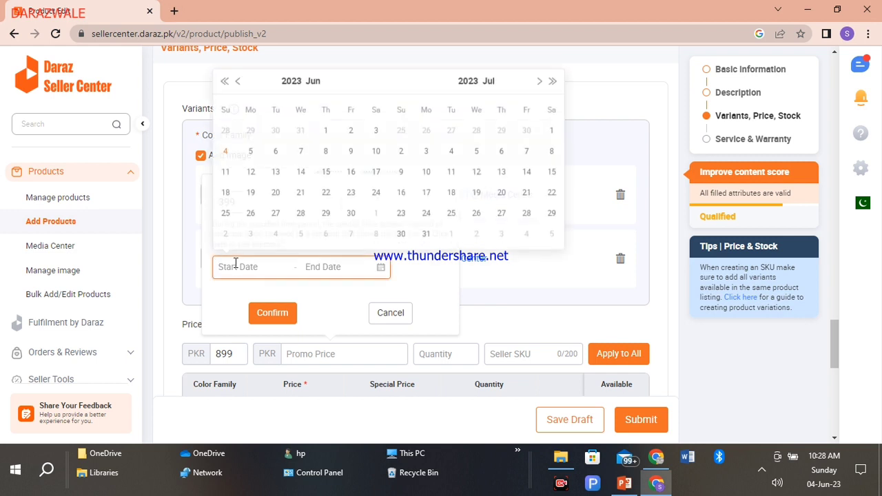
left_click(226, 149)
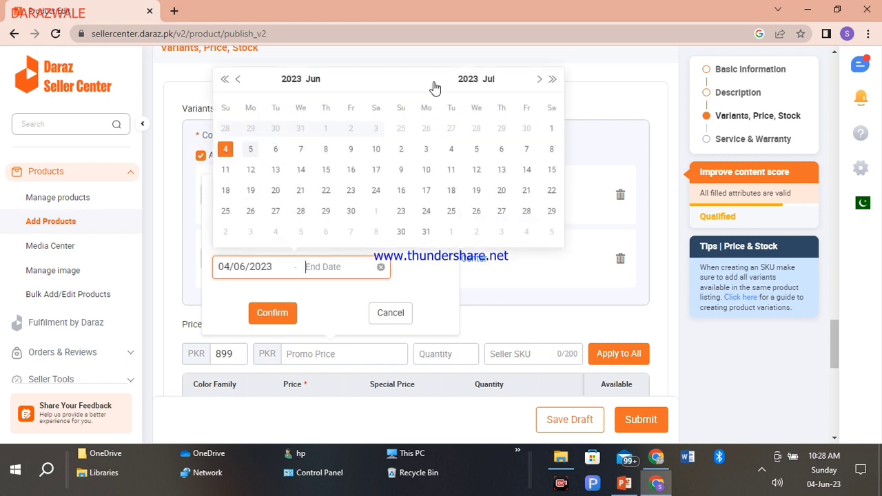
left_click(553, 80)
left_click(502, 170)
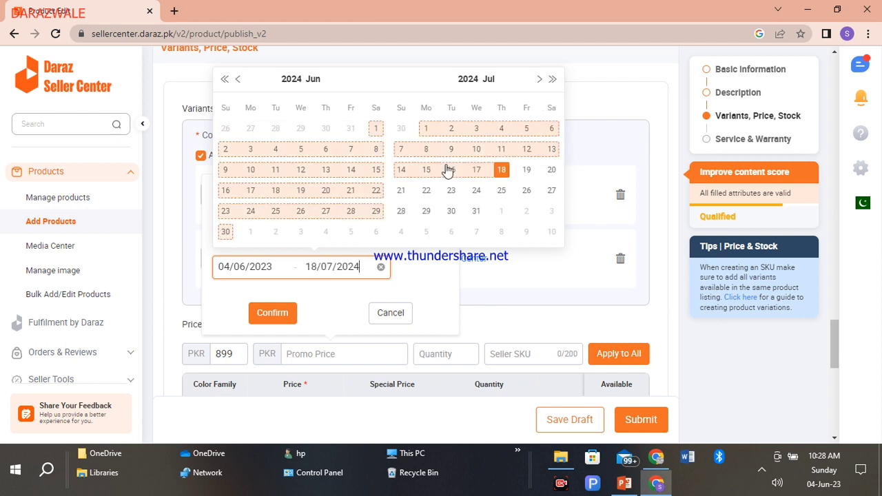
left_click(266, 312)
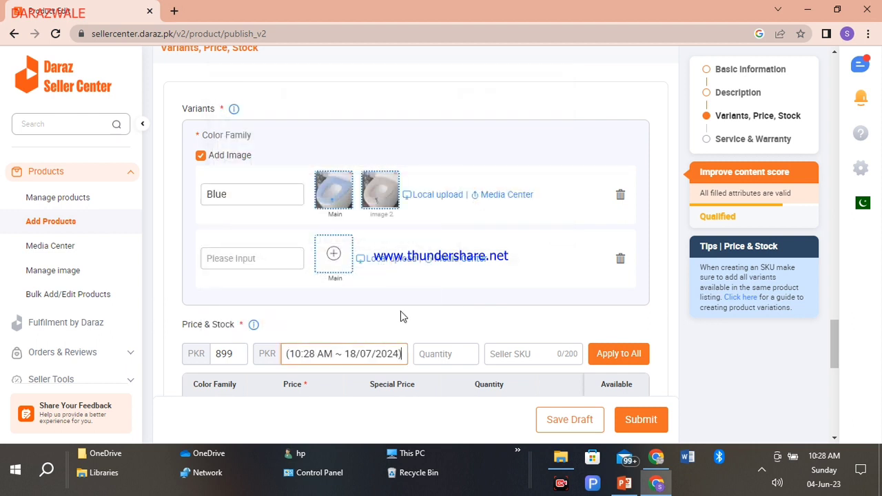
Step: Give all variants quantity 55 and Seller SKU 'blue seat cover'
left_click(431, 359)
type("55")
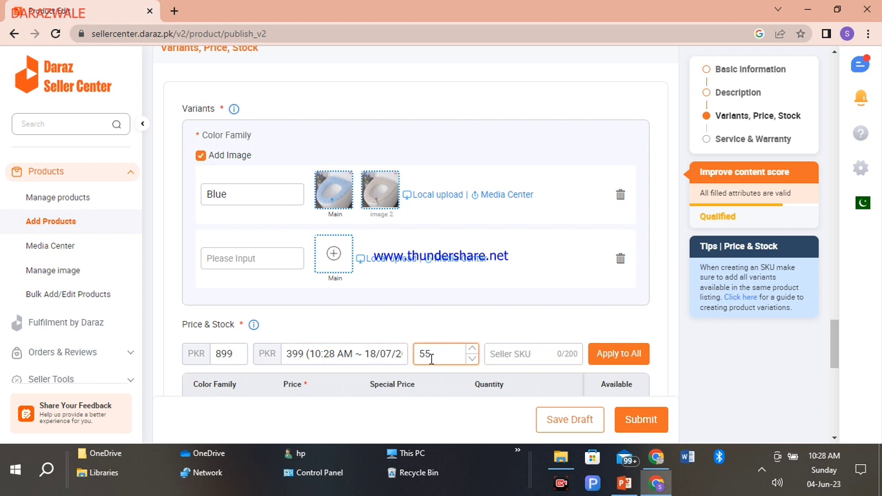
left_click(525, 352)
type("blue seat")
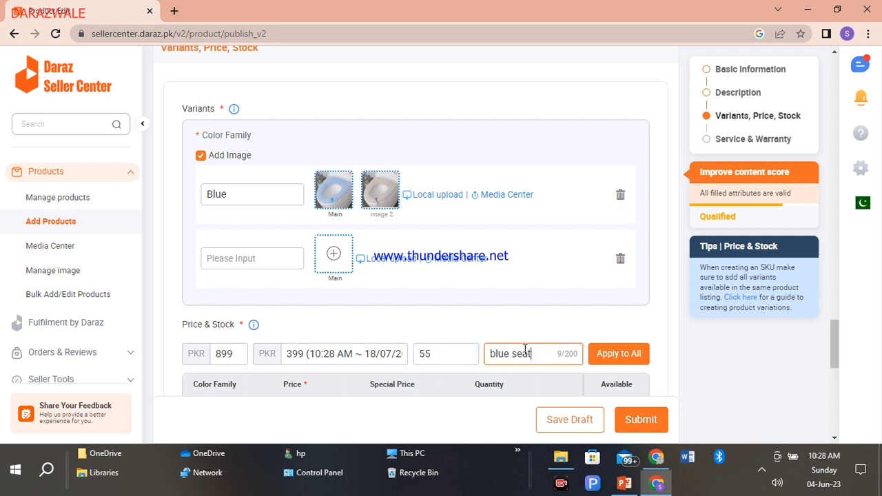
type(" cover")
left_click(631, 355)
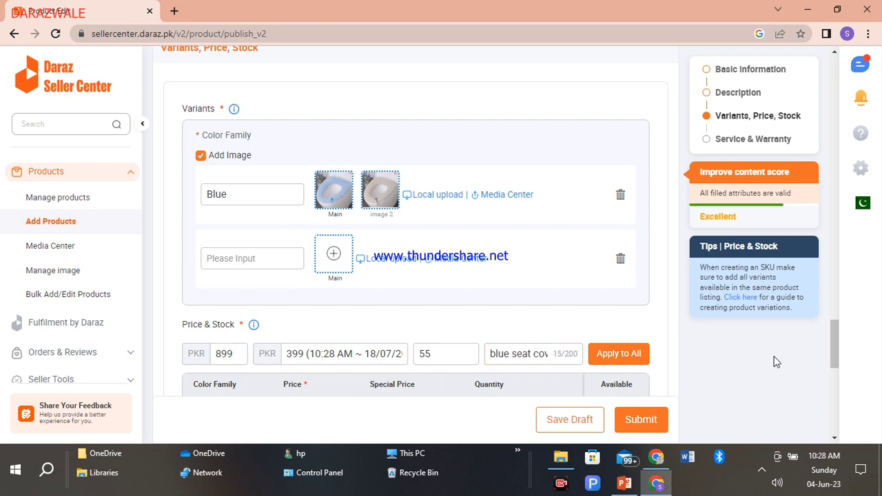
left_click_drag(831, 344, 845, 388)
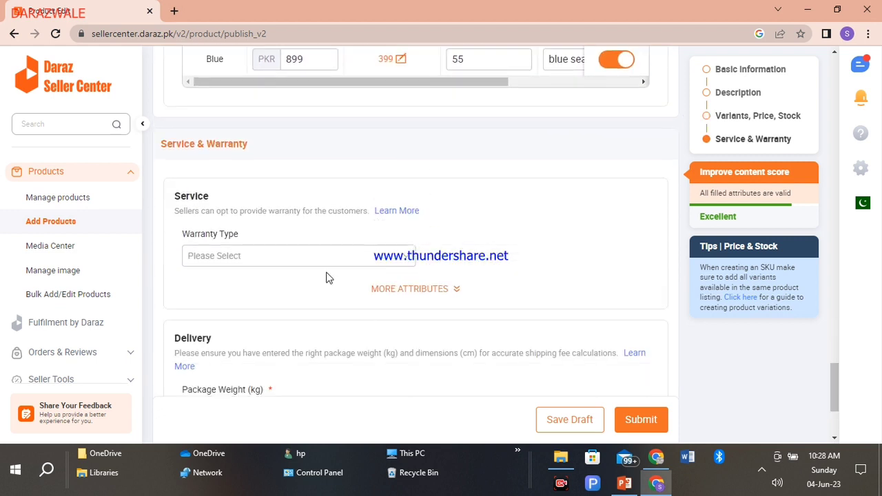
Step: Set the Warranty Type to No Warranty
left_click(320, 260)
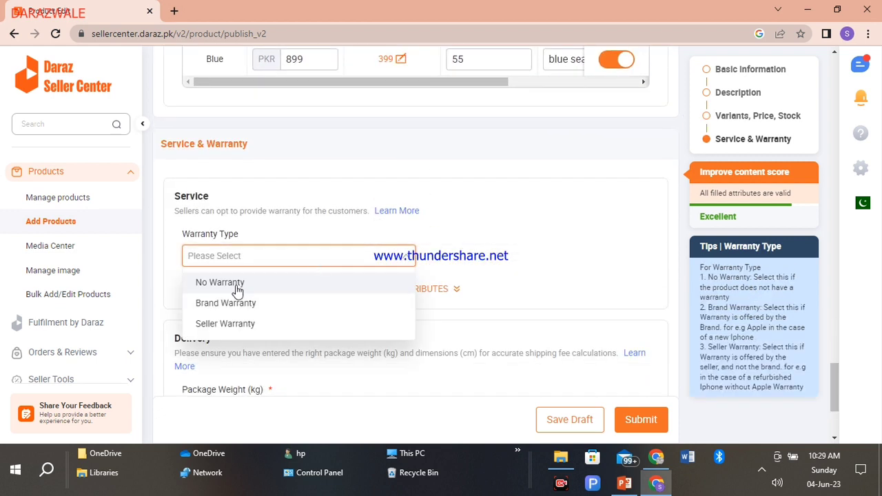
left_click(234, 286)
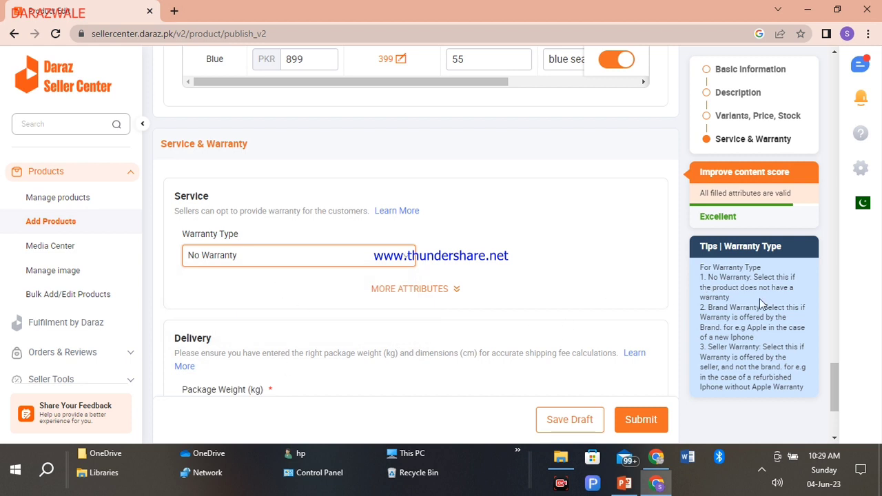
scroll(835, 385, "down", 3)
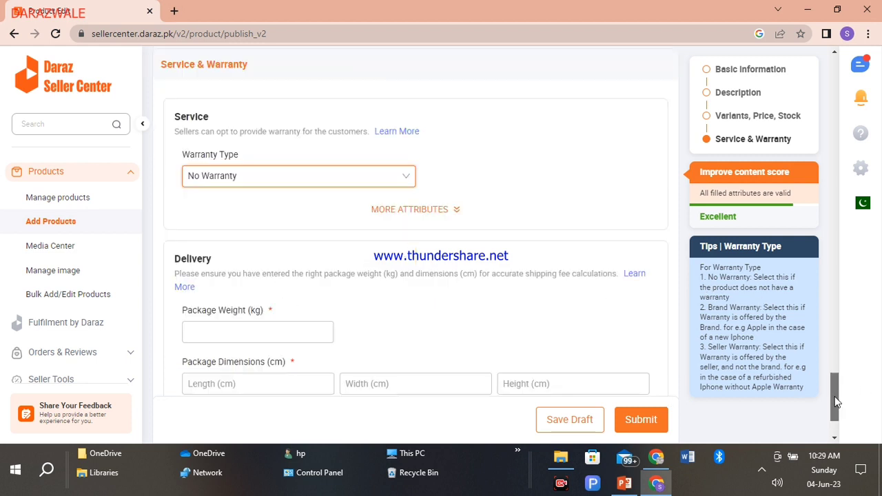
Step: Enter a 0.45 kg package weight and 14 × 6 × 14 cm dimensions, then publish the listing
left_click(281, 244)
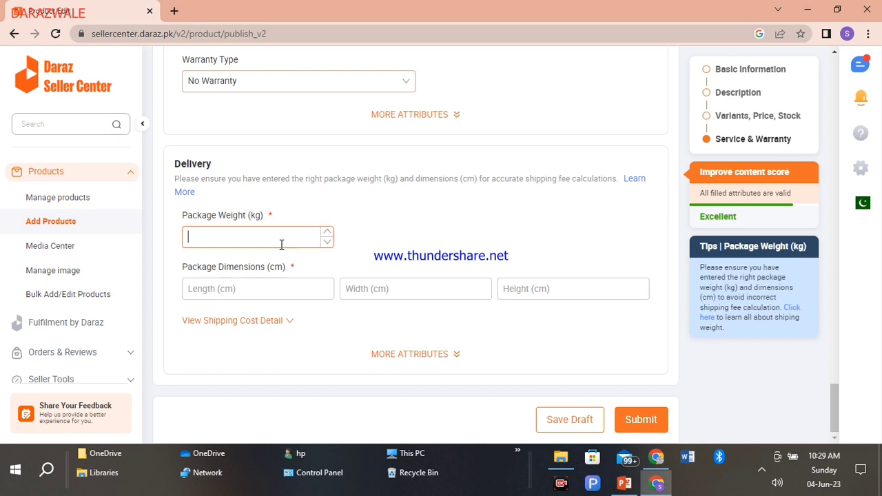
type("0.45")
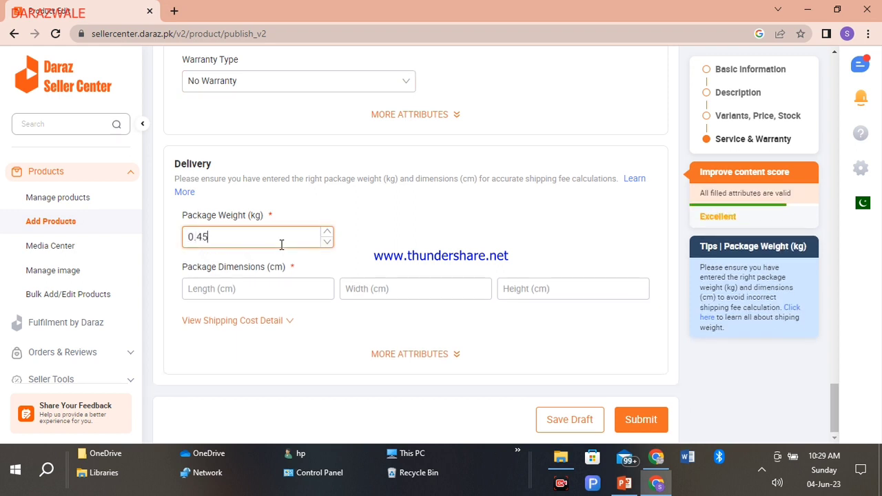
left_click(254, 294)
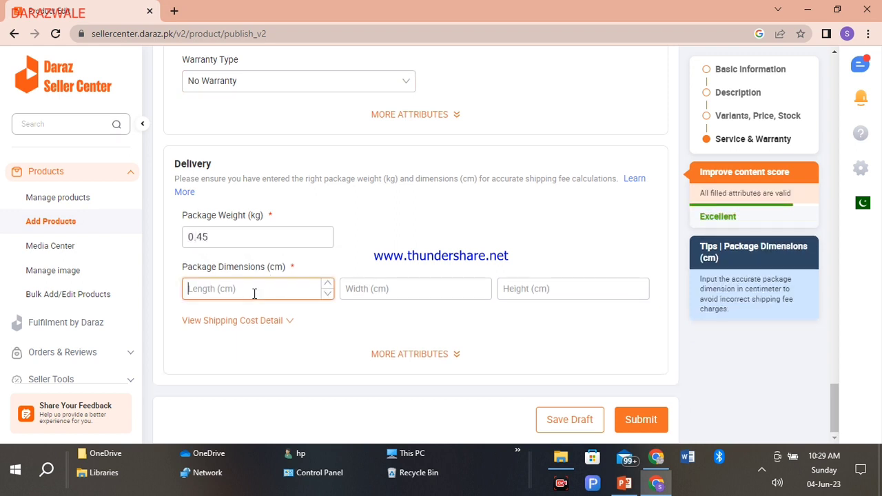
type("14")
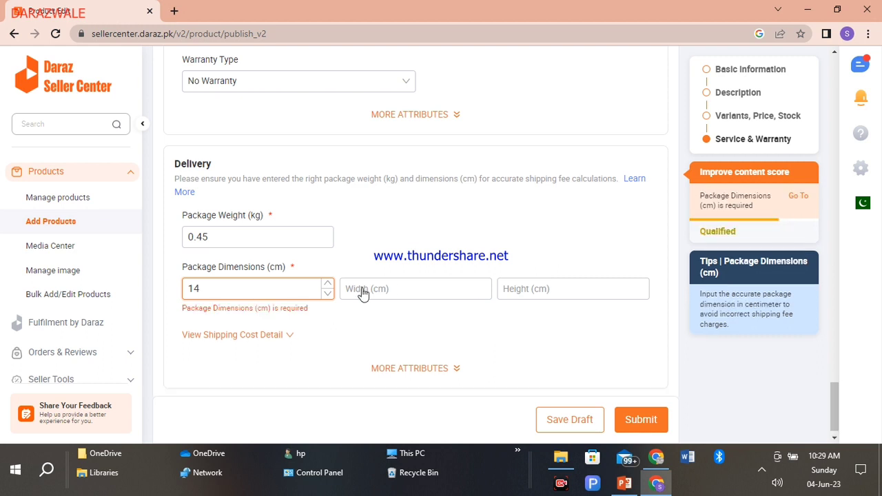
left_click(394, 290)
type("6")
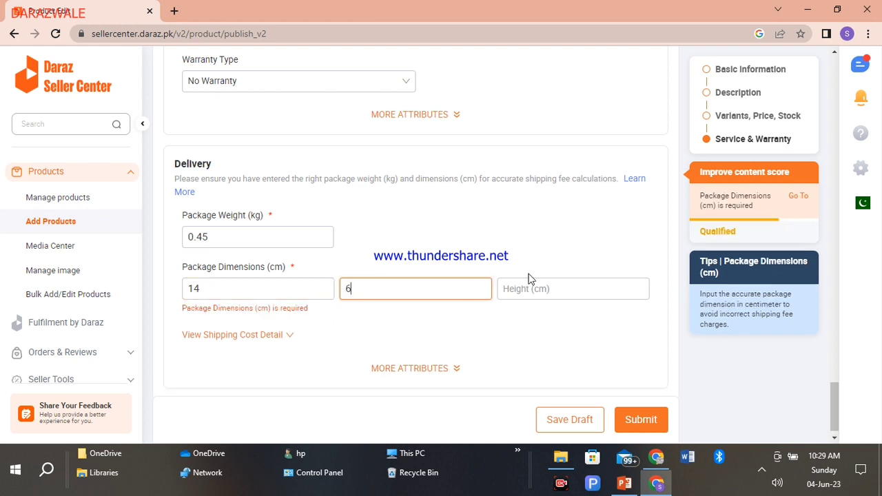
left_click(529, 286)
type("14")
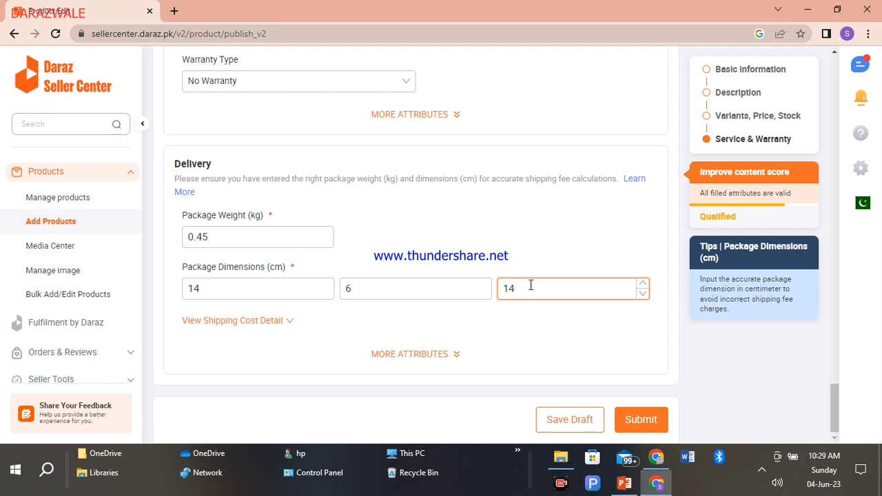
left_click(643, 421)
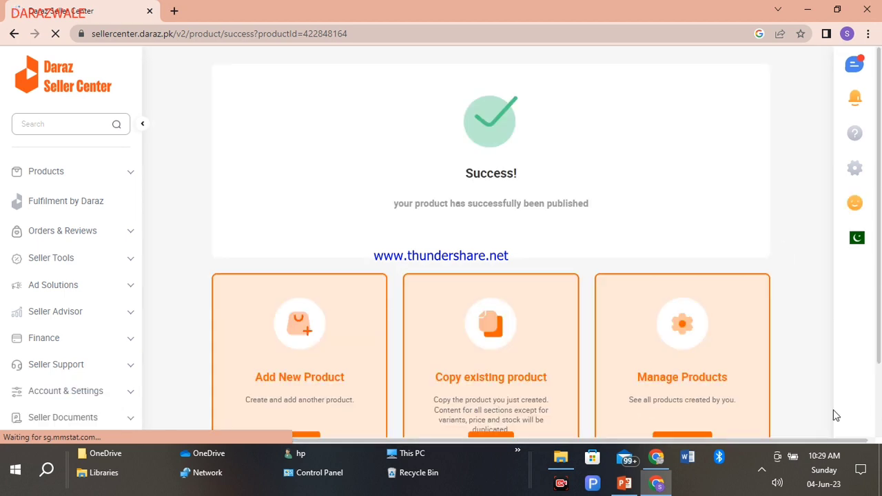
Step: From the Success page, start a new listing copied from the toilet seat cover product
scroll(880, 205, "down", 3)
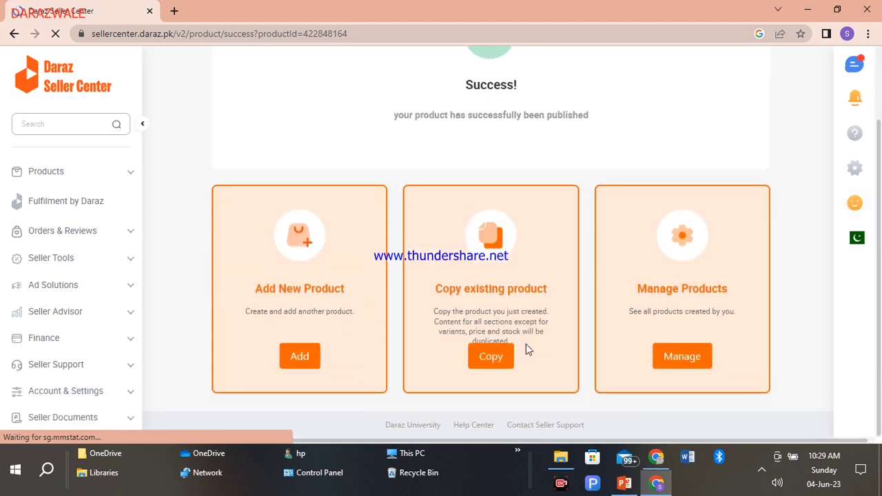
left_click(491, 365)
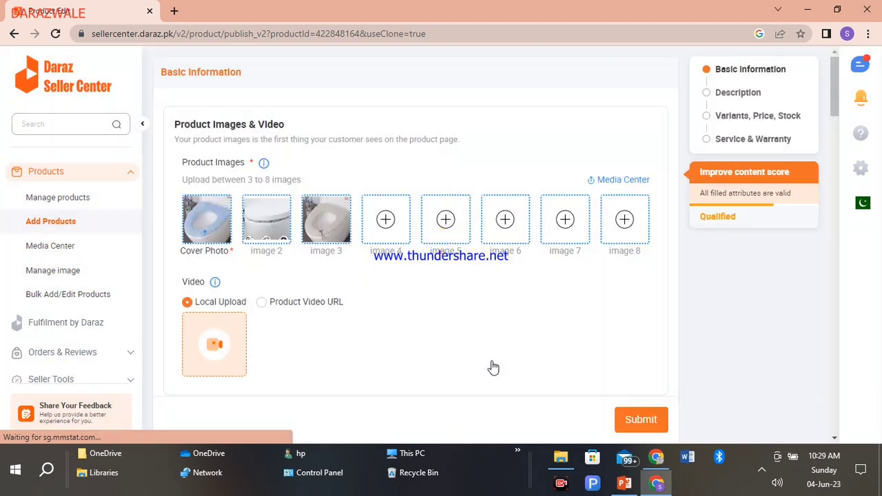
Step: Switch to the Darazwale course presentation in PowerPoint
left_click(625, 483)
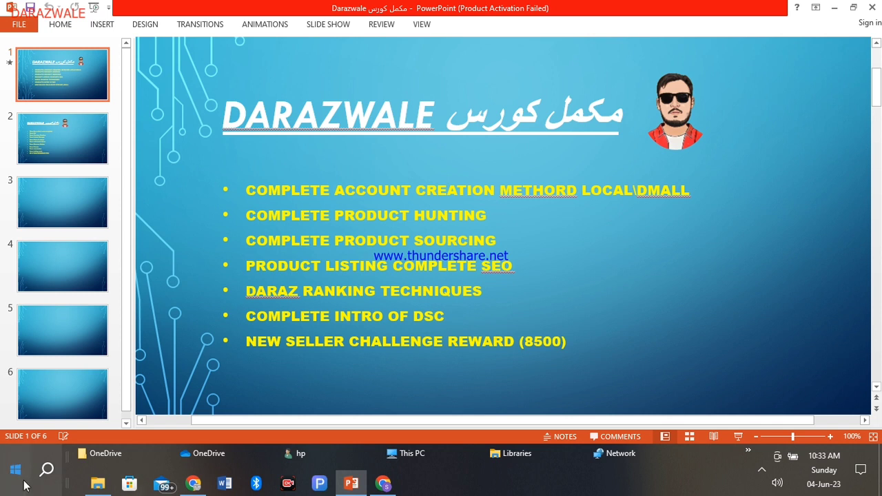
Step: Return to Chrome and select the first Seller Center tab with the store dashboard
left_click(195, 486)
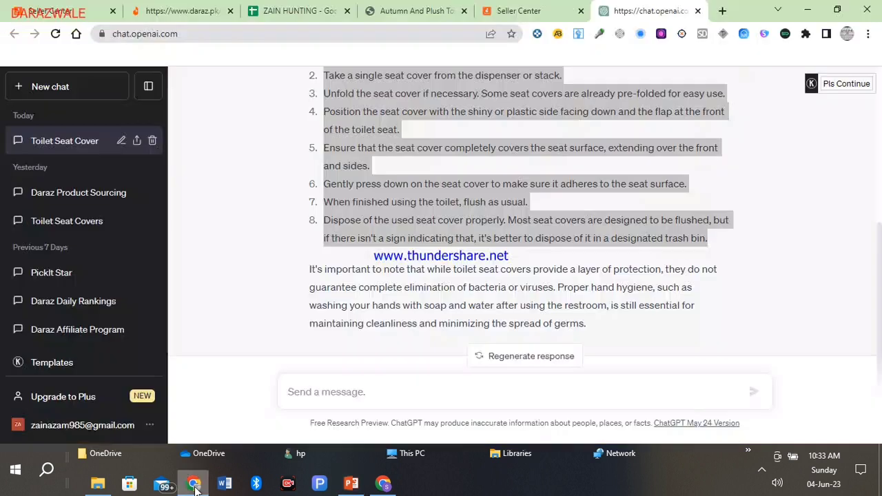
left_click(47, 10)
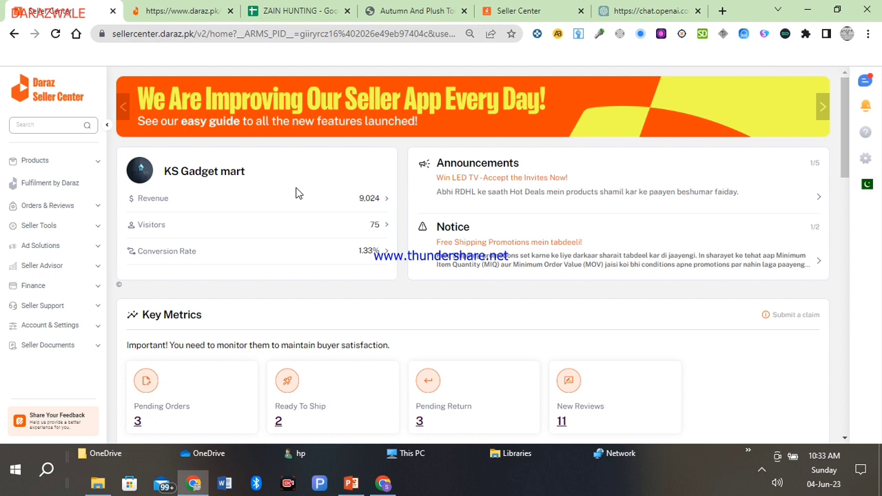
Step: Bring the PowerPoint course presentation back in front
left_click(350, 483)
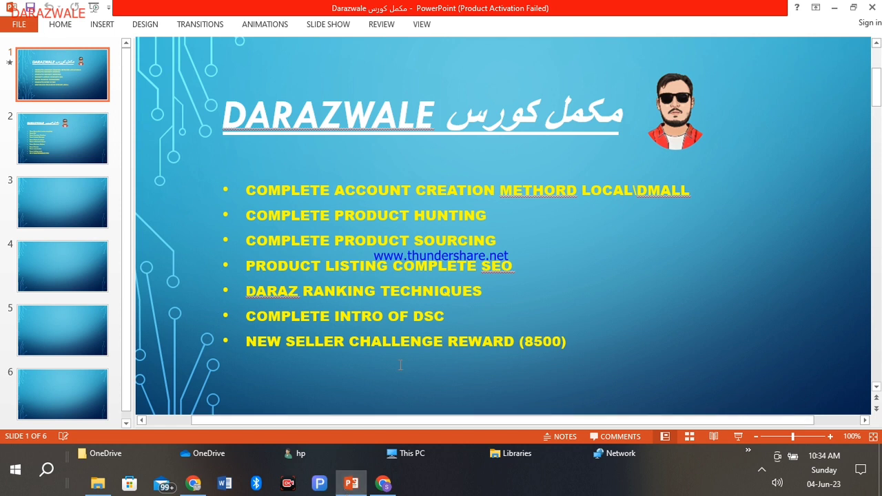
Step: Switch back to the Seller Center store dashboard in Chrome
left_click(193, 483)
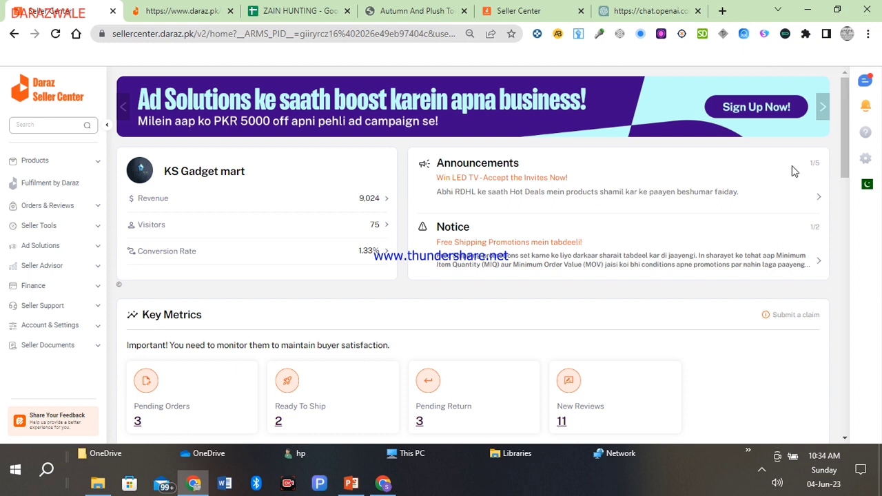
scroll(847, 162, "down", 1)
scroll(848, 164, "down", 3)
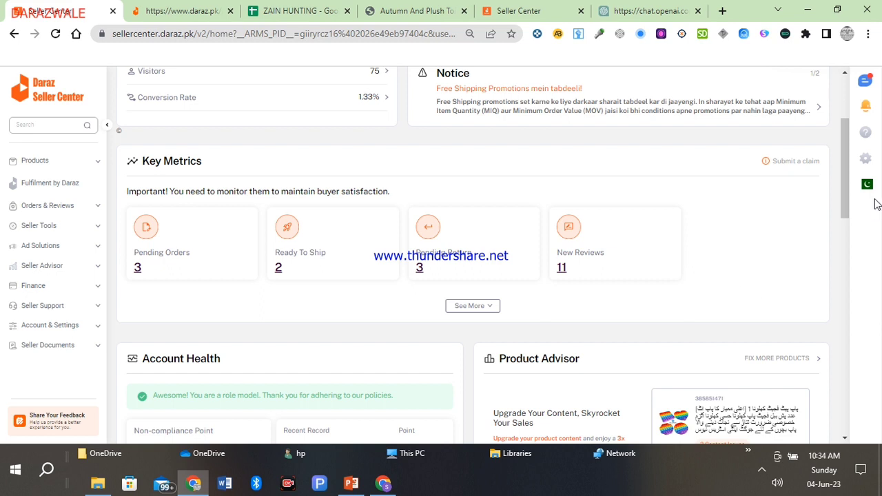
left_click_drag(843, 188, 844, 249)
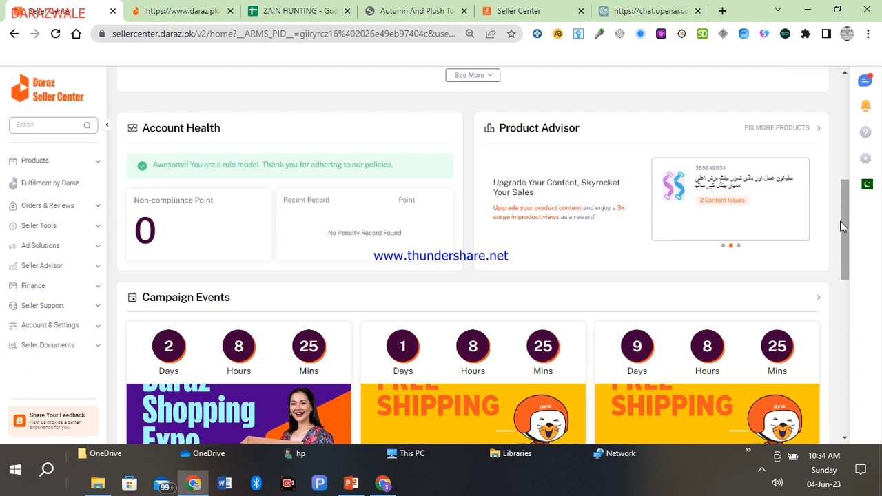
left_click_drag(840, 222, 840, 278)
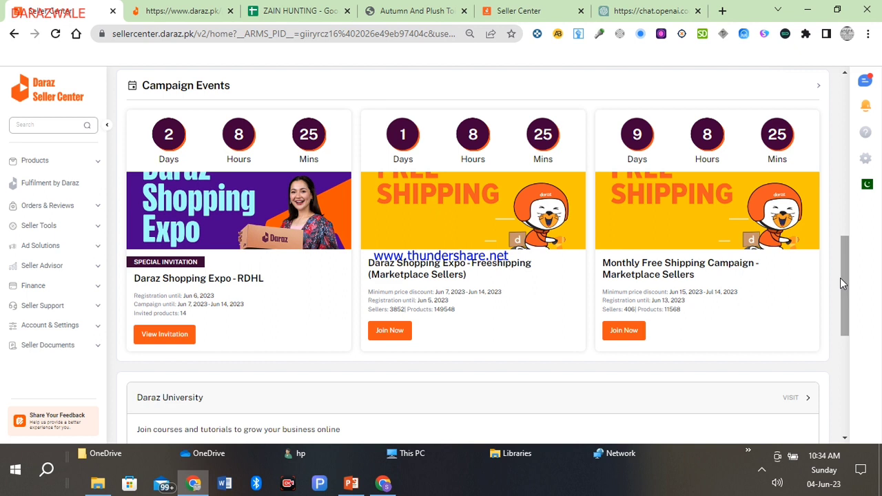
scroll(844, 282, "down", 1)
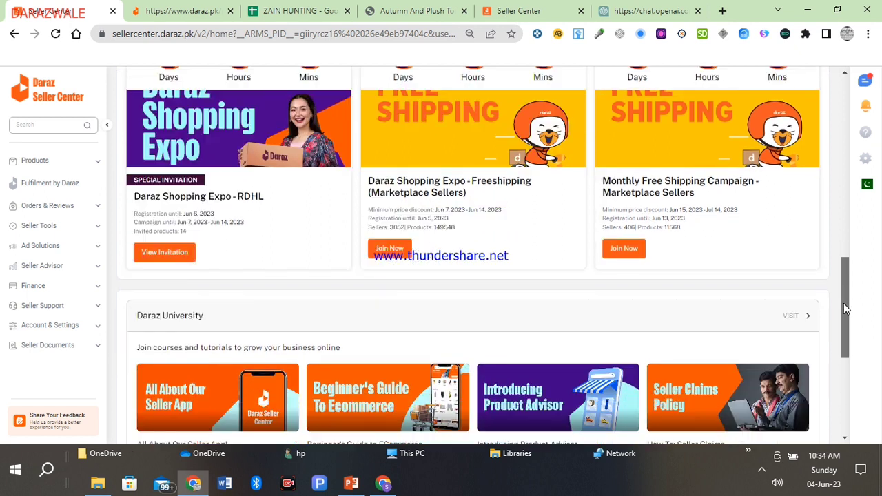
scroll(859, 248, "up", 10)
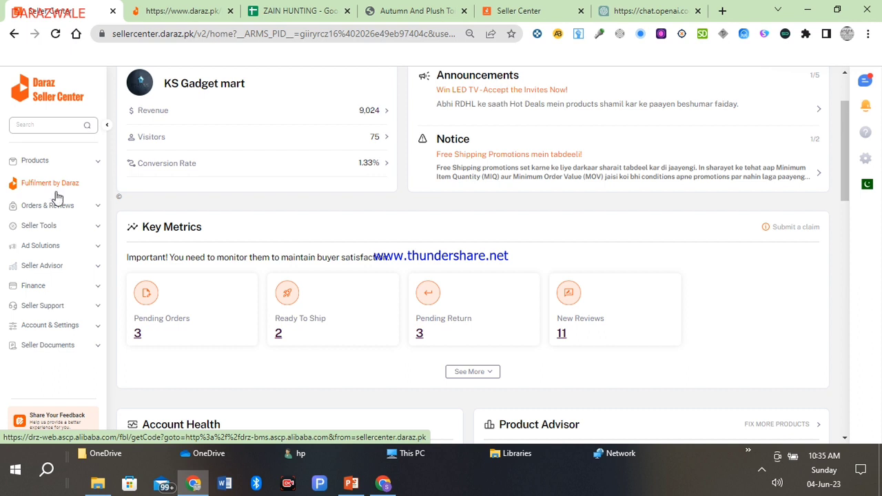
left_click(60, 233)
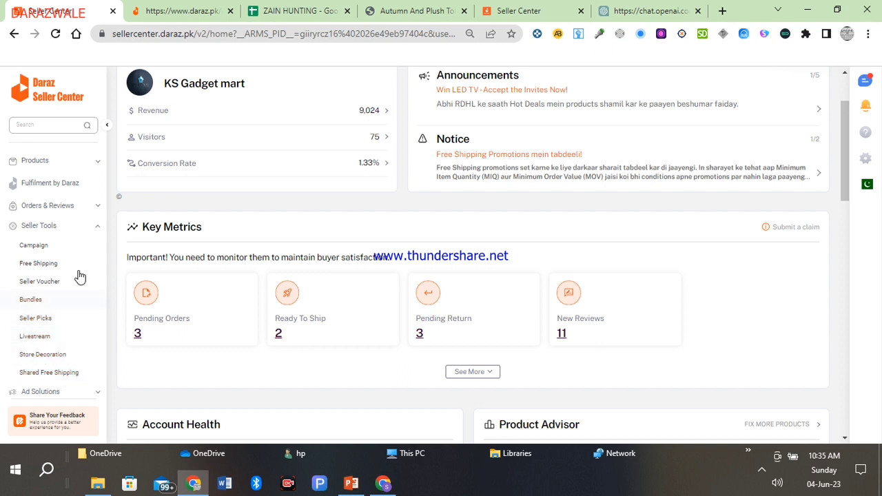
left_click(98, 227)
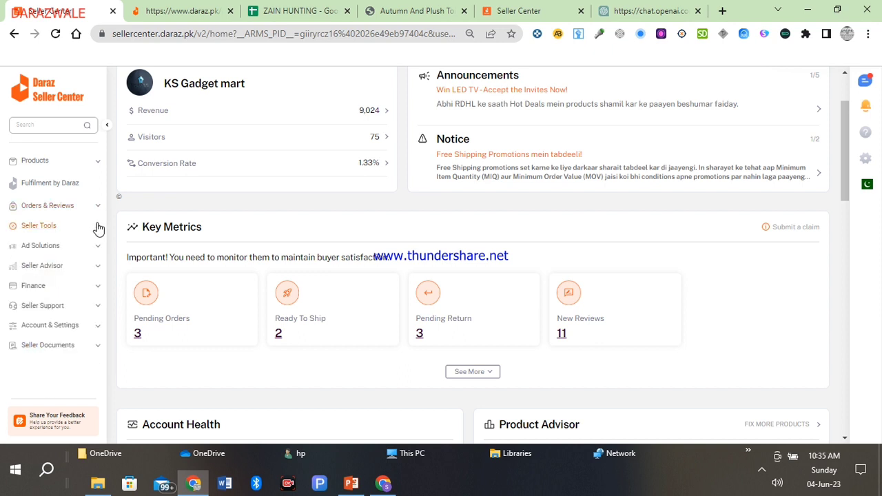
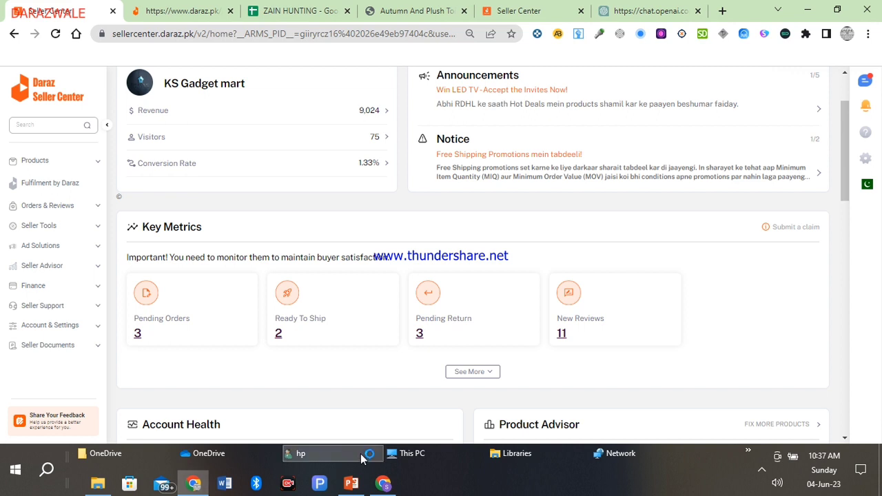
Step: Glance at the course outline, then leave the product edit page for the SEOAVE7 home dashboard
left_click(352, 485)
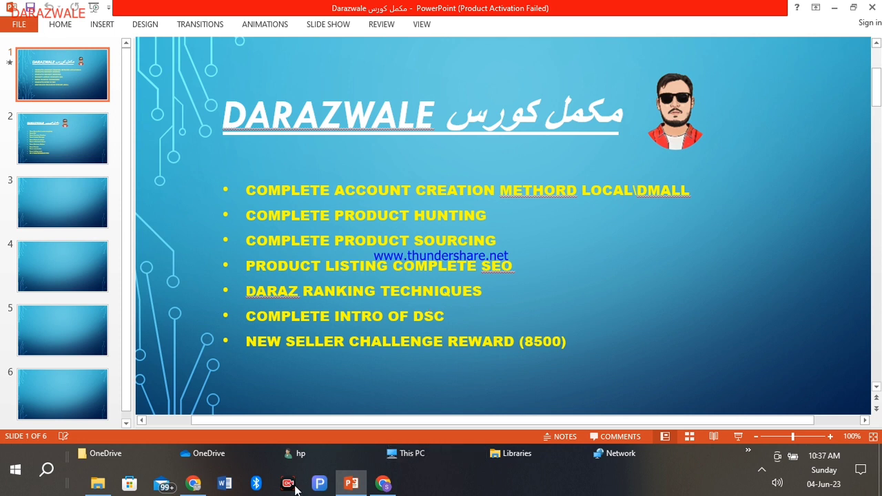
left_click(195, 484)
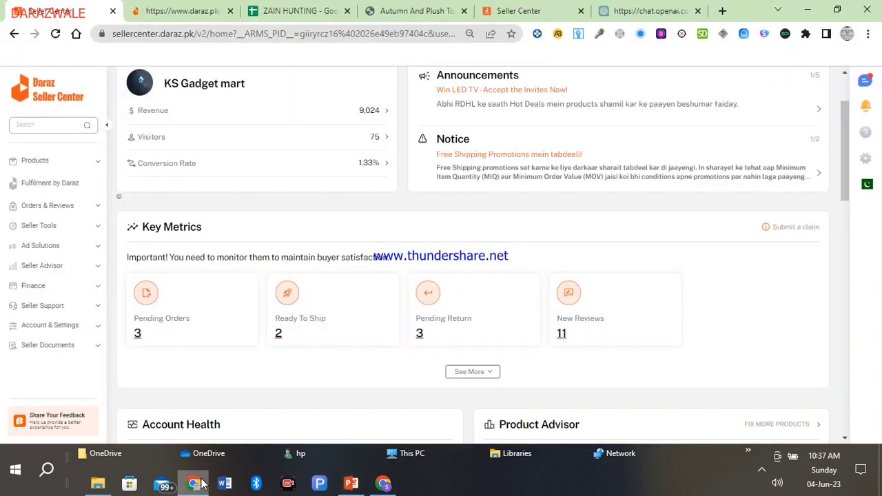
left_click(390, 488)
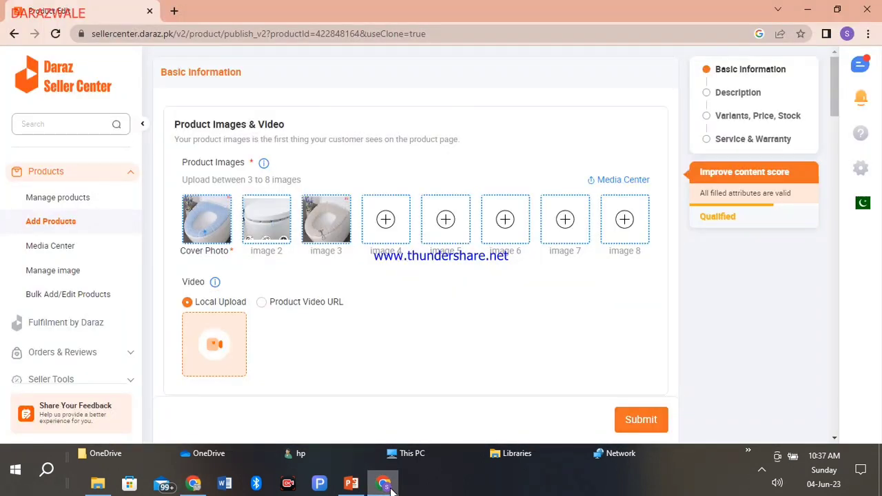
left_click(55, 66)
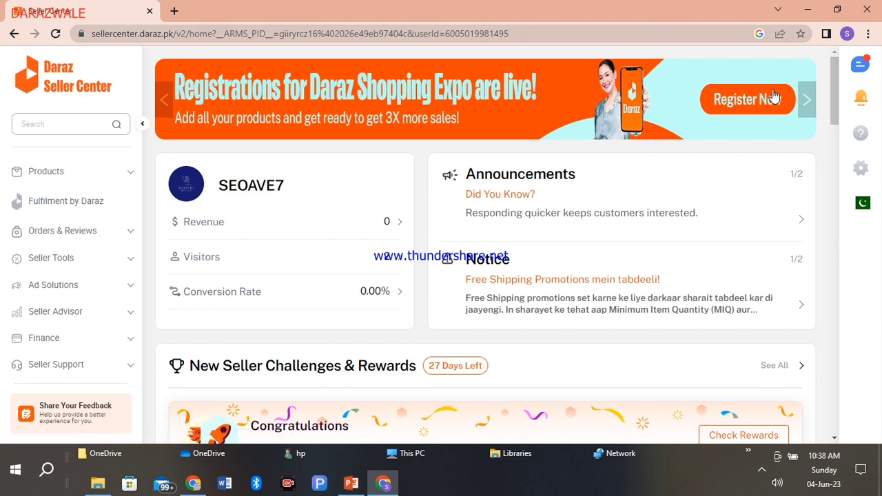
Step: Join the 'Join a Daraz Campaign' new seller challenge, continue to the campaign portal, then go back
left_click_drag(835, 81, 832, 148)
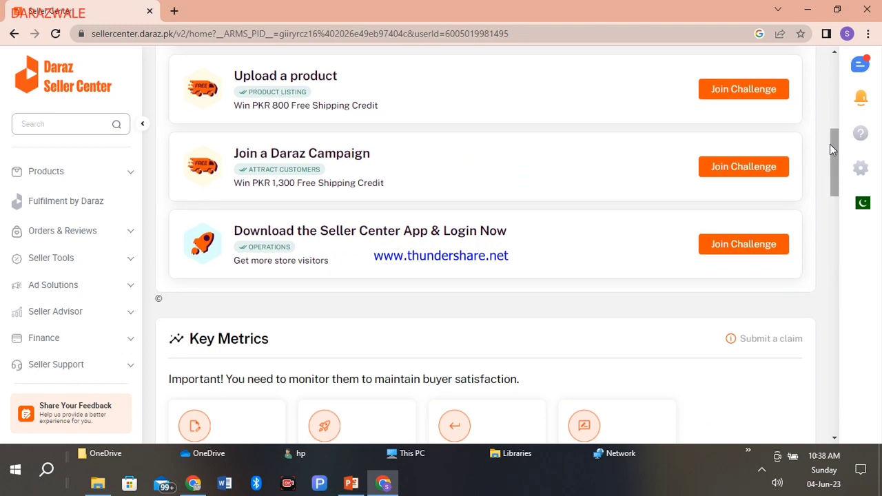
left_click_drag(838, 136, 836, 104)
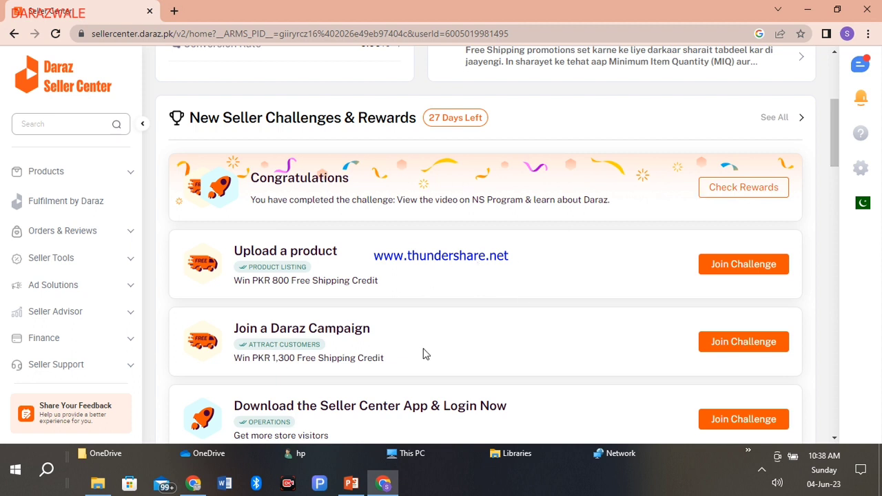
left_click_drag(832, 139, 833, 160)
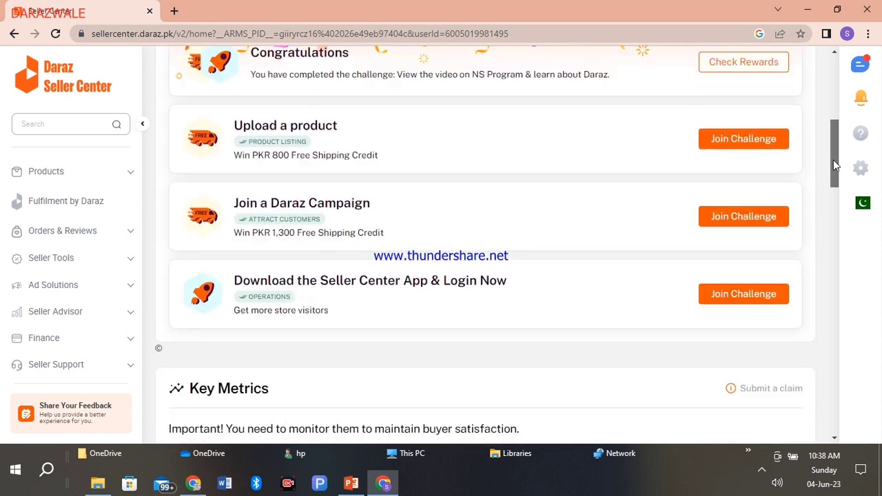
left_click(769, 226)
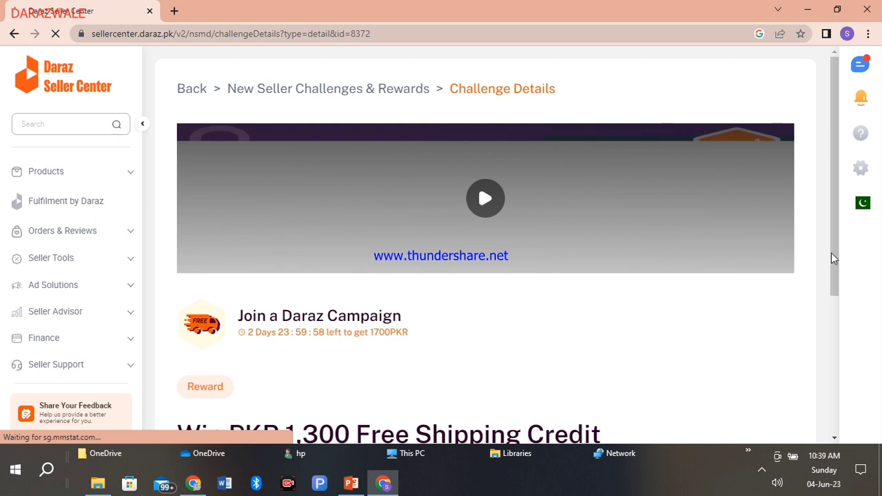
scroll(833, 274, "down", 2)
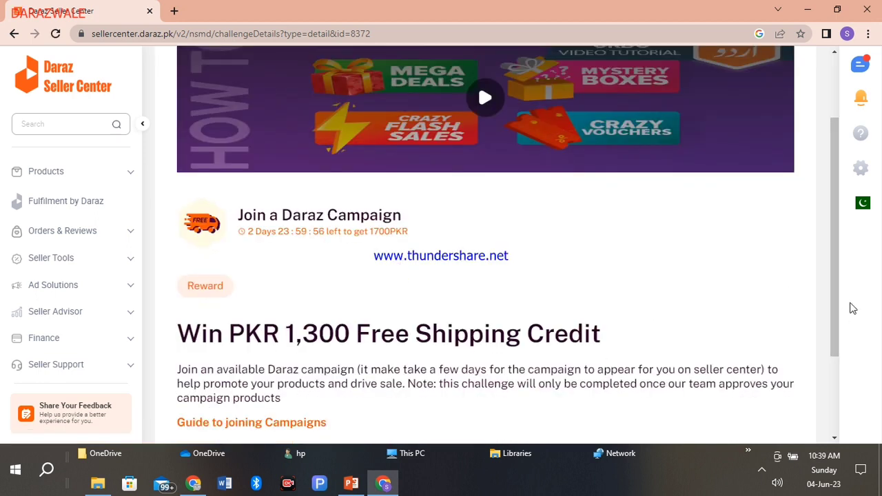
left_click_drag(839, 300, 837, 370)
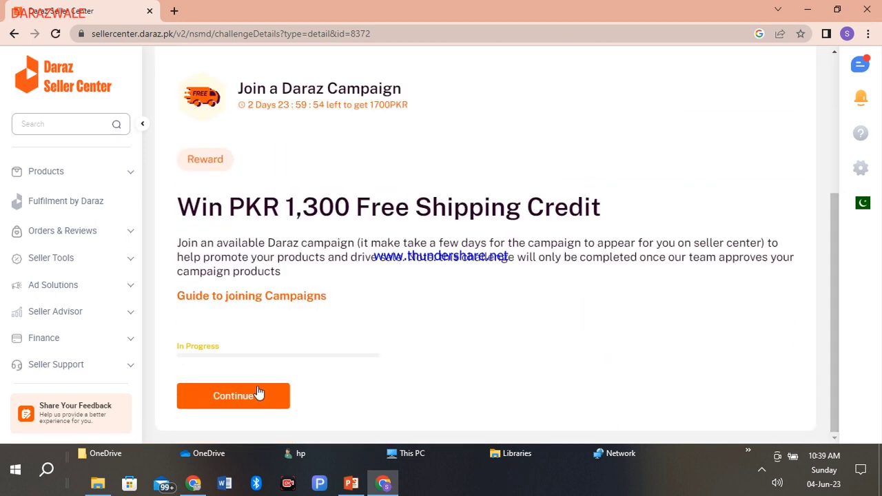
left_click(258, 394)
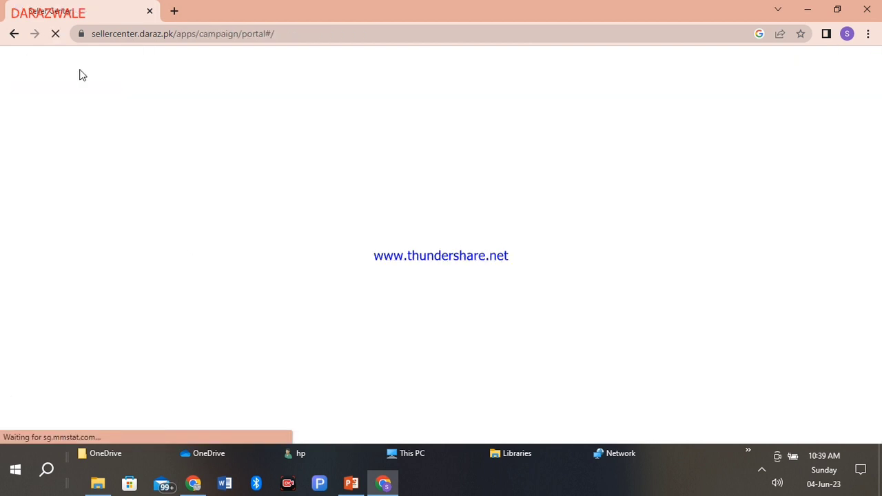
left_click(13, 35)
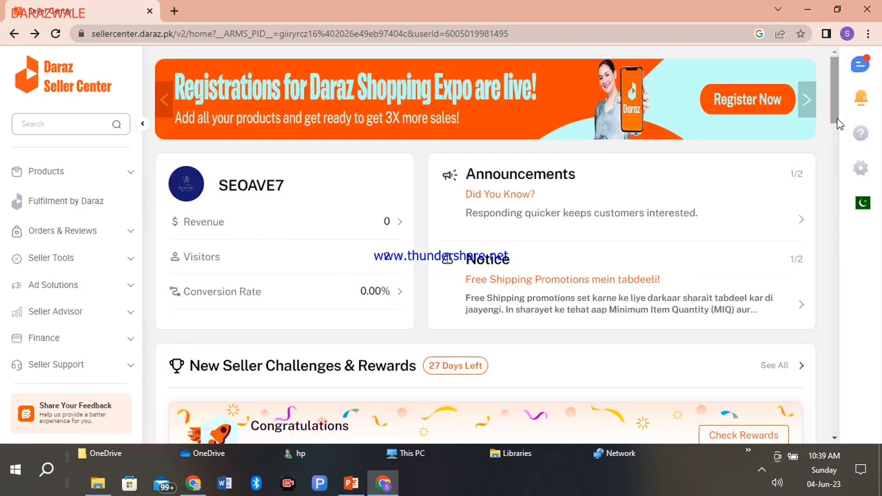
left_click_drag(836, 119, 841, 184)
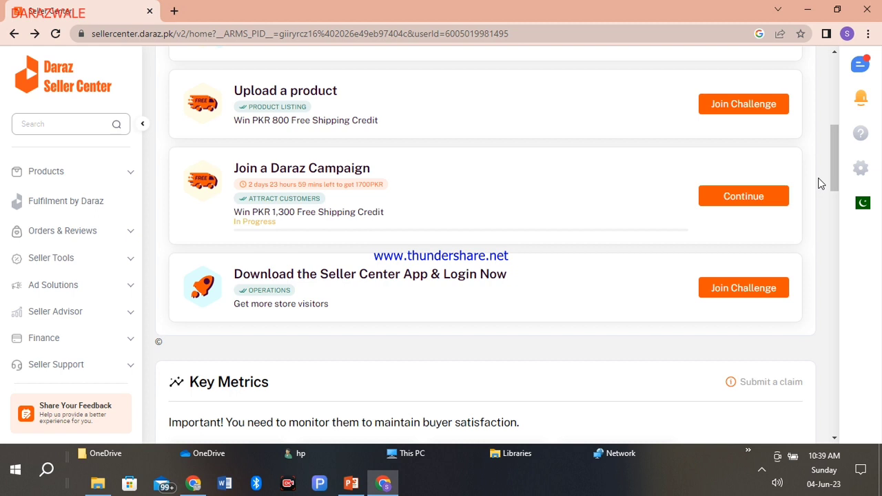
Step: View slide 2's remaining course topics, then minimize PowerPoint and both Chrome windows
left_click(351, 484)
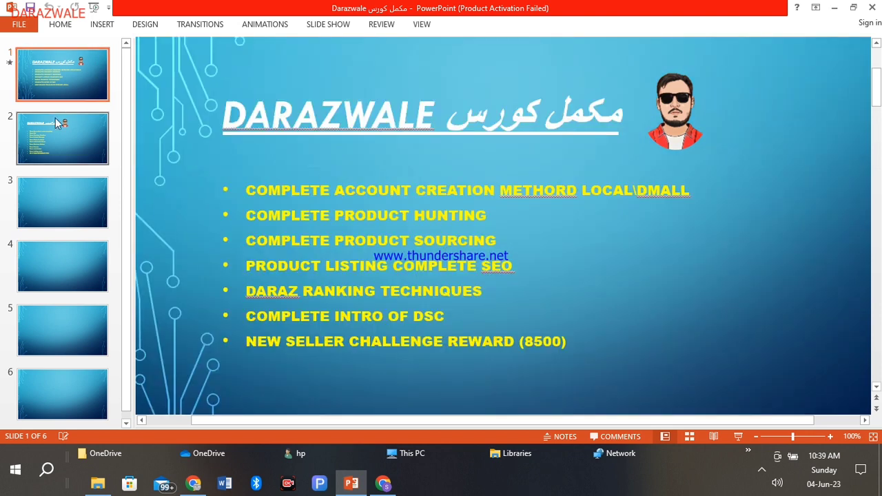
left_click(55, 123)
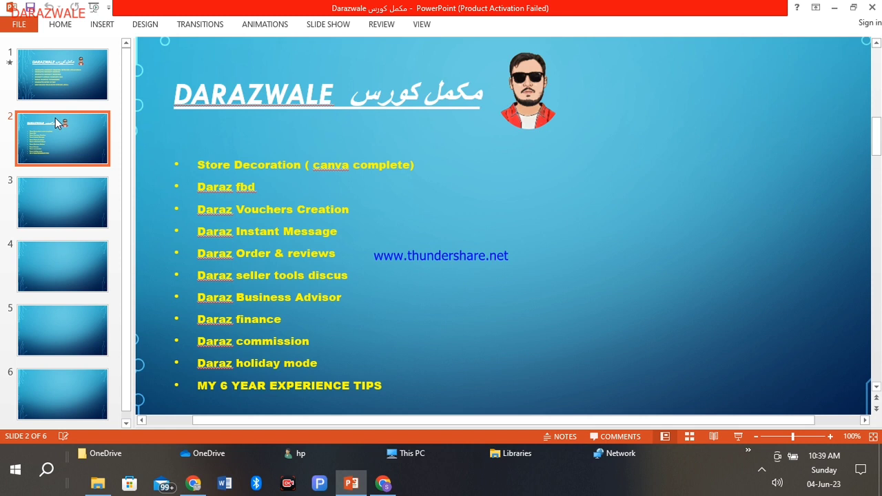
left_click(836, 8)
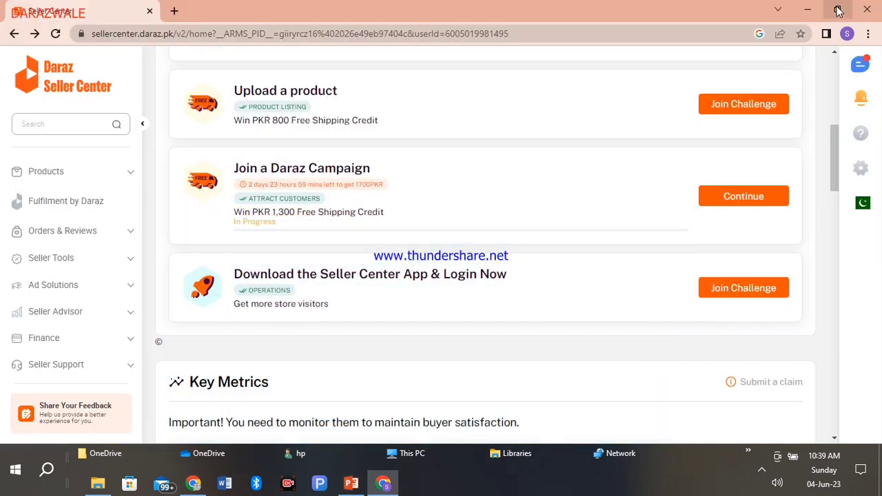
left_click(838, 11)
left_click(806, 10)
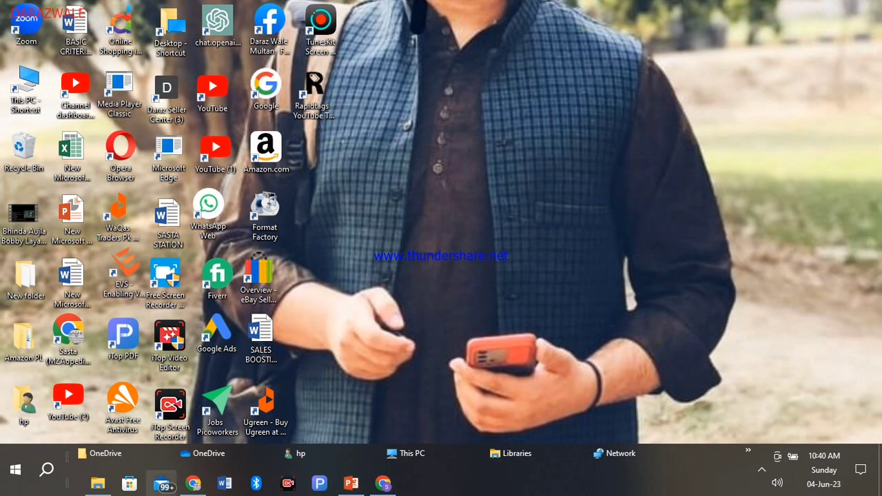
Step: Search for canva in a new tab, go to canva.com, and open the Ecommerce Shopping Logo design
left_click(192, 483)
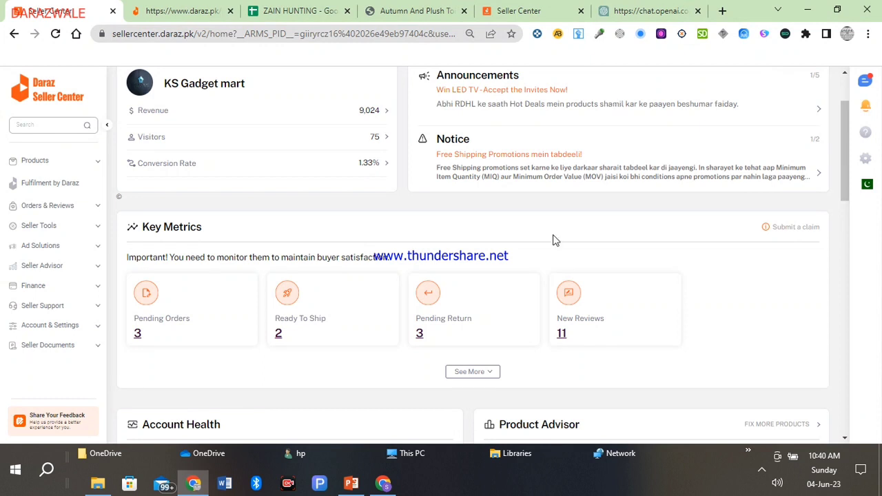
left_click(727, 14)
type("canva")
key("Return")
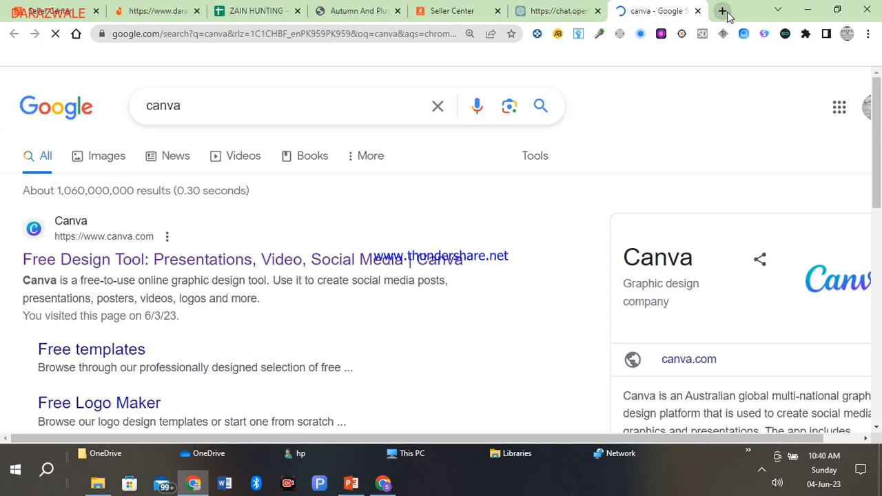
left_click(320, 267)
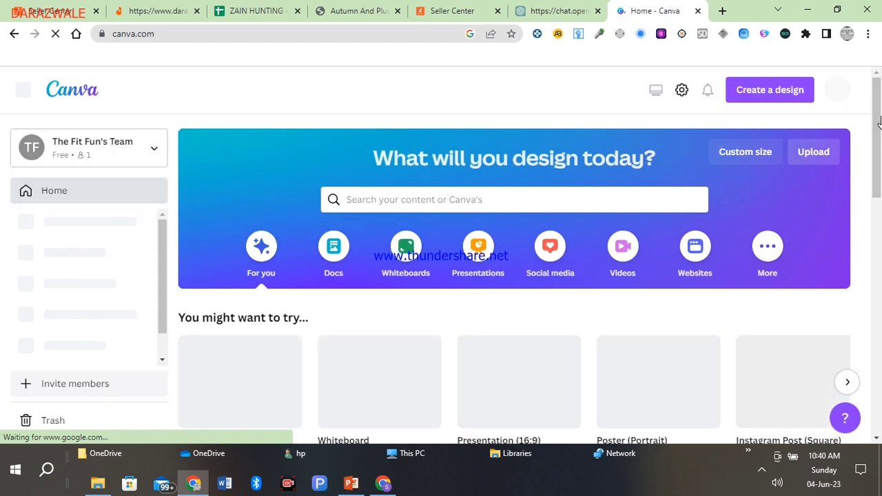
left_click_drag(877, 103, 877, 198)
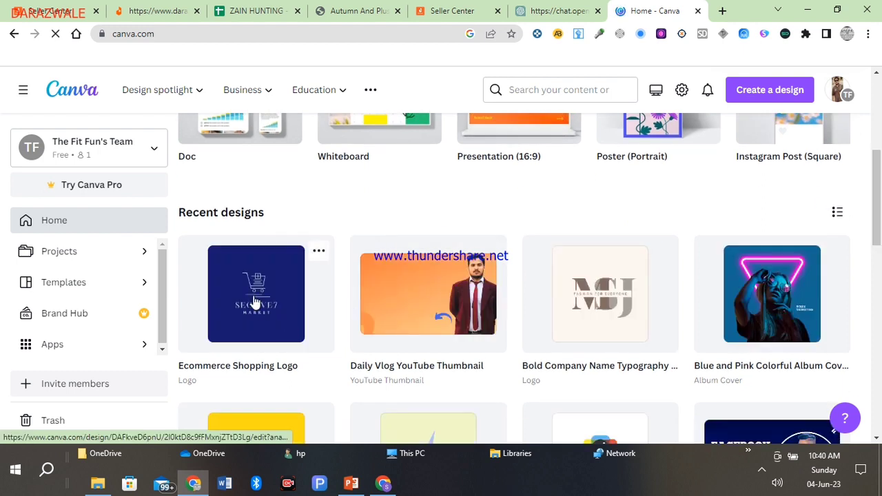
left_click(253, 300)
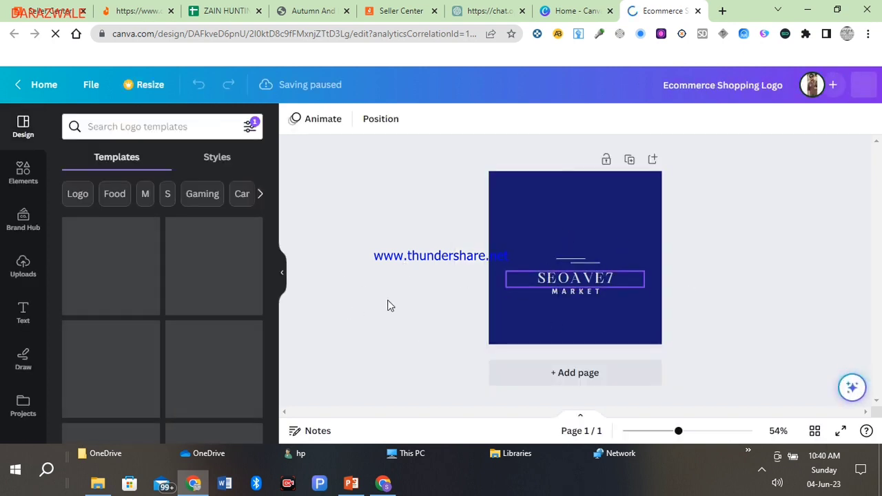
Step: Search the Seller Center sidebar for 'stor' and open Store Decoration
left_click(388, 487)
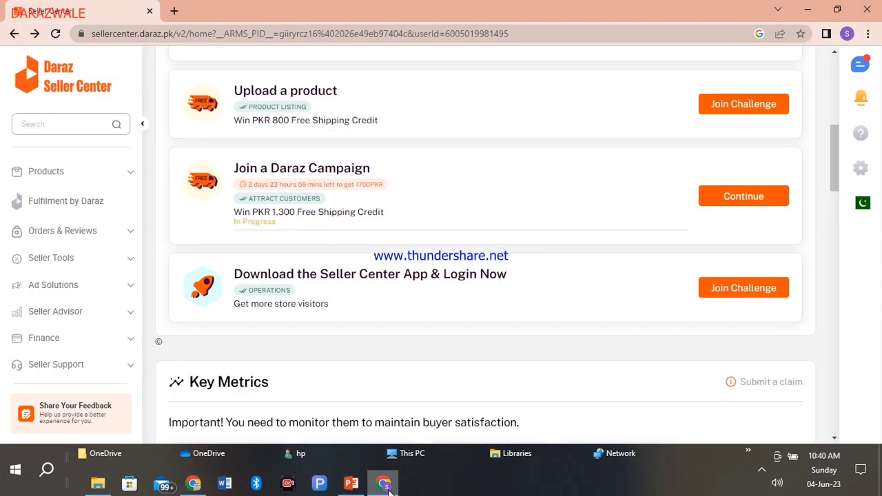
left_click(90, 260)
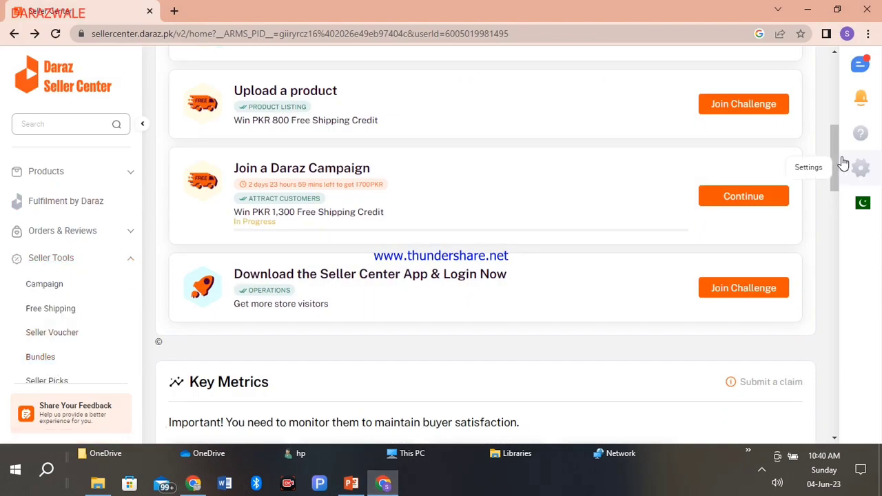
left_click_drag(837, 175, 836, 209)
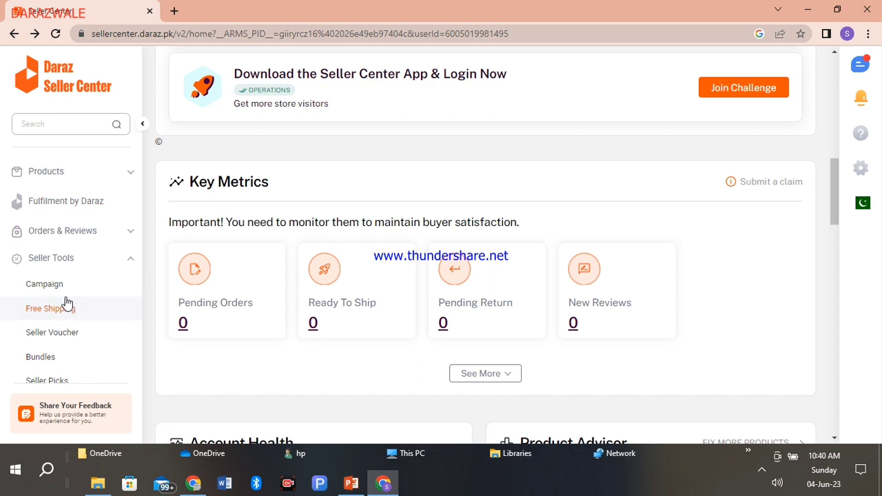
left_click_drag(144, 277, 11, 419)
left_click(101, 417)
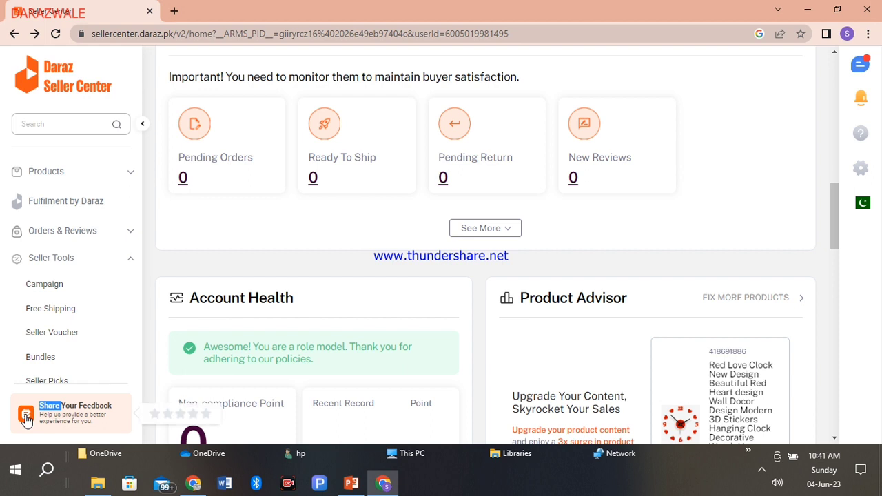
triple_click(26, 419)
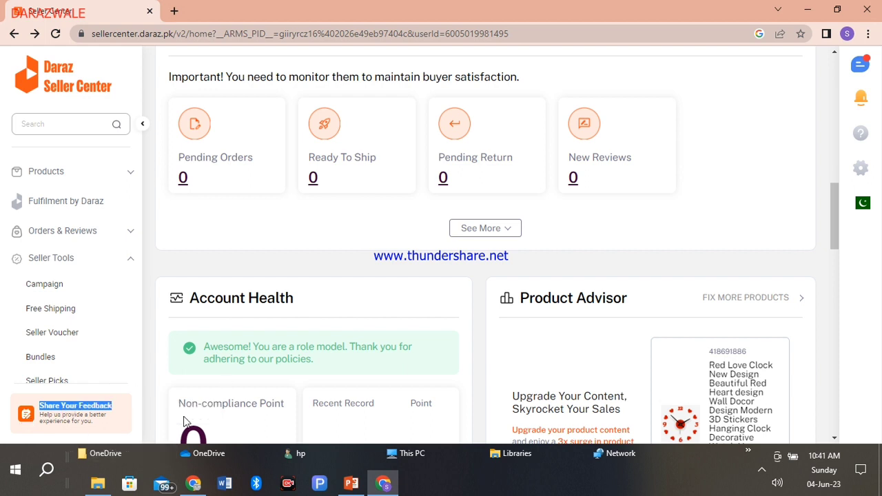
left_click(89, 125)
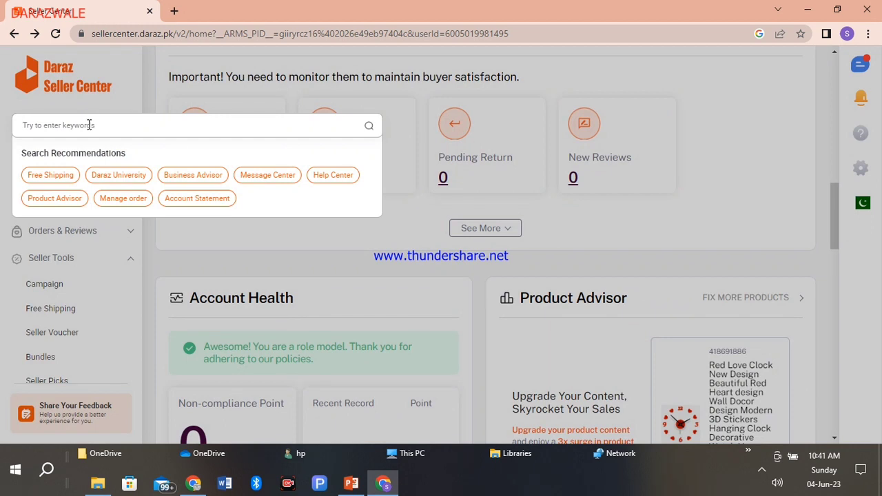
type("sto")
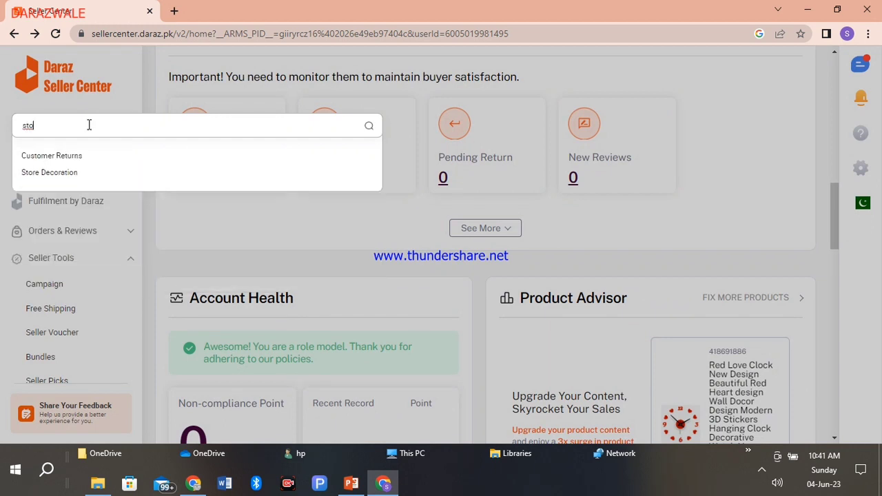
type("re")
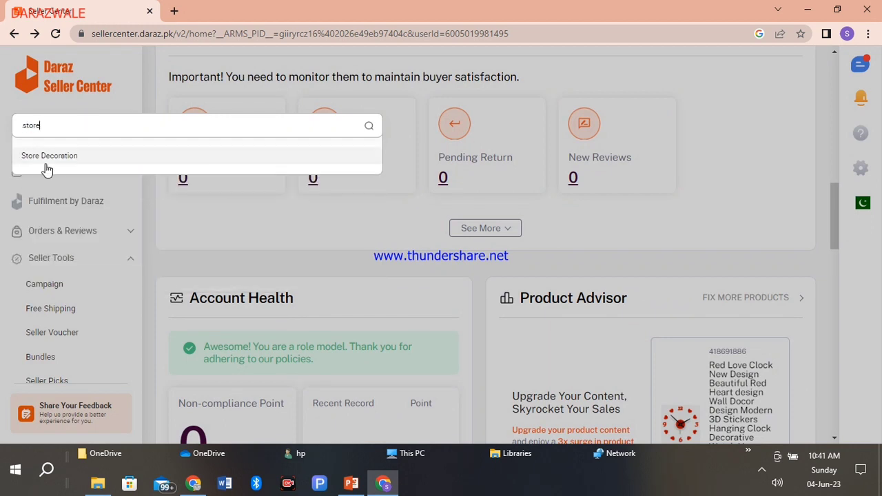
left_click(47, 168)
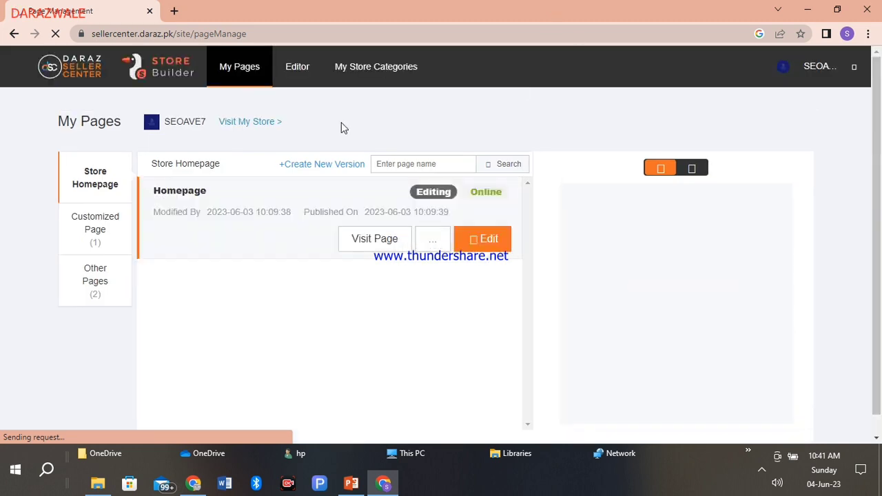
Step: Edit the store homepage and save its Store Header with the MARKET banner images and brand logo
left_click(490, 239)
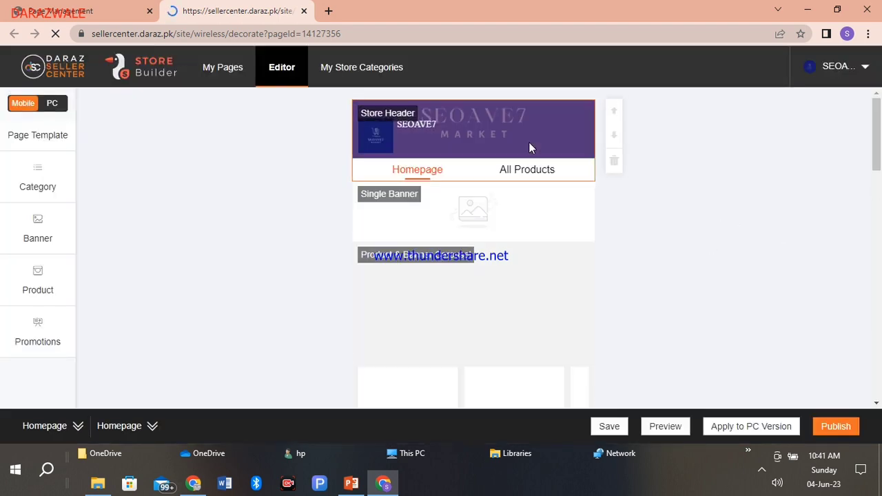
left_click(528, 141)
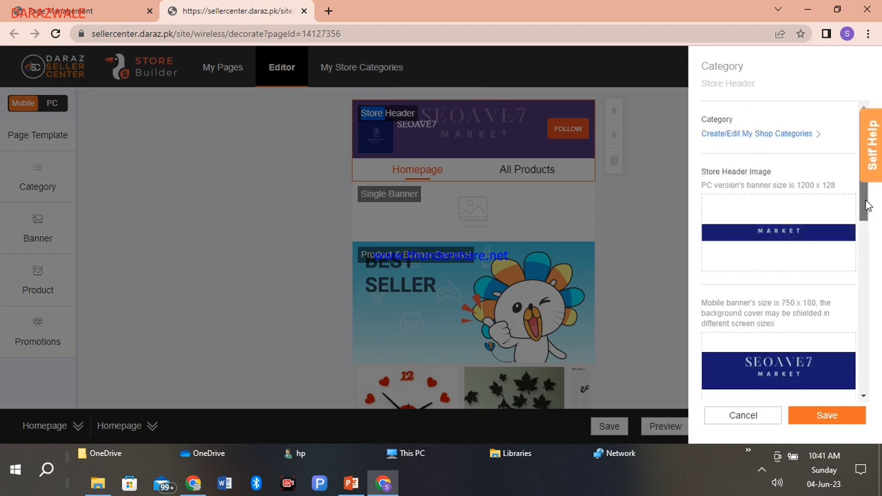
scroll(867, 214, "down", 1)
mouse_move(738, 186)
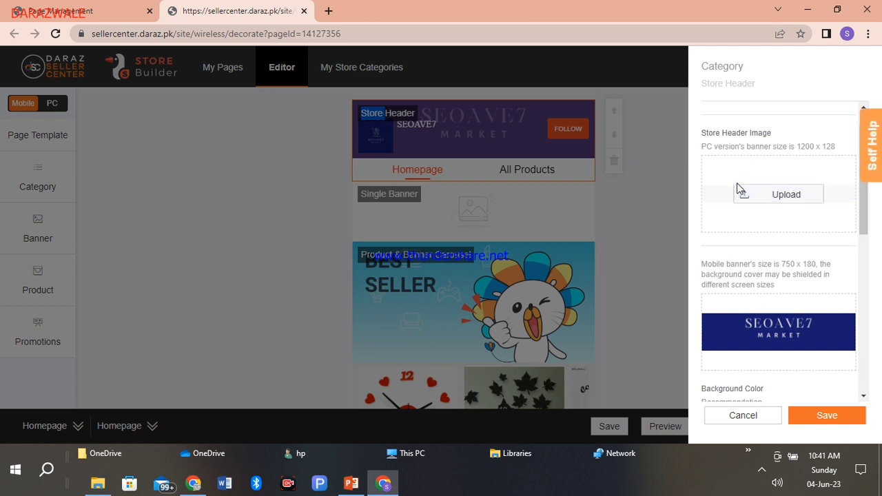
left_click(786, 196)
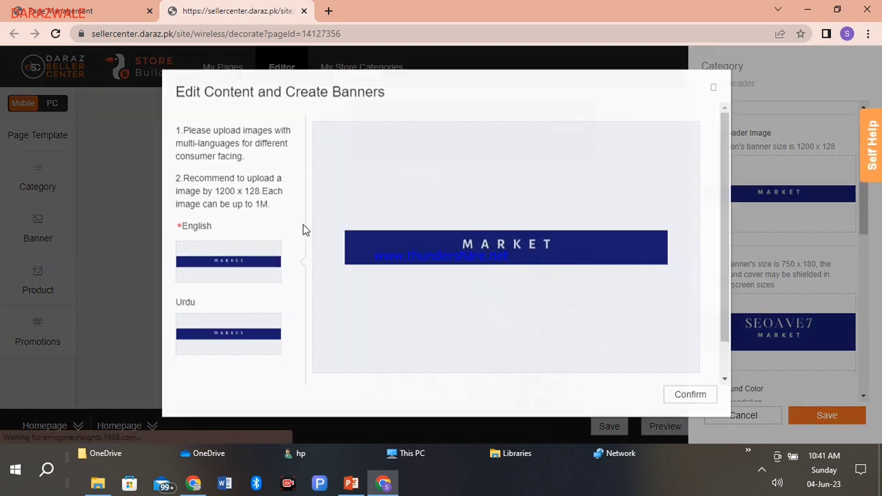
mouse_move(241, 250)
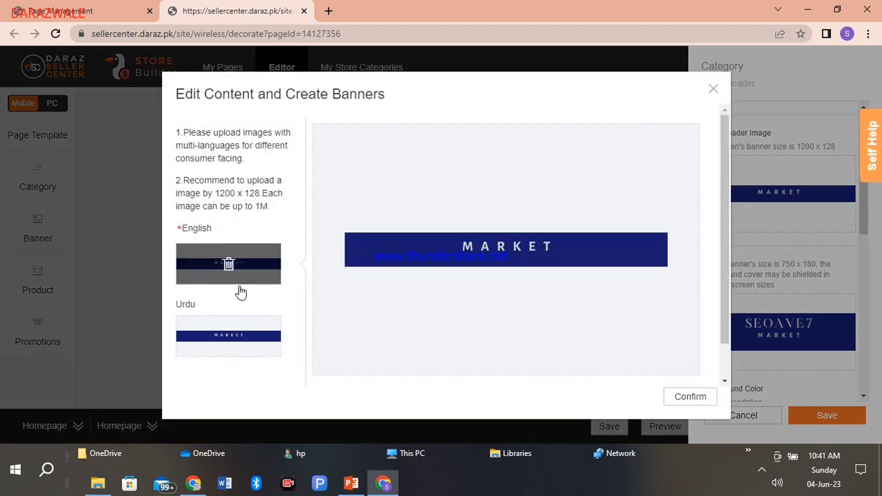
left_click(687, 398)
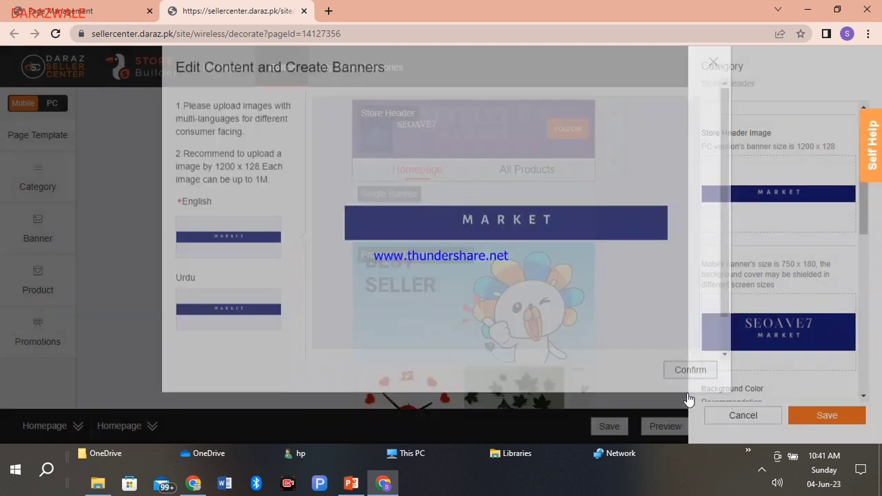
scroll(848, 248, "down", 3)
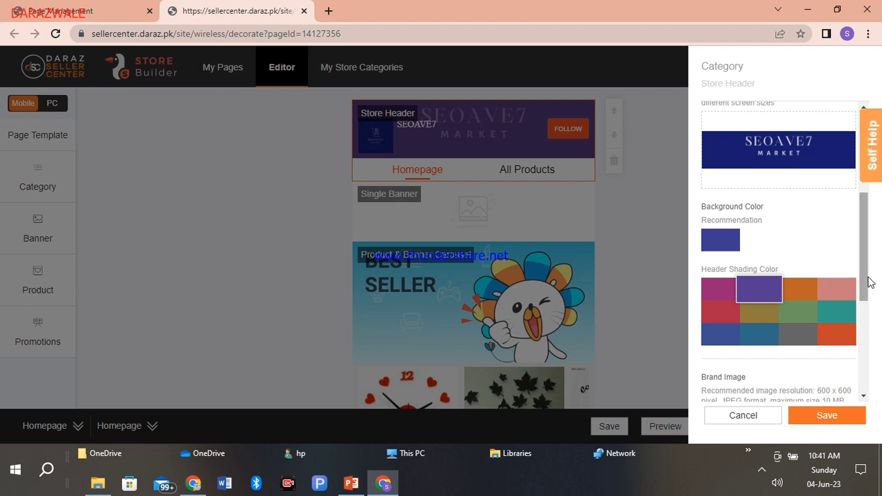
scroll(866, 317, "down", 3)
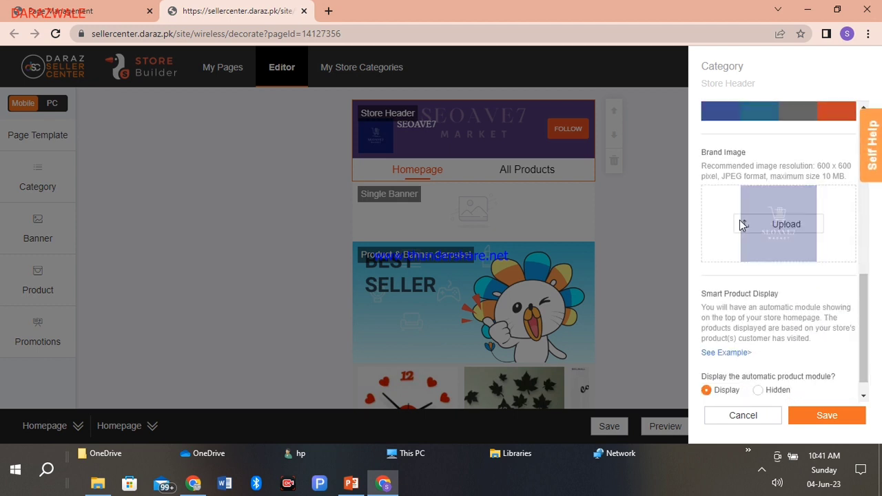
left_click(813, 221)
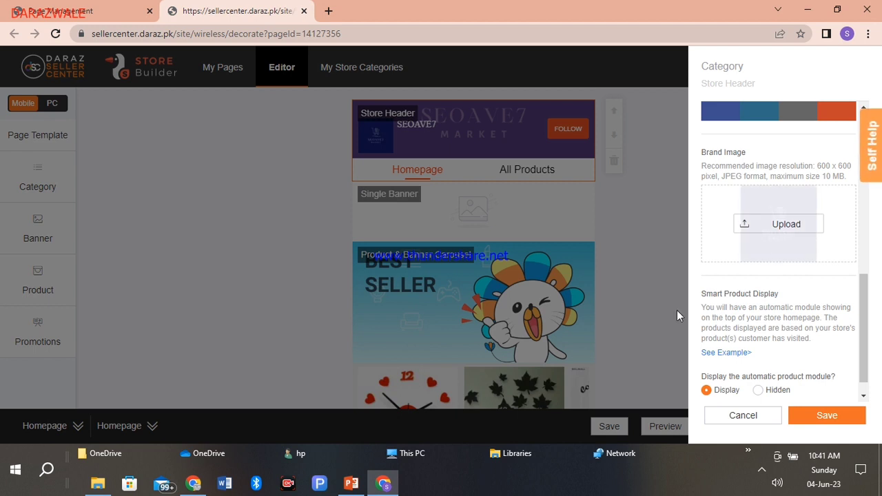
left_click(826, 416)
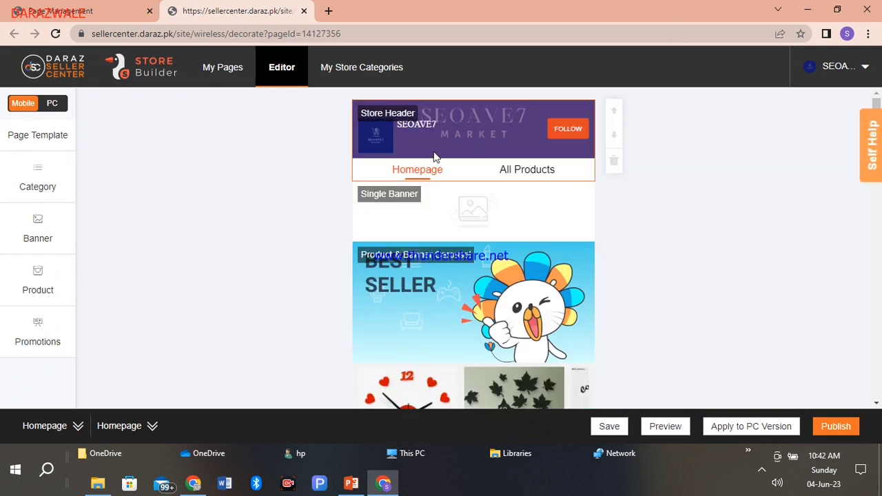
Step: Set the Single Banner to the Ecommerce Shopping Logo, cropped to a wide cart band, for English and Urdu
left_click(506, 200)
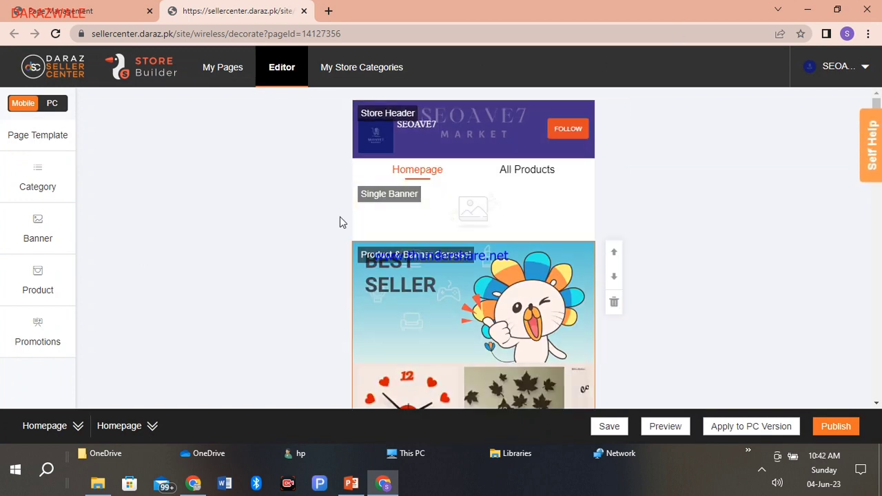
left_click(488, 204)
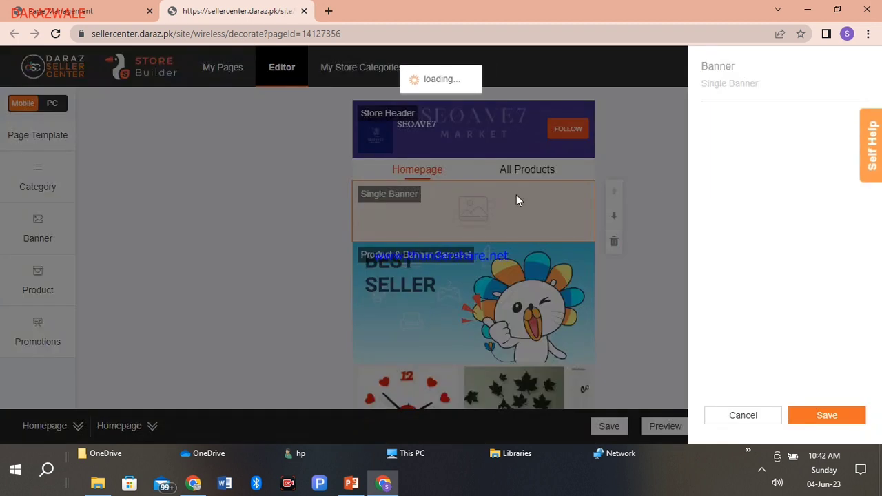
mouse_move(779, 167)
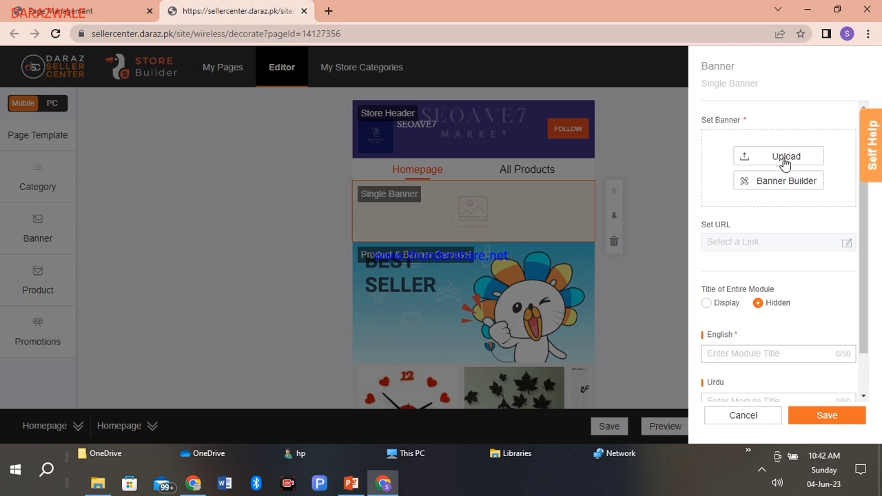
left_click(783, 158)
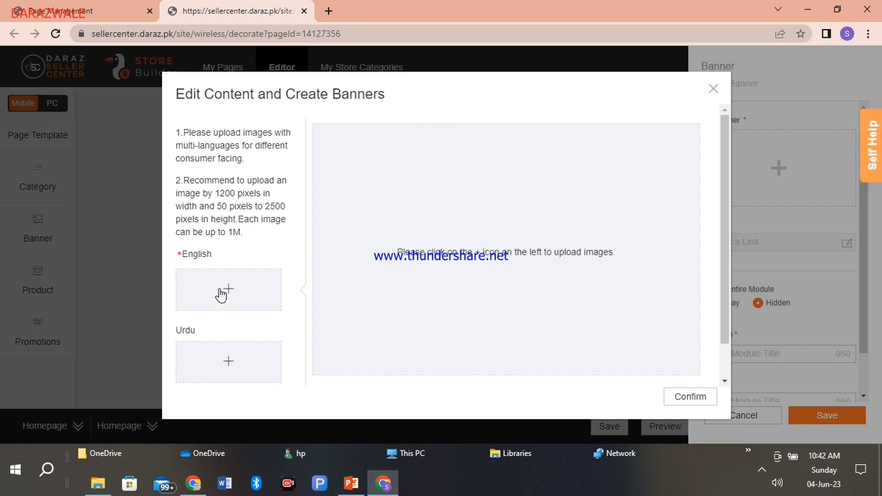
left_click(234, 293)
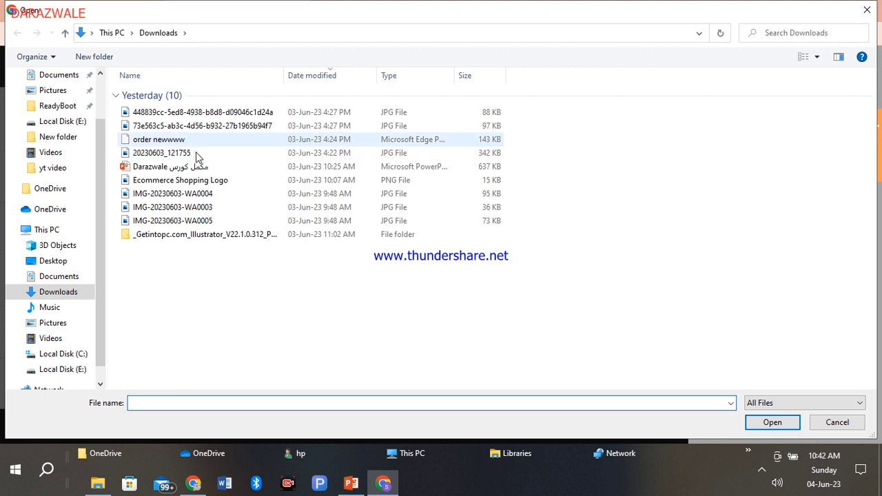
double_click(204, 178)
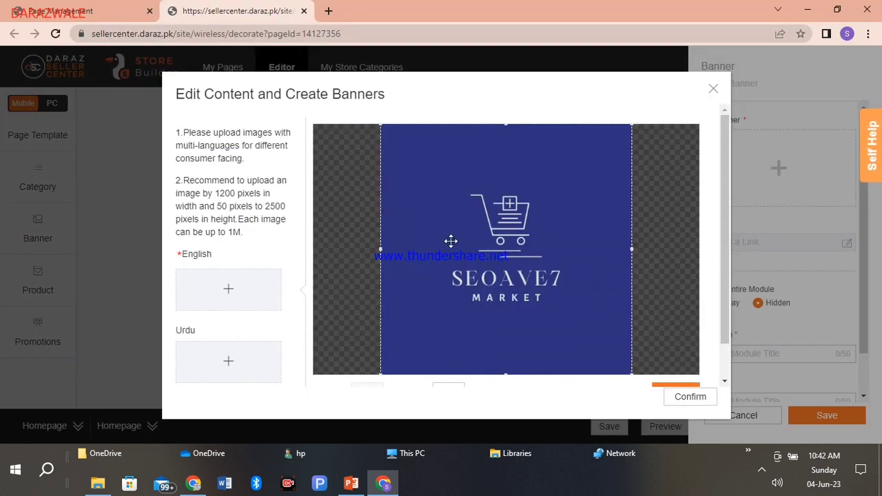
left_click_drag(568, 125, 571, 202)
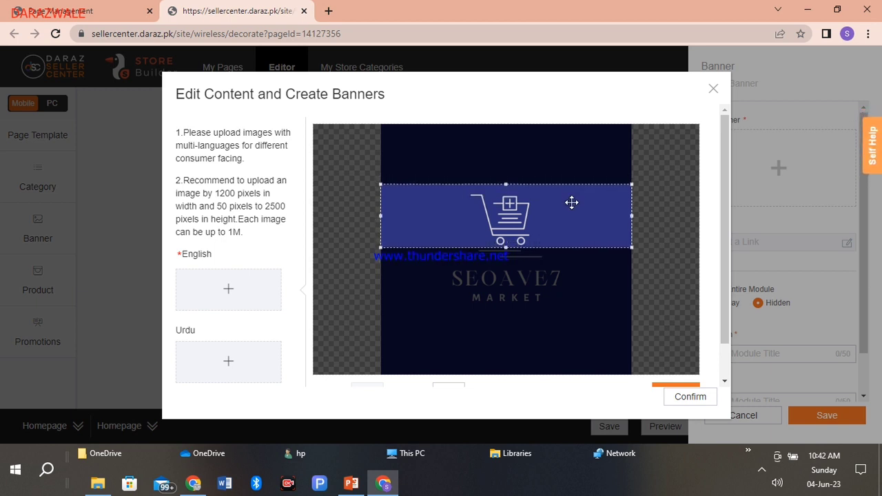
left_click(655, 388)
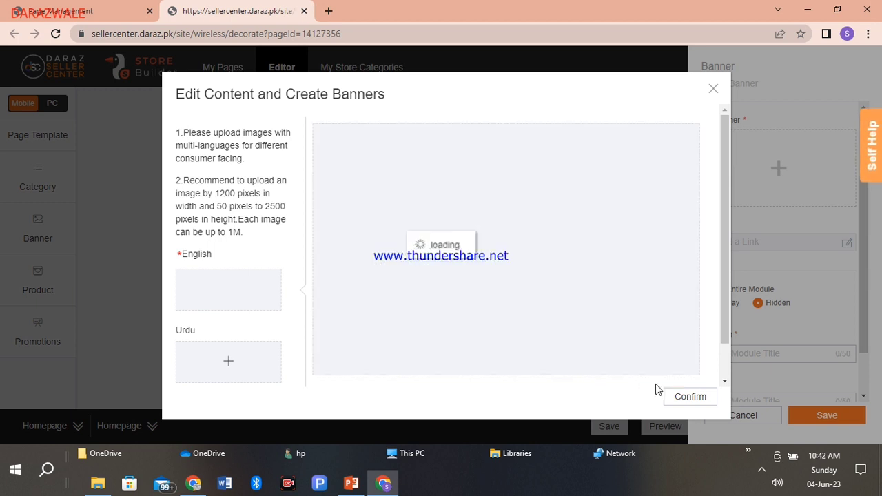
left_click(692, 402)
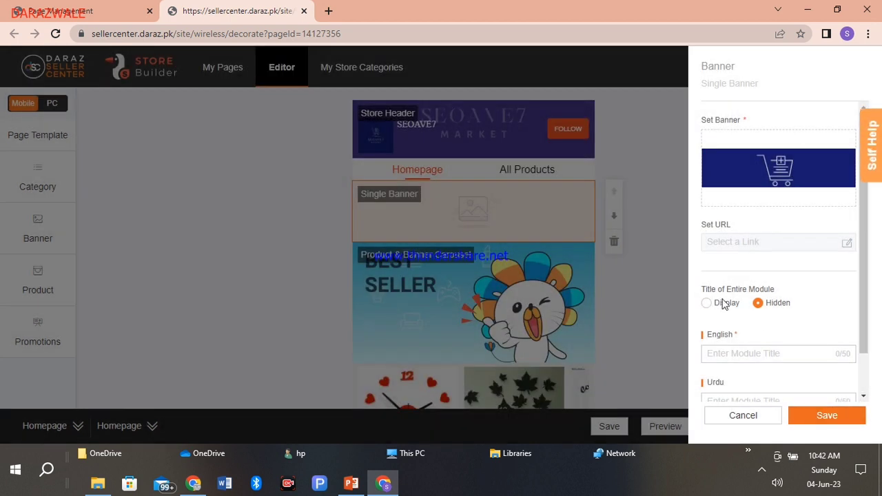
Step: Display the banner title 'daraz sale' and save the single banner settings
left_click(721, 305)
left_click(747, 352)
type("d")
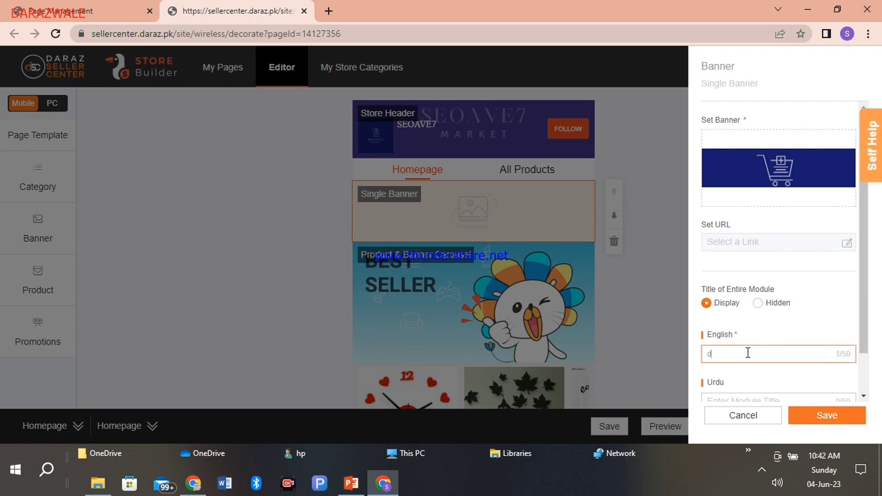
type("araz sale")
left_click(831, 418)
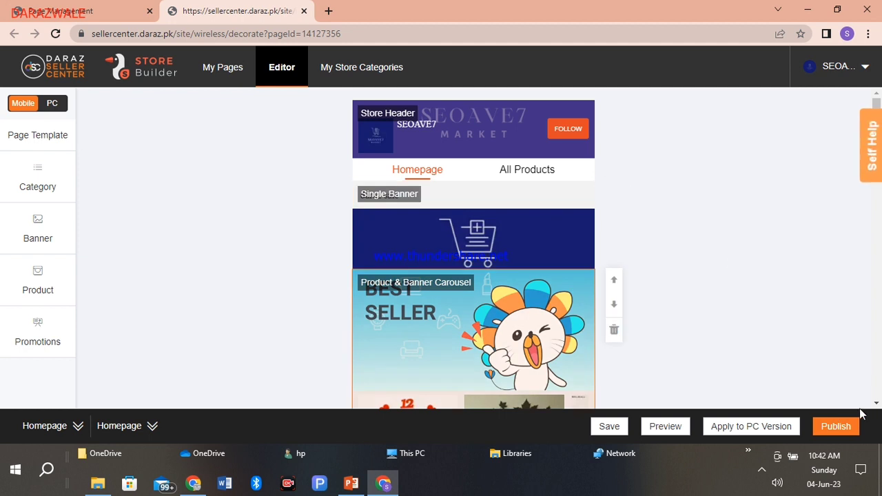
left_click(836, 426)
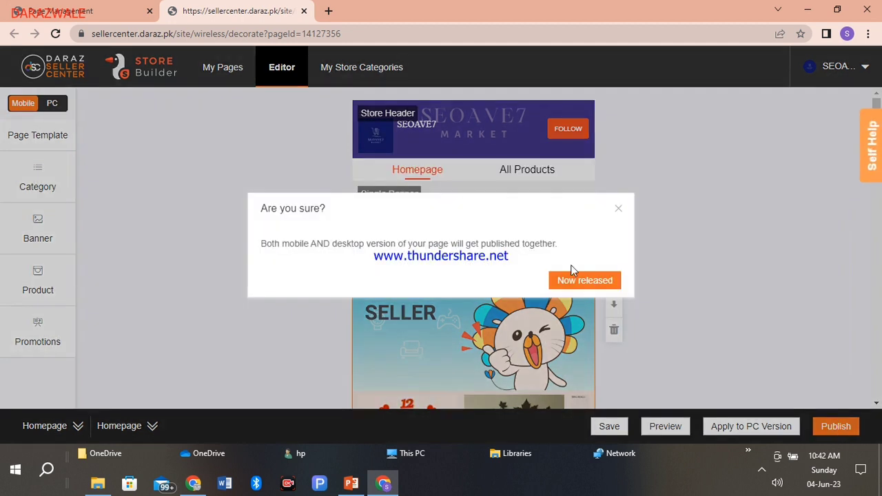
left_click(619, 209)
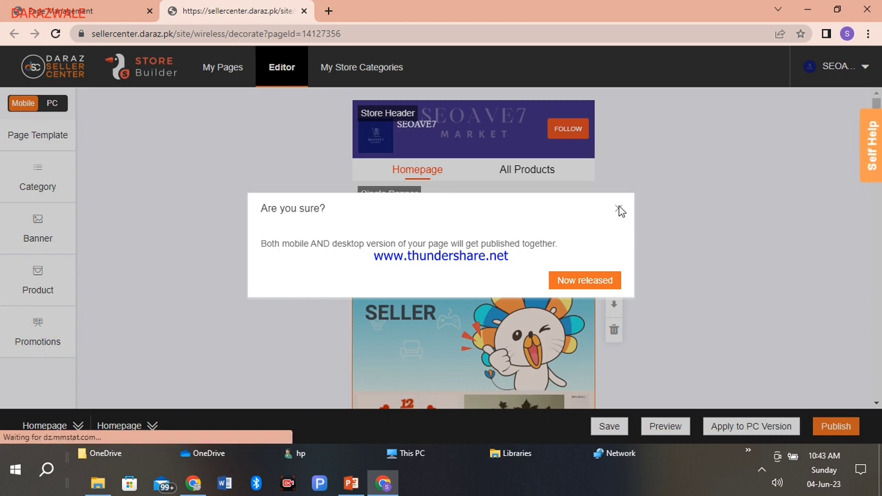
Step: Add a Product Recommendation module to the homepage and publish the mobile and desktop pages
left_click(43, 219)
left_click(36, 289)
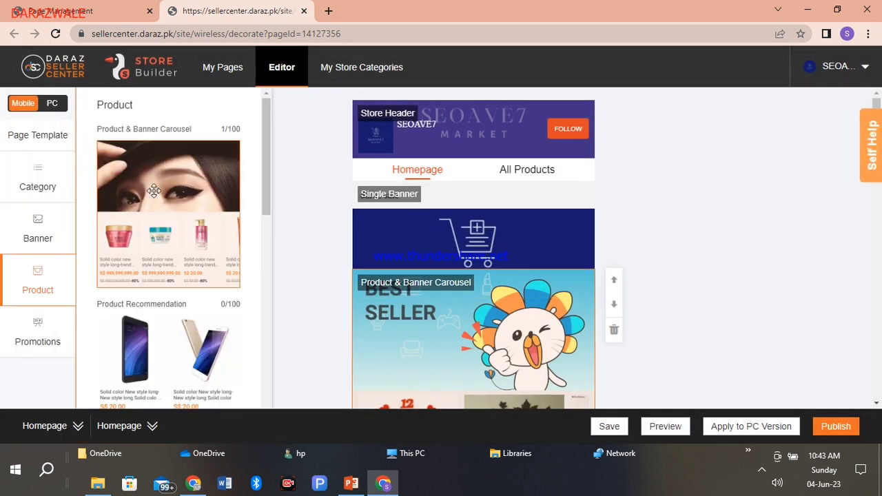
left_click_drag(165, 370, 820, 309)
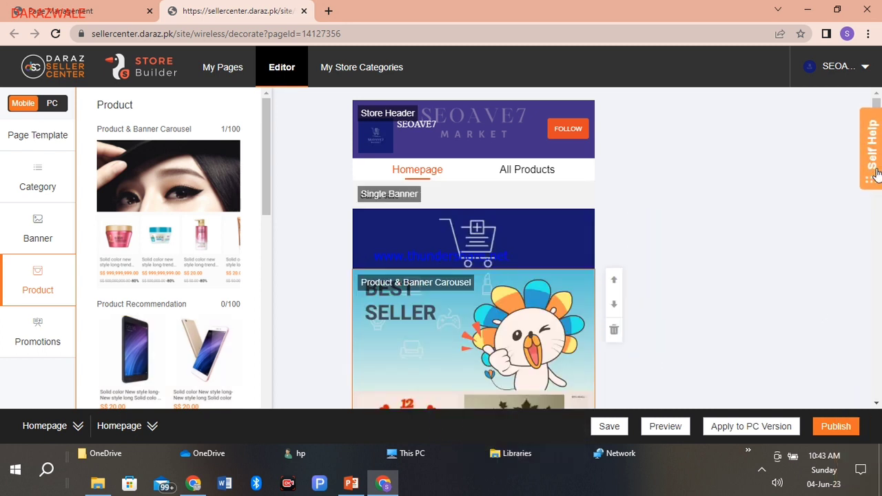
left_click_drag(876, 104, 821, 210)
left_click_drag(144, 348, 425, 192)
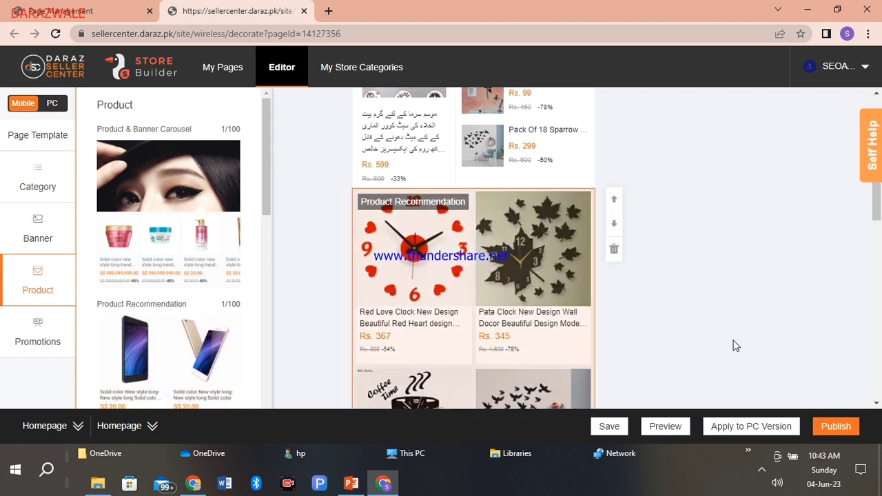
left_click(834, 428)
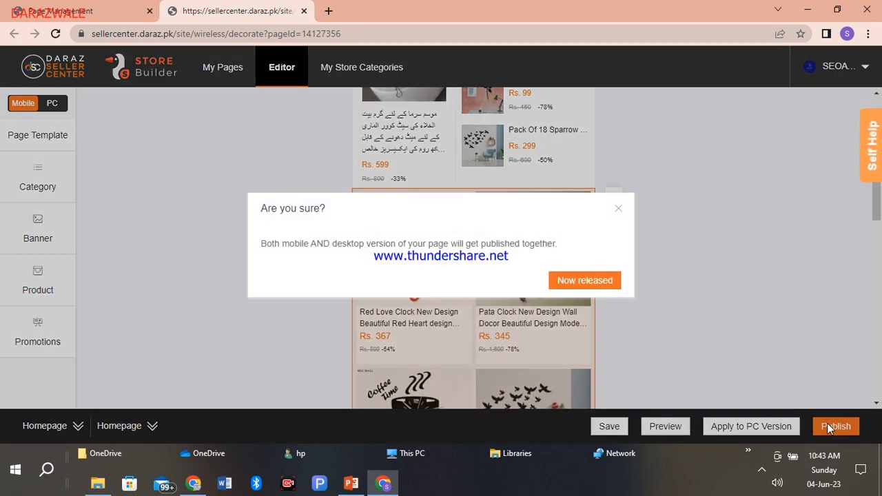
left_click(597, 281)
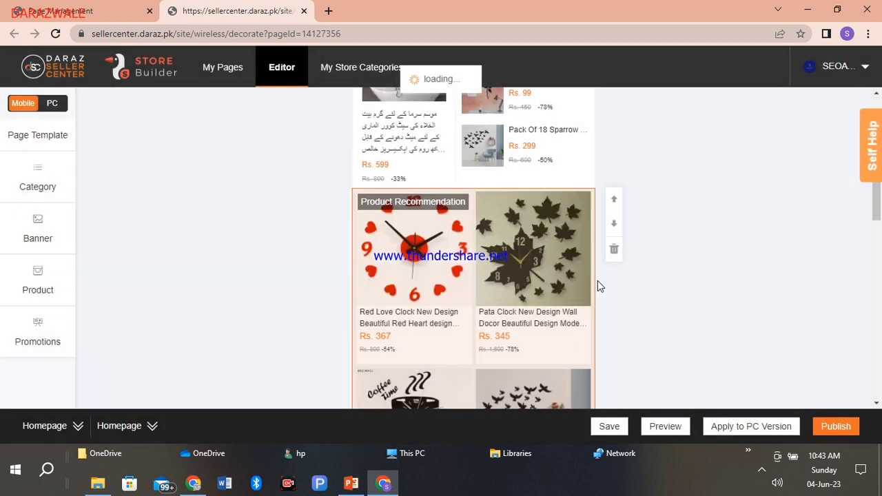
Step: Check slide 2 of the course outline, then return to the Ecommerce Shopping Logo design in Canva
left_click(352, 484)
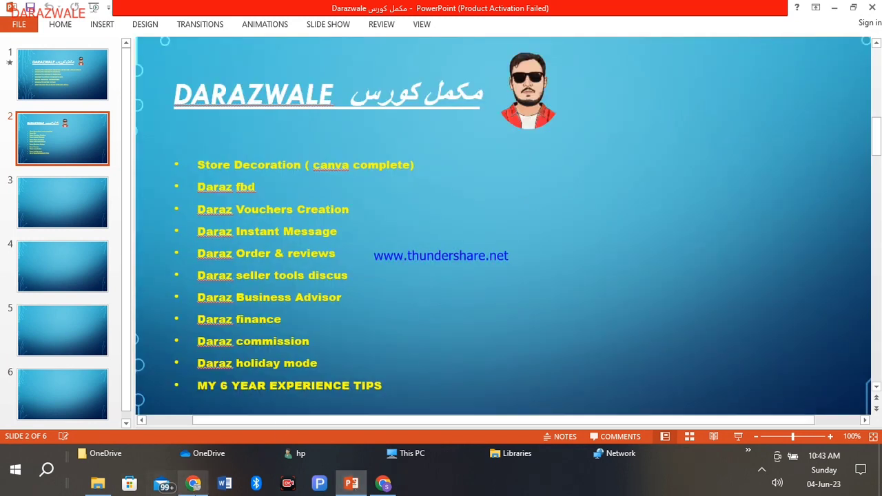
left_click(205, 484)
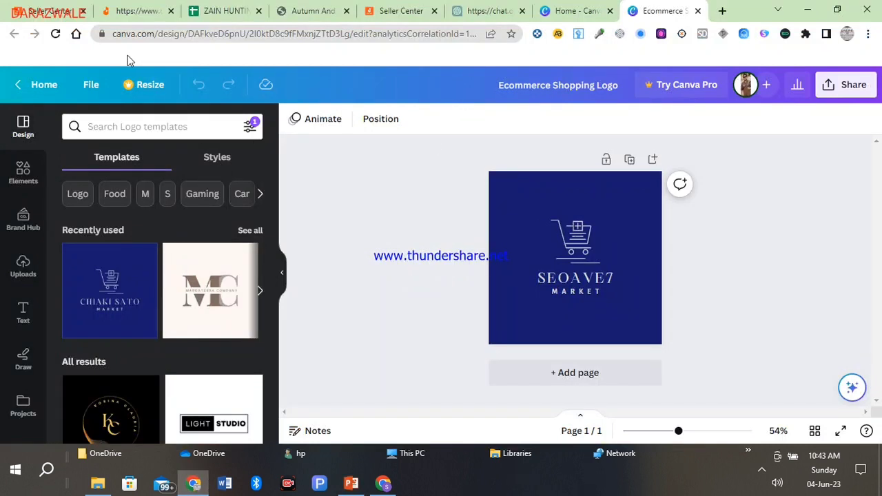
Step: Search Canva logo templates for 'shoping poster', browse the results, then return to the PowerPoint outline
left_click(131, 120)
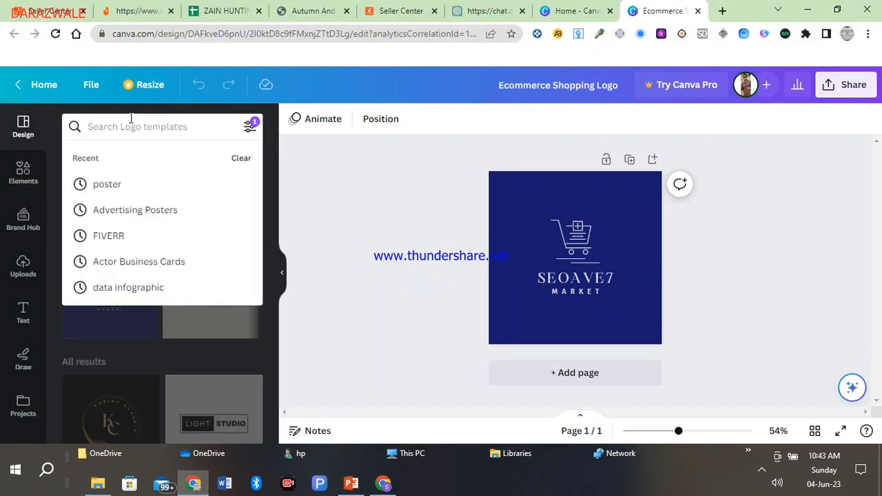
left_click(131, 119)
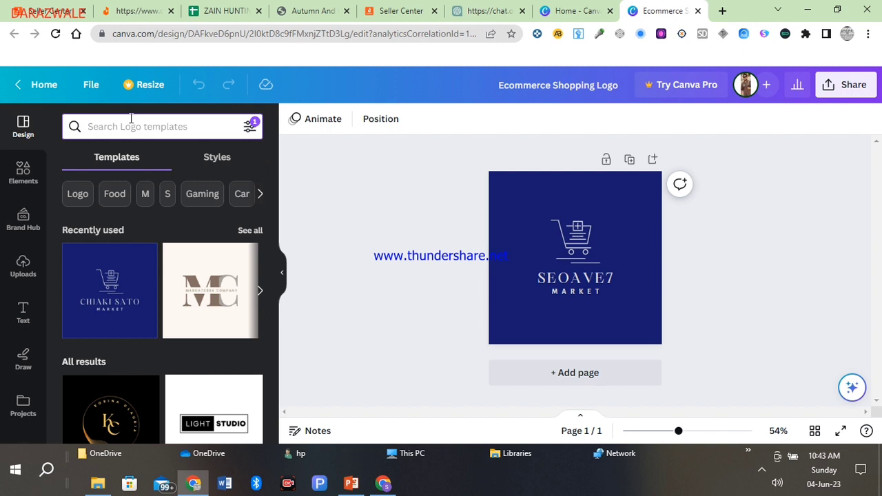
type("shopin")
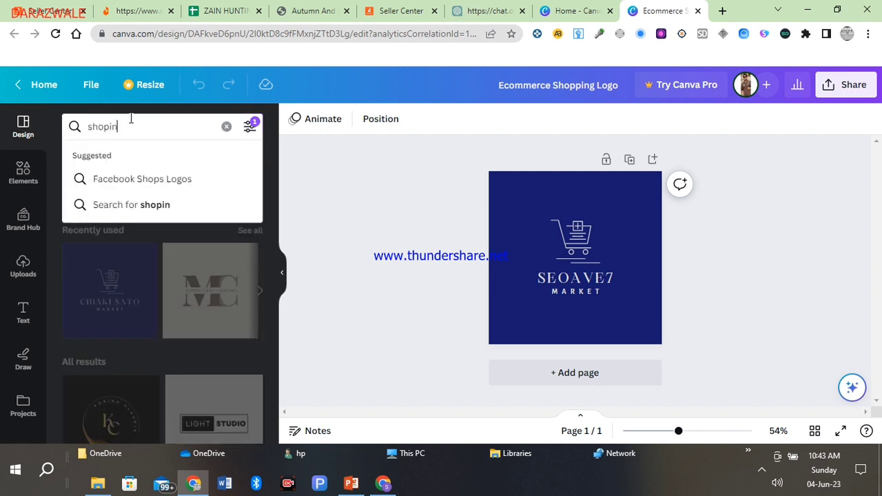
type("g poster")
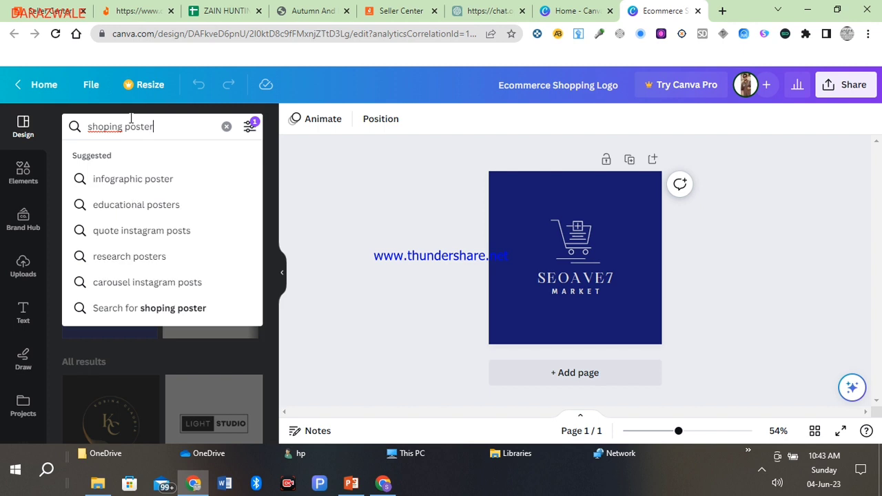
key("Return")
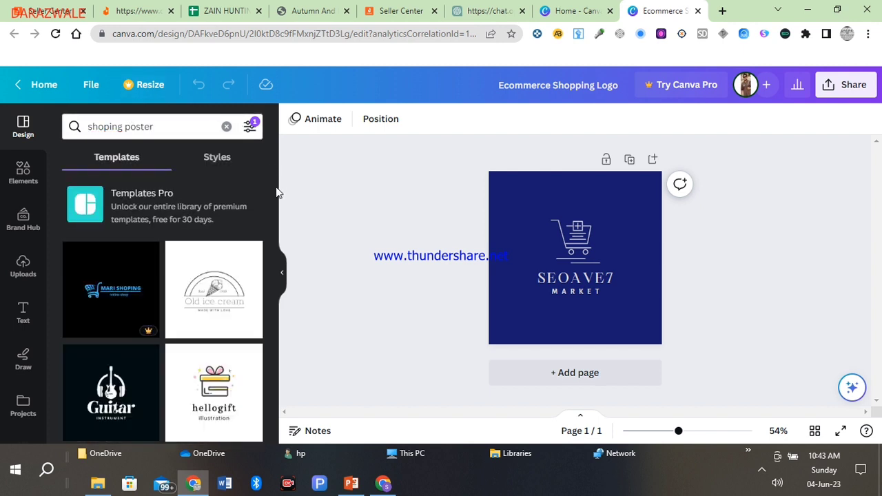
left_click_drag(275, 191, 276, 301)
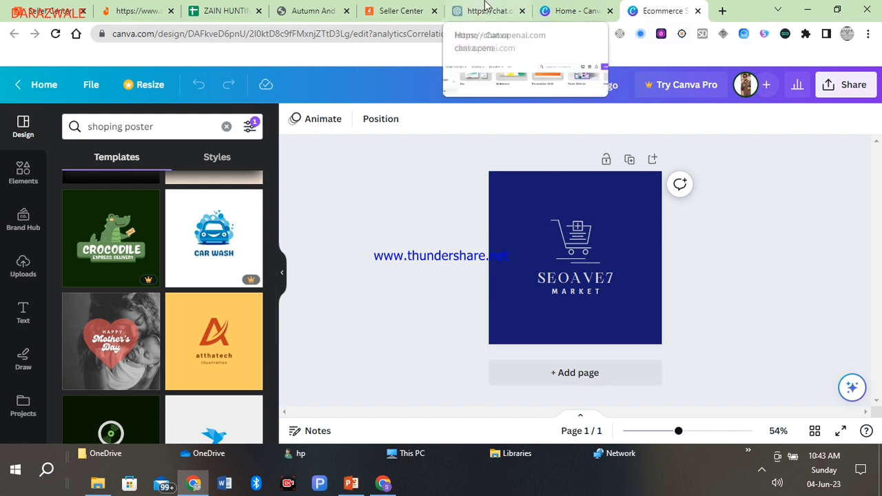
left_click(351, 486)
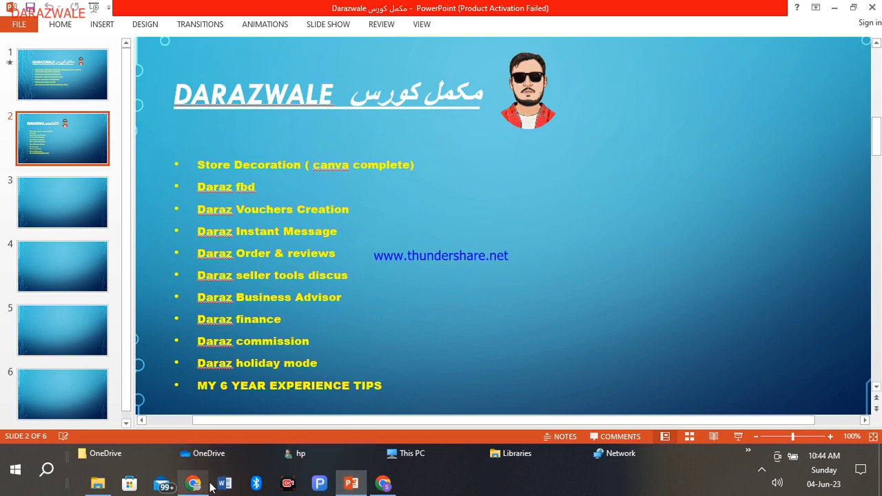
Step: Close the store decoration tab in Chrome and go back to the Seller Center home page
left_click(392, 485)
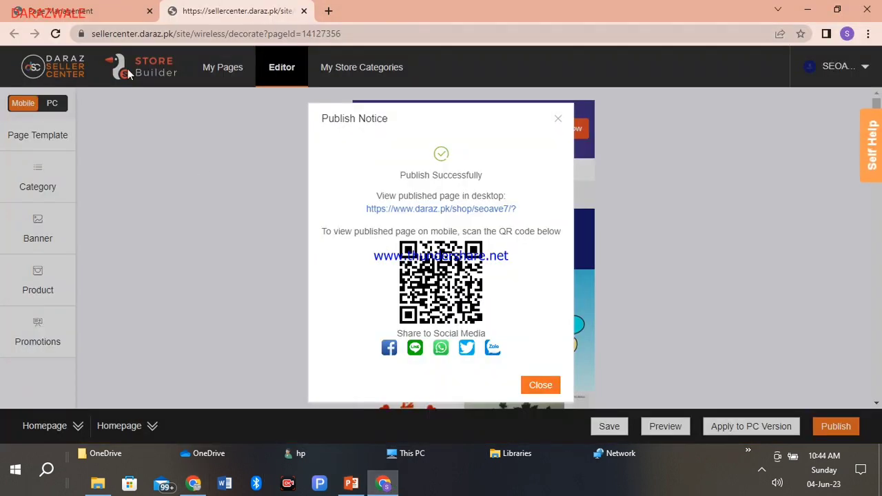
left_click(65, 11)
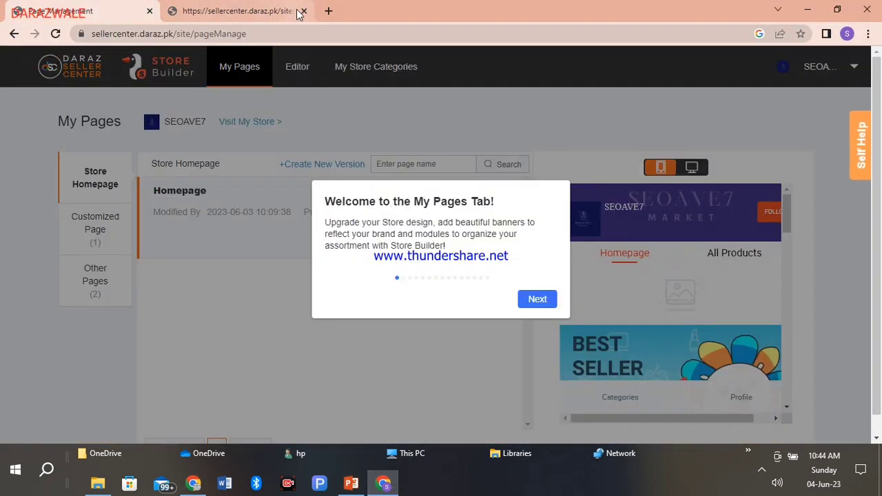
left_click(296, 12)
left_click(304, 11)
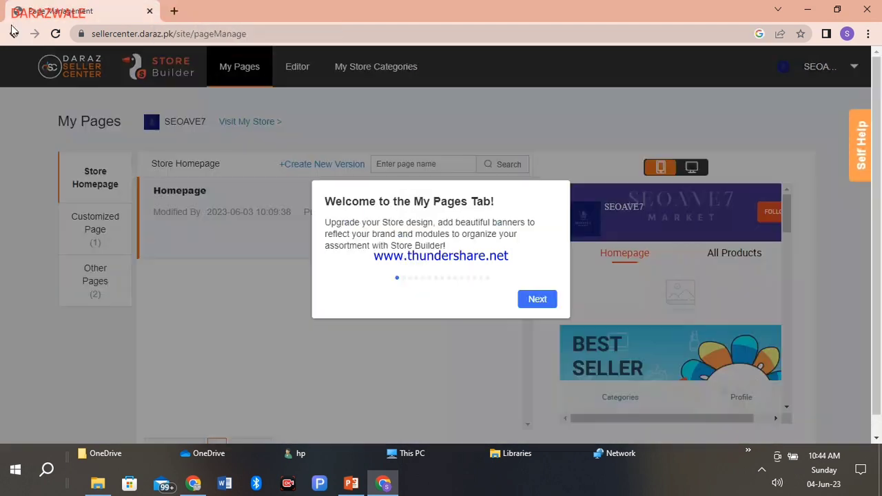
left_click(11, 41)
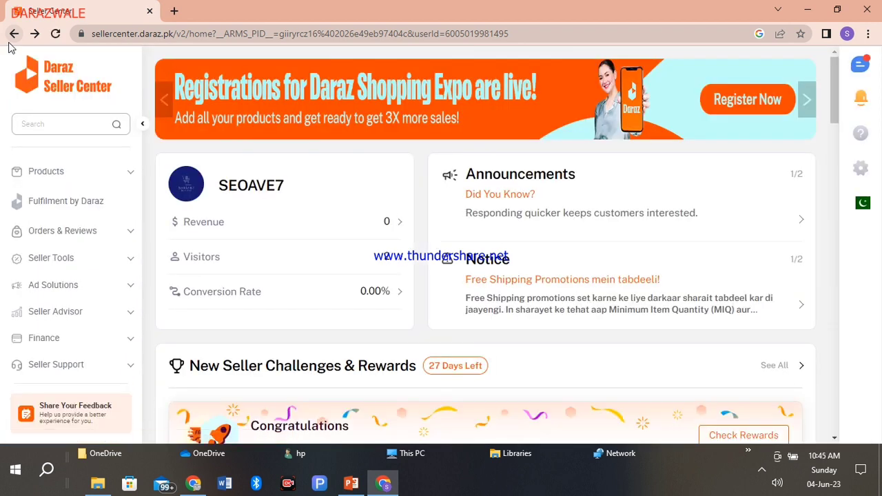
Step: Search the menus for 'vouch', open Seller Voucher, and add a new voucher
left_click(55, 125)
type("vouch")
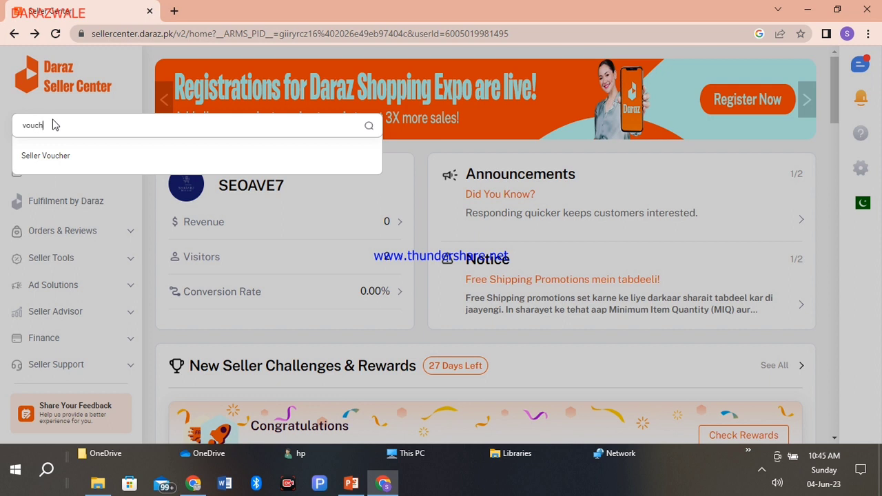
left_click(59, 158)
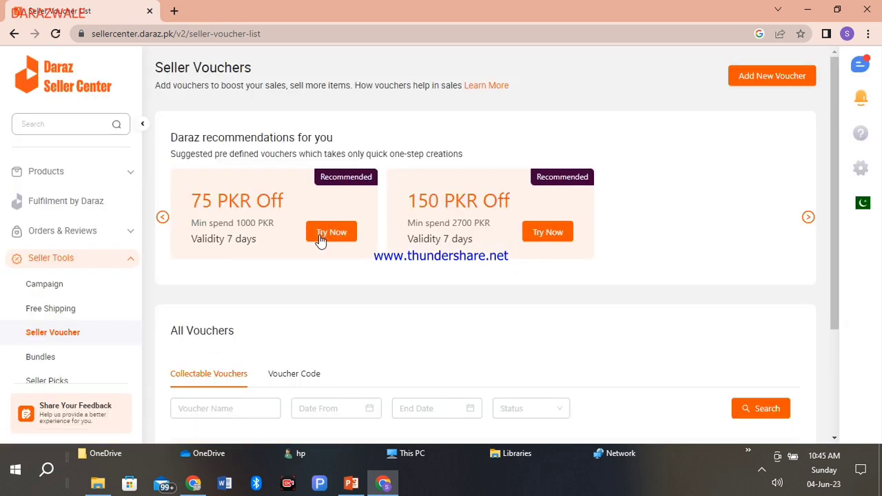
left_click_drag(838, 182, 877, 77)
left_click(781, 78)
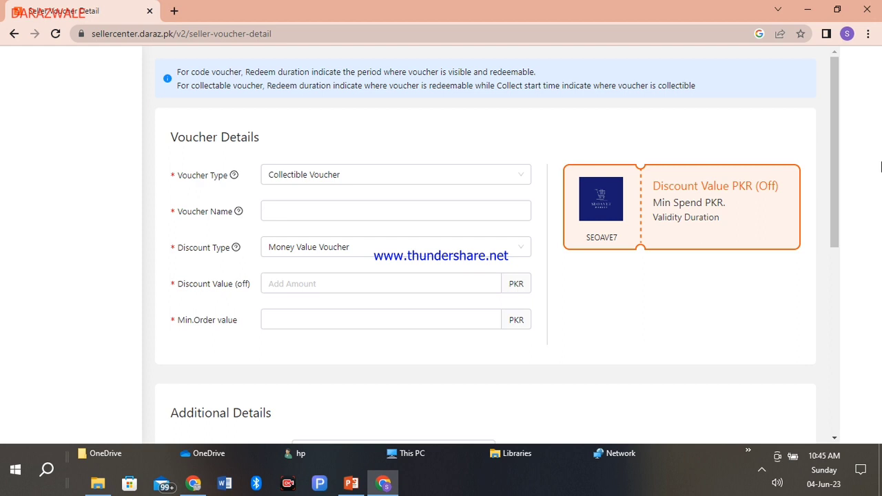
Step: Enter voucher name 'daraz free hai', discount value 500 and minimum order value 5600
mouse_move(834, 175)
left_mouse_down()
mouse_move(838, 230)
mouse_move(837, 173)
left_mouse_up()
left_click(317, 211)
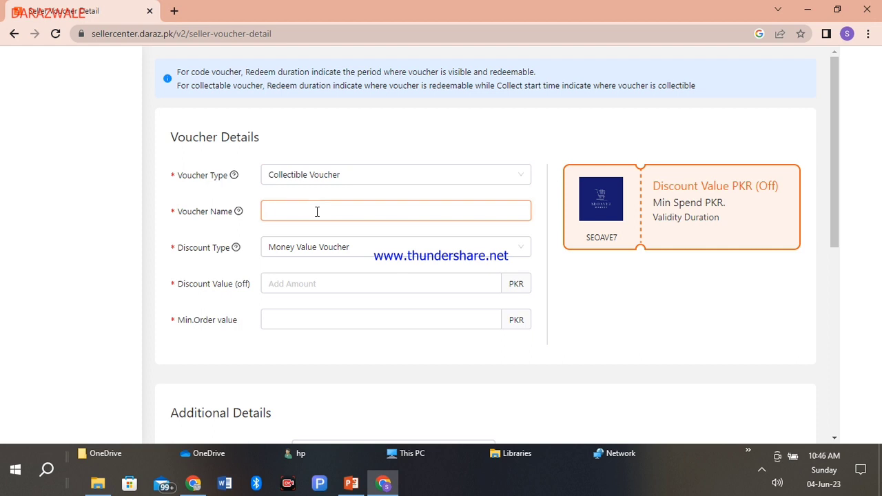
type("daraz free hai")
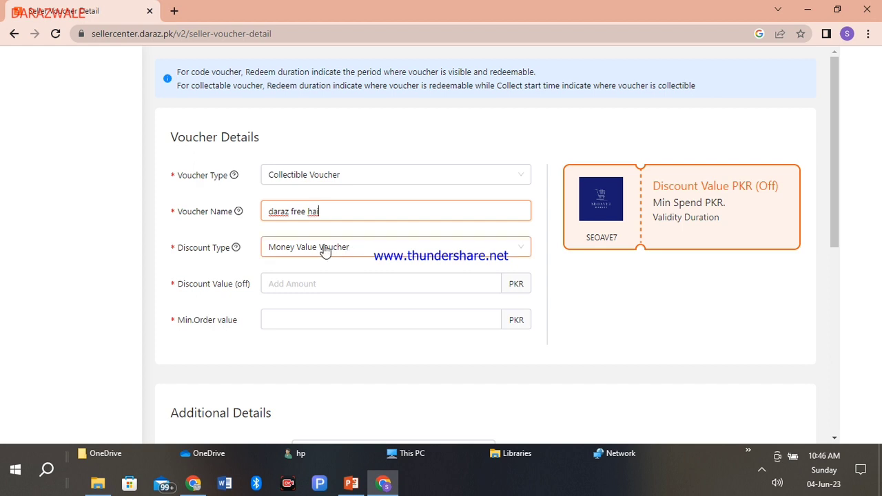
left_click(315, 277)
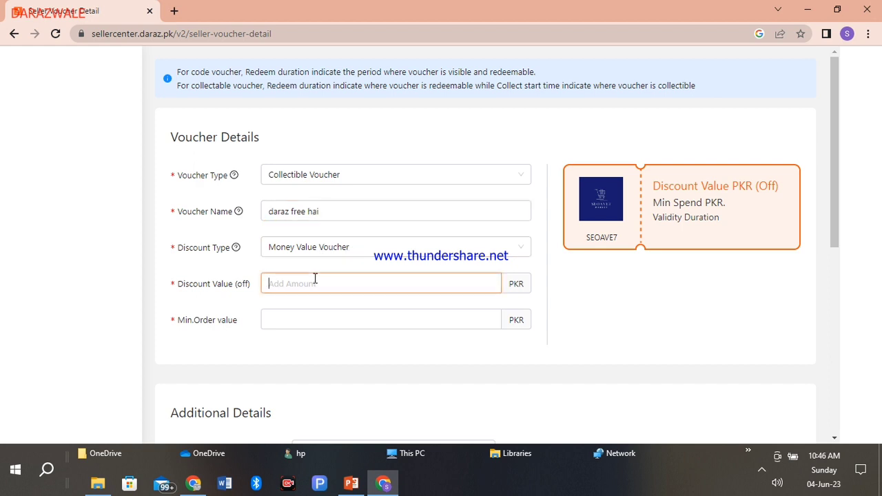
type("500")
left_click(300, 320)
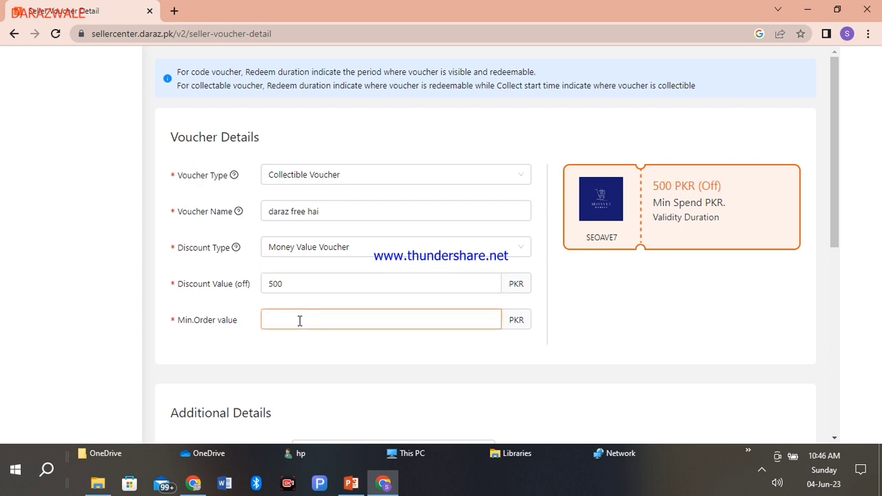
type("5600")
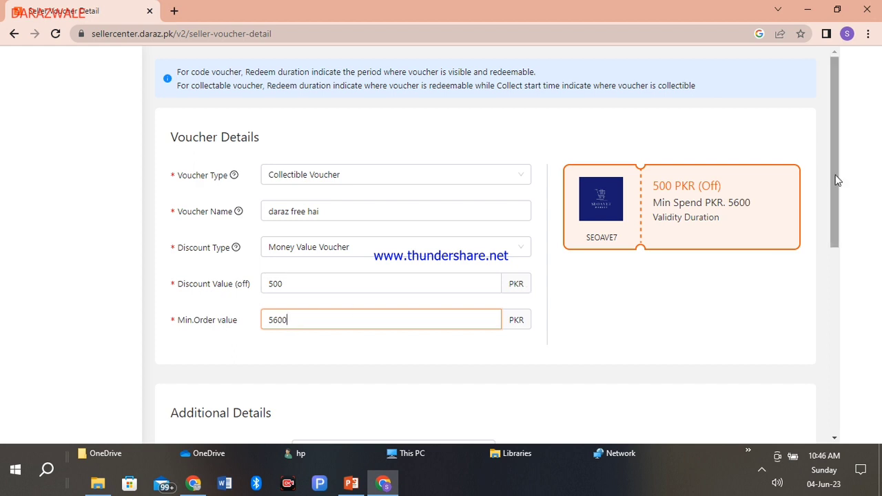
left_click_drag(834, 204, 834, 296)
Step: Set collection to start 2023-06-06 and the redeem period from 2023-06-06 to 2023-07-07
left_click(325, 240)
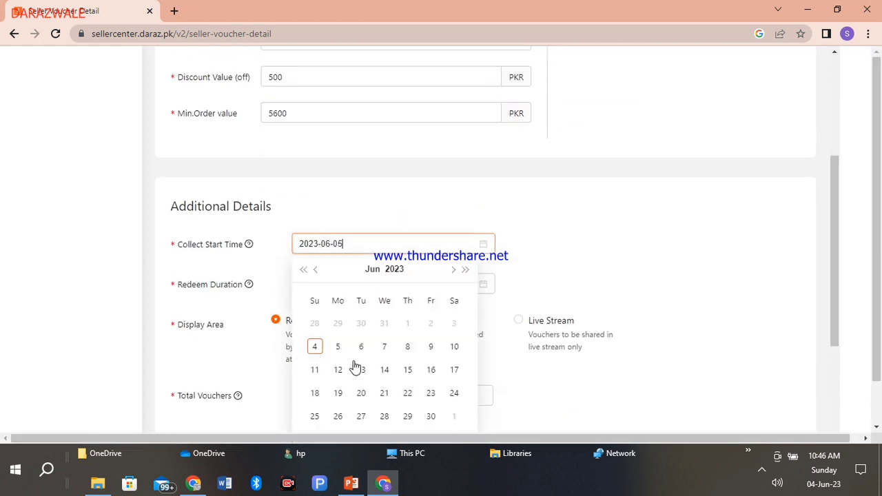
left_click(361, 347)
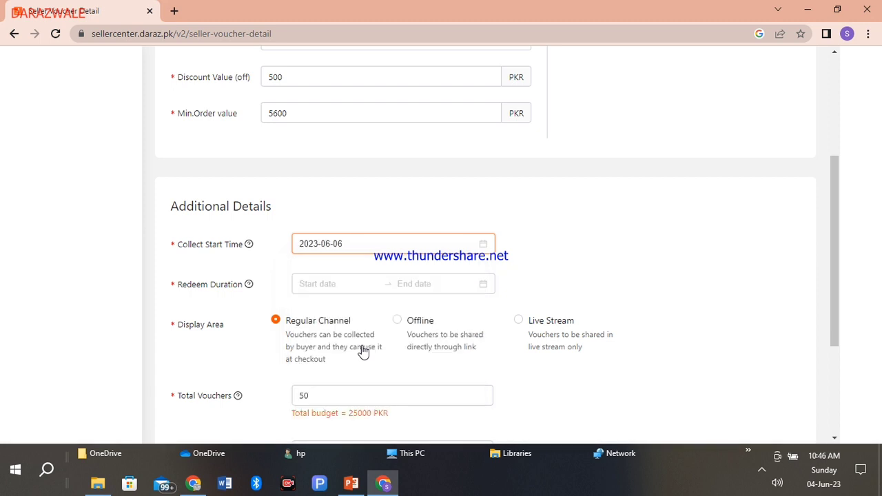
left_click(334, 283)
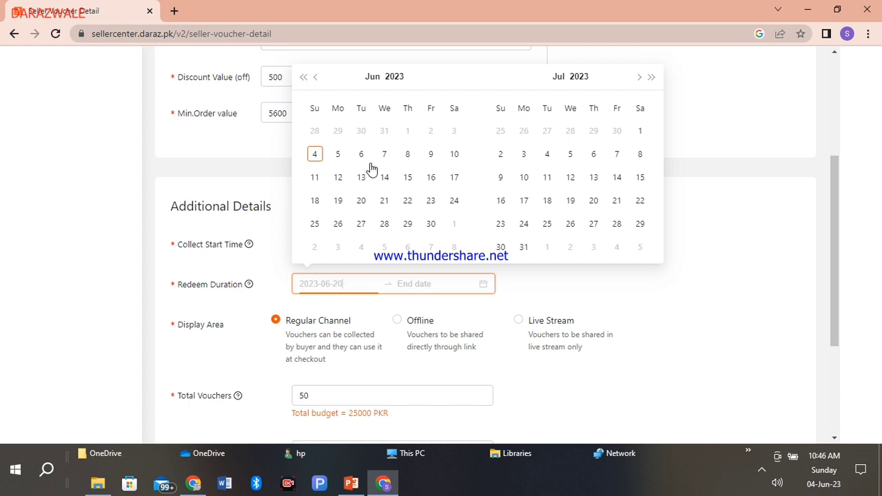
left_click(361, 155)
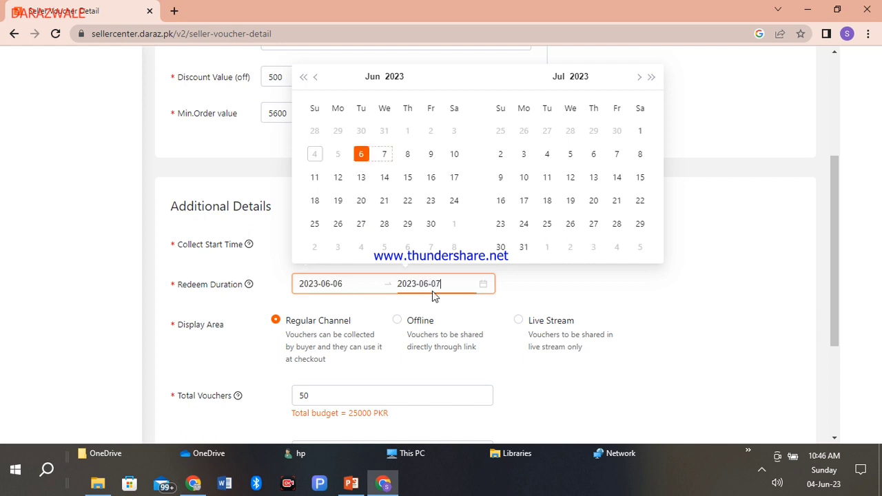
type("2023-07-30")
key("ctrl+z")
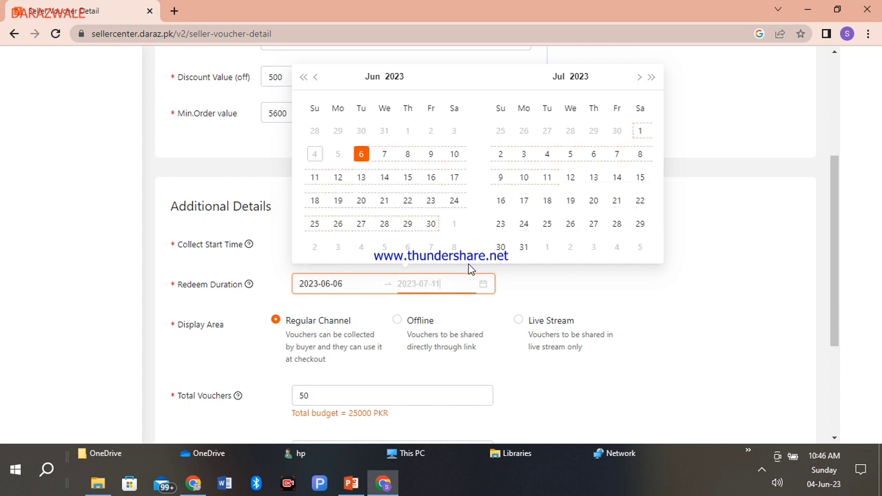
left_click(622, 159)
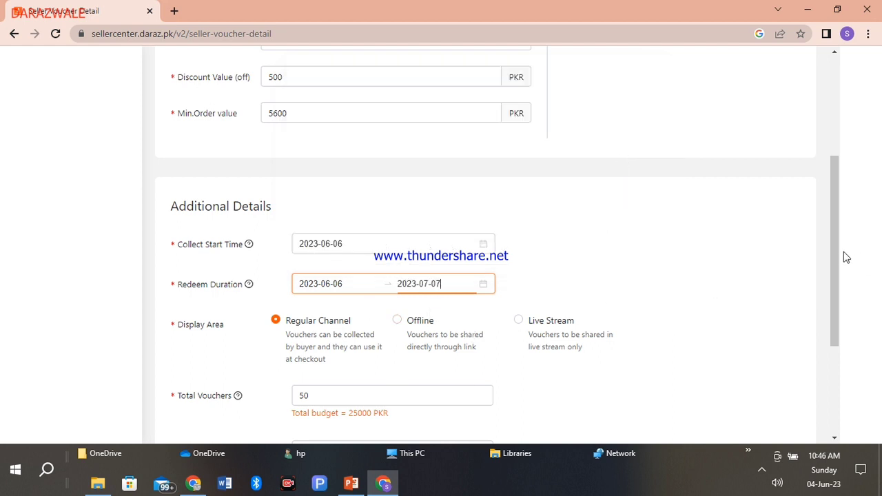
Step: Limit the voucher to 2 uses per customer and submit it
left_click_drag(843, 254, 840, 329)
left_click(669, 329)
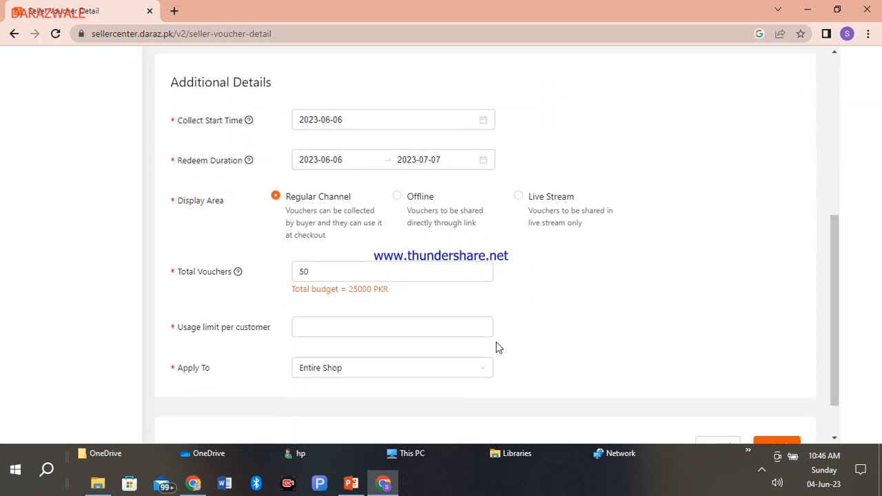
left_click(340, 323)
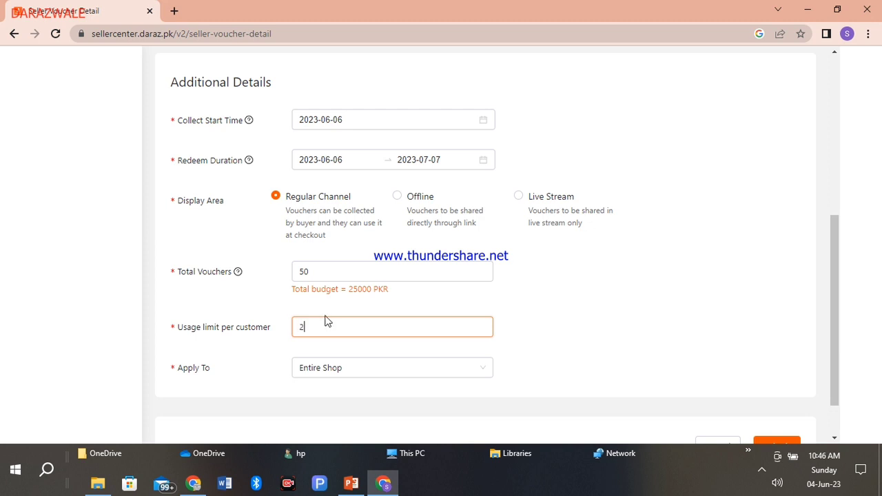
left_click(769, 442)
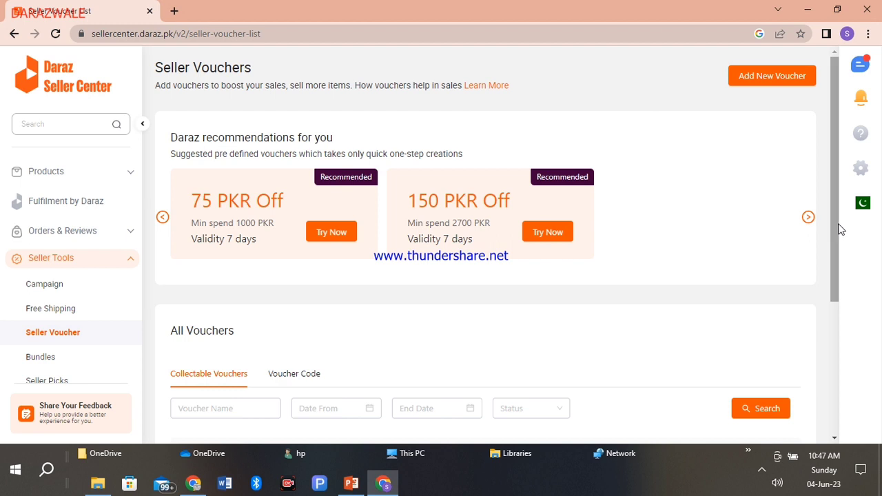
Step: Scroll to the All Vouchers table to find 'daraz free hai' marked Not started
left_click_drag(839, 229, 838, 375)
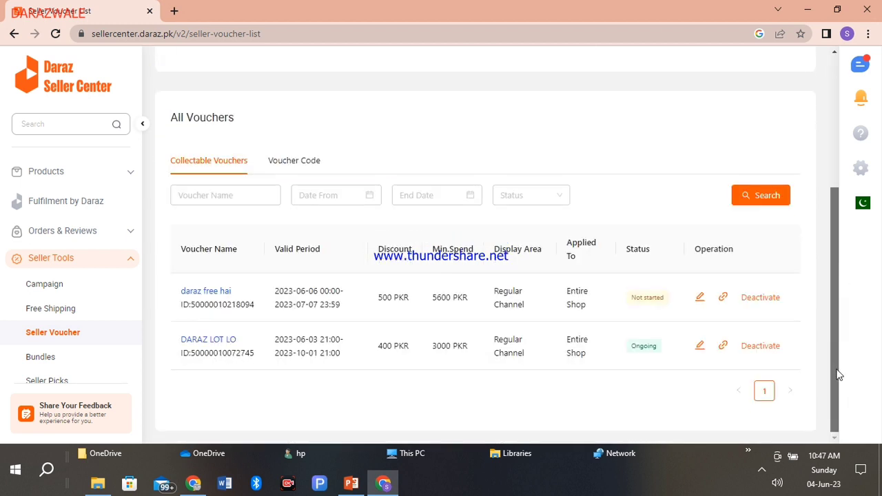
scroll(840, 373, "up", 1)
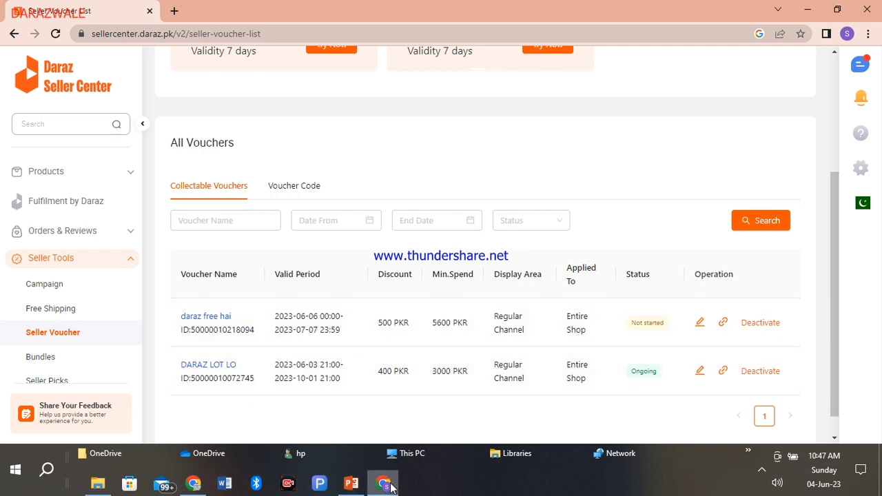
Step: Look over the PowerPoint course outline slide, then return to the KS Gadget mart dashboard
mouse_move(360, 488)
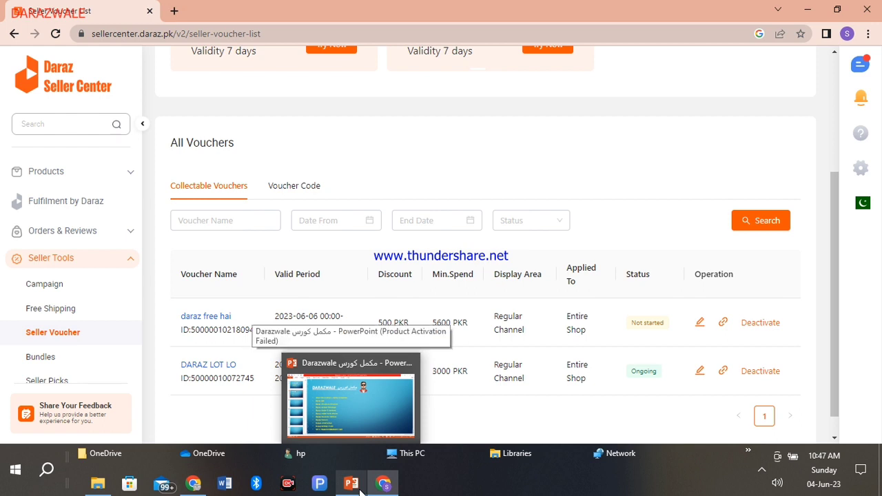
left_click(357, 485)
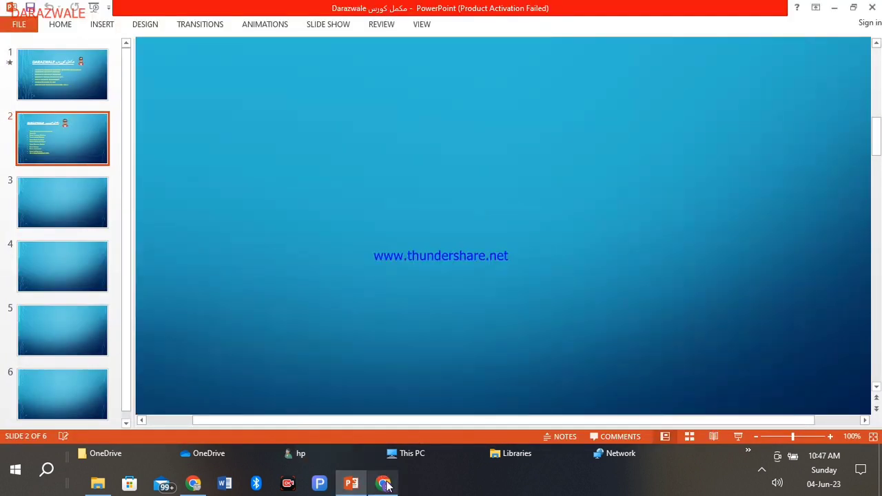
mouse_move(365, 488)
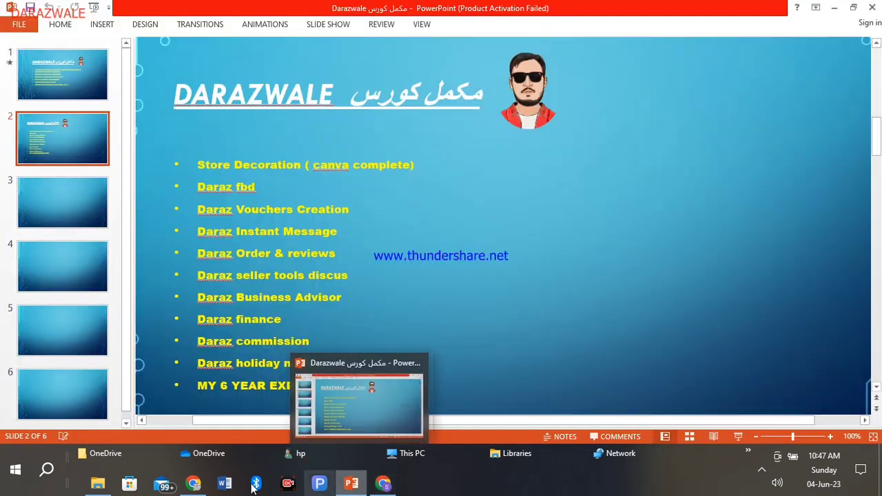
left_click(193, 486)
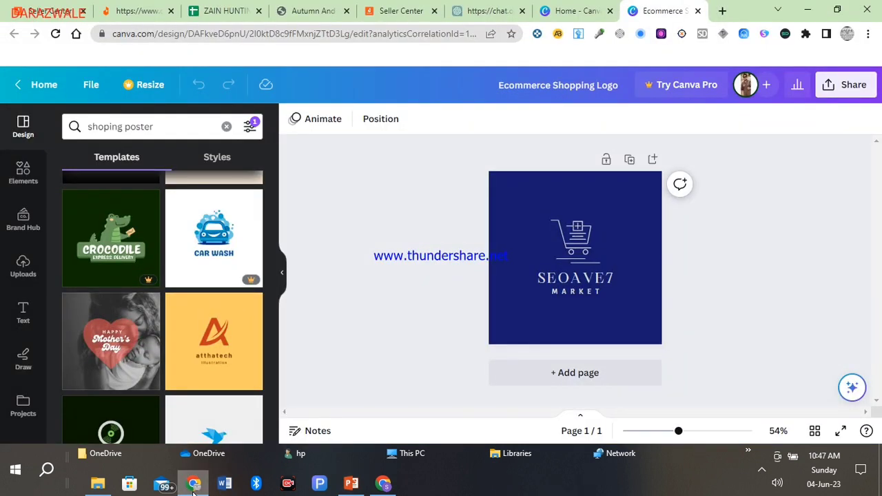
left_click(193, 485)
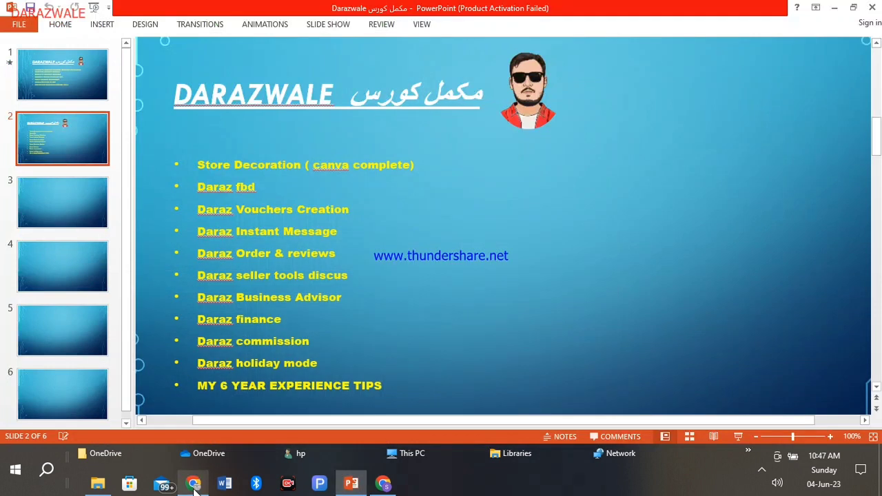
left_click(193, 486)
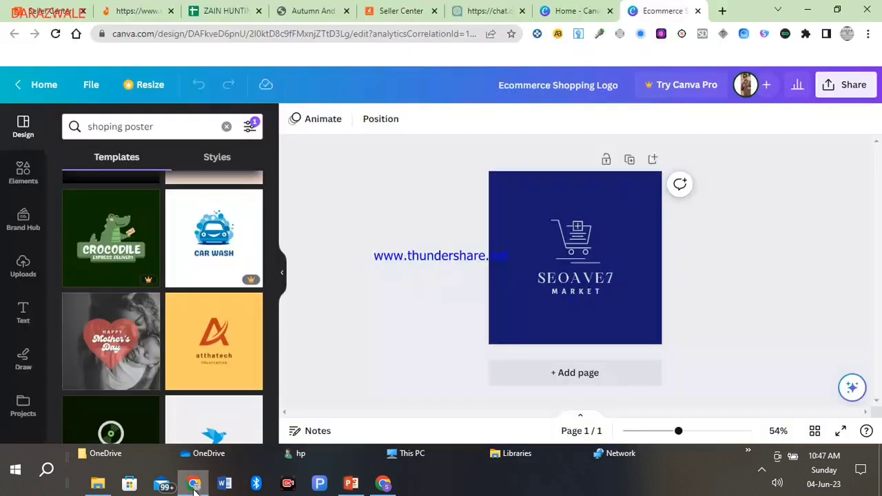
left_click(71, 8)
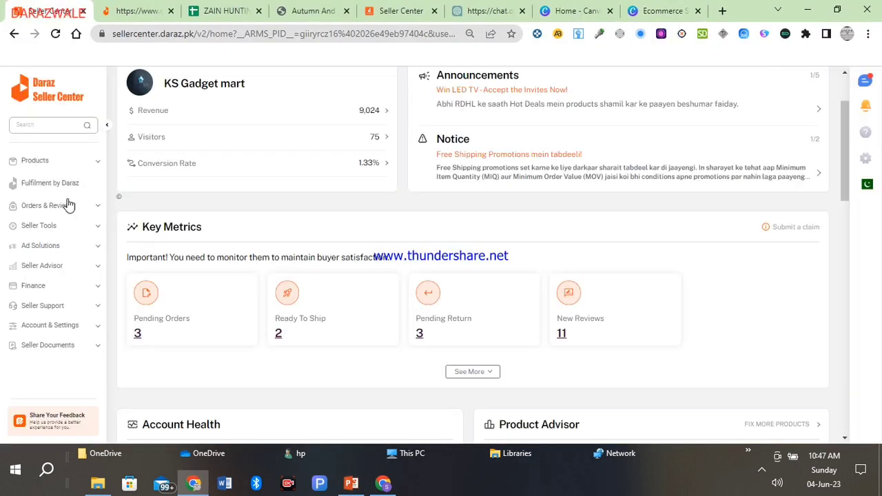
Step: Search the seller features for 'chat' and open Chat settings
left_click(48, 126)
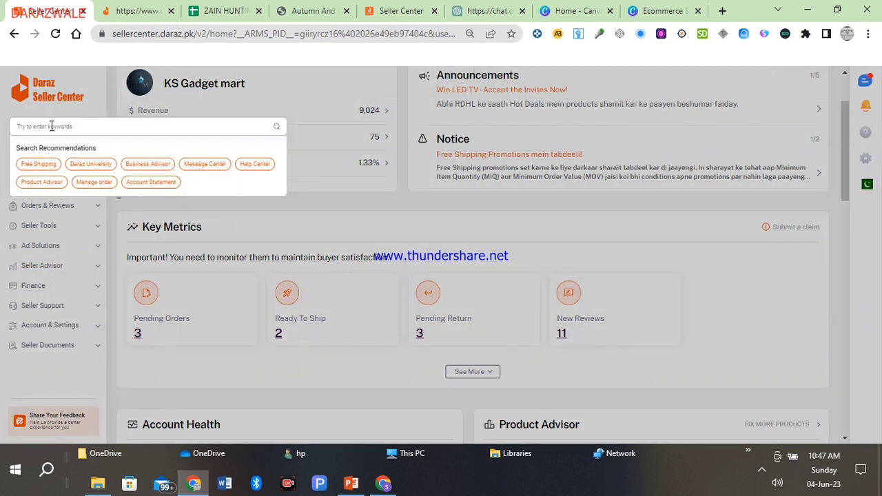
type("cat")
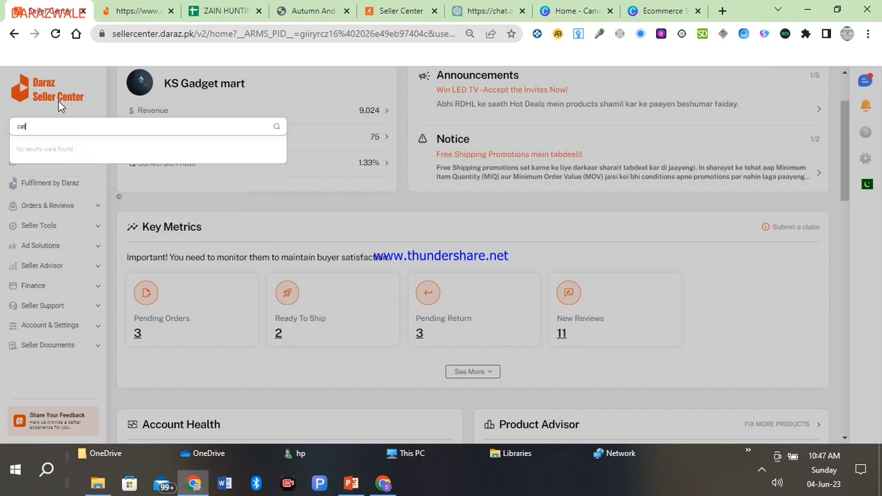
key("BackSpace")
key("BackSpace")
type("ha")
left_click(31, 159)
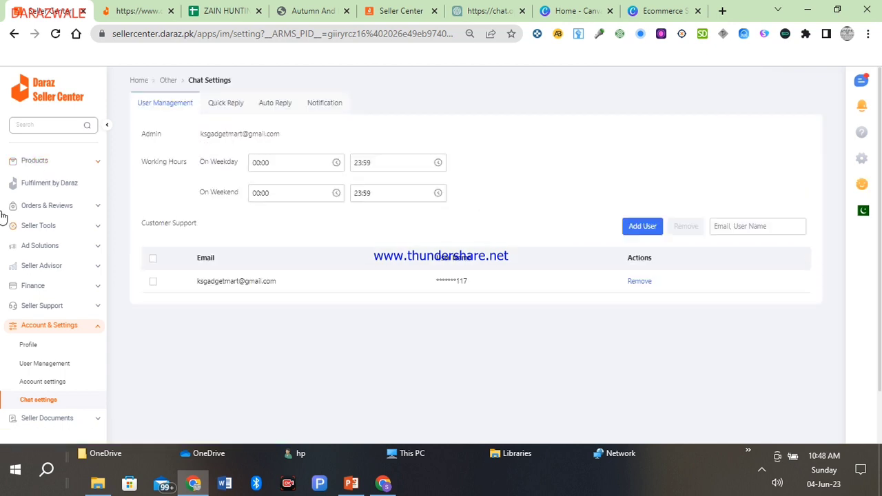
Step: Save the existing quick reply message
left_click(218, 110)
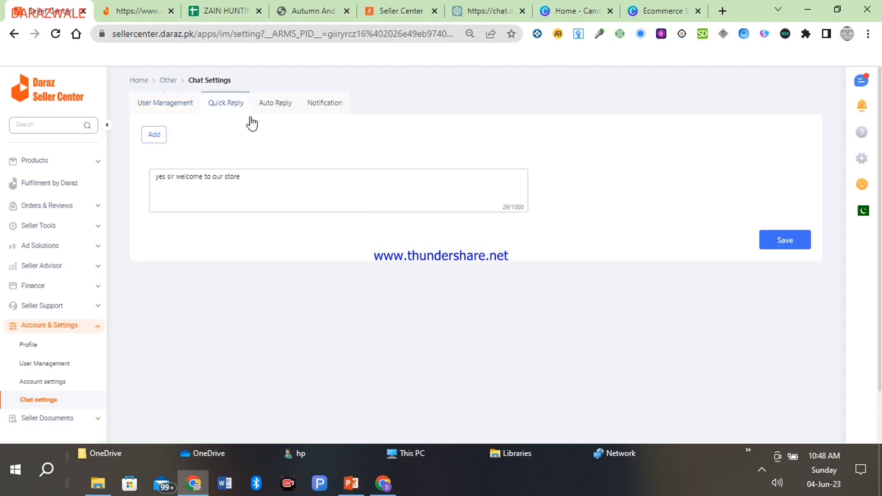
left_click(262, 179)
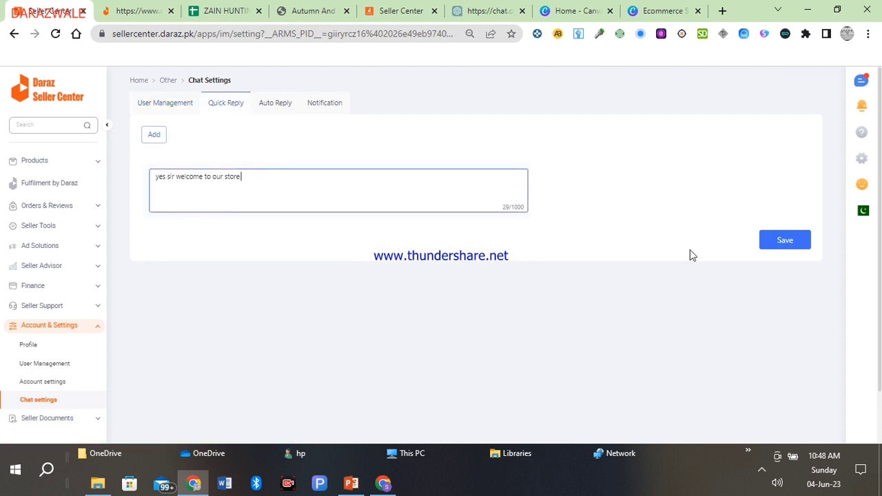
left_click(786, 241)
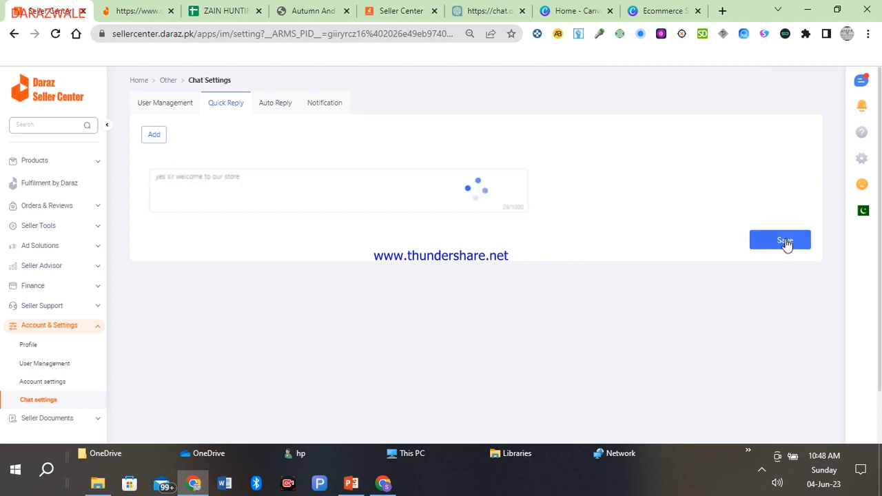
Step: Publish a text-only auto-reply welcome message reading 'yes sir avilABLE'
left_click(285, 112)
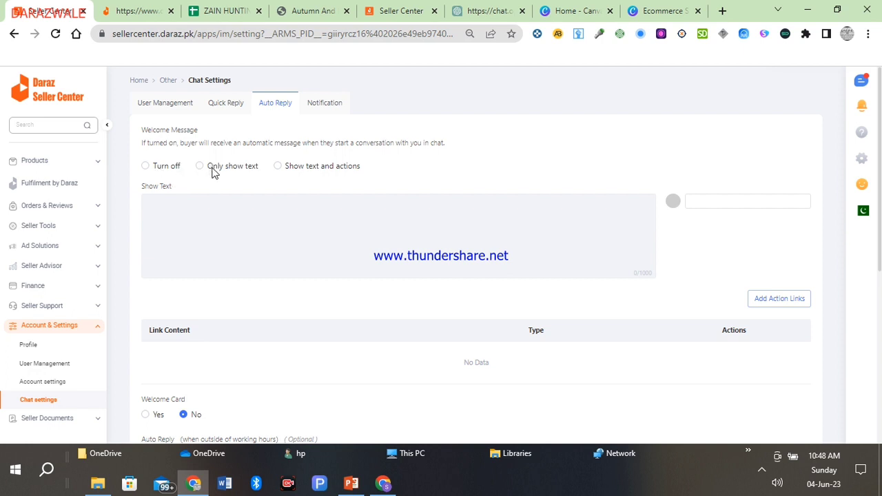
left_click(212, 169)
left_click(188, 240)
type("yes sir avli")
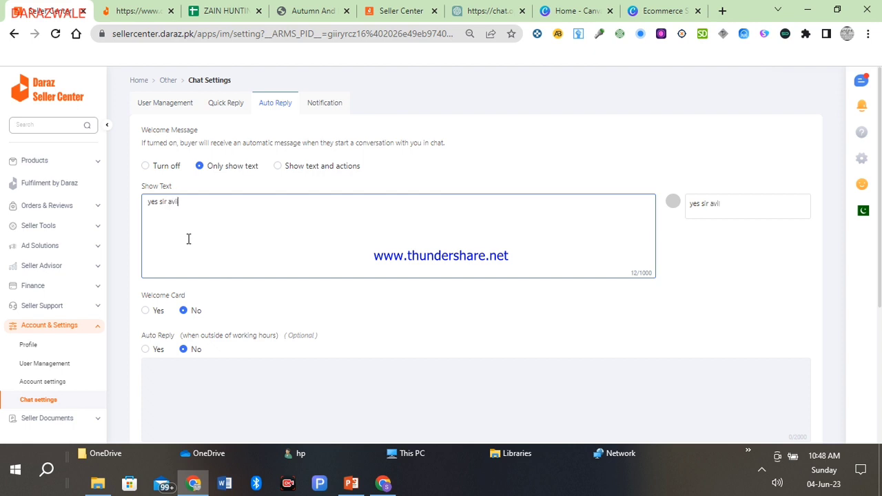
key("BackSpace")
key("BackSpace")
key("BackSpace")
type("ABLE")
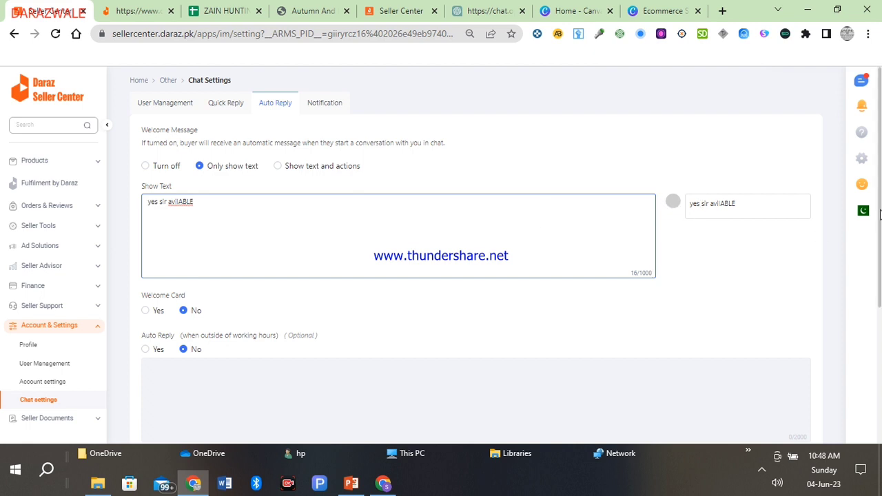
scroll(879, 215, "down", 3)
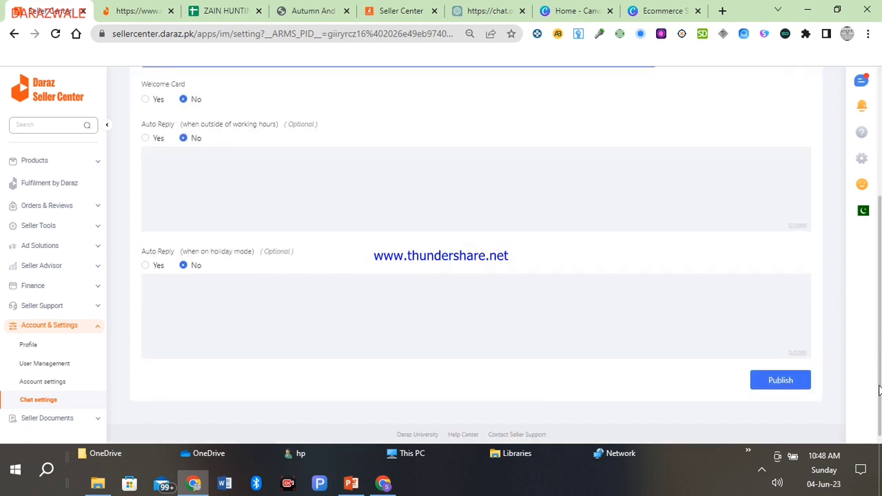
left_click(782, 380)
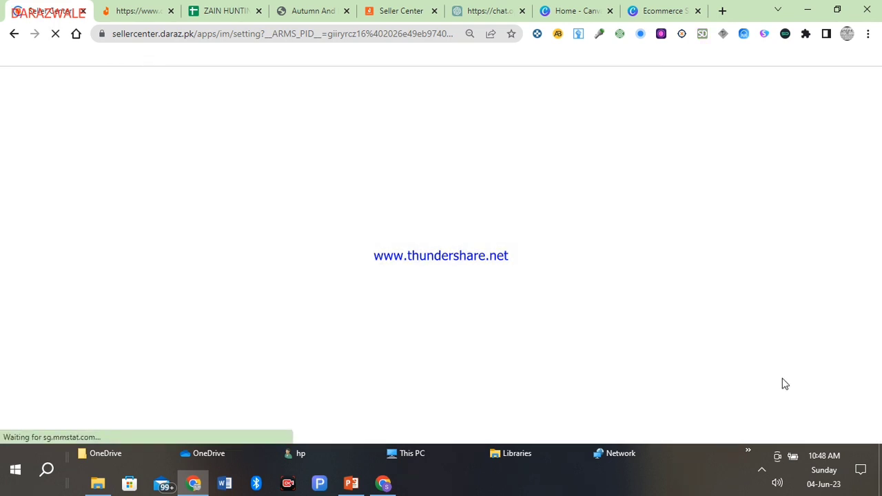
Step: Switch between PowerPoint and the Chrome windows, ending on the KS Gadget mart home dashboard
left_click(349, 484)
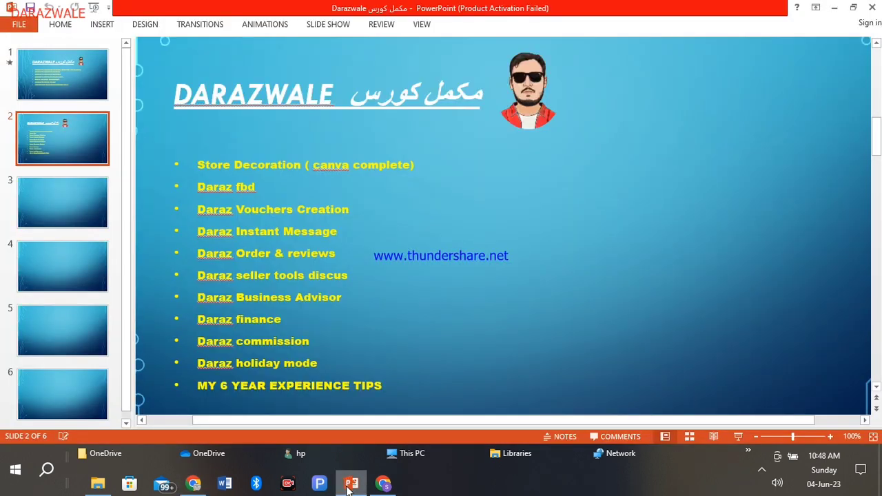
left_click(348, 482)
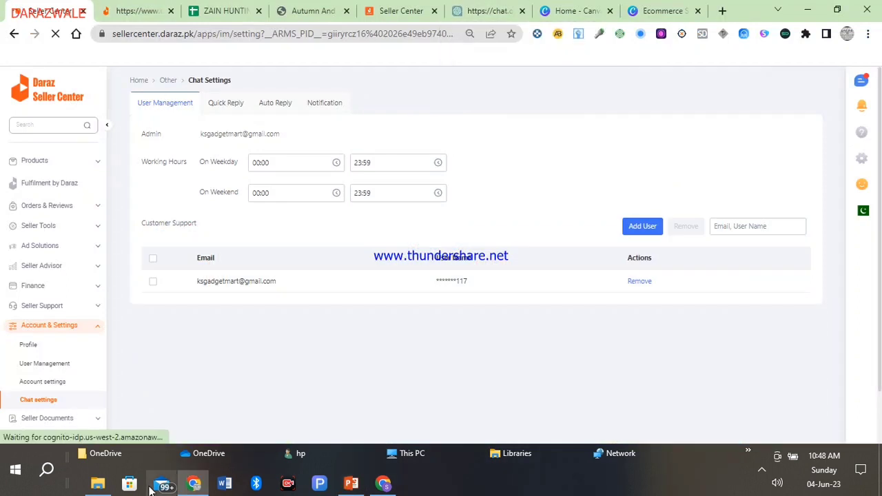
left_click(207, 484)
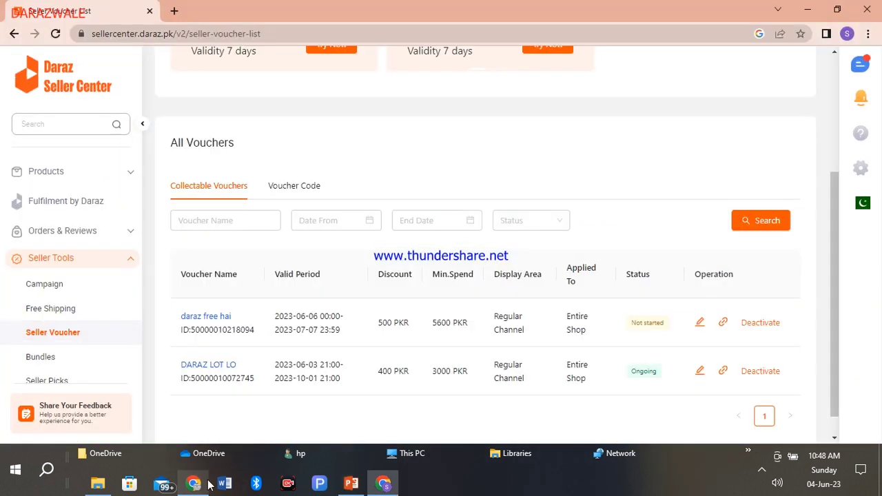
left_click(44, 81)
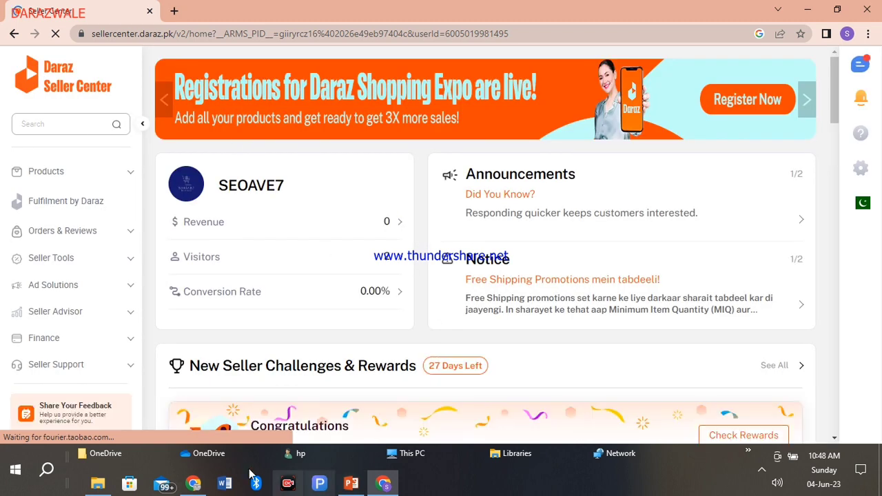
left_click(195, 485)
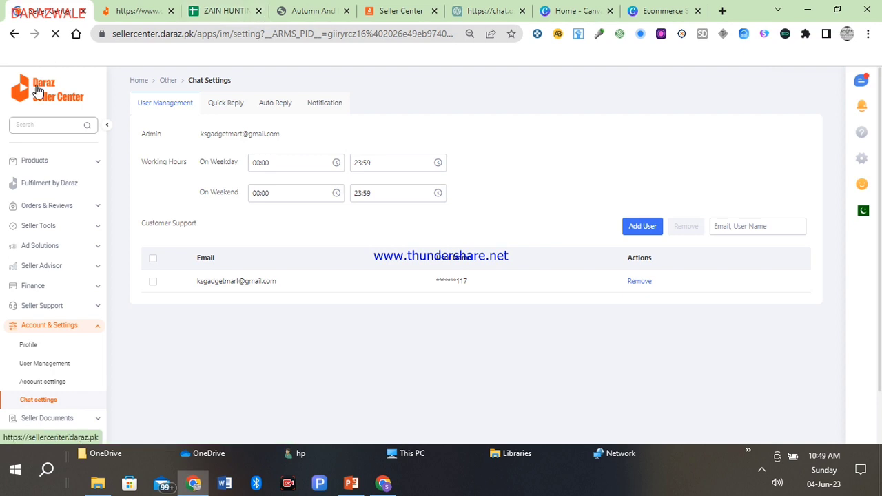
left_click(38, 89)
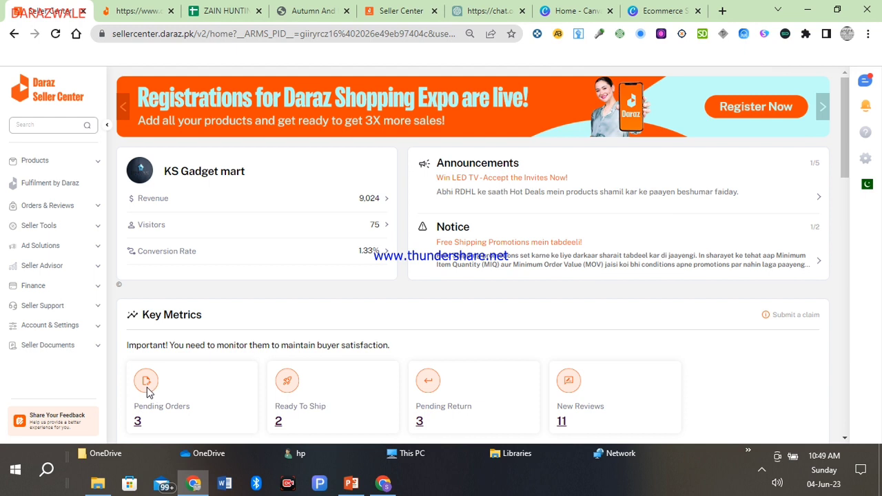
Step: Open Manage Orders, select the three pending orders and choose Ready To Ship
left_click(41, 207)
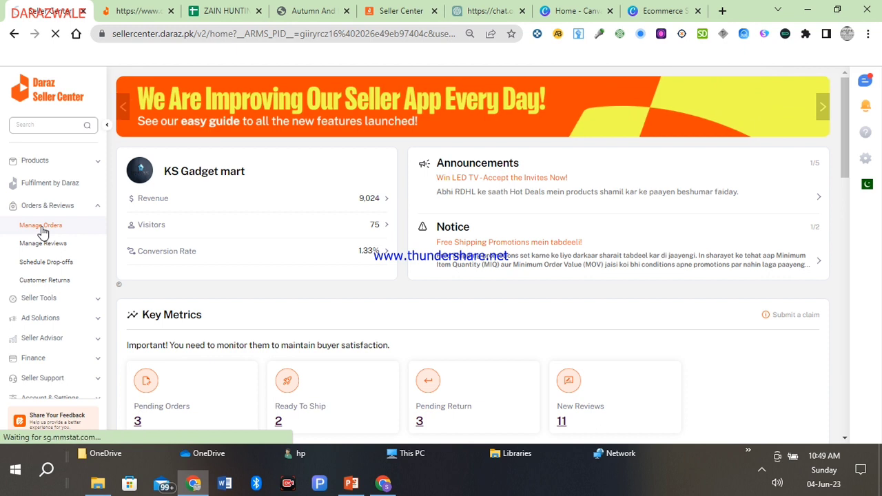
left_click(42, 226)
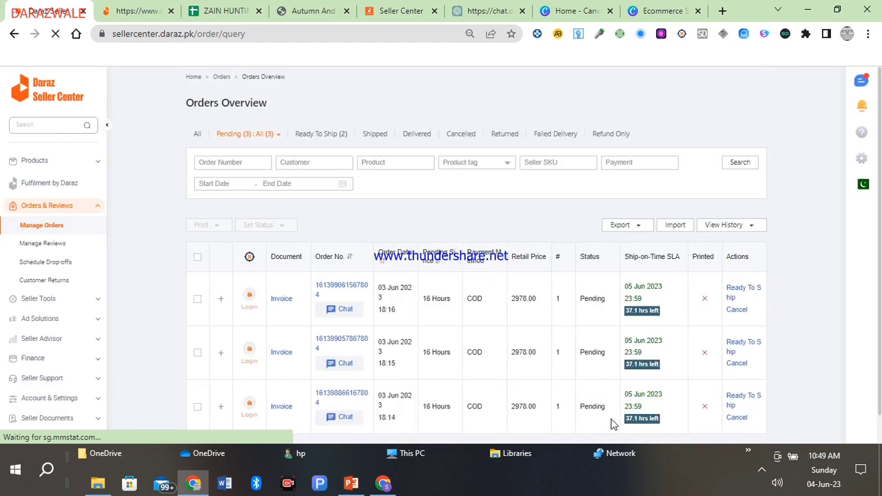
left_click(198, 258)
left_click(288, 226)
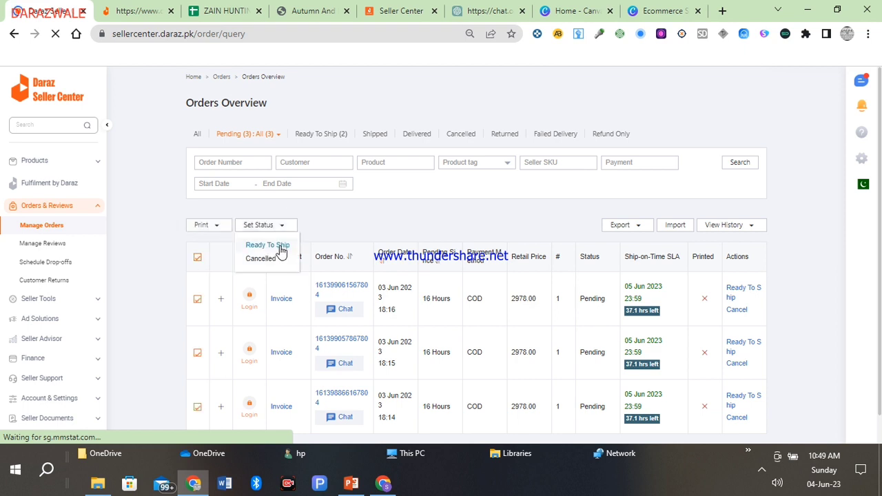
left_click(280, 249)
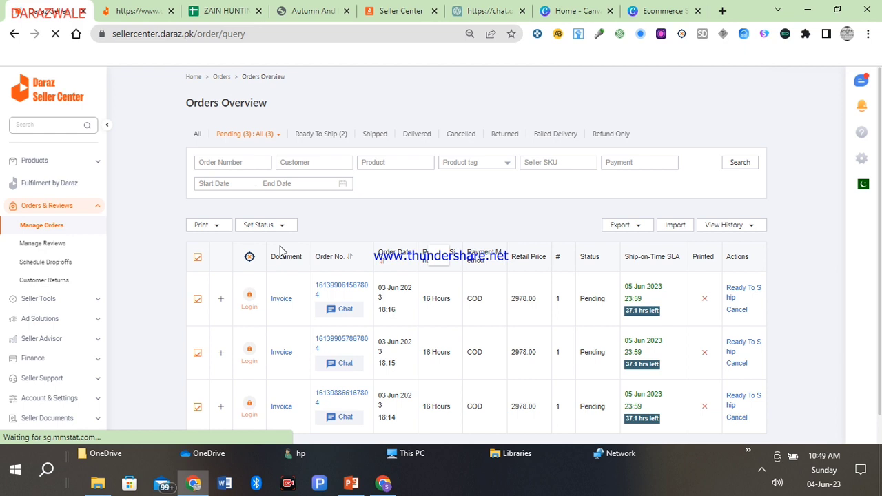
Step: Enter invoice numbers 542387, 54677 and 76522 for the three orders and save
type("542387")
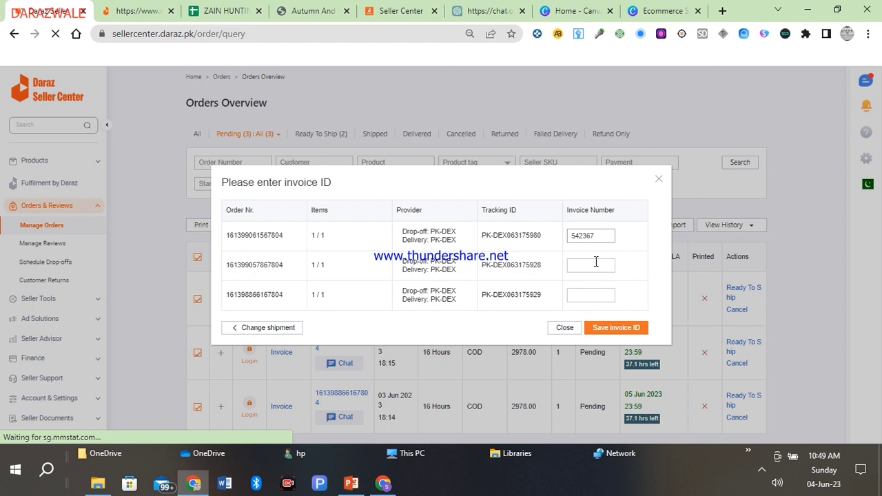
left_click(595, 263)
left_click(591, 264)
type("54677")
left_click(591, 294)
type("76522")
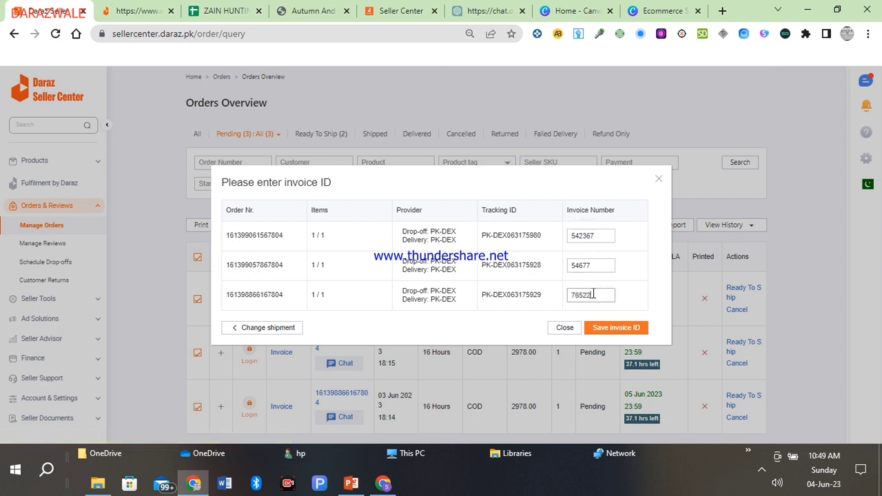
left_click(627, 328)
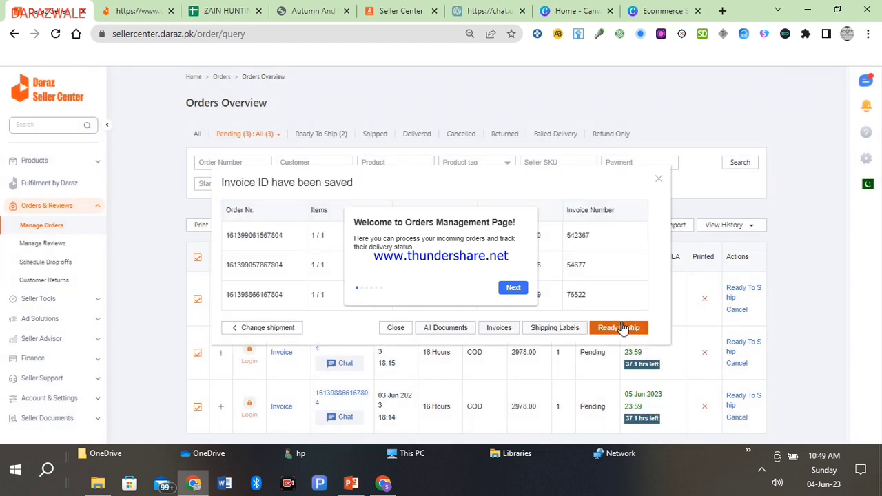
Step: Confirm the orders ready to ship, list Ready To Ship orders, then open Manage Reviews
left_click(619, 328)
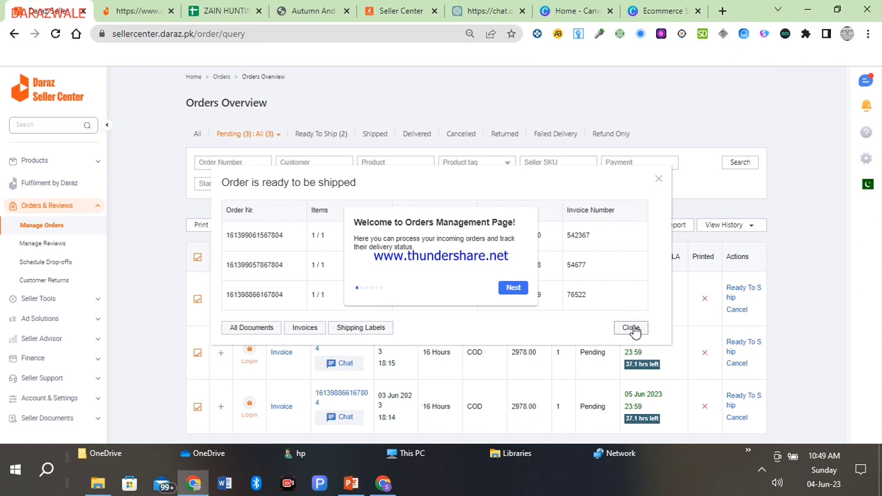
left_click(631, 329)
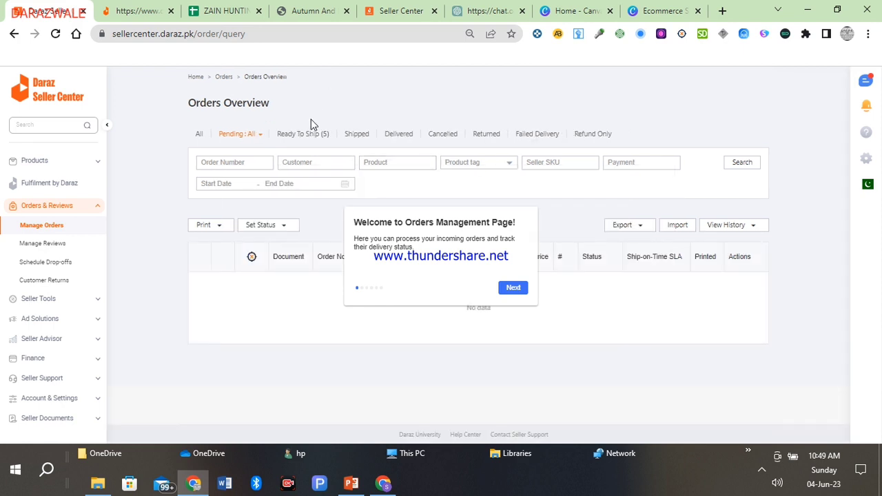
left_click(298, 138)
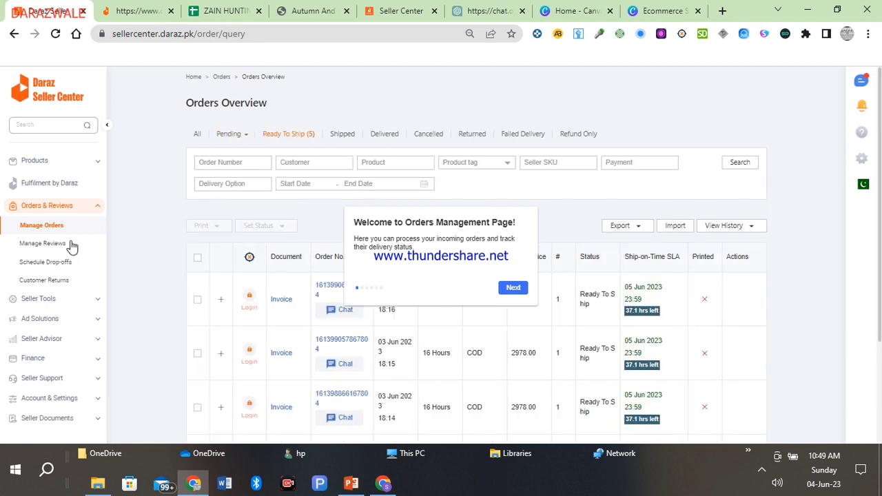
left_click(62, 249)
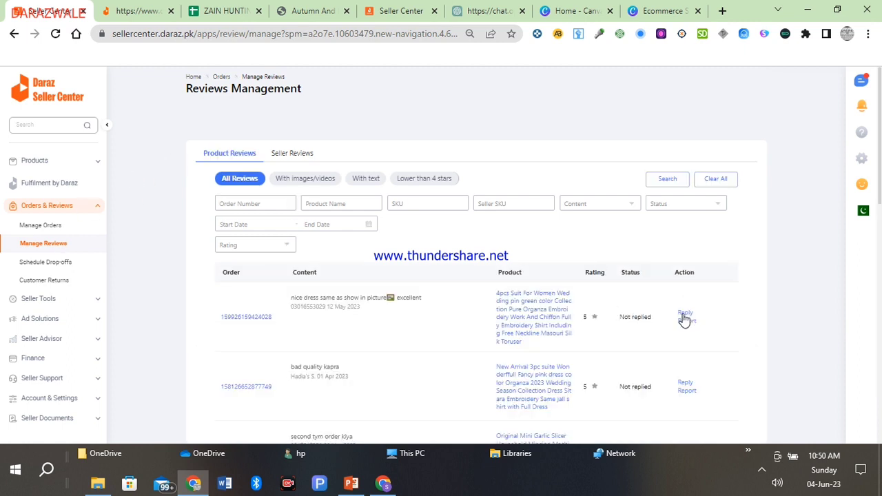
Step: Reply 'THNK U' to the five-star 'nice dress same as show in picture' review
left_click(685, 314)
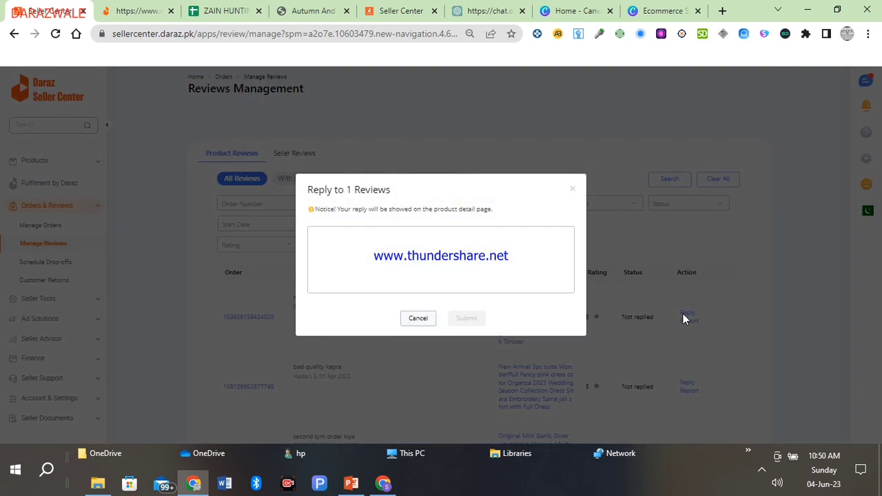
left_click(480, 280)
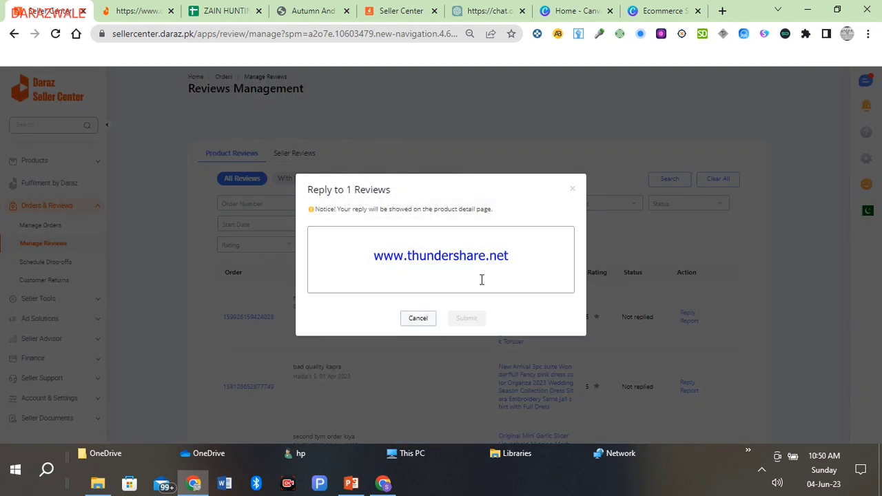
type("THNK U")
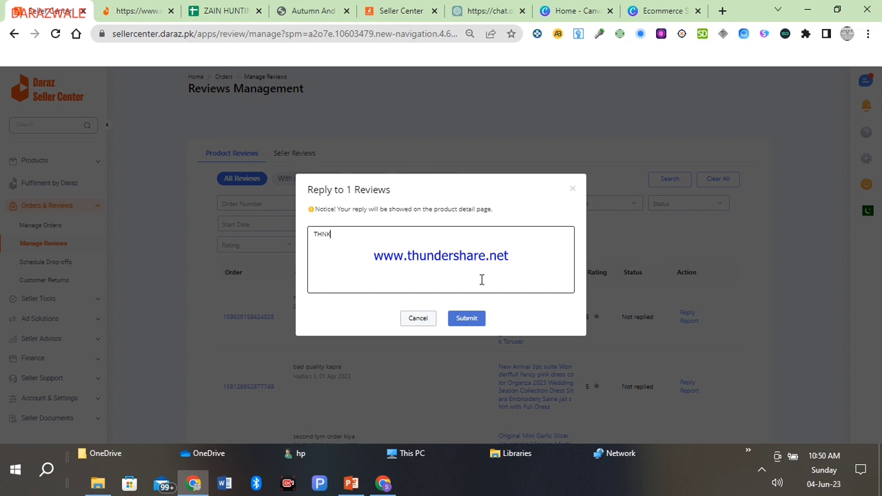
left_click(468, 319)
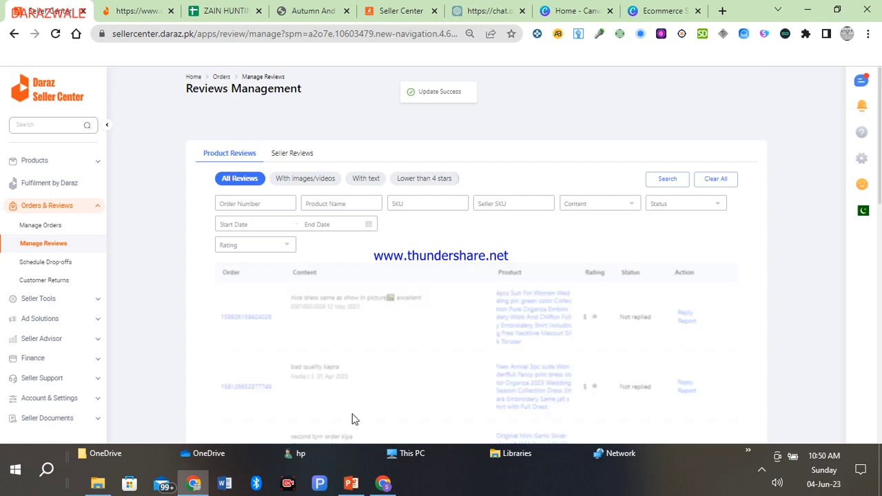
Step: Glance at the course outline presentation, return to the reviews page, and expand Seller Tools
left_click(351, 485)
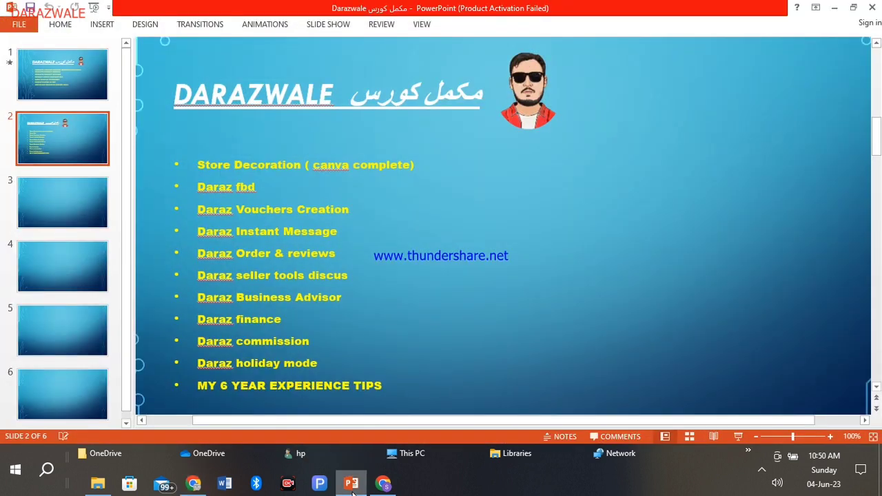
left_click(352, 485)
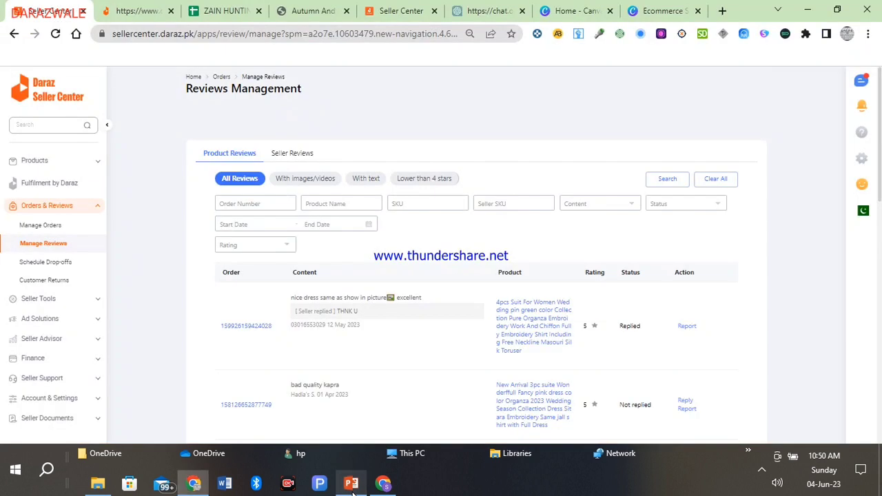
left_click(92, 303)
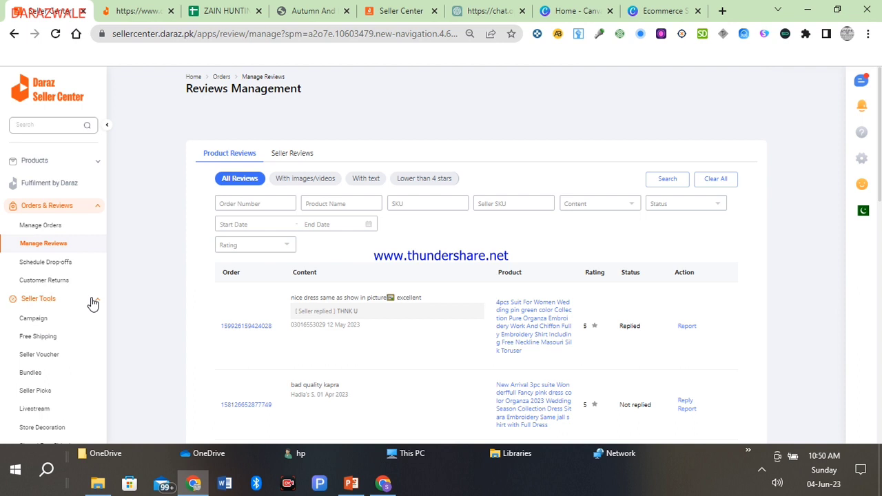
scroll(280, 322, "down", 3)
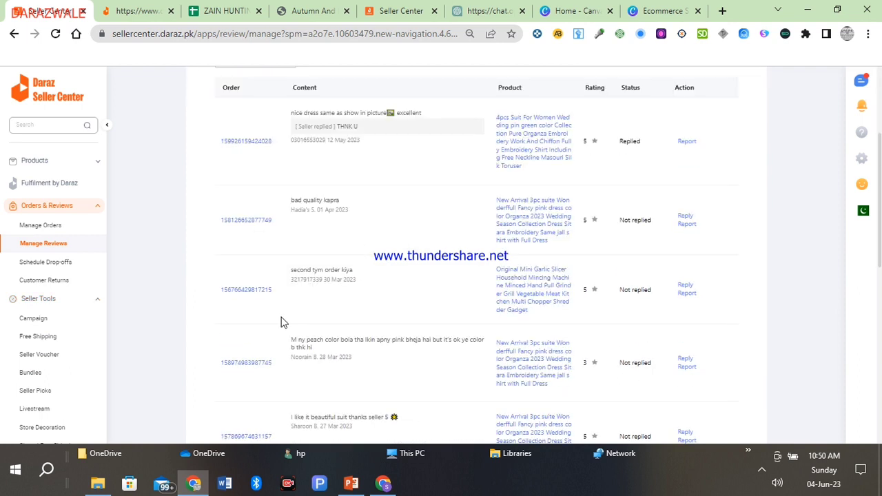
Step: Open Seller Tools > Campaign and step through the campaign guide with Next and Back
left_click(26, 321)
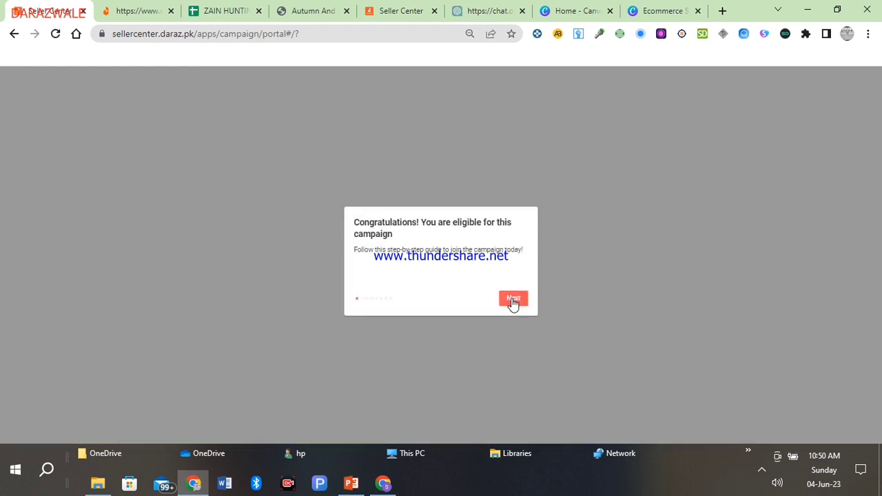
left_click(513, 301)
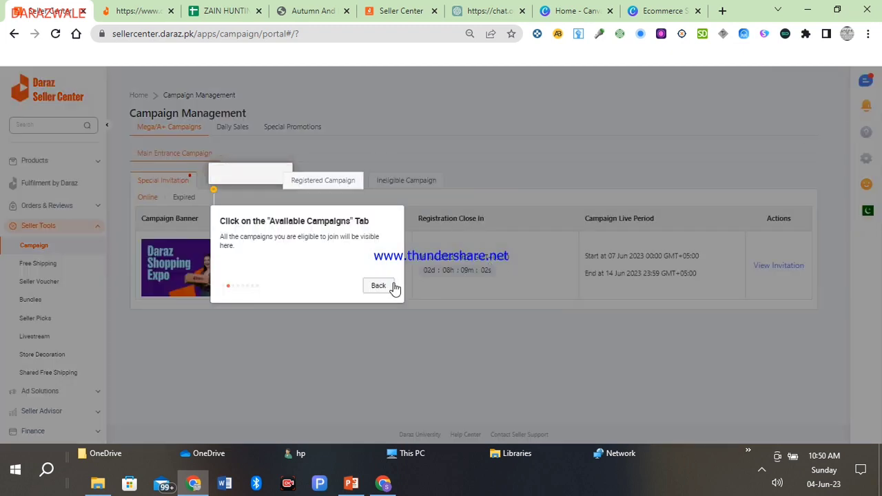
left_click(392, 288)
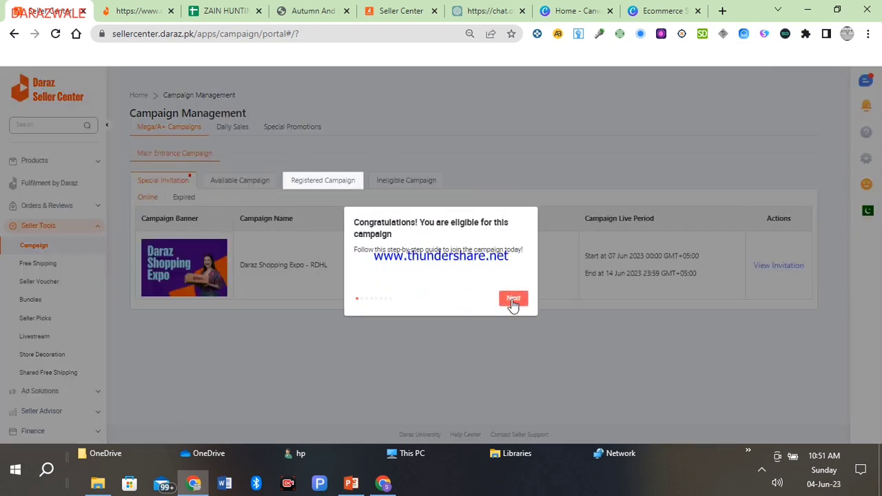
left_click(512, 299)
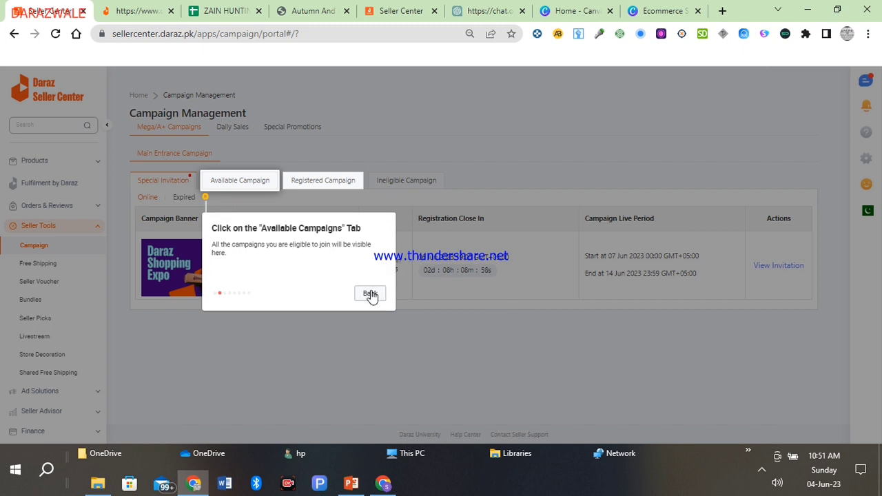
Step: Close the guide and start joining the Daraz Shopping Expo free-shipping campaign from Available Campaigns
left_click(370, 295)
left_click(399, 367)
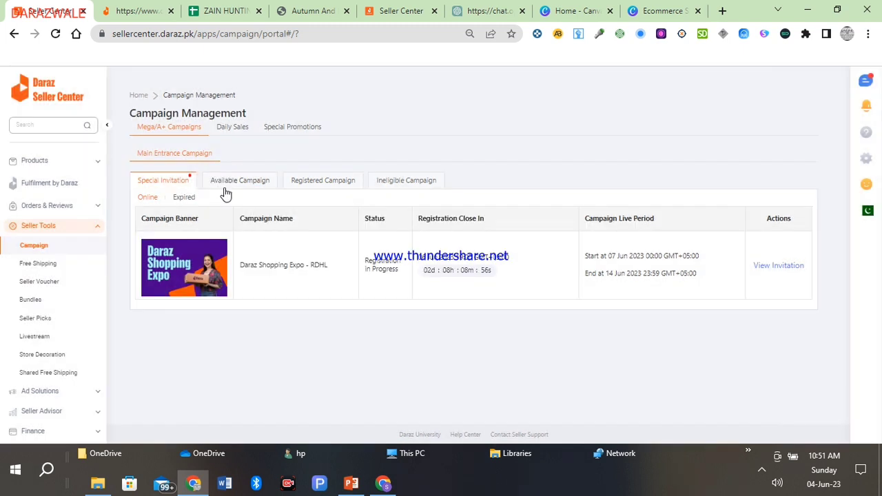
left_click(227, 186)
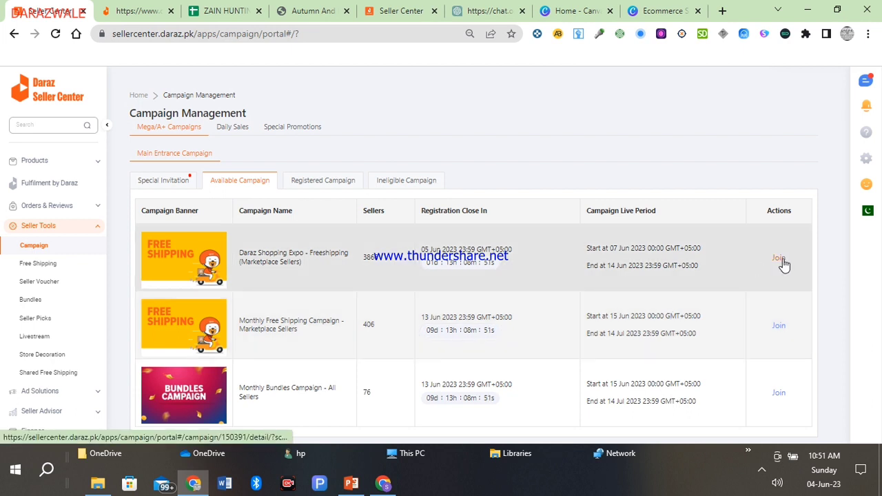
left_click(782, 259)
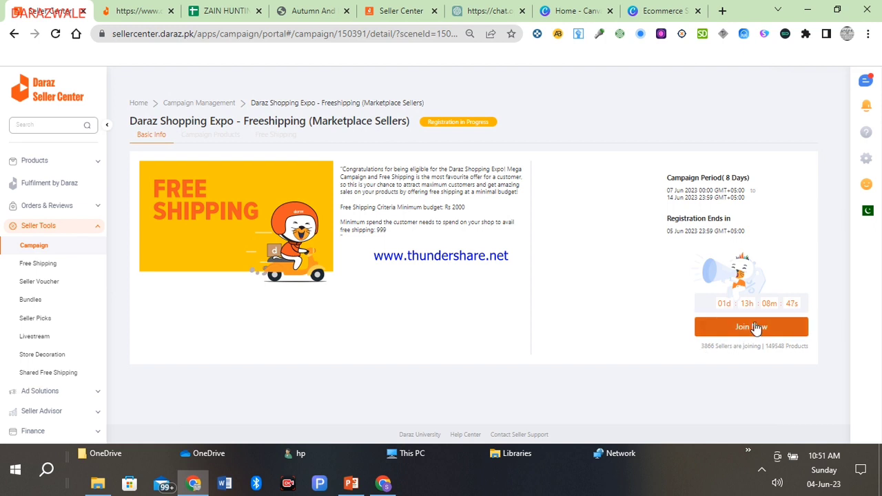
left_click(752, 327)
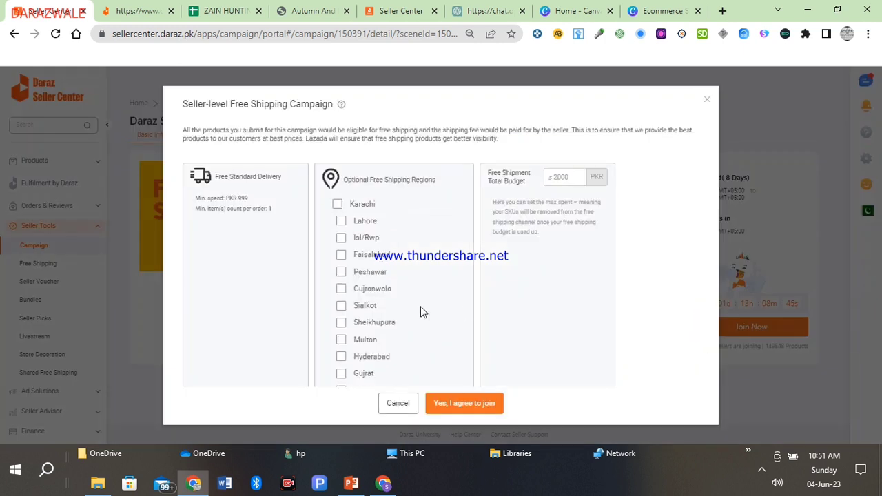
Step: Tick Faisalabad and enter a 4000 PKR Free Shipment Total Budget
left_click(341, 255)
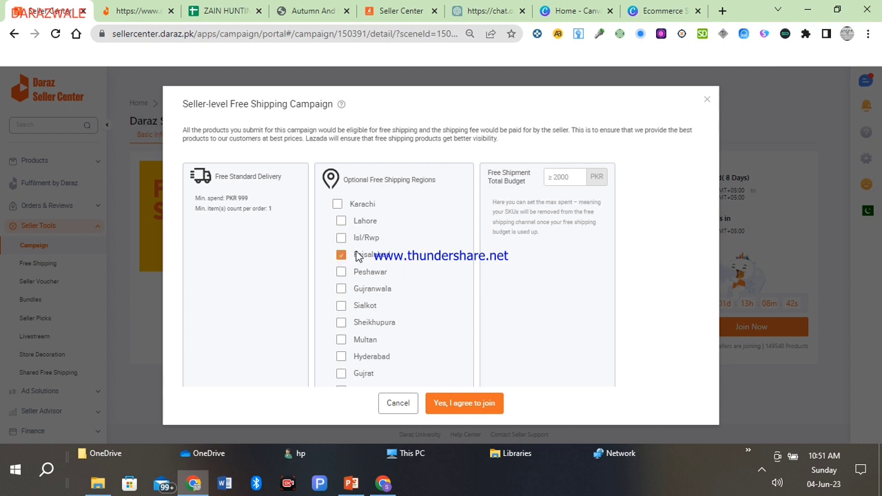
left_click(567, 177)
type("4000")
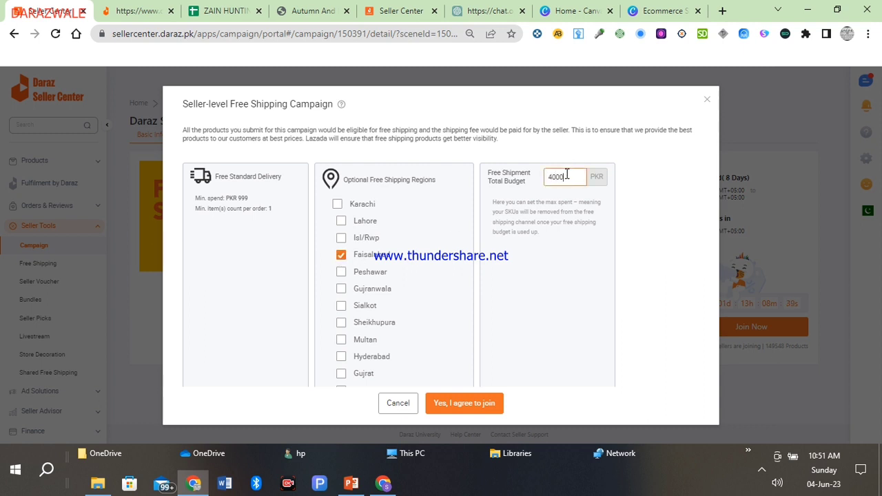
Step: Agree to join the campaign, then open and close the Add Products list without adding any
left_click(465, 411)
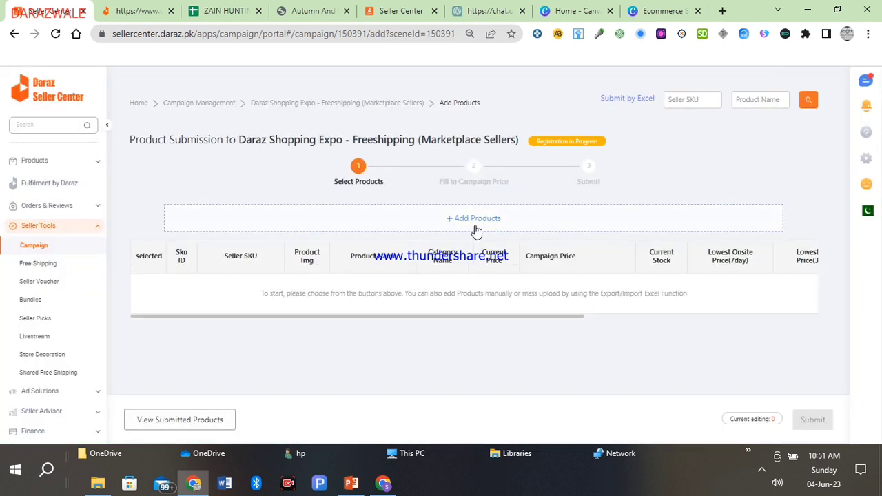
left_click(477, 219)
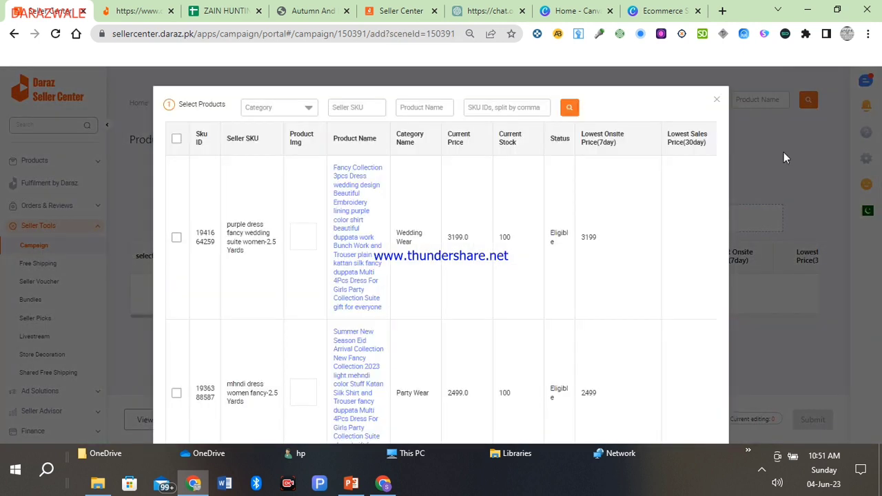
left_click(716, 104)
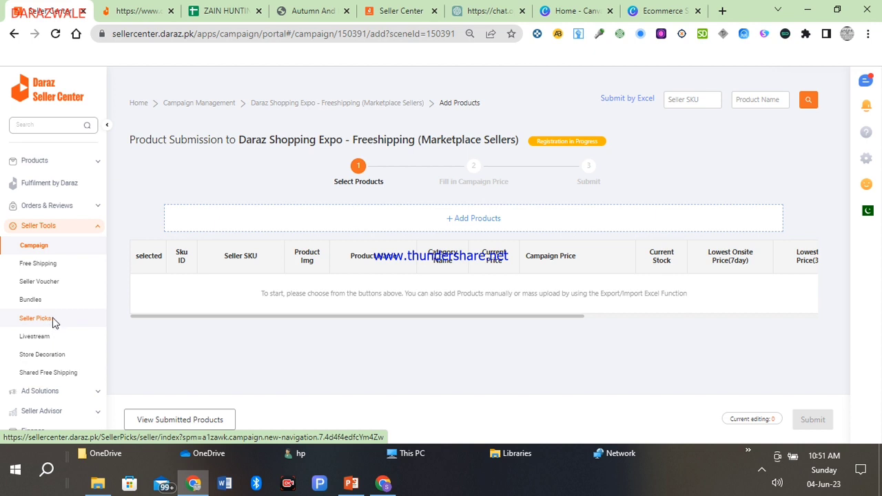
Step: Open Seller Picks, dismiss its welcome guide, then switch to the course outline presentation
left_click(54, 324)
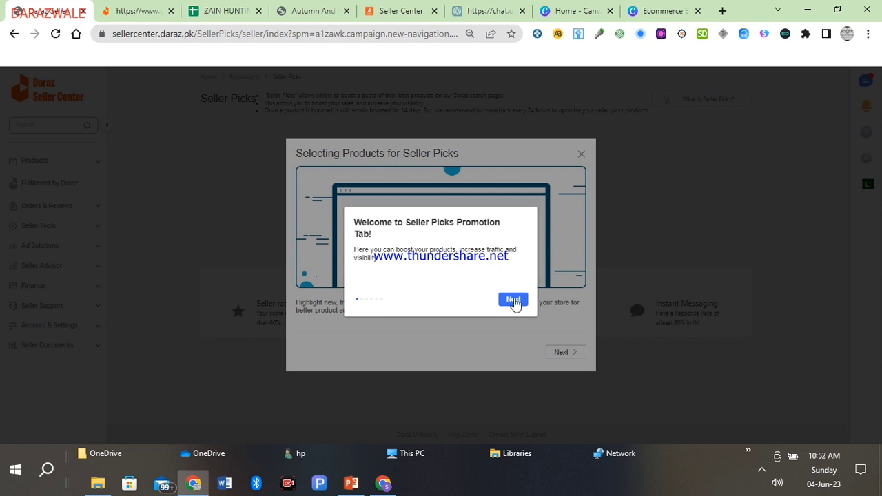
left_click(513, 300)
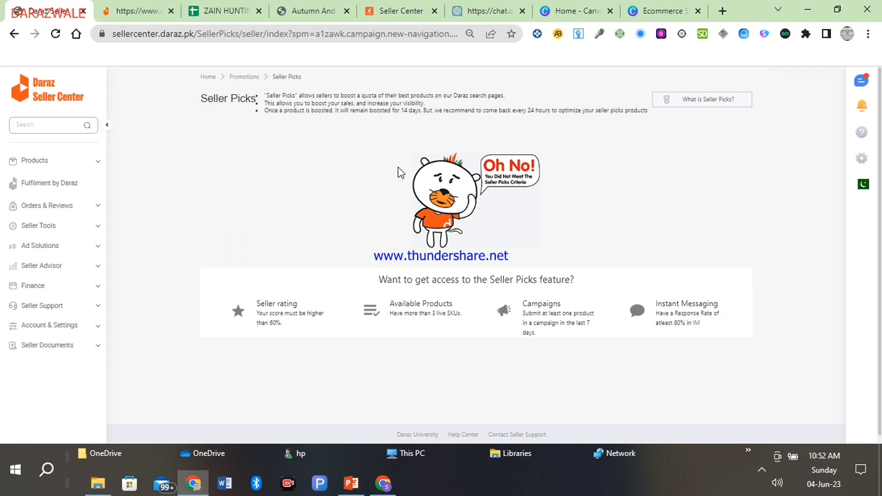
left_click(59, 227)
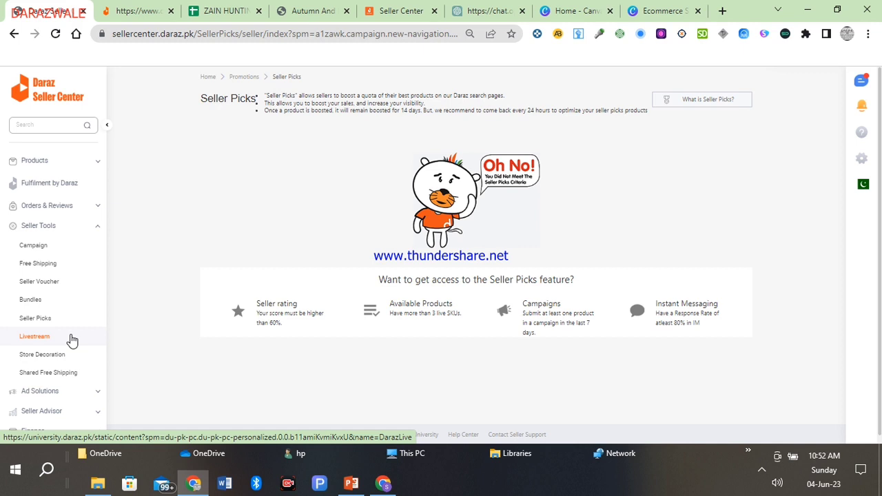
left_click(352, 483)
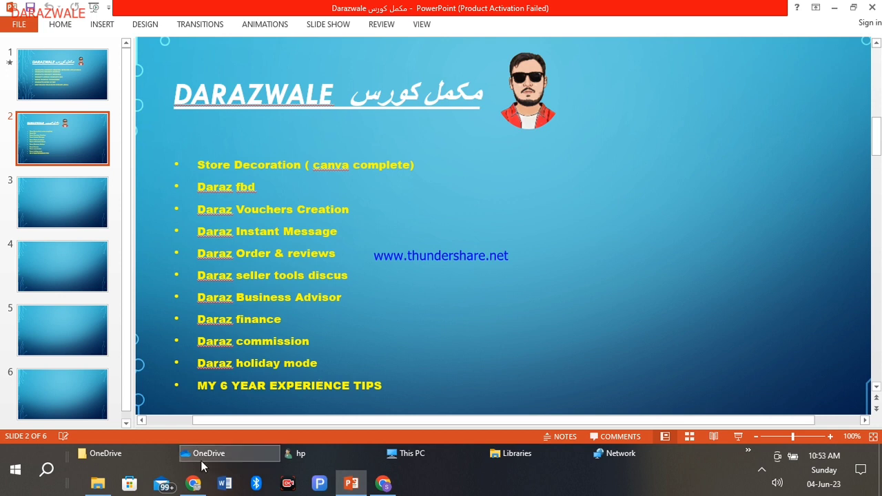
left_click(194, 485)
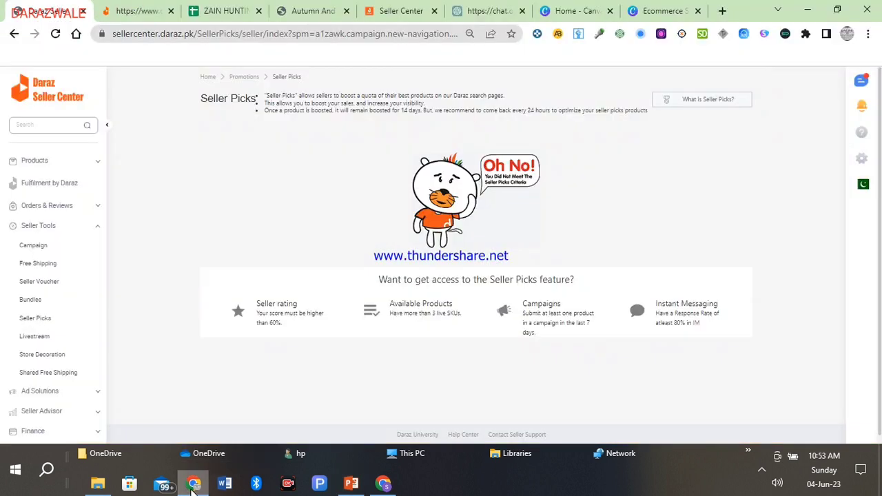
left_click(58, 413)
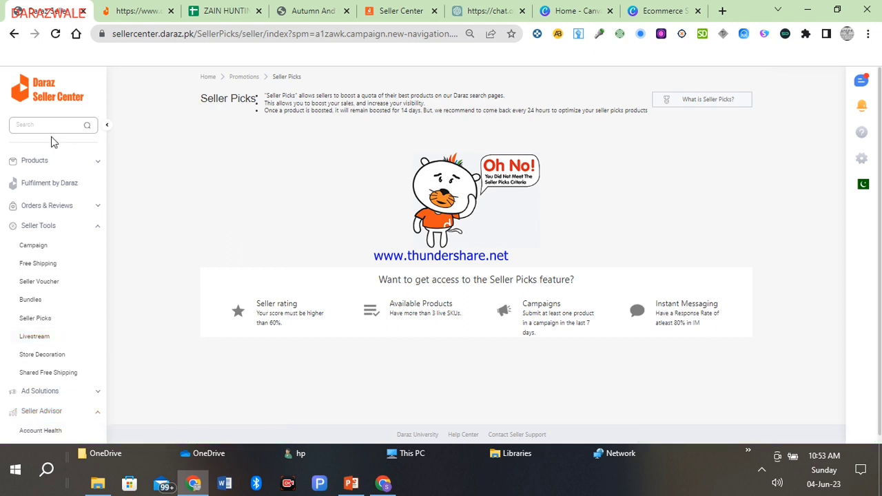
scroll(51, 137, "down", 1)
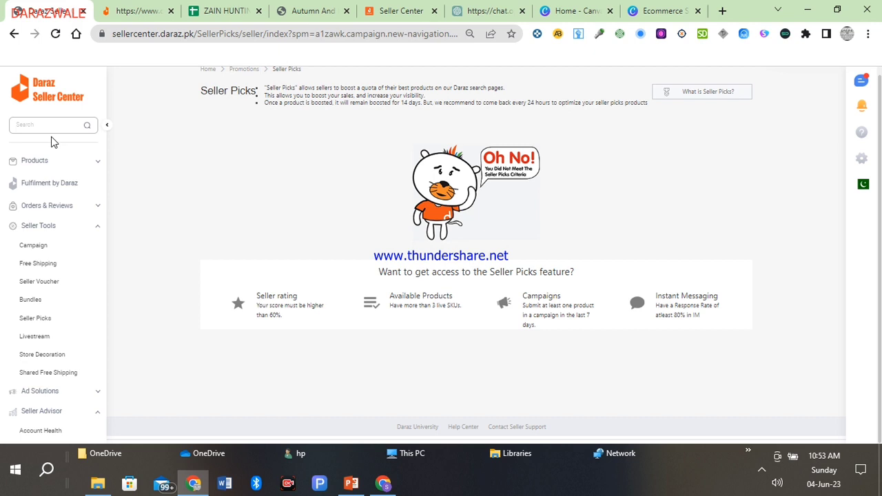
left_click(51, 126)
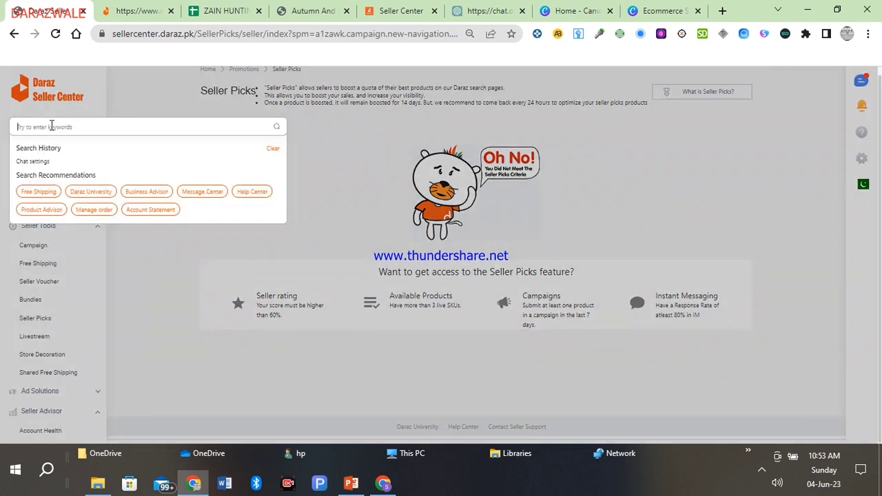
type("BUSIN")
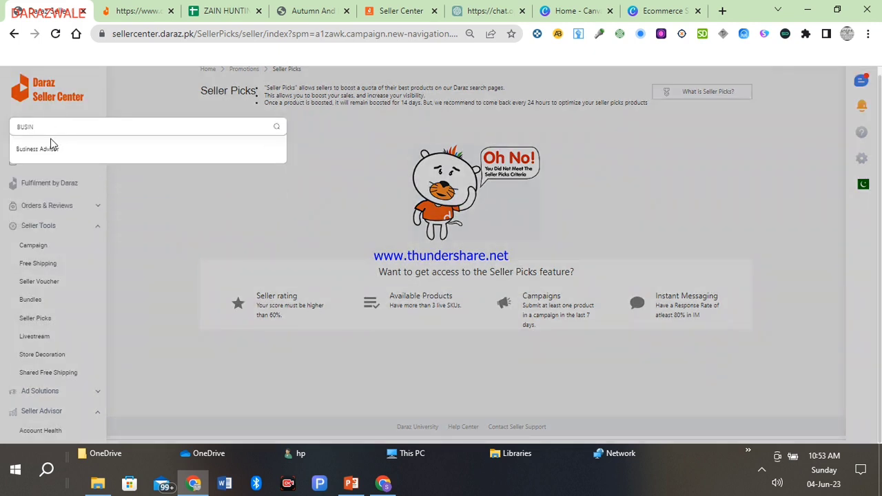
left_click(48, 151)
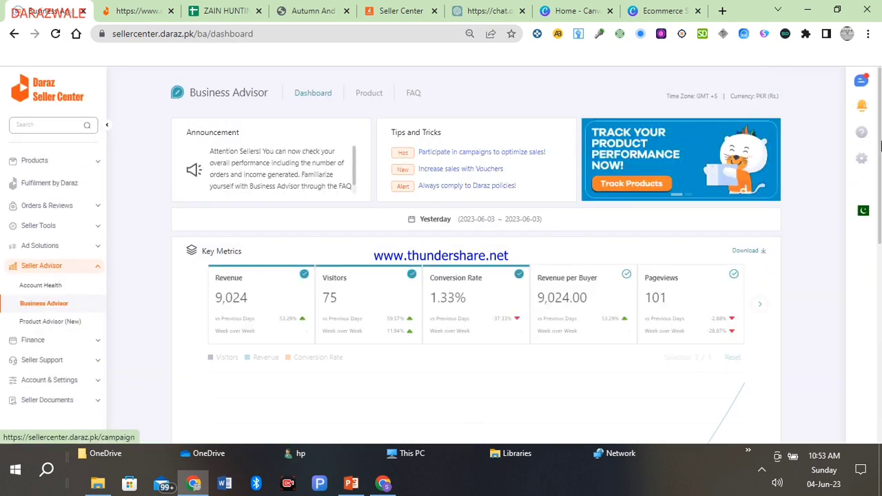
scroll(879, 157, "down", 1)
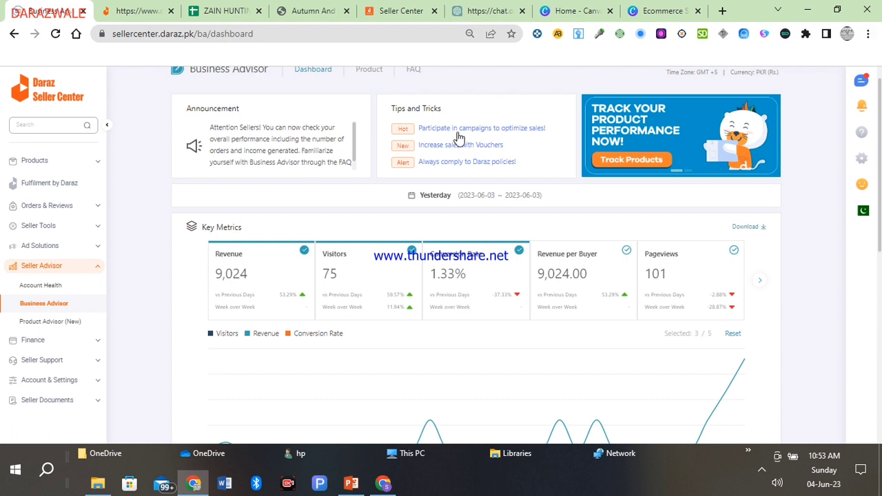
left_click_drag(878, 86, 875, 173)
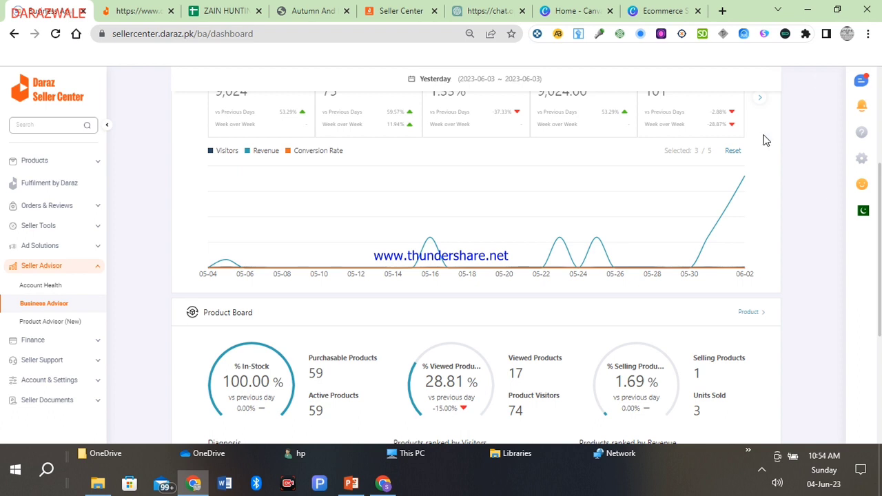
scroll(579, 345, "up", 2)
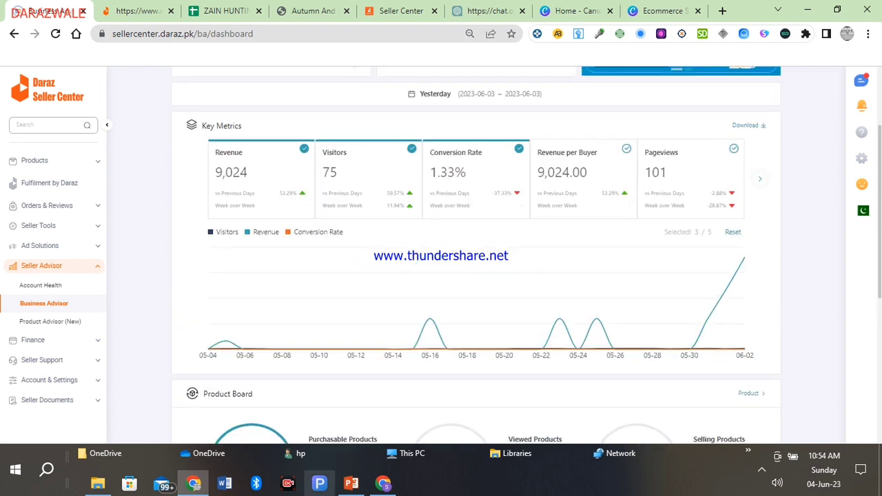
left_click(351, 484)
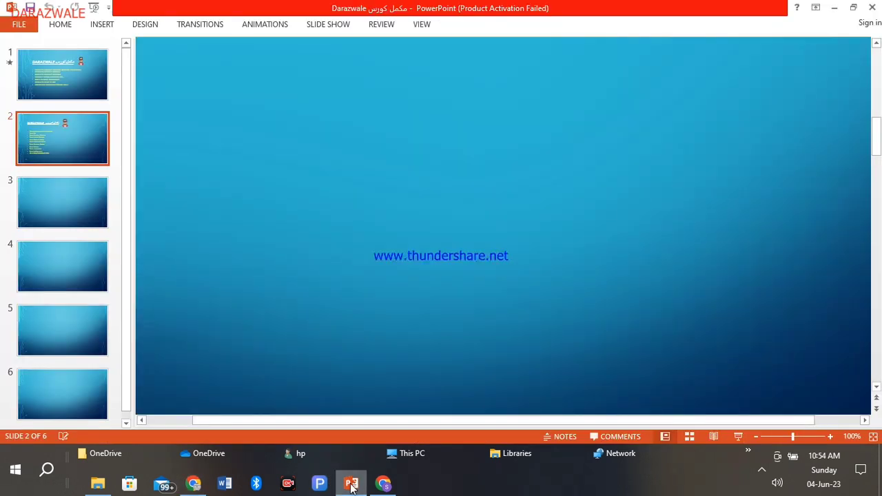
left_click(351, 484)
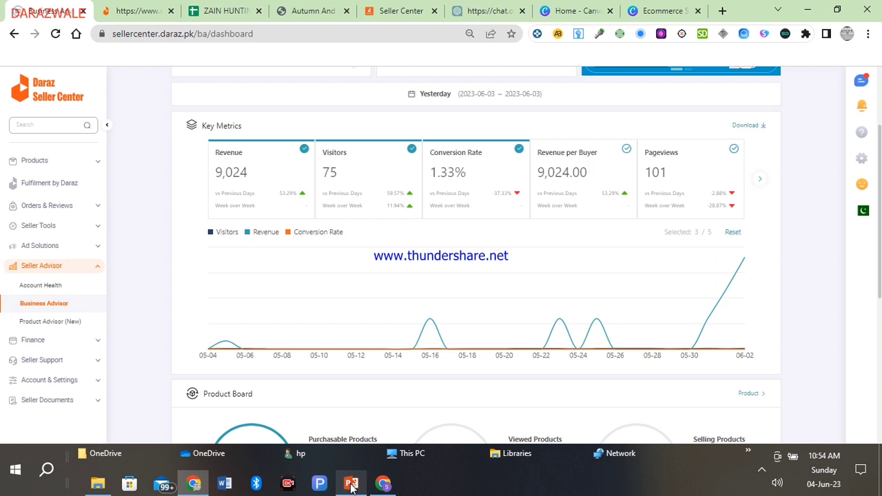
left_click(351, 484)
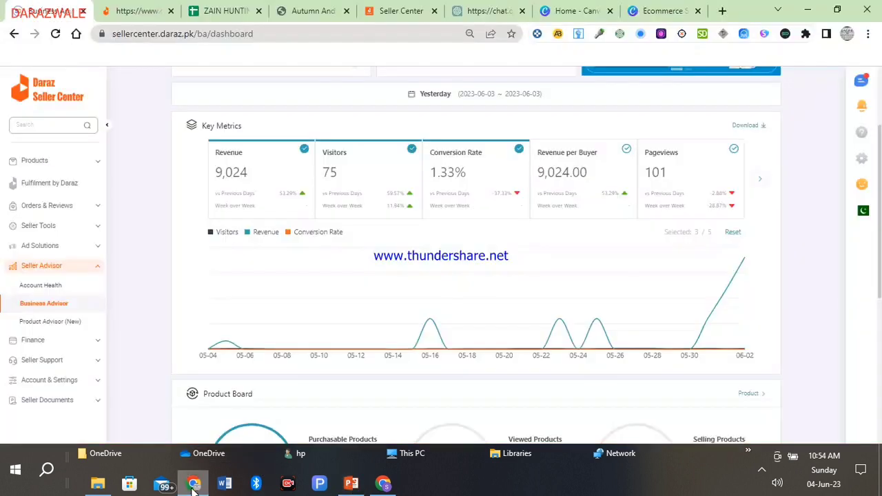
left_click(193, 484)
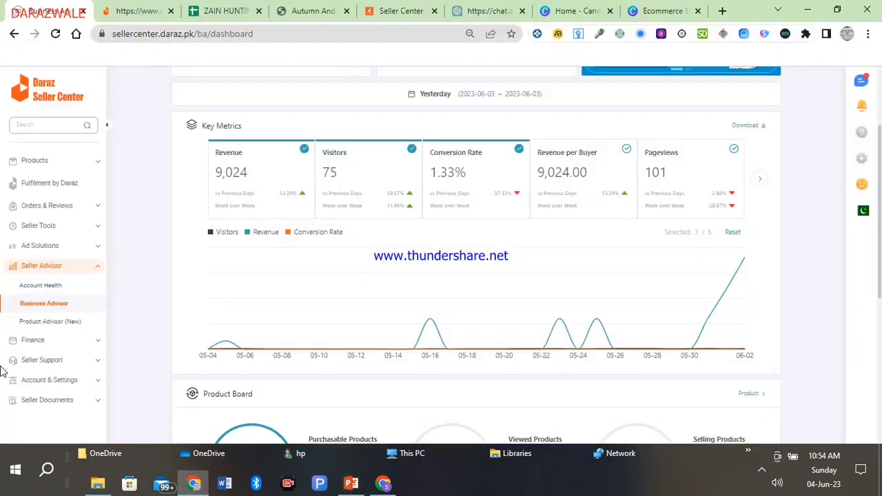
Step: Open Finance > Account statements and expand the Transaction Fees breakdown
left_click(32, 340)
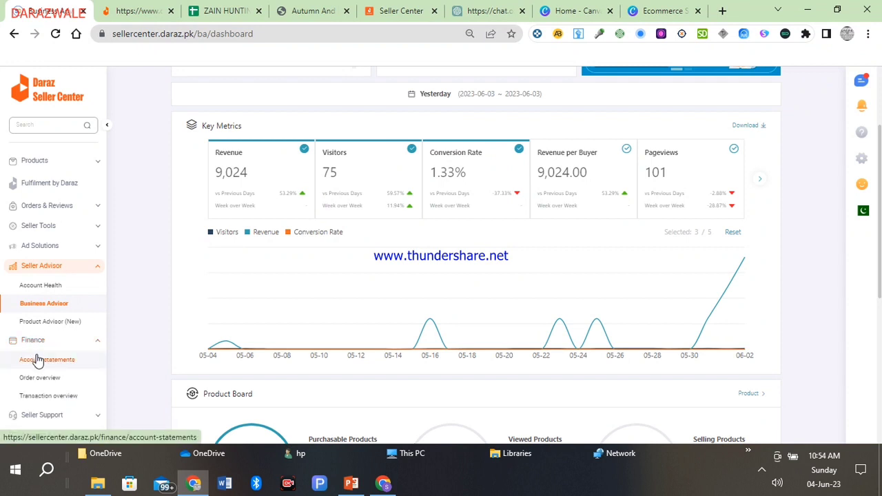
left_click(38, 359)
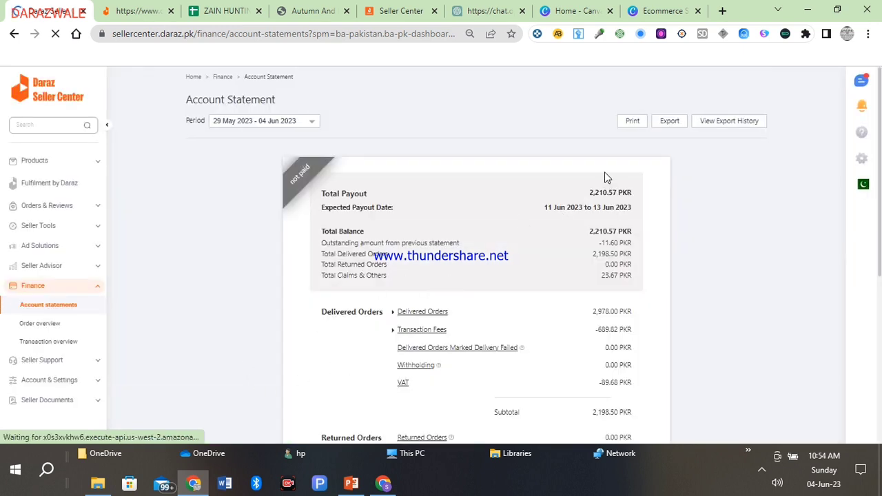
left_click_drag(880, 151, 880, 200)
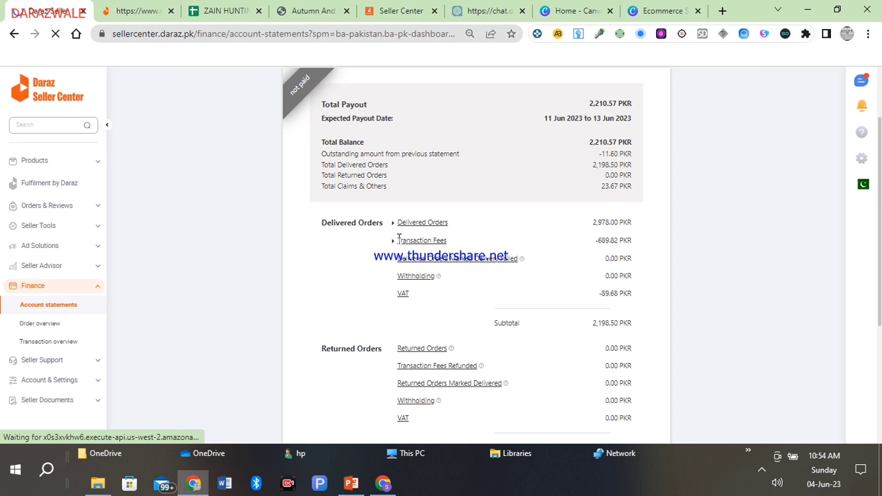
mouse_move(398, 237)
left_click(393, 243)
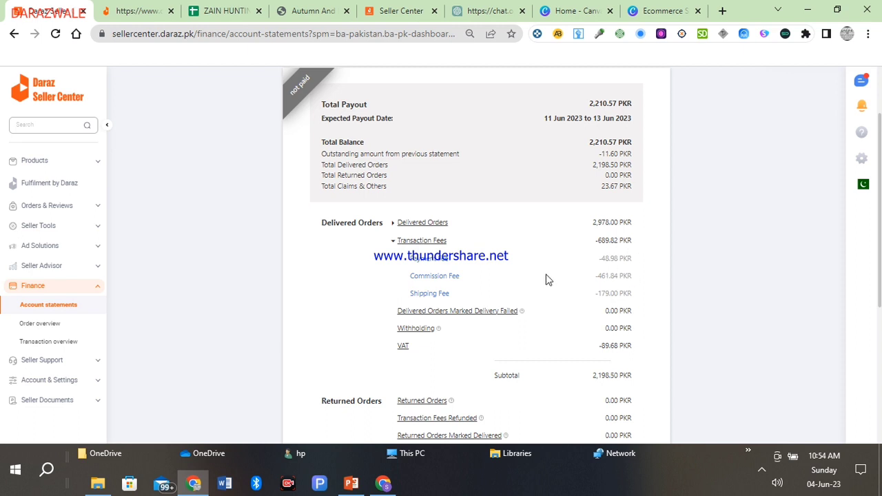
Step: Open Finance > Order overview, then bring the course presentation forward
left_click(40, 324)
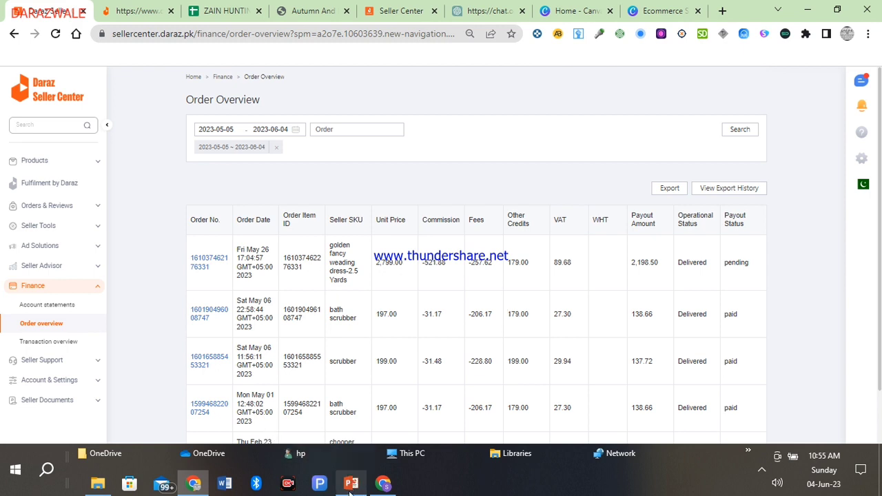
mouse_move(350, 486)
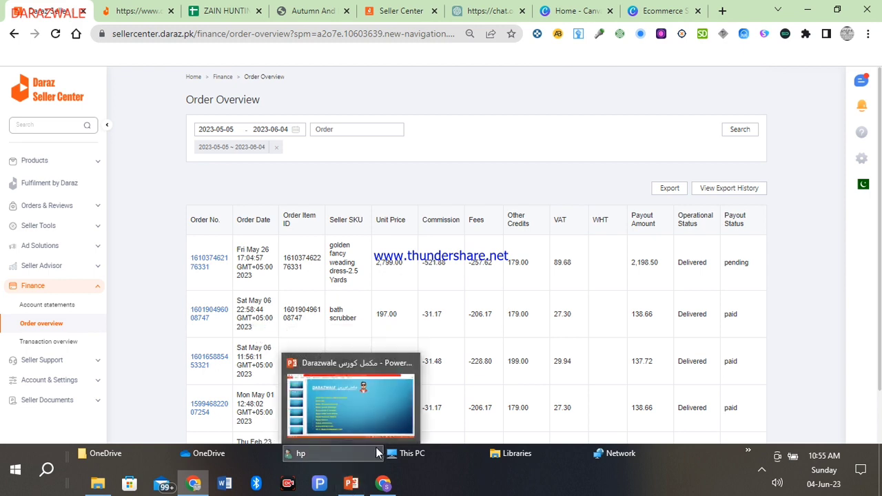
left_click(376, 406)
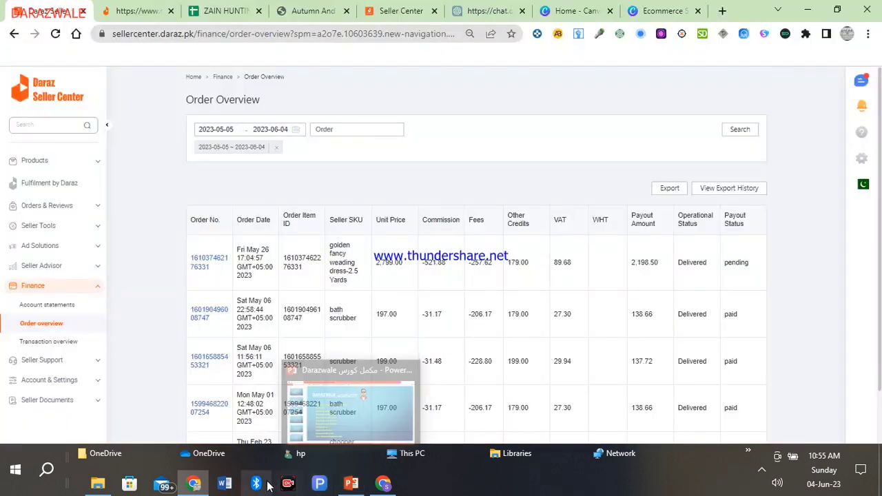
Step: Switch to the Darazwale presentation showing slide 2, from Store Decoration to My 6 Year Experience Tips
left_click(193, 486)
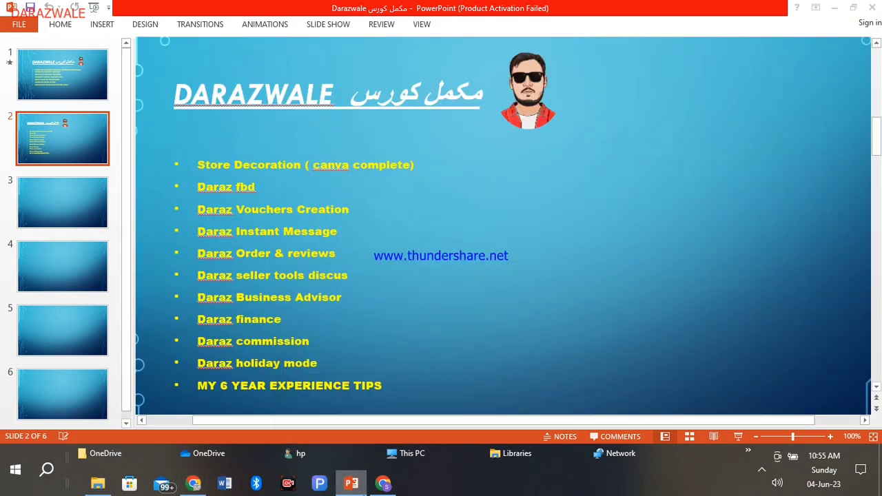
left_click(383, 483)
left_click(352, 483)
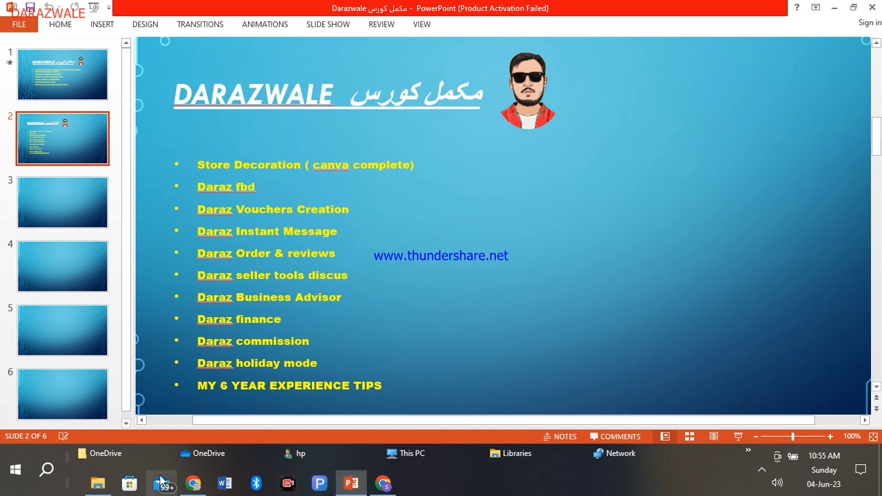
Step: Open the seller profile and toggle Holiday Mode to Yes, then back to No
left_click(193, 483)
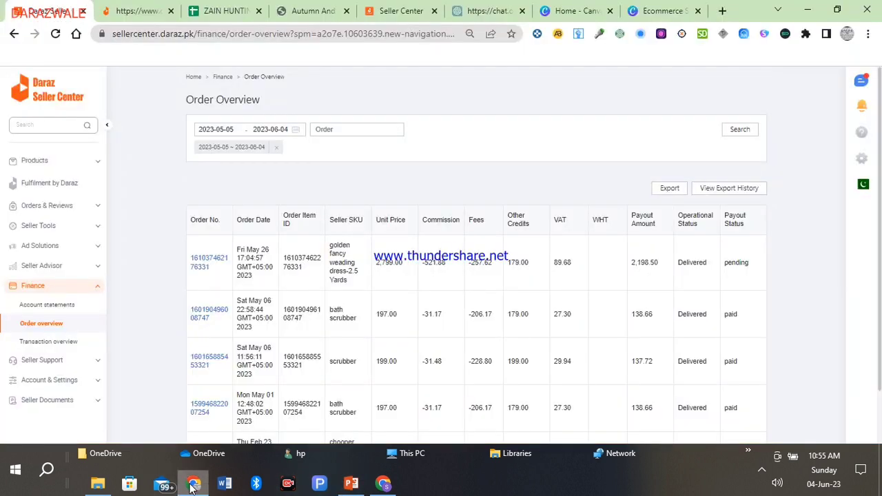
left_click(867, 160)
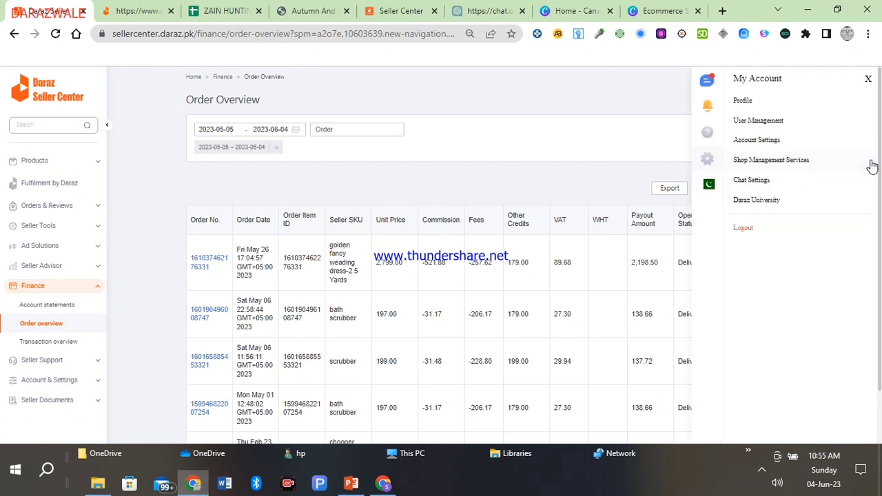
left_click(716, 104)
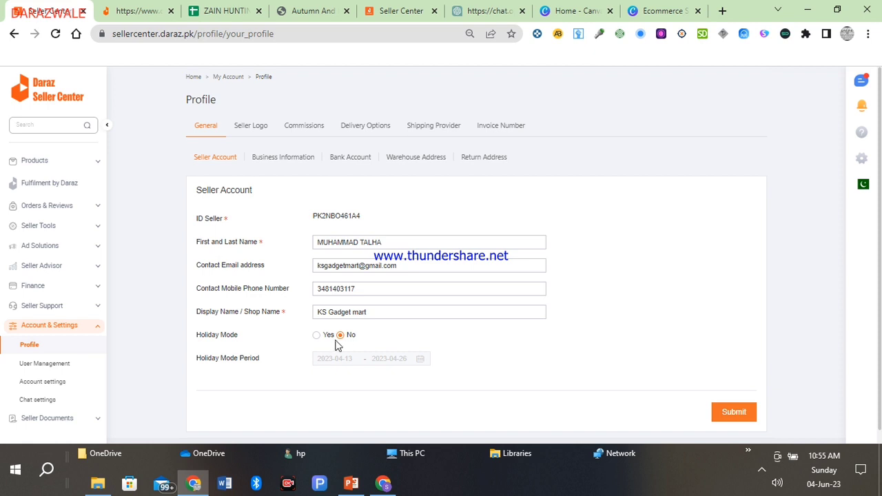
left_click(317, 335)
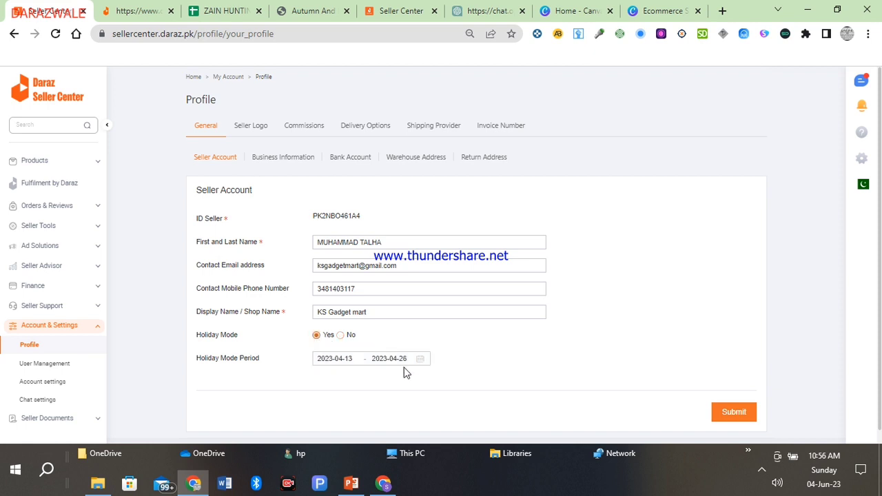
left_click(346, 336)
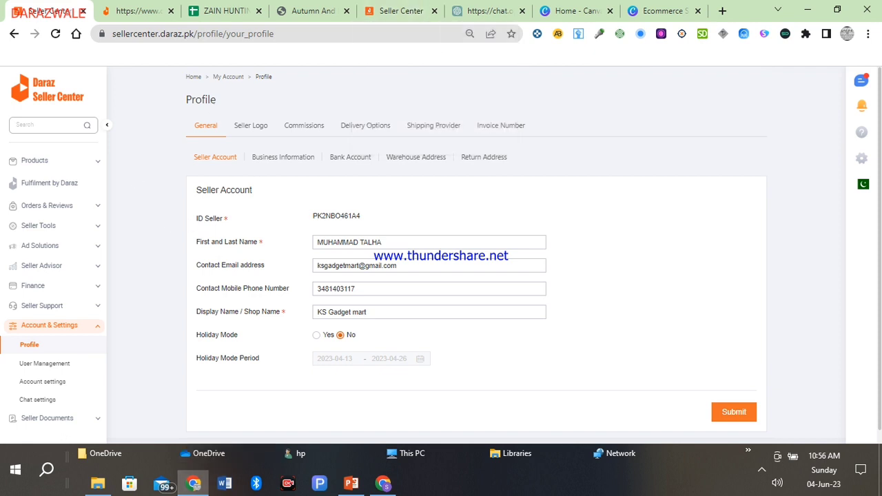
Step: After viewing the presentation, return to the KS Gadget mart home dashboard
left_click(352, 484)
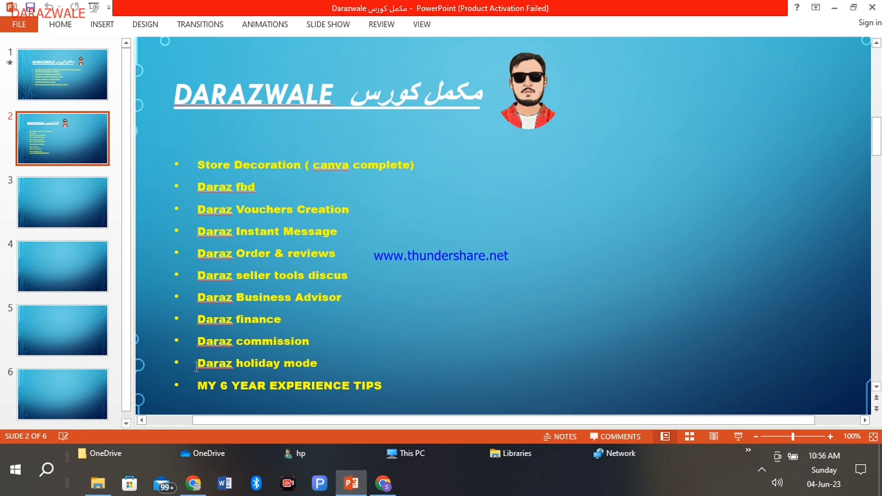
left_click(192, 484)
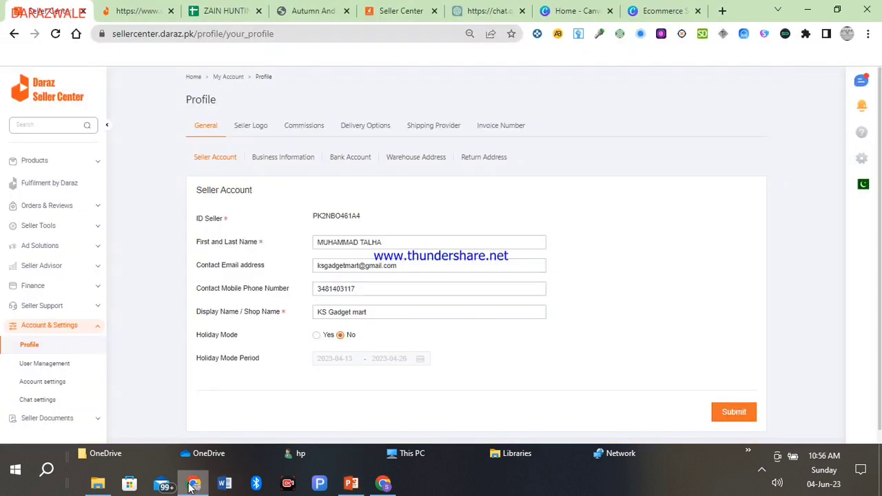
left_click(27, 97)
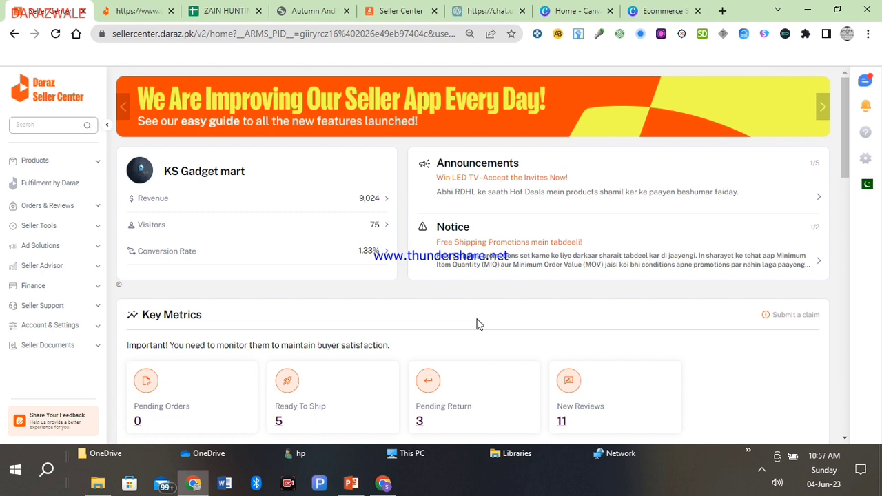
left_click(763, 472)
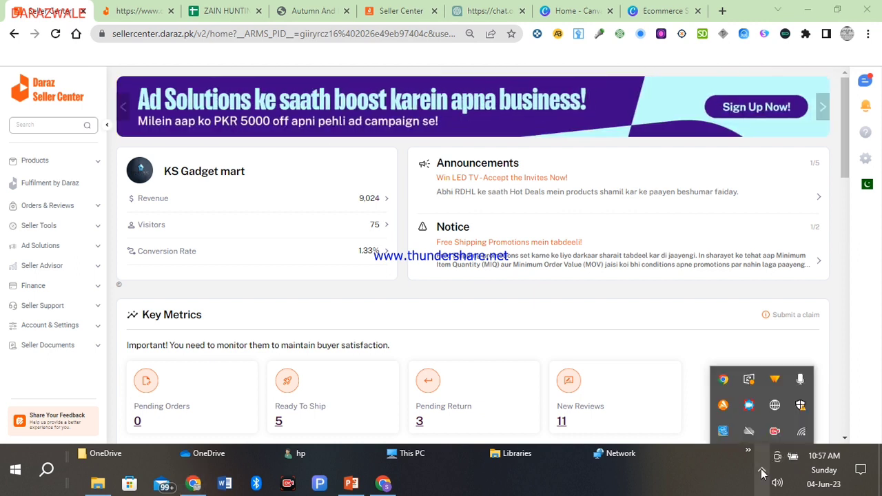